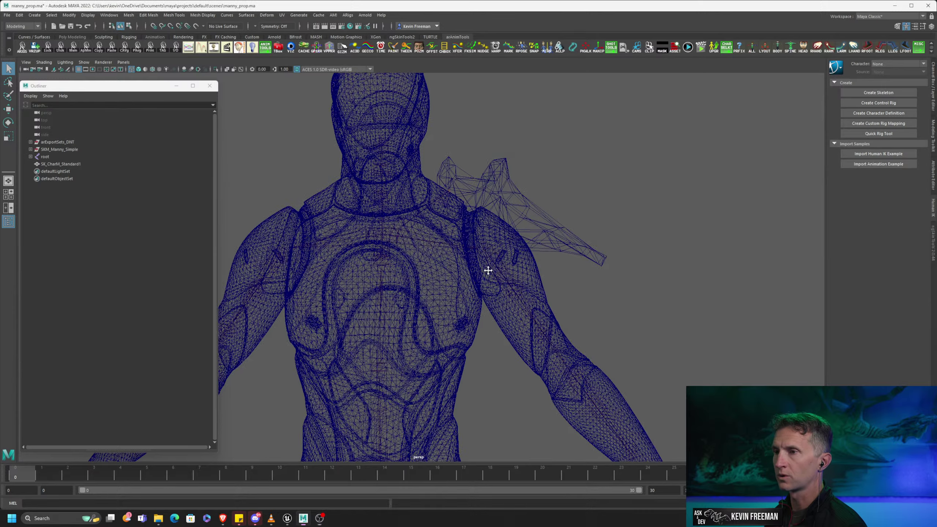
# Step: Show the mannequin in shaded display and examine its shoulder armor and hip dagger from several angles
pyautogui.press('5')
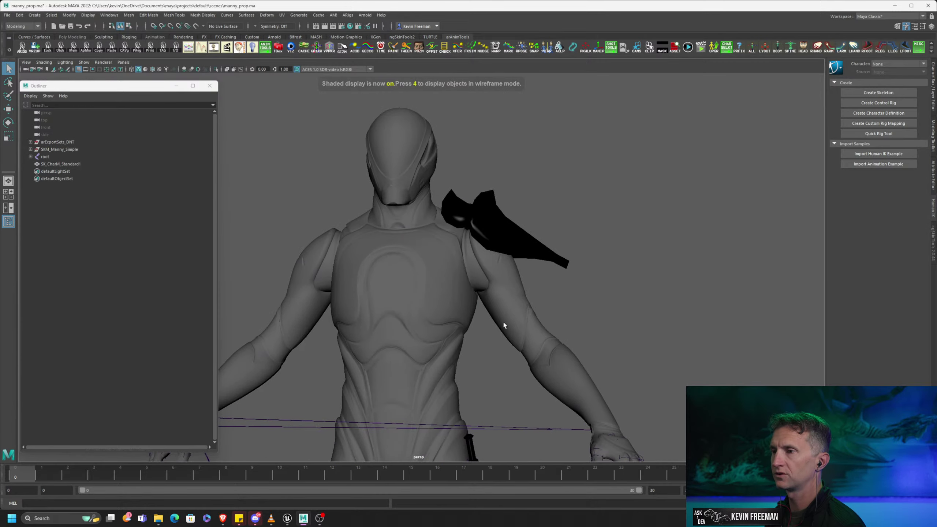
pyautogui.keyDown('alt'); pyautogui.moveTo(503, 325); pyautogui.dragTo(535, 248, button='middle'); pyautogui.keyUp('alt')
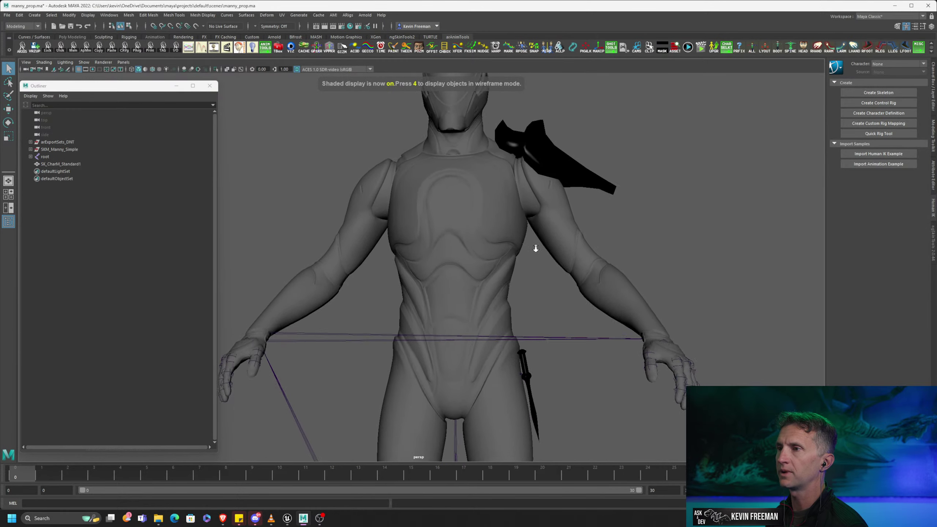
pyautogui.scroll(-3, 535, 251)
pyautogui.moveTo(535, 251)
pyautogui.keyDown('alt'); pyautogui.mouseDown()
pyautogui.moveTo(483, 256)
pyautogui.moveTo(521, 253)
pyautogui.mouseUp(); pyautogui.keyUp('alt')
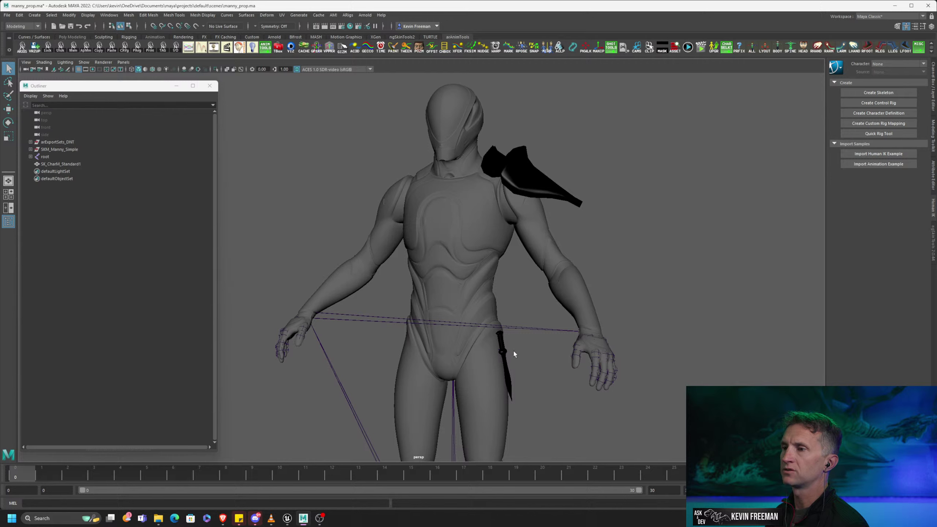
pyautogui.keyDown('alt'); pyautogui.moveTo(526, 351); pyautogui.dragTo(524, 313); pyautogui.keyUp('alt')
pyautogui.keyDown('alt'); pyautogui.moveTo(543, 179); pyautogui.dragTo(516, 197); pyautogui.keyUp('alt')
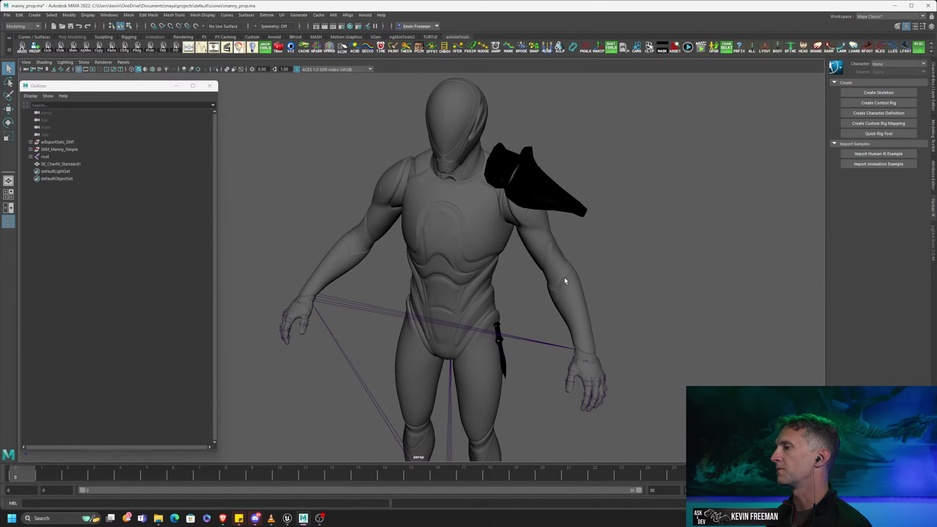
pyautogui.scroll(5, 621, 236)
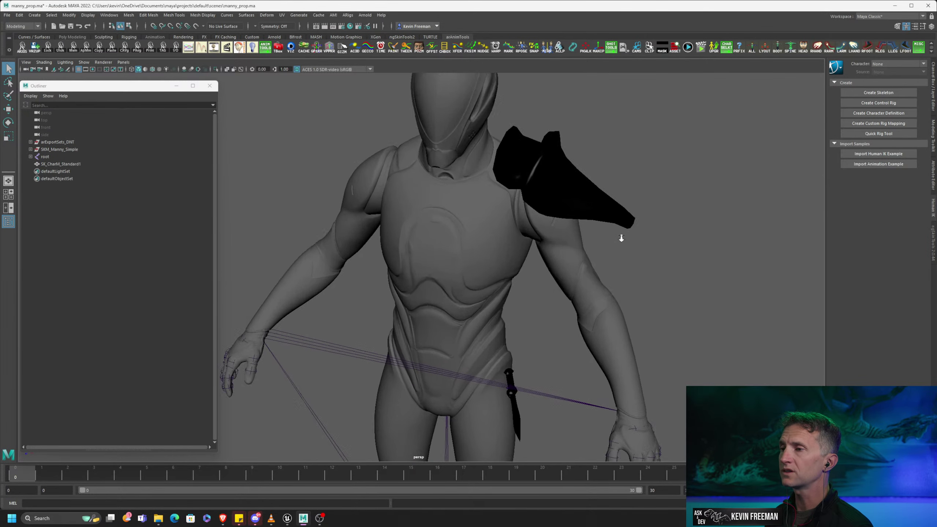
# Step: Switch to wireframe display, select the shoulder armor's joint and rotate it slightly
pyautogui.press('4')
pyautogui.scroll(6, 519, 191)
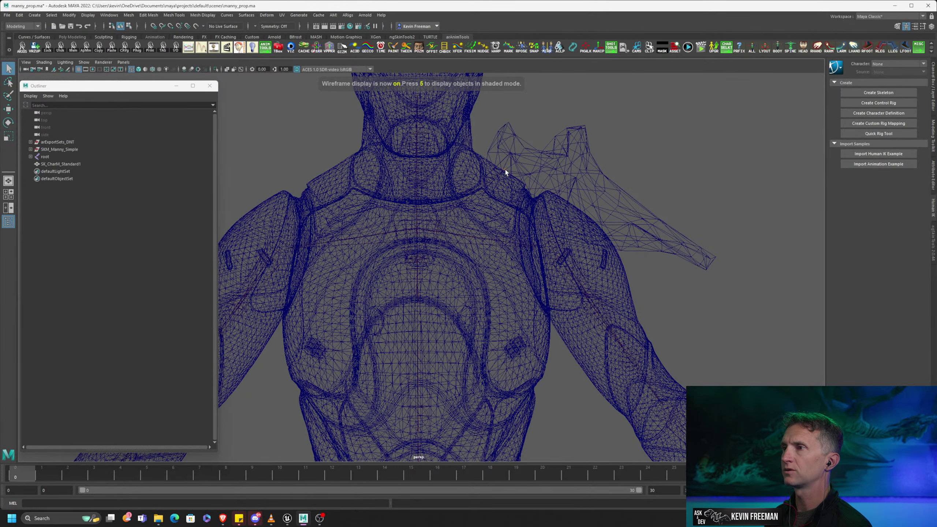
pyautogui.click(505, 170)
pyautogui.scroll(-5, 538, 187)
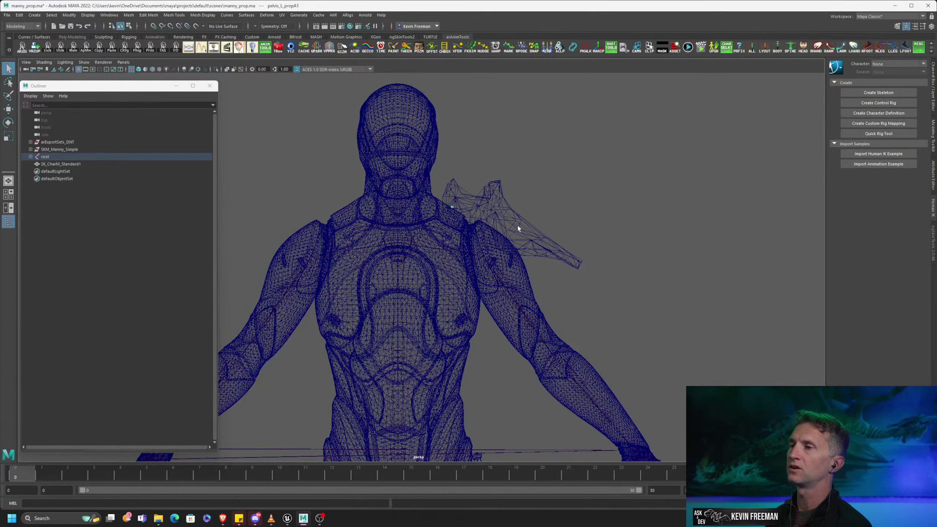
pyautogui.press('w')
pyautogui.keyDown('alt'); pyautogui.moveTo(527, 226); pyautogui.dragTo(521, 273); pyautogui.keyUp('alt')
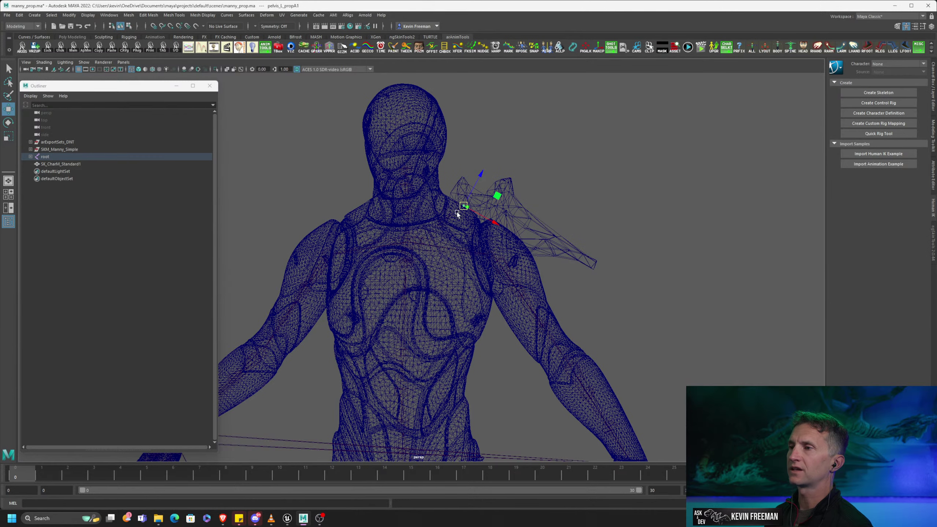
pyautogui.press('e')
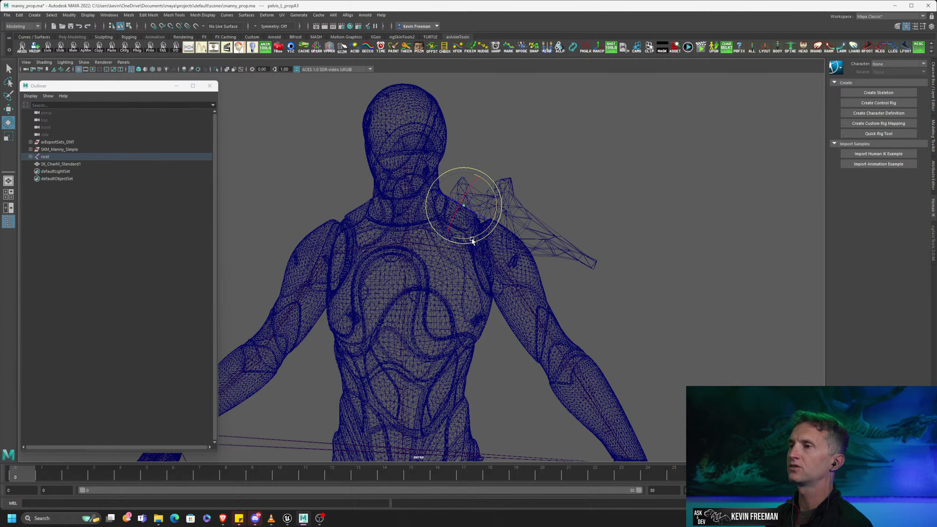
pyautogui.moveTo(473, 238)
pyautogui.mouseDown()
pyautogui.moveTo(508, 224)
pyautogui.moveTo(471, 244)
pyautogui.moveTo(488, 235)
pyautogui.moveTo(480, 245)
pyautogui.mouseUp()
# Step: Select the hip dagger's joint, try rotating it, and undo the rotation
pyautogui.keyDown('alt'); pyautogui.moveTo(476, 406); pyautogui.dragTo(493, 204, button='middle'); pyautogui.keyUp('alt')
pyautogui.keyDown('alt'); pyautogui.moveTo(493, 236); pyautogui.dragTo(558, 258, button='right'); pyautogui.keyUp('alt')
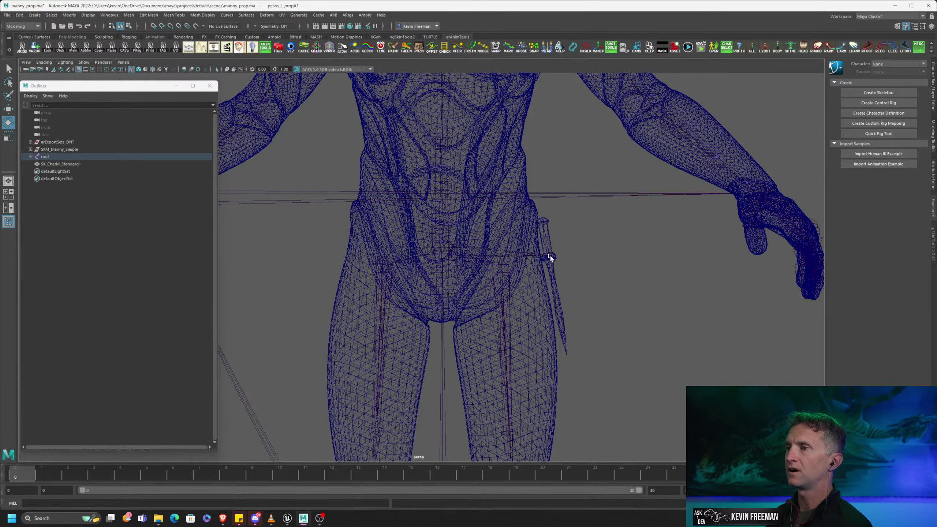
pyautogui.click(551, 257)
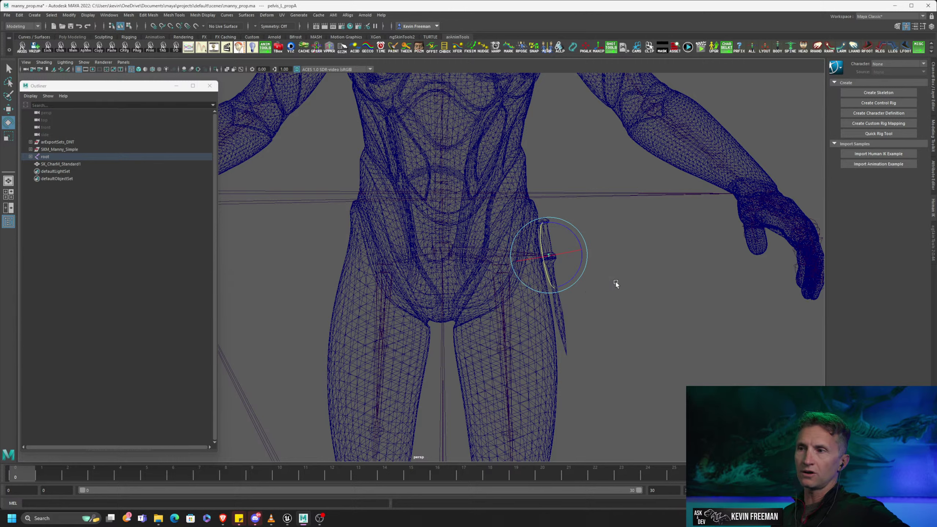
pyautogui.moveTo(568, 280); pyautogui.dragTo(593, 270)
pyautogui.hotkey('ctrl', 'z')
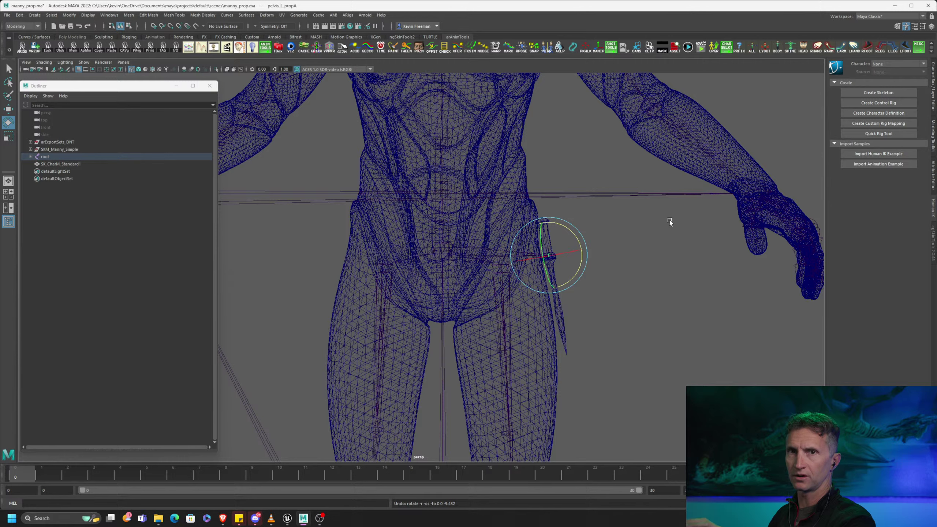
# Step: Switch to Unreal Editor and open the SKM_Manny_Prop skeletal mesh, docked as a tab in the main editor
pyautogui.hotkey('alt', 'Tab')
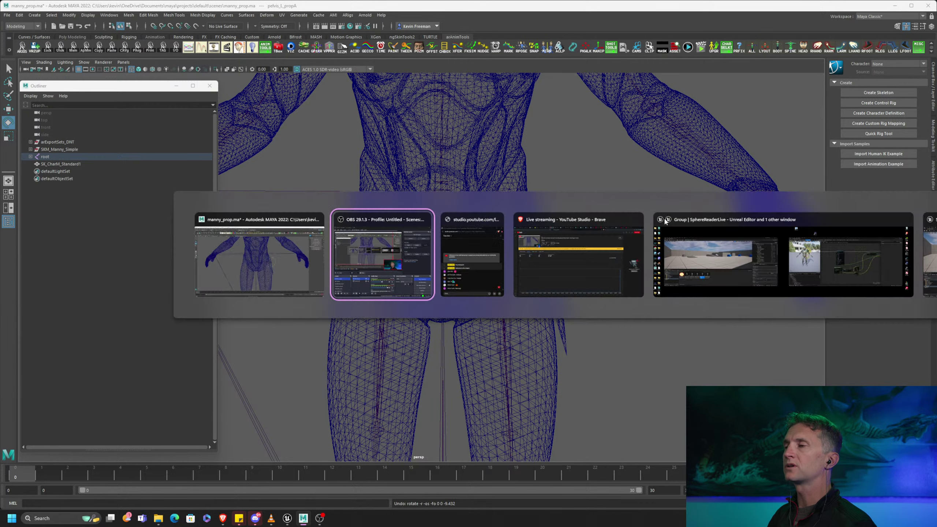
pyautogui.press('Tab')
pyautogui.click(839, 226)
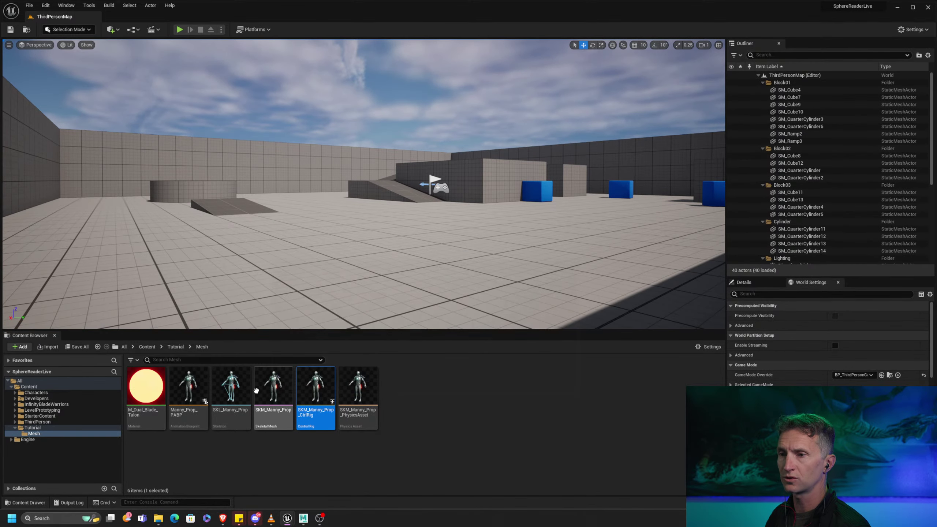
pyautogui.click(282, 386)
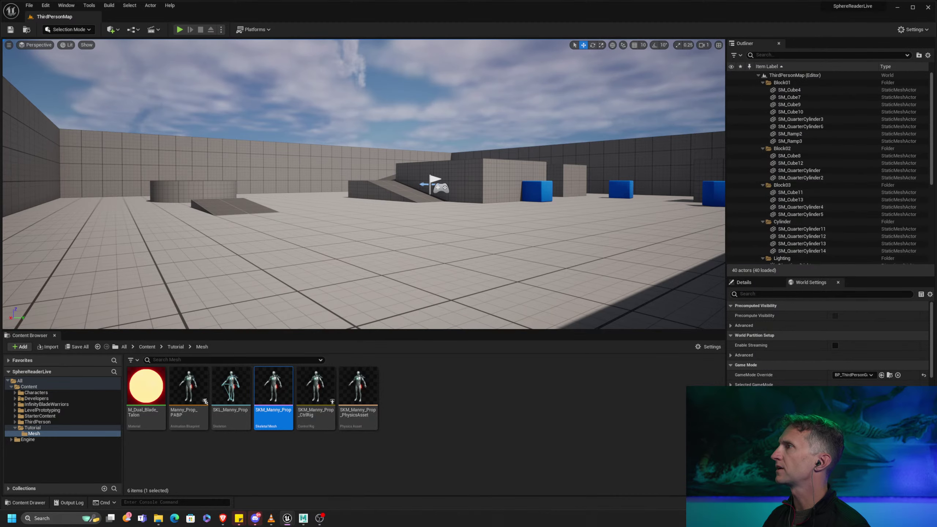
pyautogui.moveTo(936, 94); pyautogui.dragTo(213, 18)
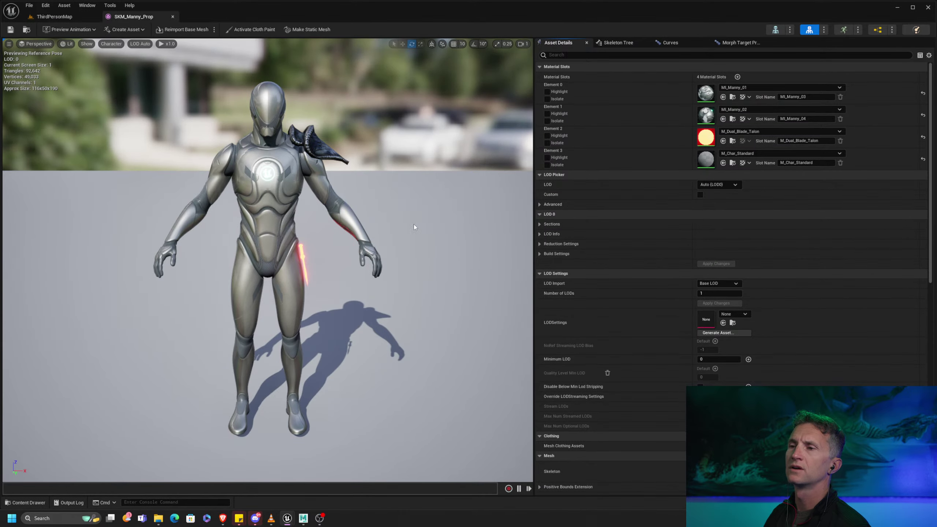
# Step: Examine the skeletal mesh with its shoulder armor and hip dagger from different angles
pyautogui.moveTo(362, 229); pyautogui.dragTo(295, 276)
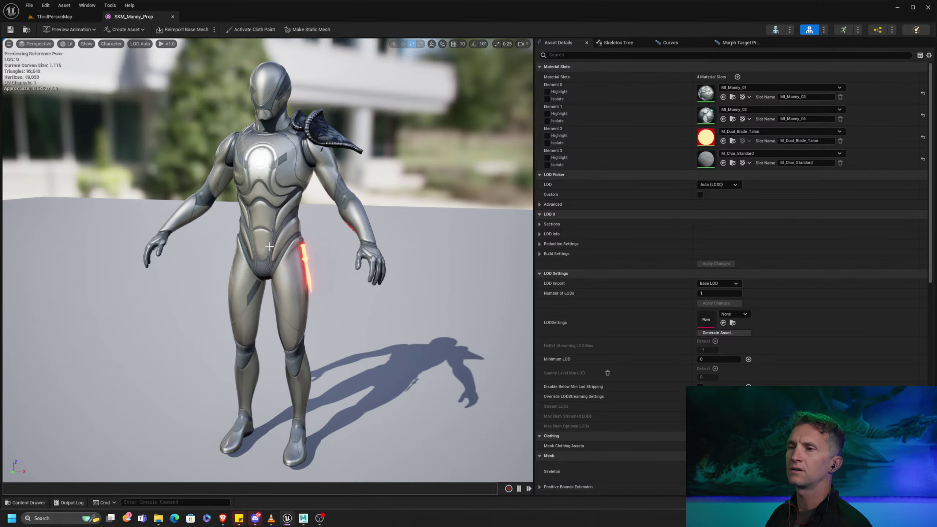
pyautogui.moveTo(322, 262); pyautogui.dragTo(301, 281)
pyautogui.moveTo(307, 228); pyautogui.dragTo(335, 163)
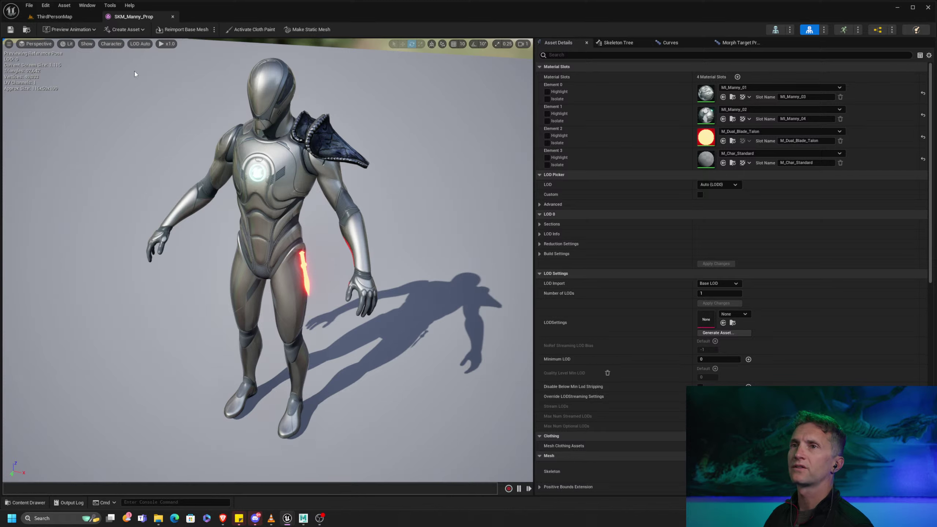
# Step: Open the SKL_Manny_Prop skeleton asset from the Tutorial/Mesh folder and dock it beside the skeletal mesh tab
pyautogui.click(63, 18)
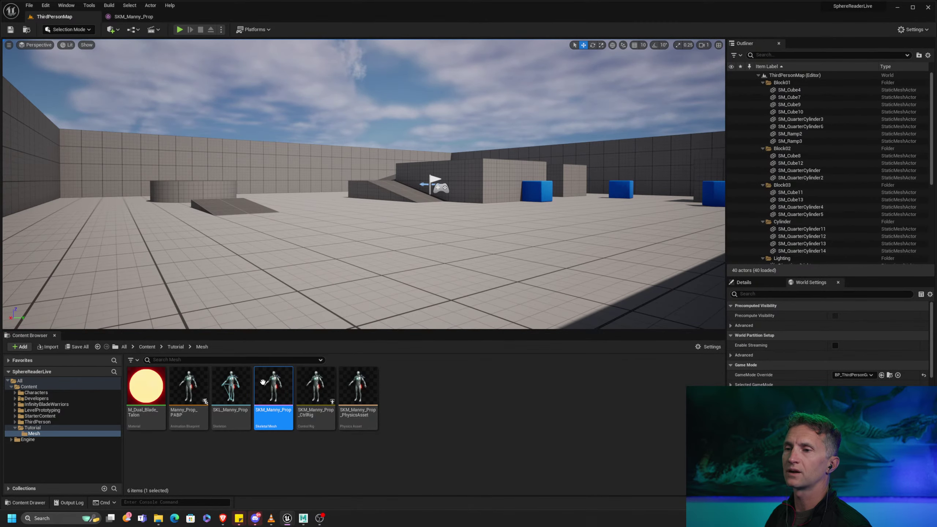
pyautogui.doubleClick(241, 384)
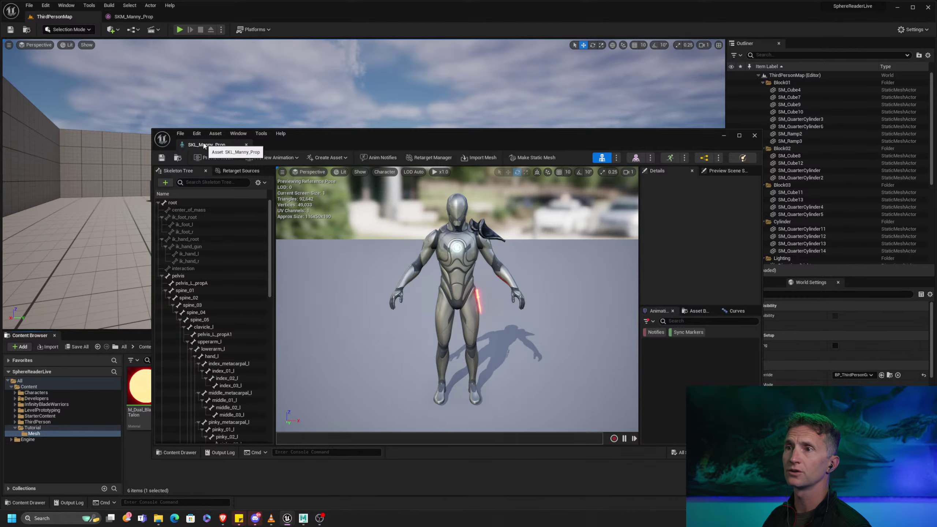
pyautogui.moveTo(204, 144); pyautogui.dragTo(246, 16)
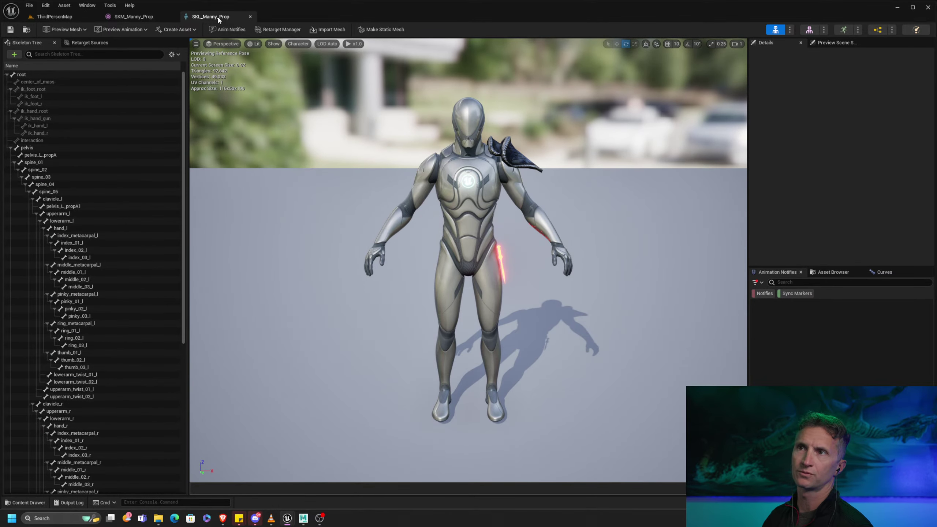
# Step: Return to the ThirdPersonMap editor and inspect the SKM_Manny_Prop mesh's asset information alongside the SKL_Manny_Prop skeleton
pyautogui.click(70, 20)
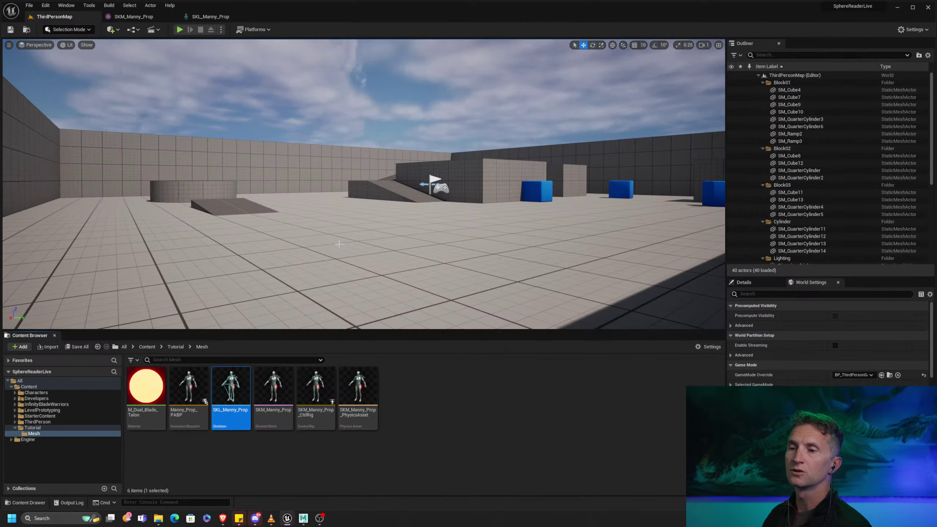
pyautogui.click(282, 397)
pyautogui.click(240, 399)
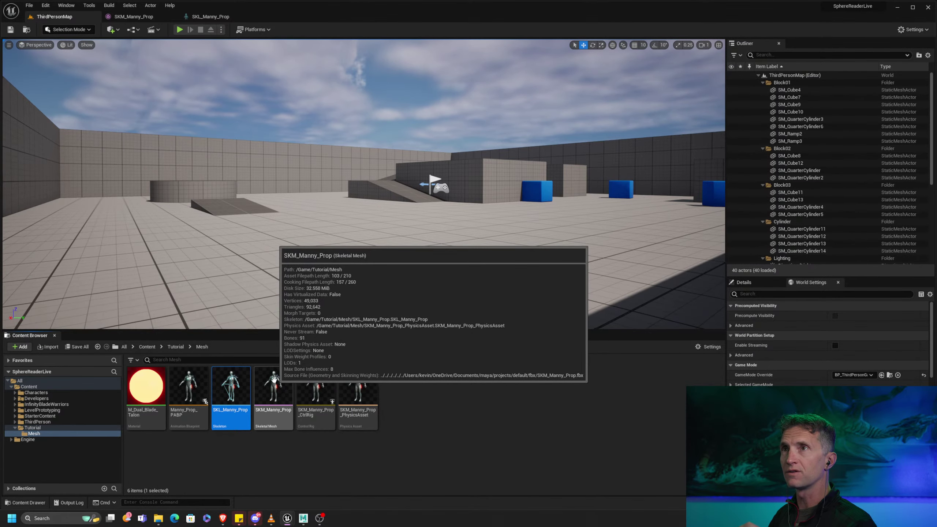
pyautogui.moveTo(315, 369)
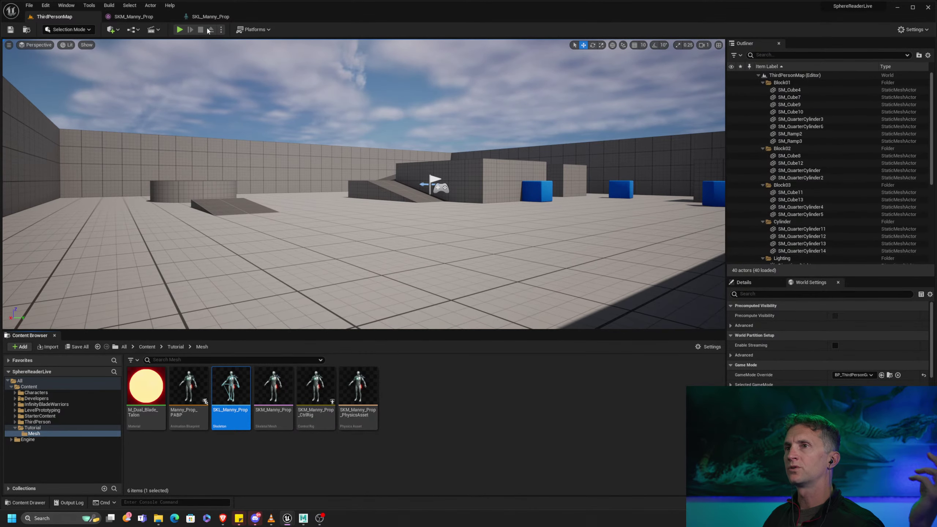
# Step: Check the Compatible Skeletons entry in the Asset Details of SKL_Manny_Prop, and close the details window
pyautogui.click(214, 16)
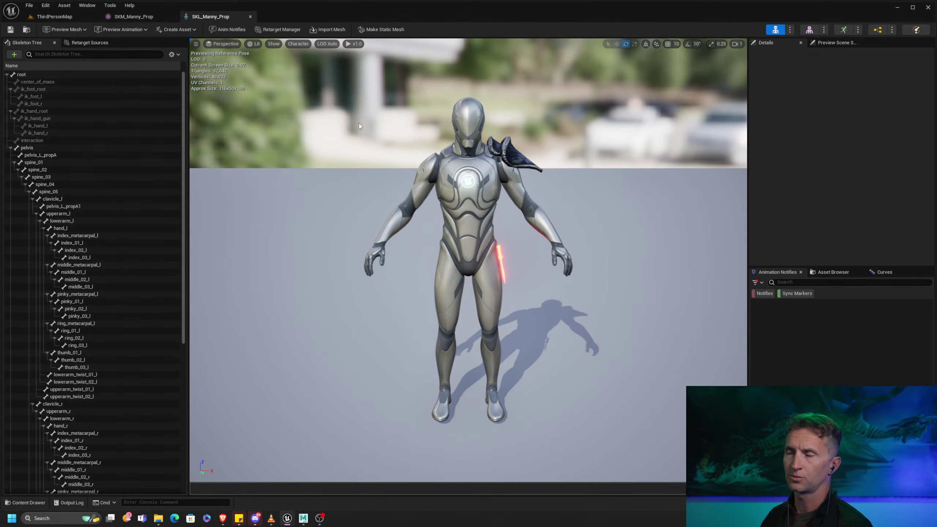
pyautogui.moveTo(359, 126); pyautogui.dragTo(449, 73)
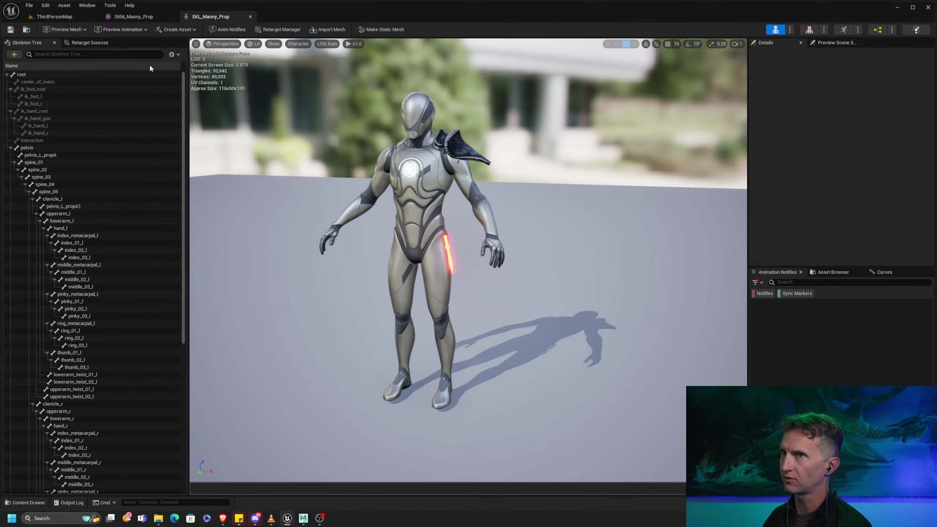
pyautogui.click(87, 6)
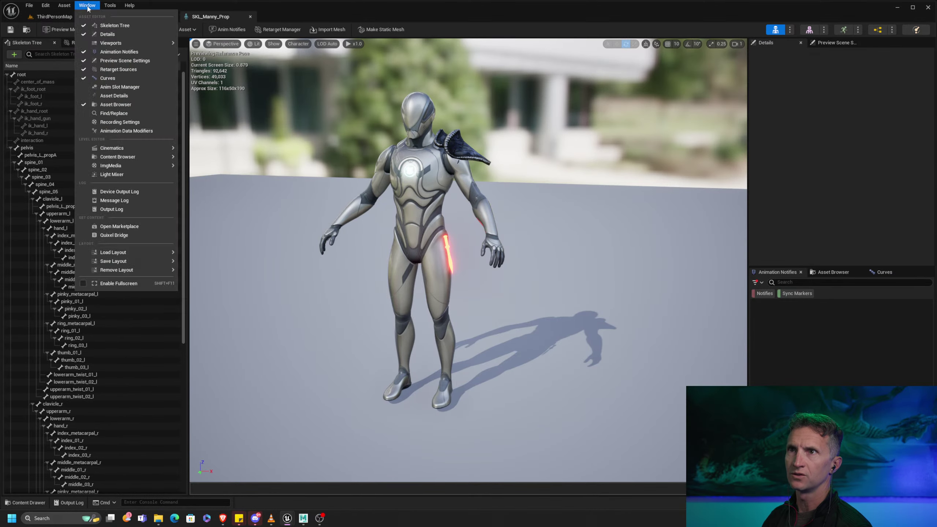
pyautogui.click(233, 103)
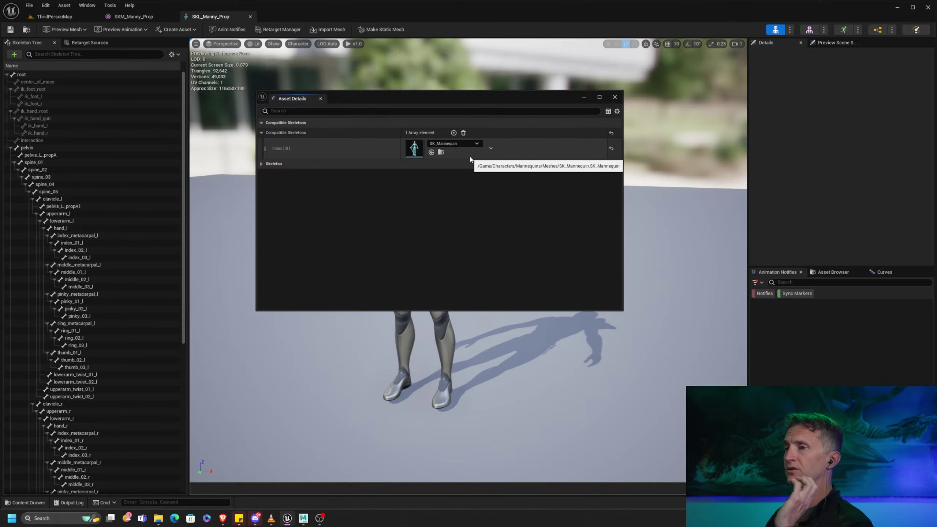
pyautogui.click(615, 97)
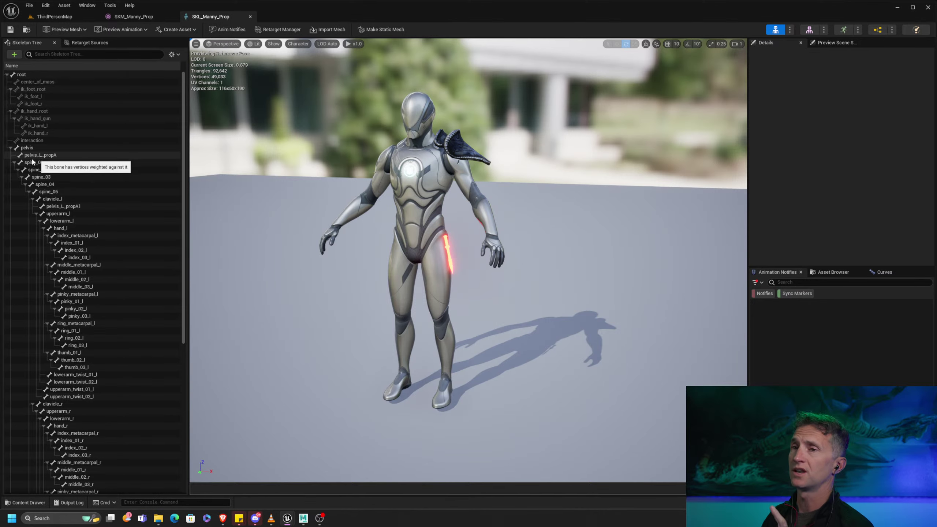
# Step: Select the pelvis_L_propA bone and rotate it slightly to about -78.1°, -10.4°, -176.8°
pyautogui.click(57, 155)
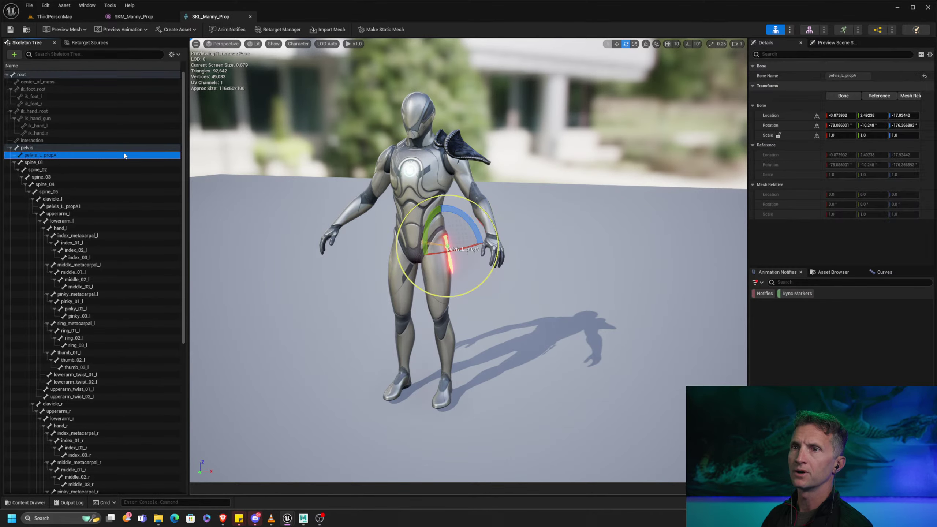
pyautogui.keyDown('alt'); pyautogui.moveTo(351, 187); pyautogui.dragTo(460, 196, button='right'); pyautogui.keyUp('alt')
pyautogui.moveTo(460, 196); pyautogui.dragTo(462, 197)
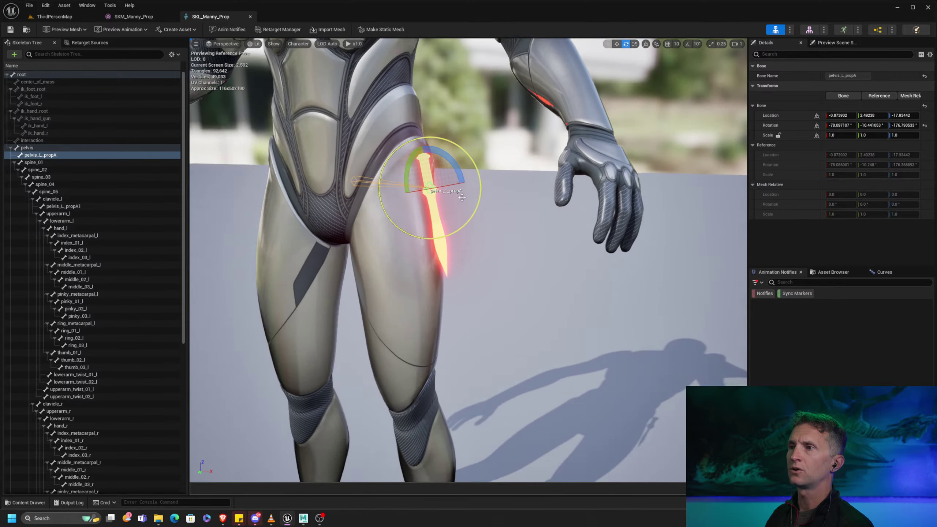
pyautogui.moveTo(522, 159)
pyautogui.keyDown('alt'); pyautogui.mouseDown()
pyautogui.moveTo(537, 163)
pyautogui.moveTo(520, 165)
pyautogui.mouseUp(); pyautogui.keyUp('alt')
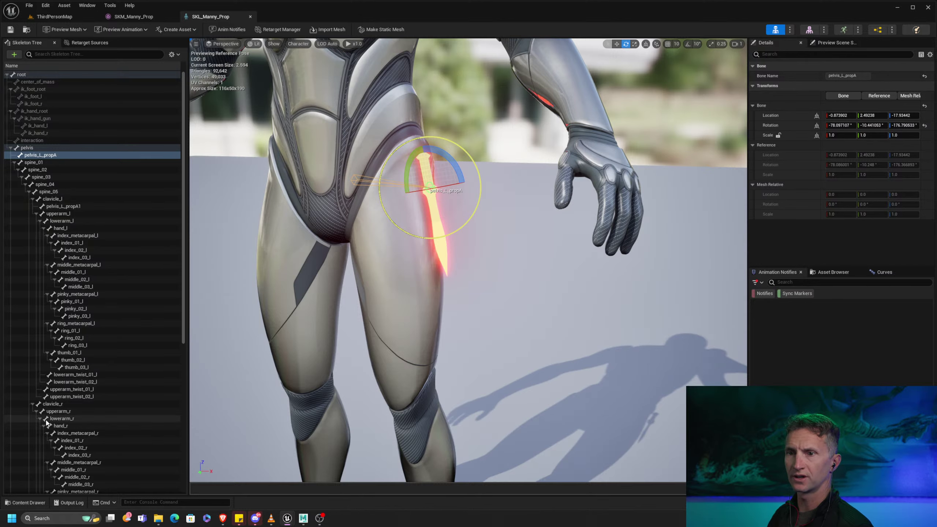
# Step: Collapse the clavicle_r branch in the skeleton tree
pyautogui.click(37, 411)
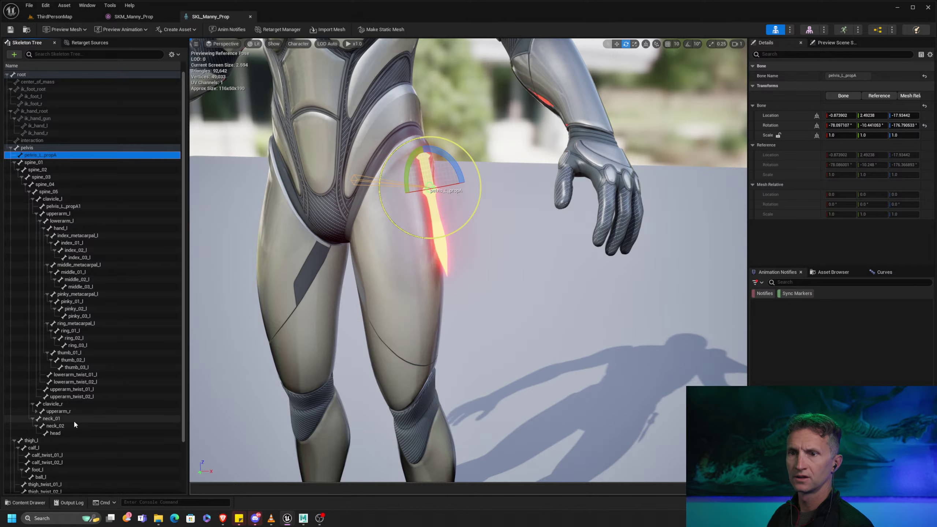
pyautogui.click(36, 412)
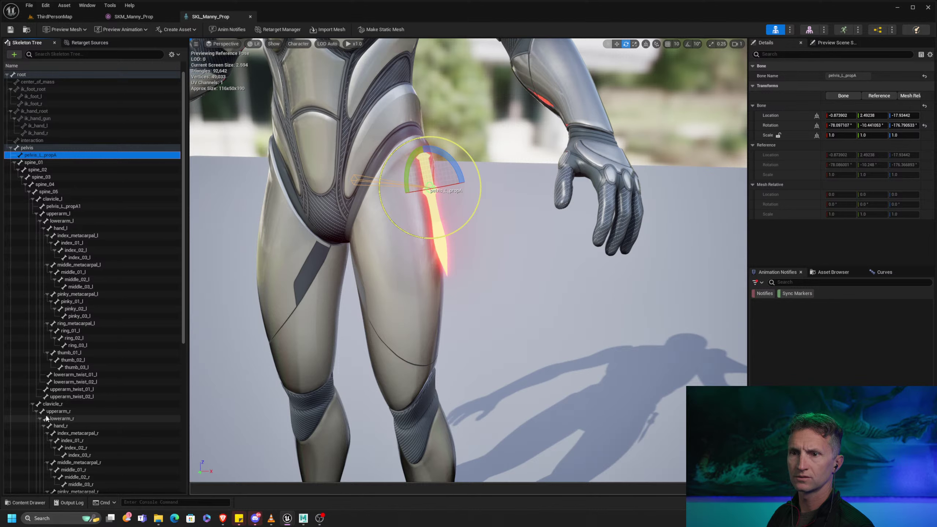
pyautogui.click(32, 404)
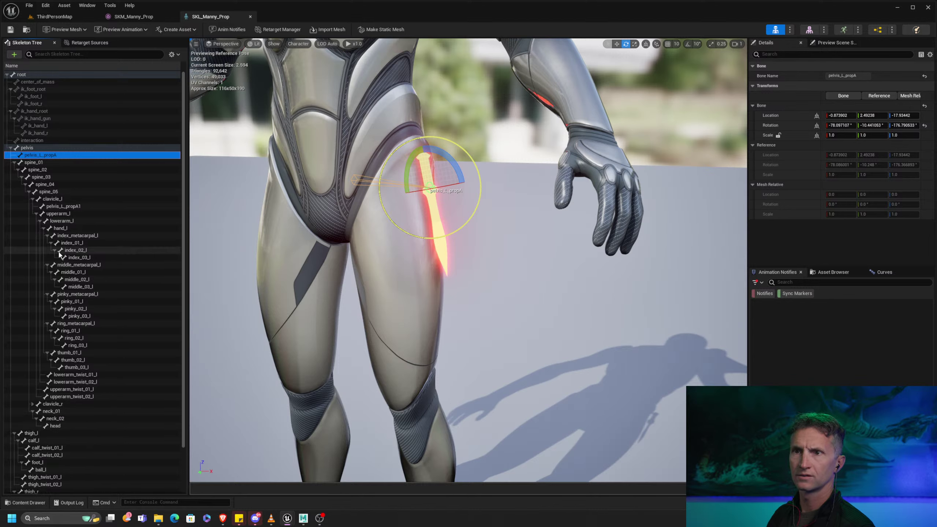
# Step: Examine the shoulder armor on the model and select its pelvis_L_propA1 bone under clavicle_l
pyautogui.click(78, 207)
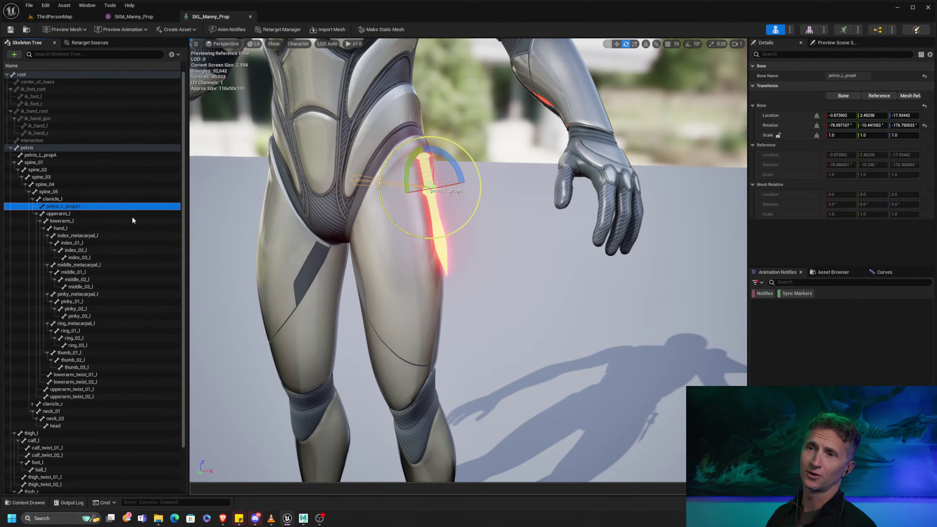
pyautogui.keyDown('alt'); pyautogui.moveTo(408, 186); pyautogui.dragTo(387, 456, button='middle'); pyautogui.keyUp('alt')
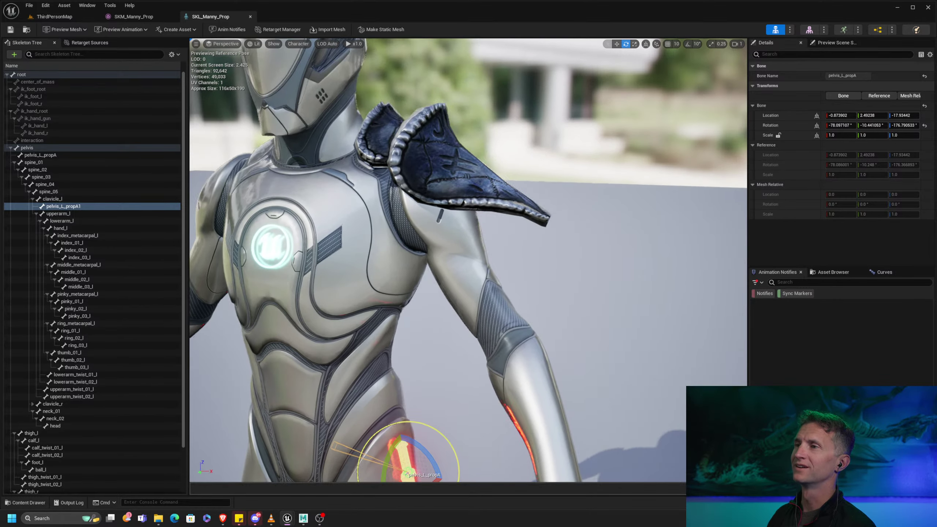
pyautogui.keyDown('alt'); pyautogui.moveTo(408, 186); pyautogui.dragTo(448, 185, button='right'); pyautogui.keyUp('alt')
pyautogui.keyDown('alt'); pyautogui.moveTo(408, 186); pyautogui.dragTo(420, 225, button='middle'); pyautogui.keyUp('alt')
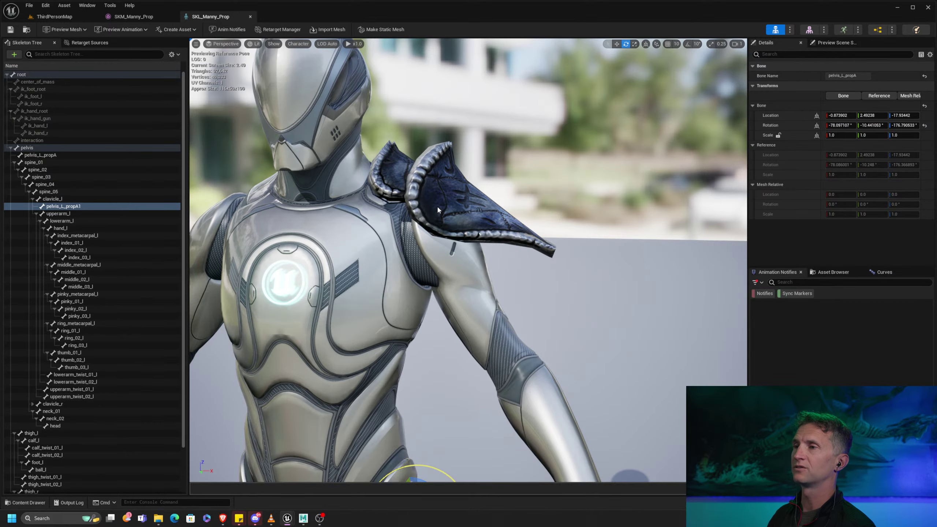
pyautogui.keyDown('alt'); pyautogui.moveTo(420, 221); pyautogui.dragTo(480, 222); pyautogui.keyUp('alt')
pyautogui.moveTo(466, 246); pyautogui.dragTo(461, 239, button='right')
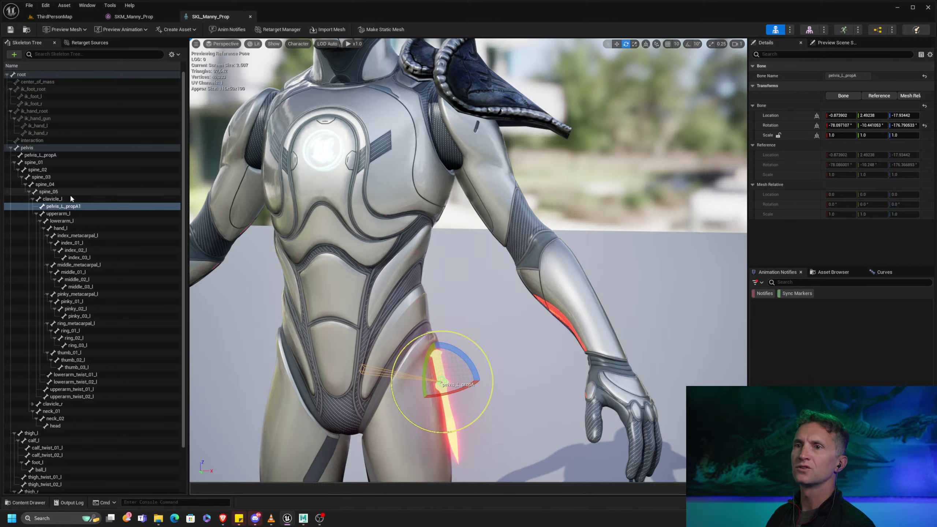
pyautogui.click(72, 208)
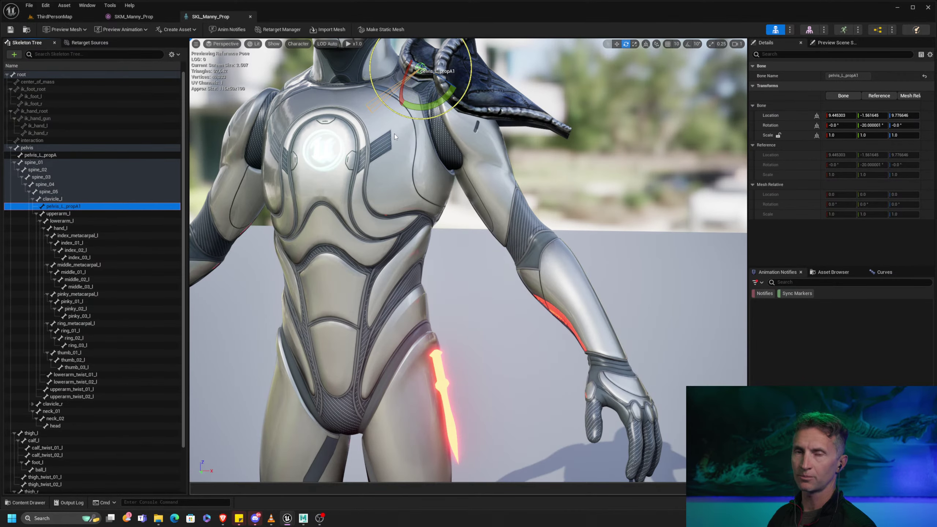
pyautogui.hotkey('alt', 'Tab')
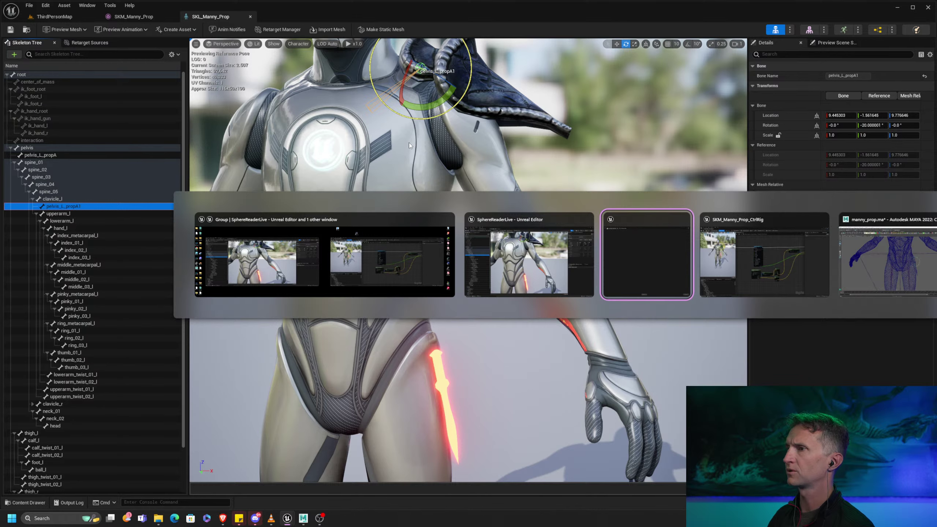
pyautogui.hotkey('alt', 'Tab')
pyautogui.hotkey('alt', 'Tab')
pyautogui.hotkey('alt', 'Tab')
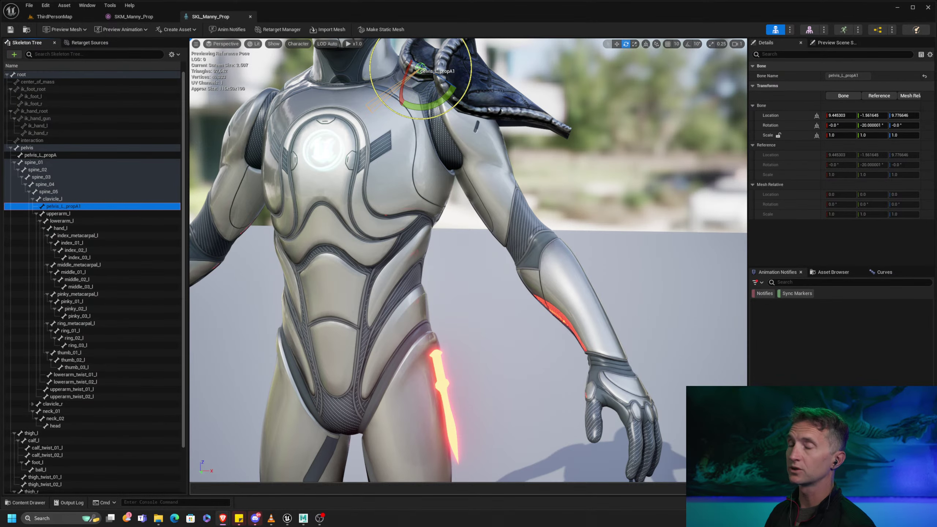
pyautogui.scroll(-4, 469, 261)
pyautogui.moveTo(469, 260); pyautogui.dragTo(490, 259, button='middle')
pyautogui.moveTo(451, 221); pyautogui.dragTo(481, 205, button='middle')
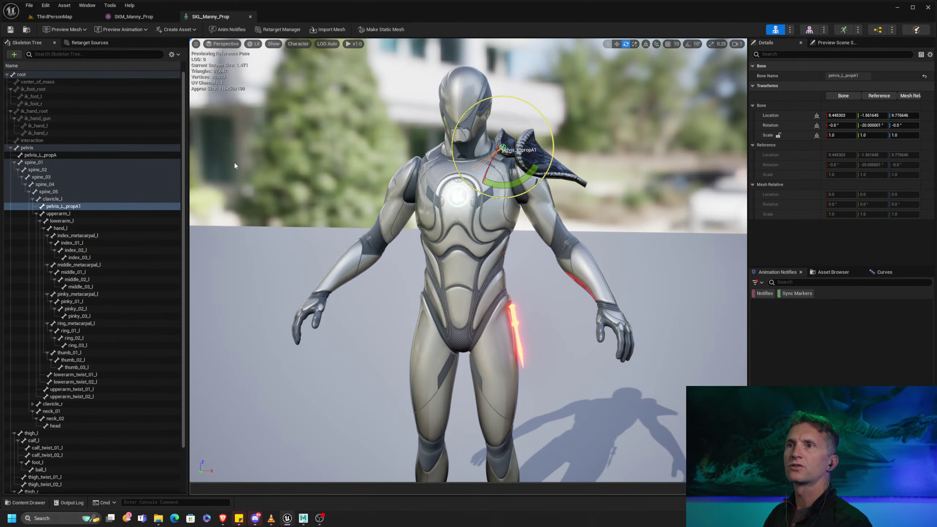
# Step: Return to ThirdPersonMap and open the BP_ThirdPersonCharacter blueprint from the ThirdPerson/Blueprints folder
pyautogui.click(67, 19)
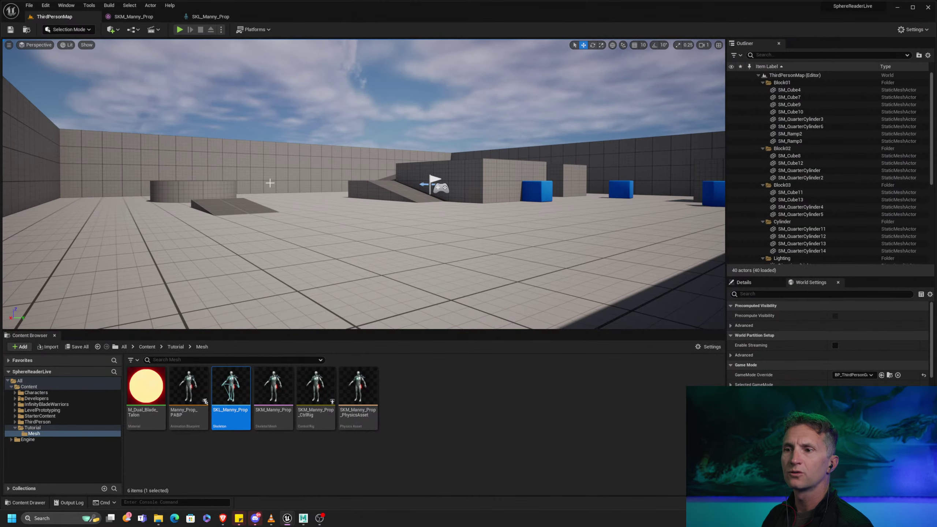
pyautogui.moveTo(189, 392); pyautogui.dragTo(11, 424)
pyautogui.click(11, 423)
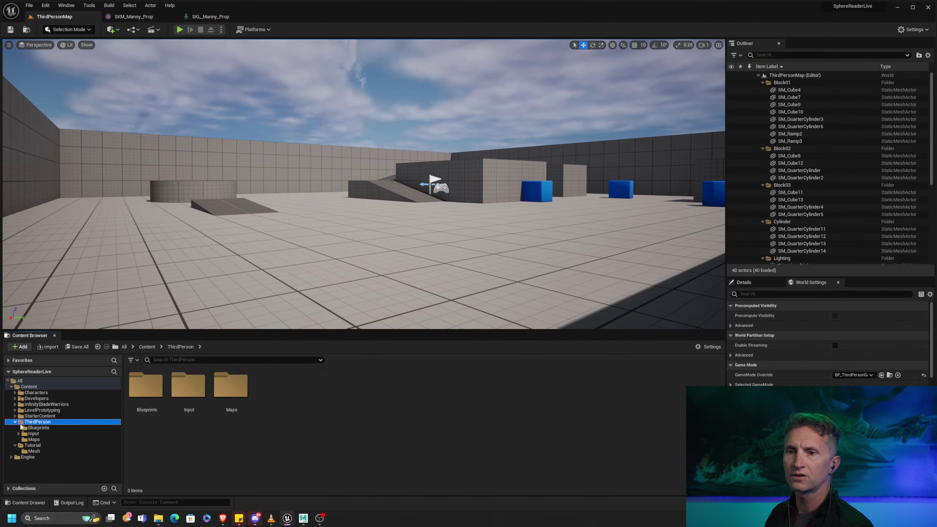
pyautogui.click(38, 428)
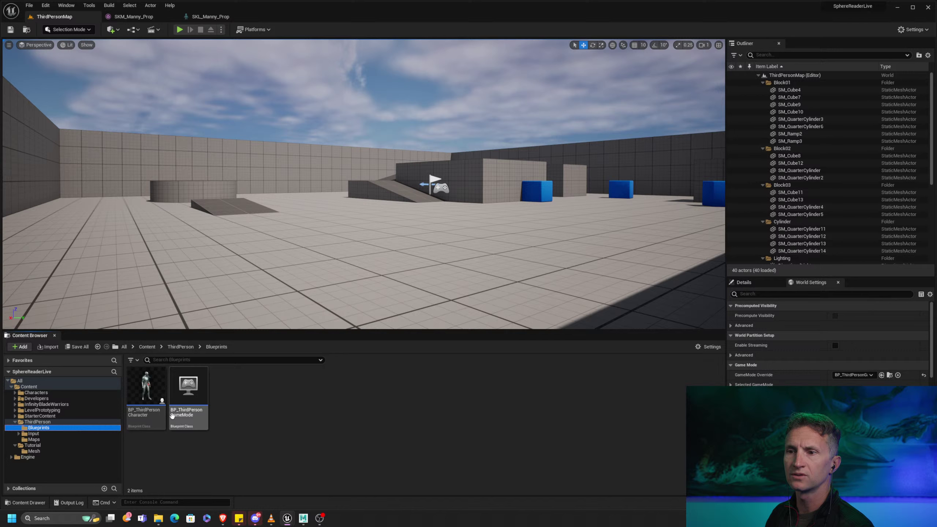
pyautogui.doubleClick(145, 389)
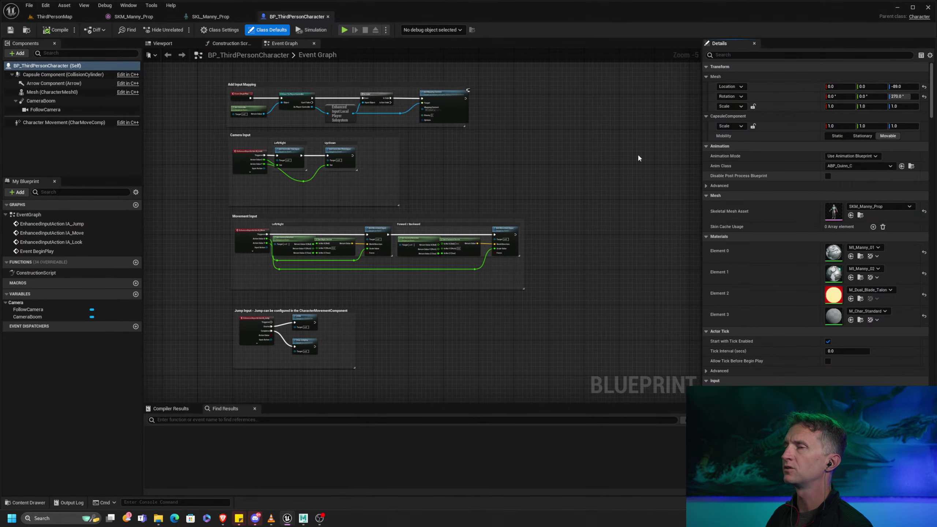
# Step: Play the ThirdPersonMap level, run the character backward and forward to view its props in motion, and stop the session
pyautogui.click(55, 16)
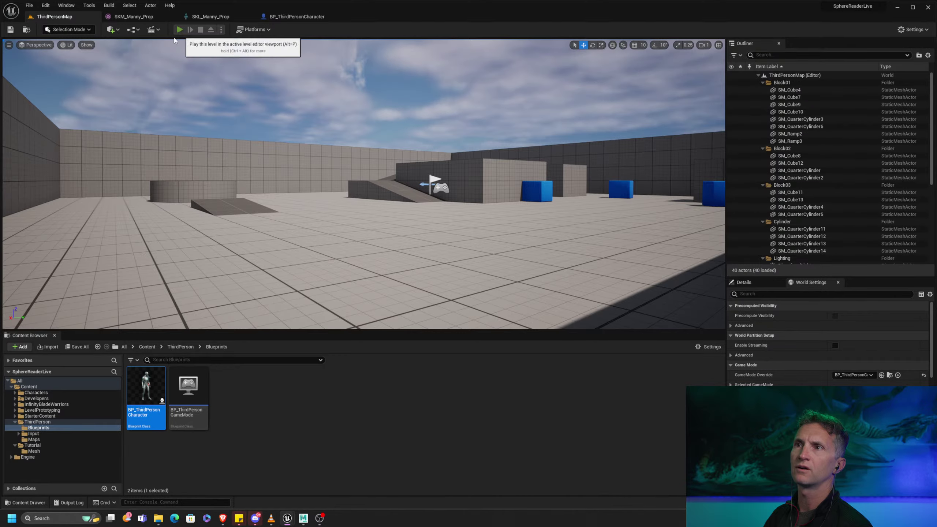
pyautogui.click(180, 30)
pyautogui.press('s')
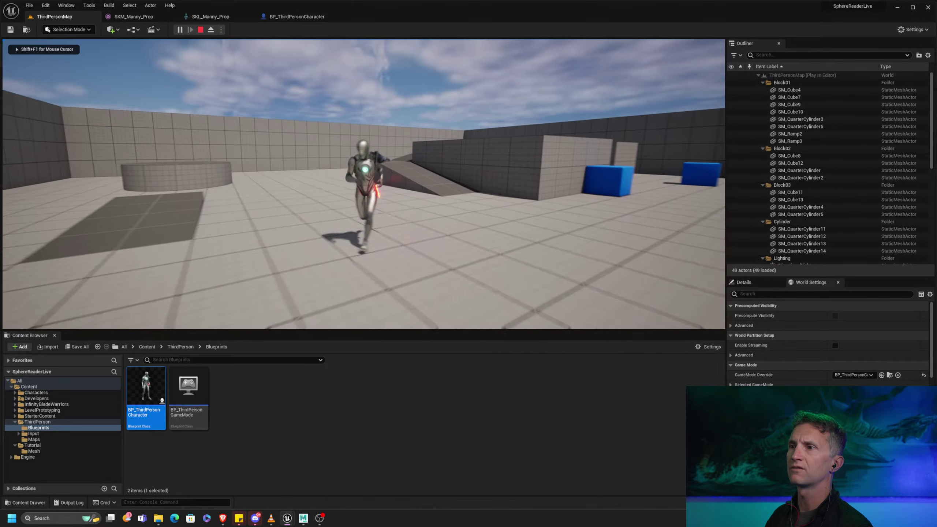
pyautogui.press('w')
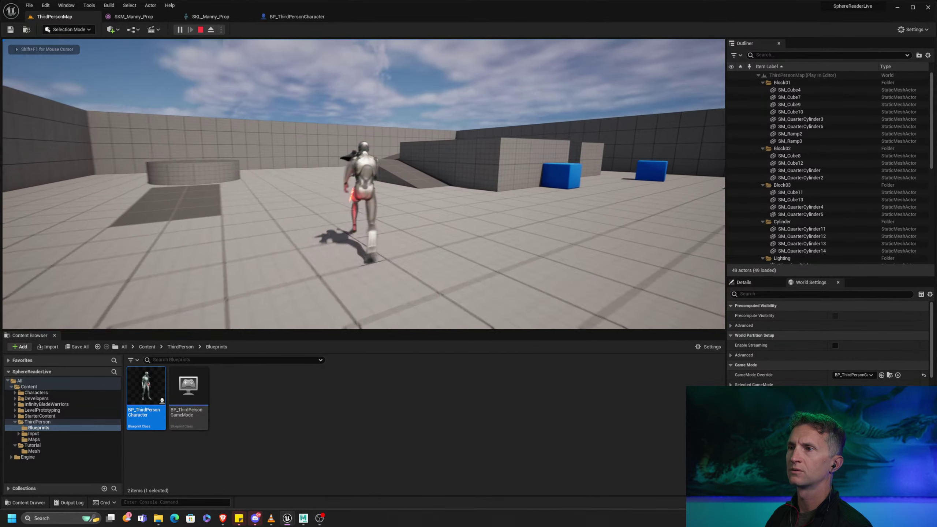
pyautogui.hotkey('shift', 'F1')
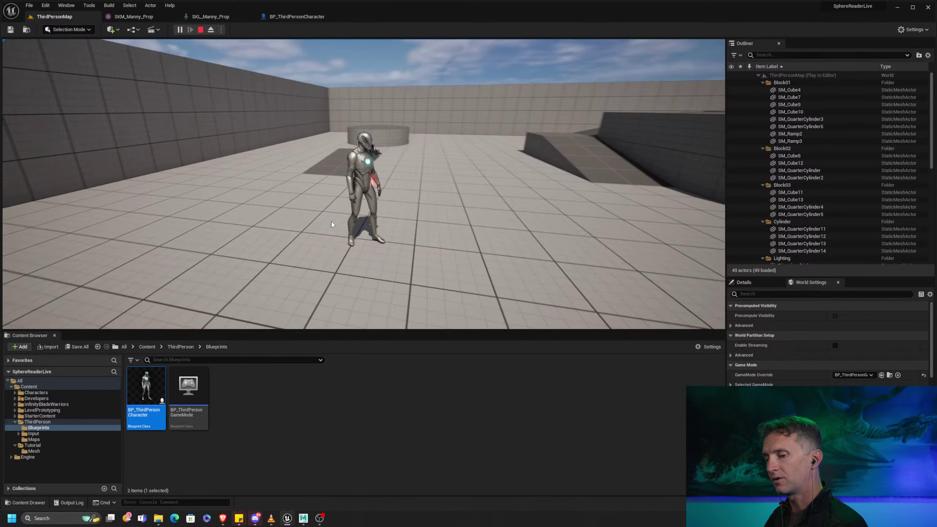
pyautogui.press('Escape')
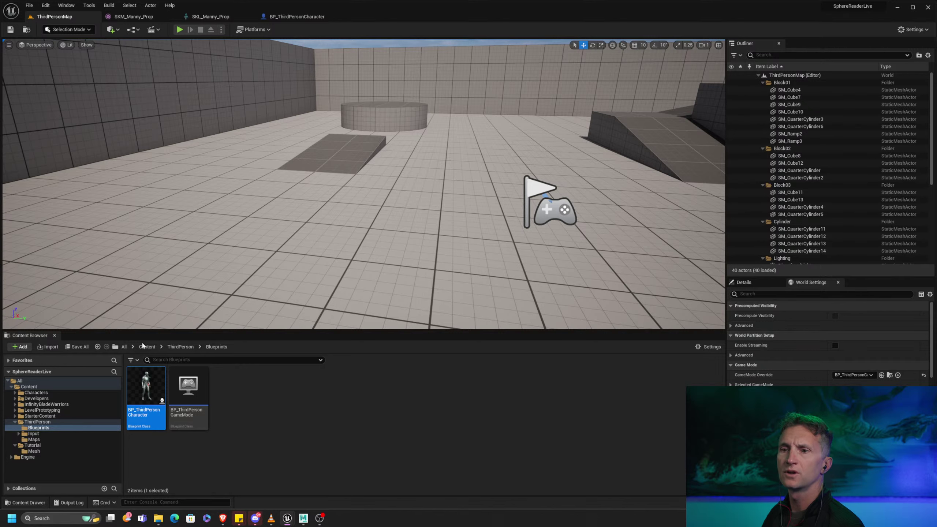
# Step: Create a Control Rig from the SKM_Manny_Prop skeletal mesh in the Tutorial/Mesh folder
pyautogui.click(34, 451)
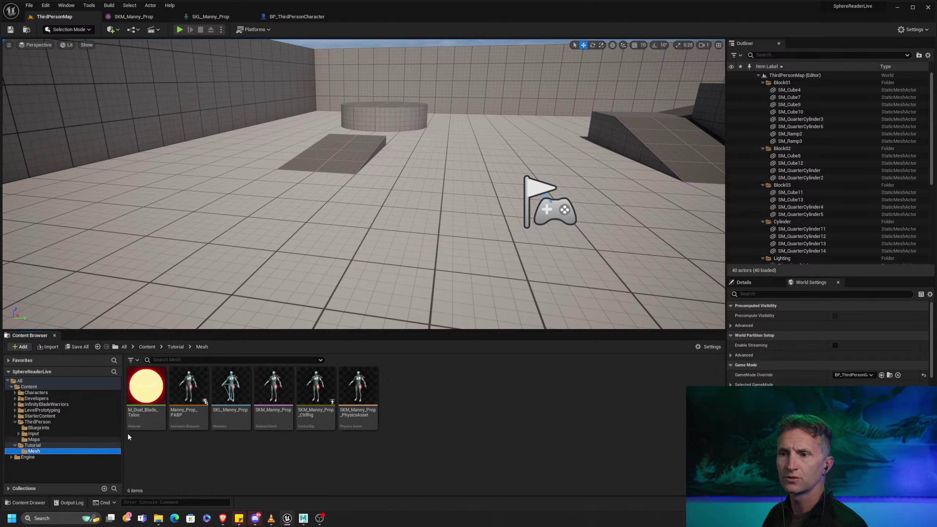
pyautogui.click(474, 388)
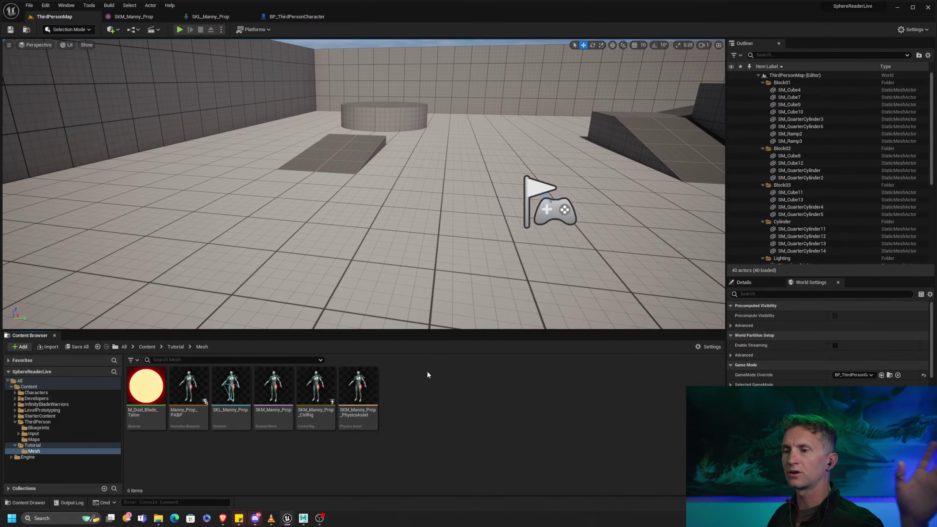
pyautogui.rightClick(280, 387)
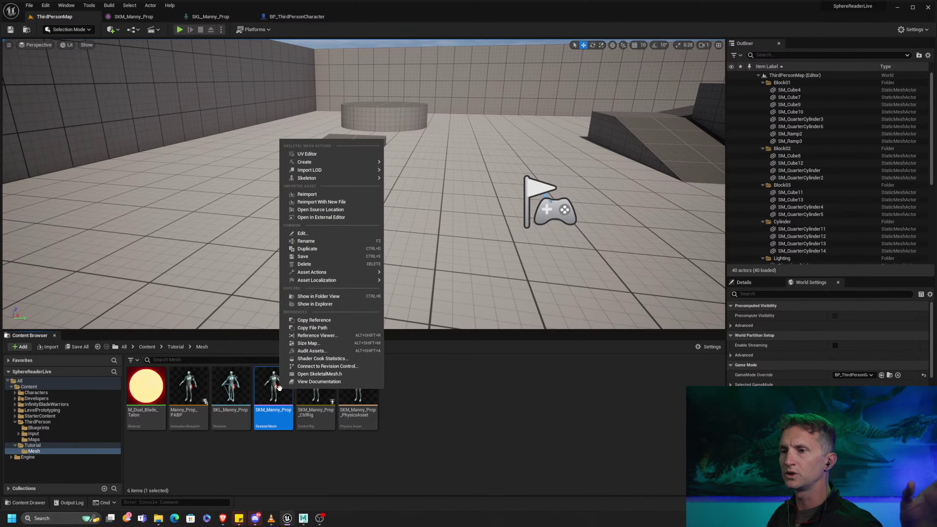
pyautogui.moveTo(358, 179)
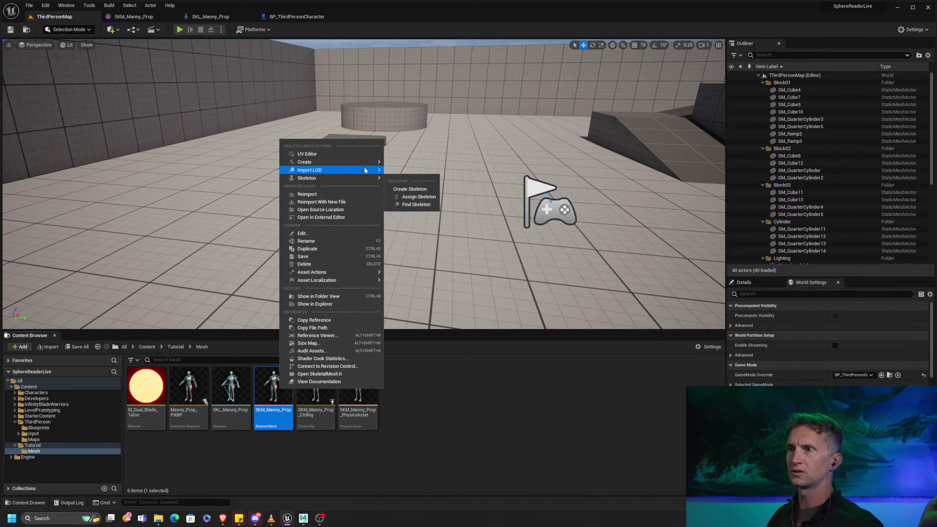
pyautogui.moveTo(371, 163)
pyautogui.click(418, 285)
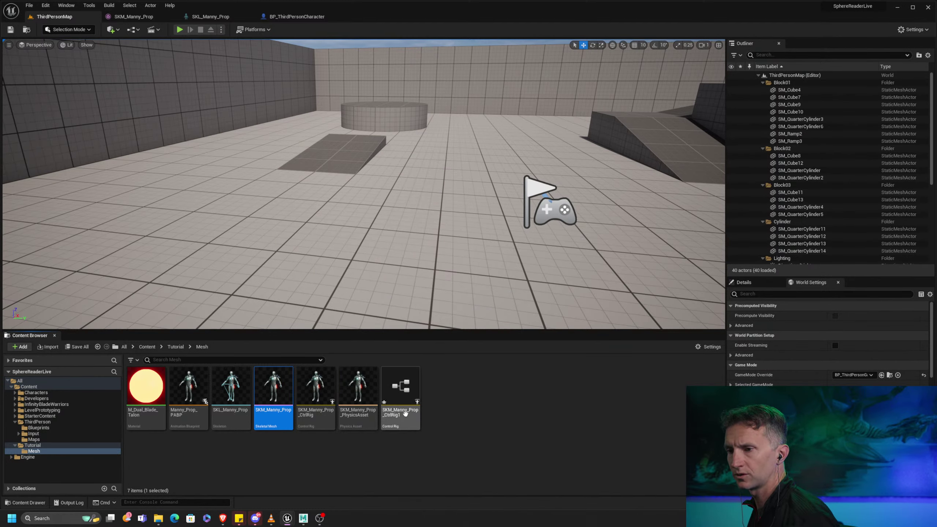
# Step: Rename the new Control Rig asset as SKM_Manny_Prop_CR_LIVE
pyautogui.press('End')
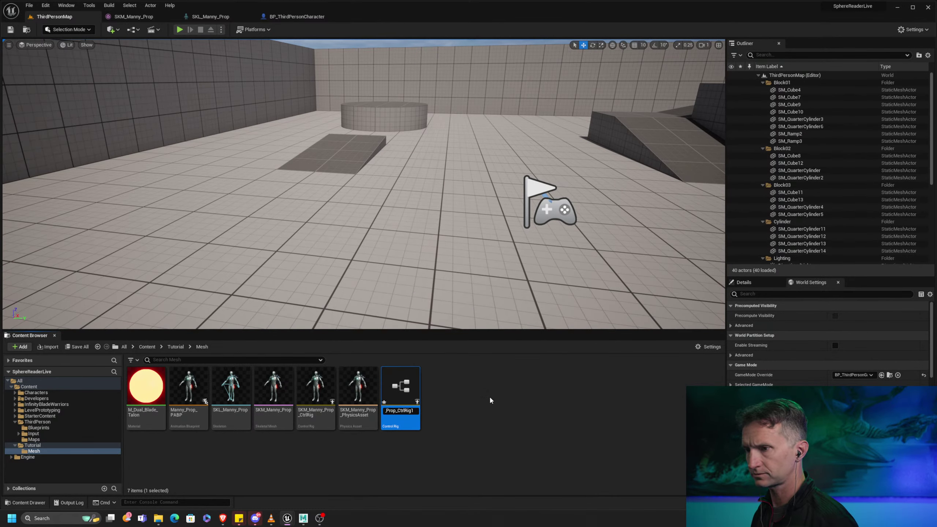
pyautogui.hotkey('shift', 'Left')
pyautogui.hotkey('shift', 'Left')
pyautogui.hotkey('shift', 'Left')
pyautogui.hotkey('shift', 'Left')
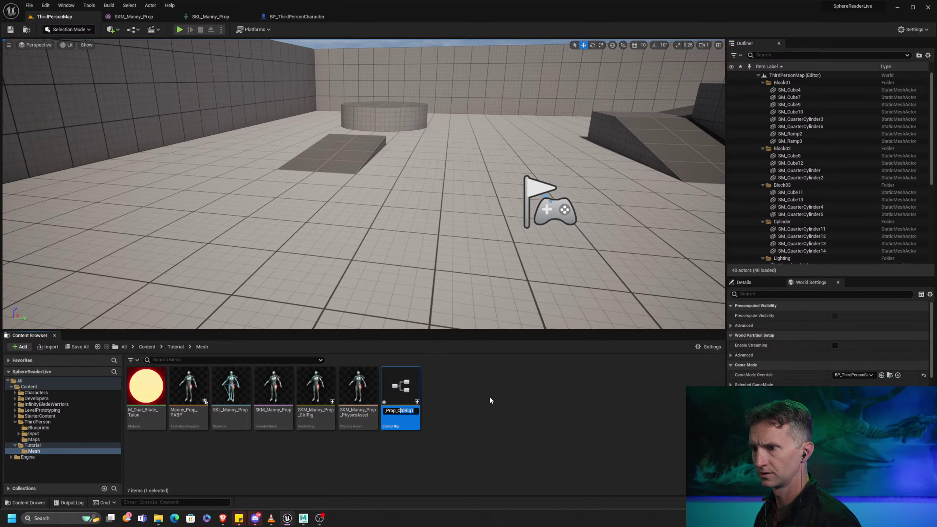
pyautogui.hotkey('shift', 'Left')
pyautogui.hotkey('shift', 'Left')
pyautogui.write('_CR_LIVE')
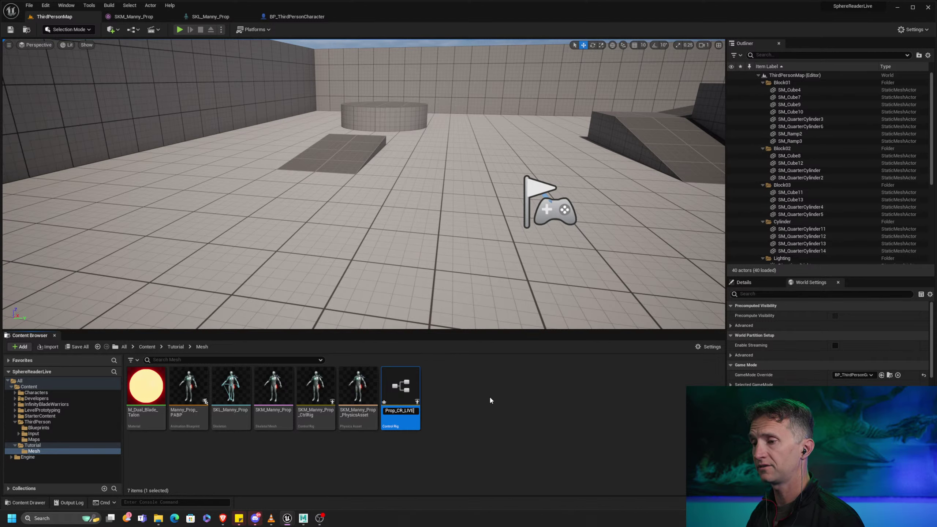
pyautogui.press('Return')
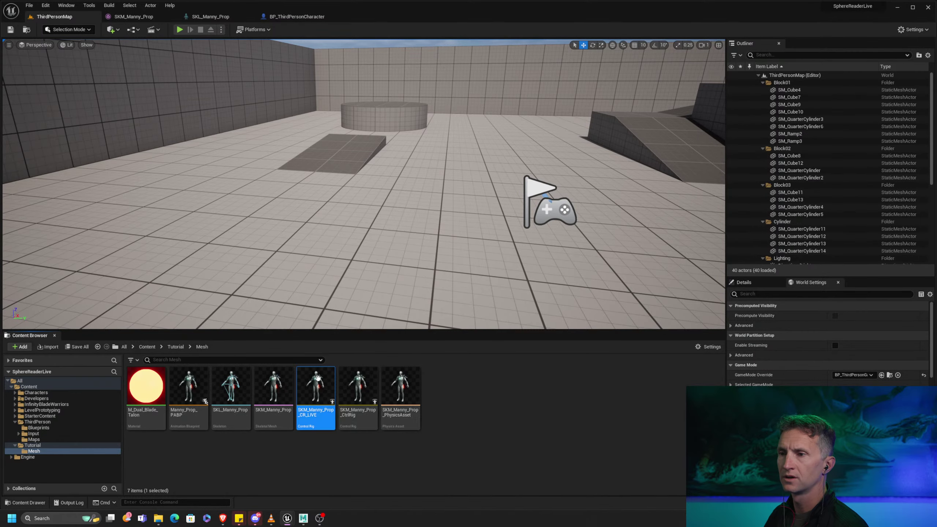
# Step: Open the SKM_Manny_Prop_CR_LIVE control rig and select the upperarm_l bone in its rig hierarchy
pyautogui.doubleClick(331, 381)
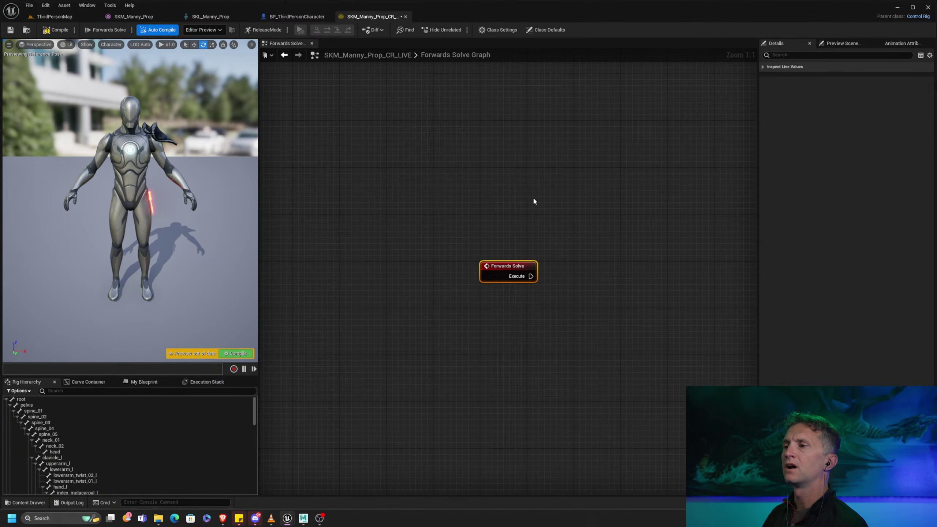
pyautogui.moveTo(534, 201); pyautogui.dragTo(419, 191, button='right')
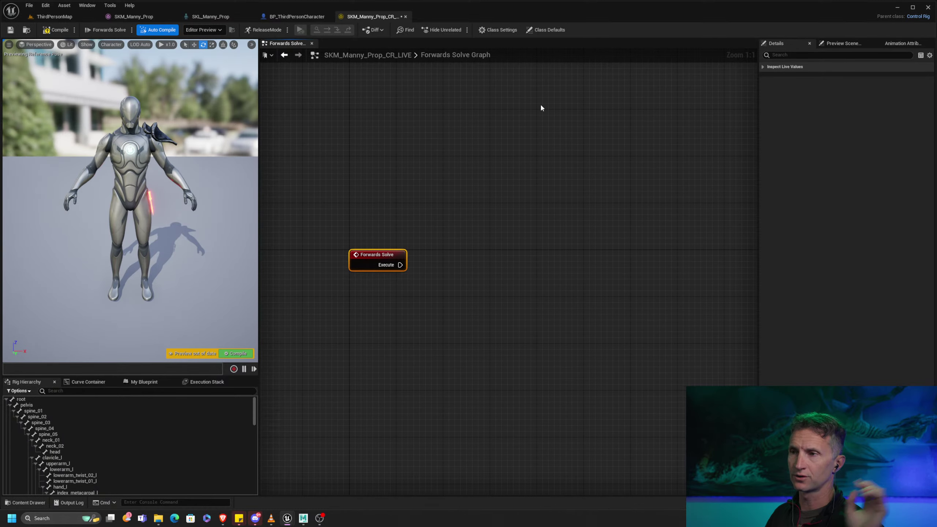
pyautogui.moveTo(498, 223); pyautogui.dragTo(475, 212, button='right')
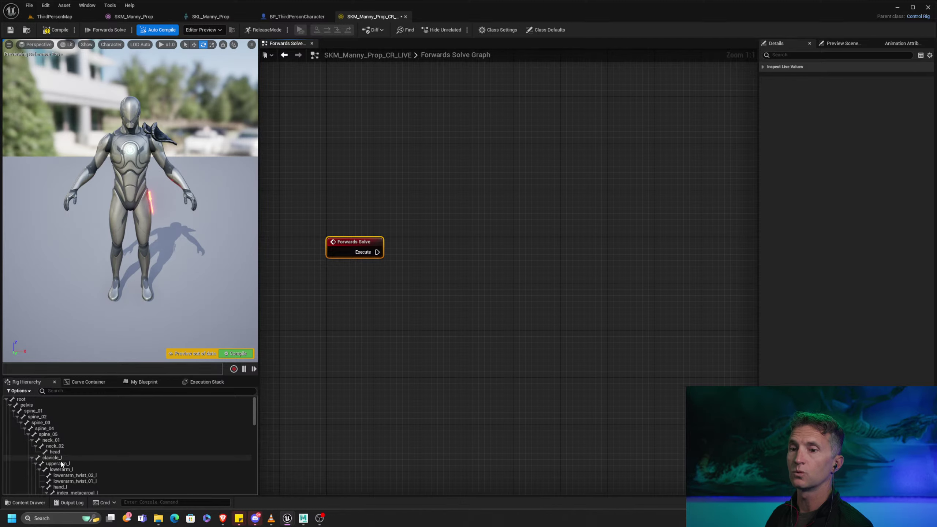
pyautogui.click(73, 464)
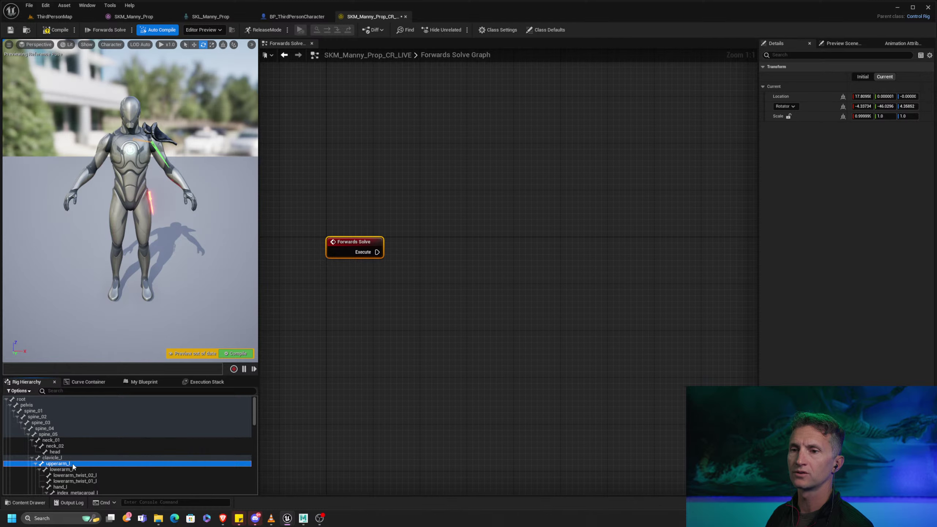
pyautogui.hotkey('alt', 'Tab')
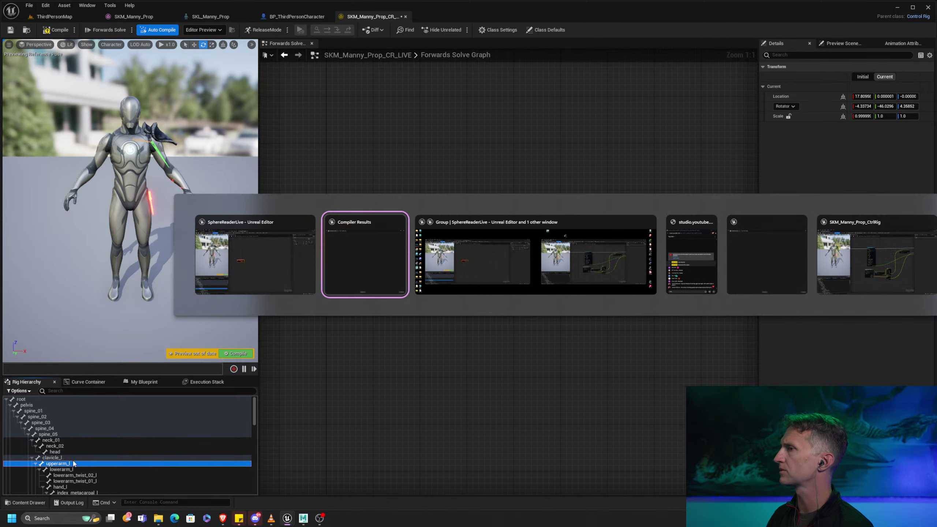
pyautogui.hotkey('alt', 'Tab')
pyautogui.hotkey('alt', 'Tab')
pyautogui.hotkey('alt', 'Tab')
pyautogui.hotkey('alt', 'Tab')
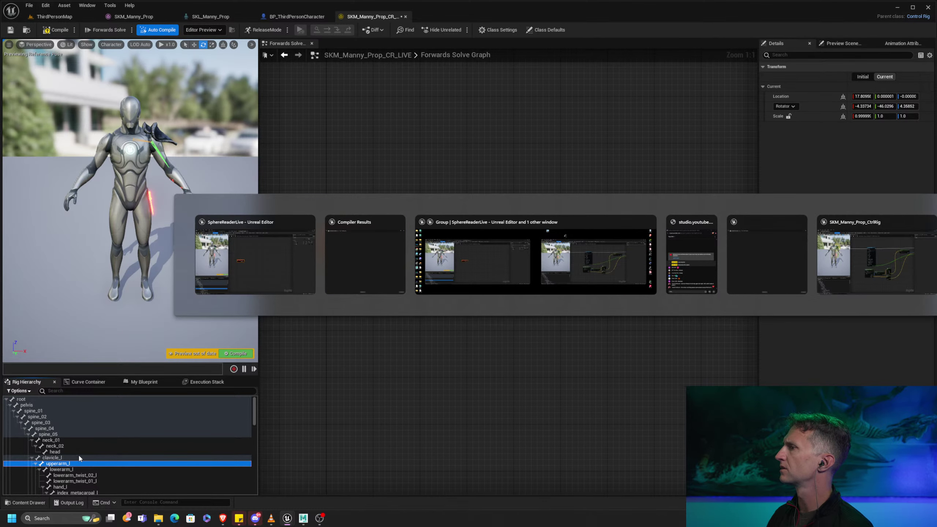
pyautogui.hotkey('alt', 'Tab')
pyautogui.hotkey('alt', 'Tab')
pyautogui.hotkey('alt', 'Tab')
pyautogui.hotkey('alt', 'Tab')
pyautogui.hotkey('alt', 'Tab')
pyautogui.hotkey('alt', 'Tab')
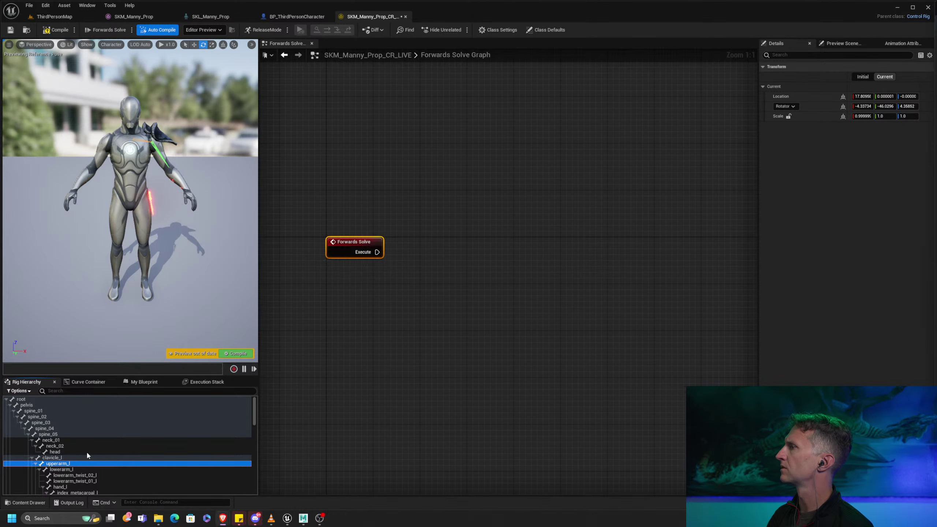
pyautogui.rightClick(73, 466)
pyautogui.click(345, 363)
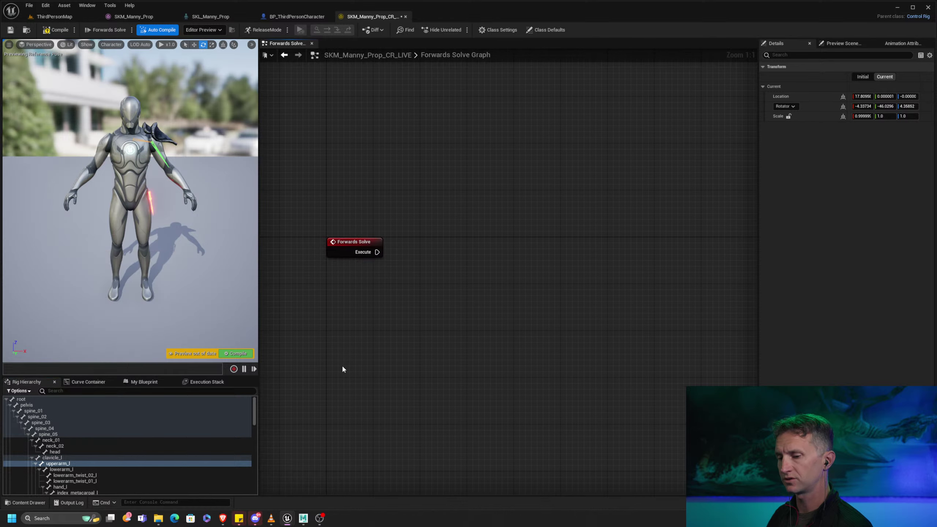
# Step: Set the editor's application scale to 1.1 in the Widget Reflector and close it
pyautogui.hotkey('ctrl', 'shift', 'w')
pyautogui.click(416, 135)
pyautogui.write('1.1')
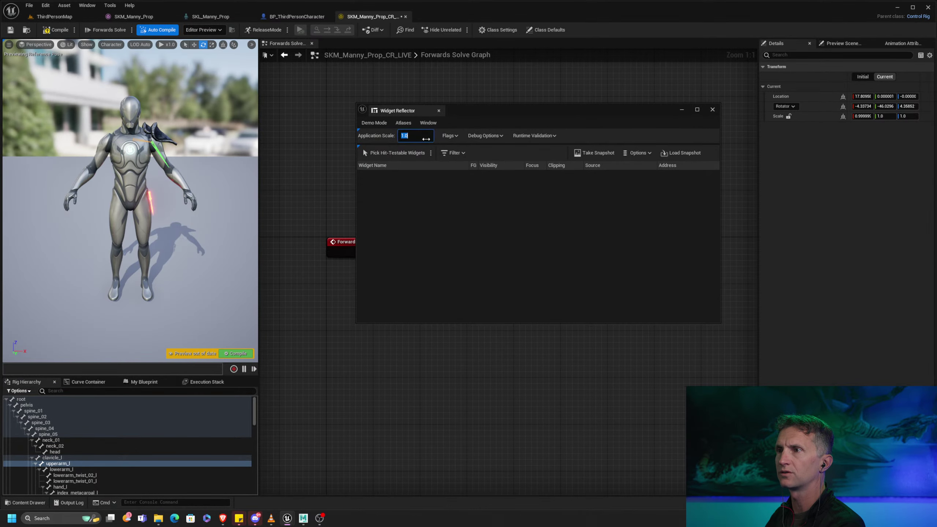
pyautogui.press('Return')
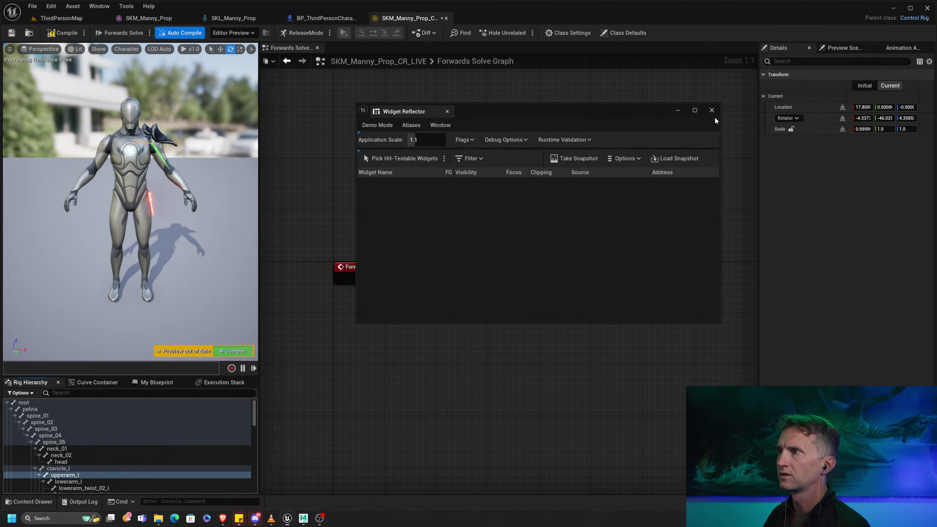
pyautogui.click(712, 111)
pyautogui.click(175, 359)
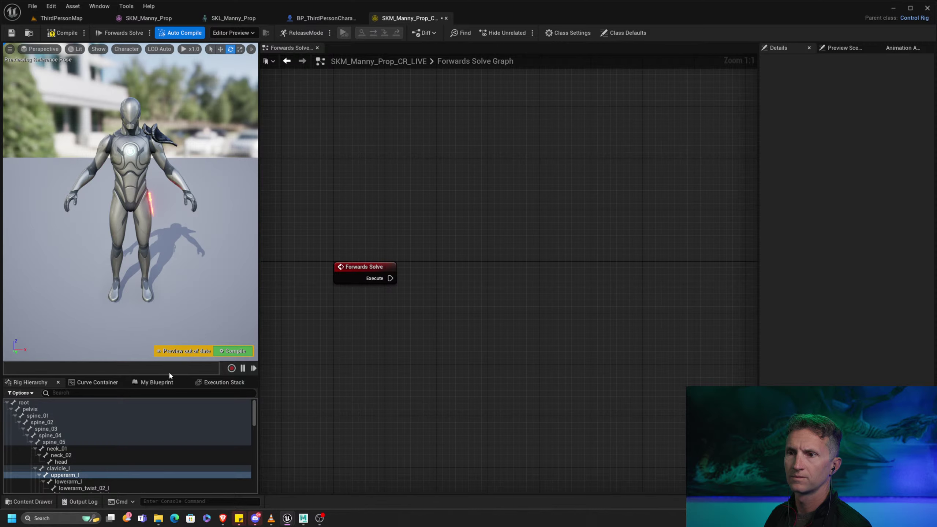
# Step: Enlarge the rig hierarchy area and add a control for the upperarm_l bone
pyautogui.moveTo(170, 375); pyautogui.dragTo(177, 304)
pyautogui.rightClick(76, 403)
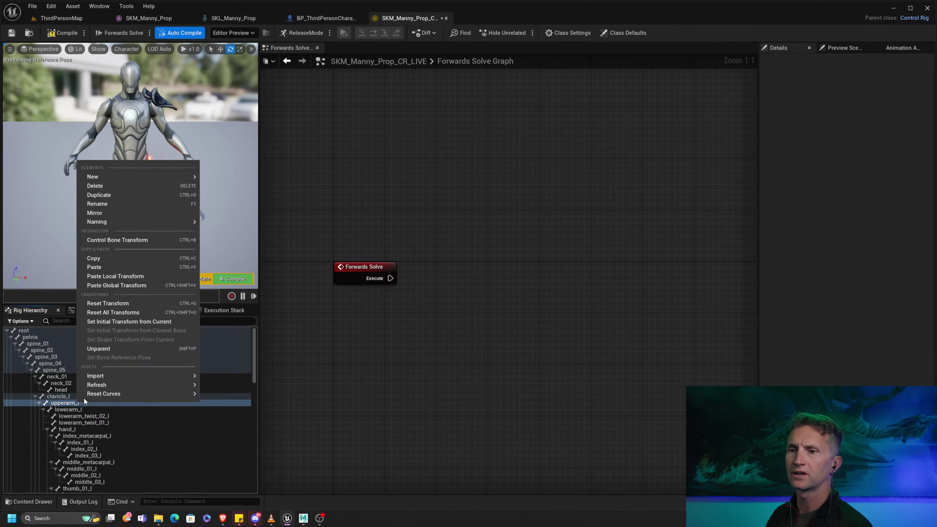
pyautogui.moveTo(187, 178)
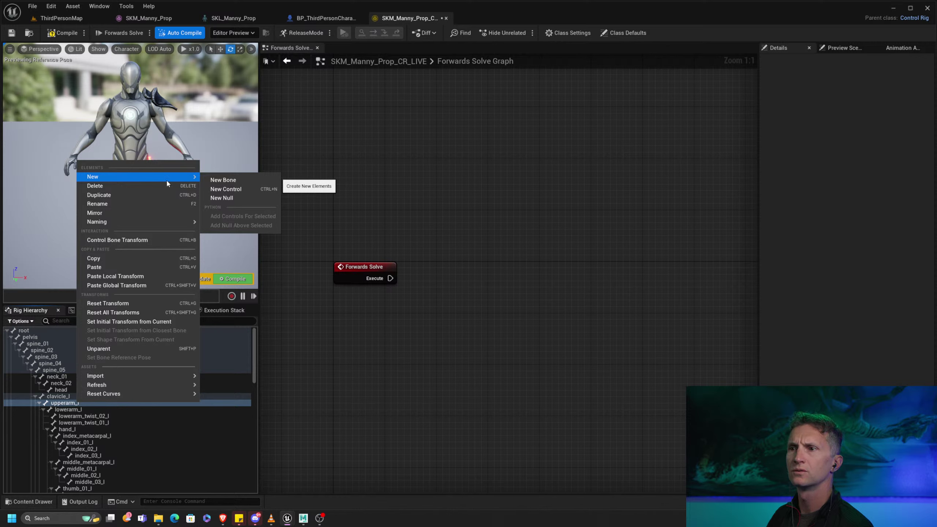
pyautogui.click(69, 406)
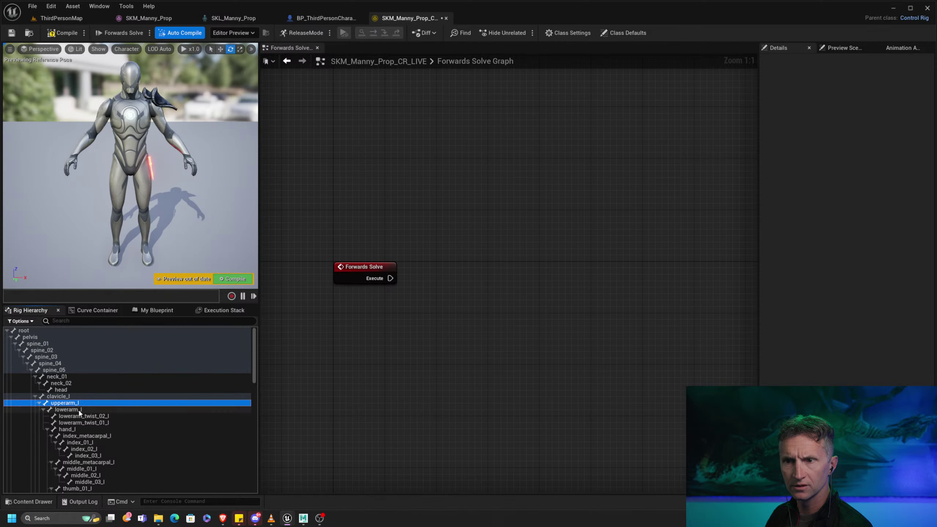
pyautogui.click(78, 411)
pyautogui.click(84, 404)
pyautogui.rightClick(84, 403)
pyautogui.moveTo(168, 171)
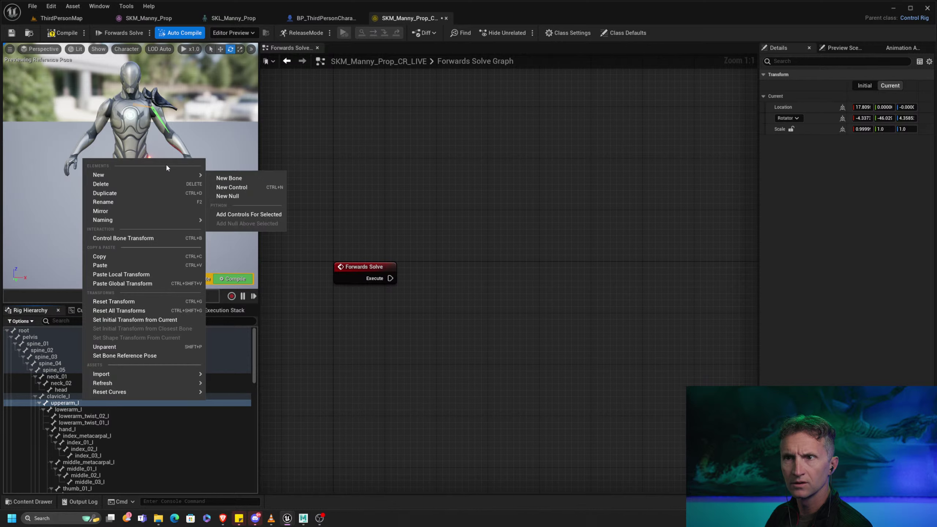
pyautogui.click(267, 215)
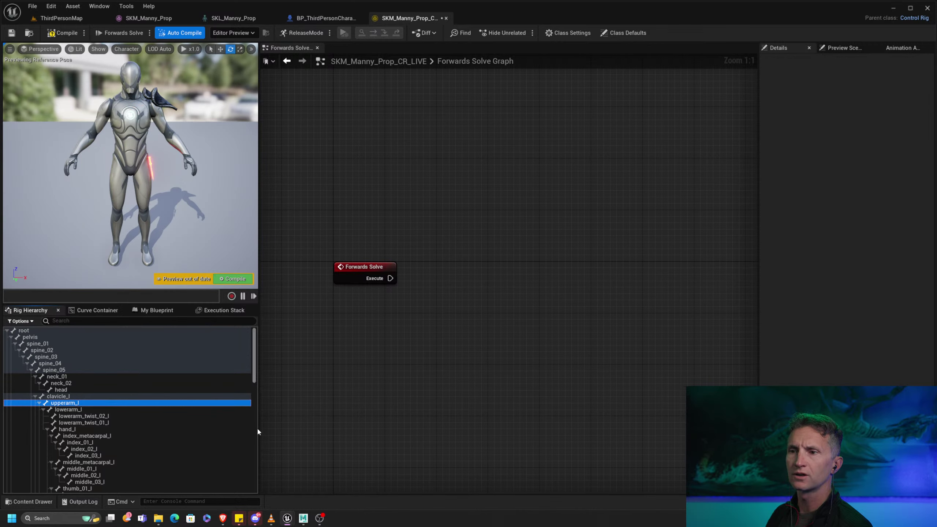
# Step: Add a control for the thigh_l bone in the rig hierarchy
pyautogui.moveTo(253, 376); pyautogui.dragTo(266, 489)
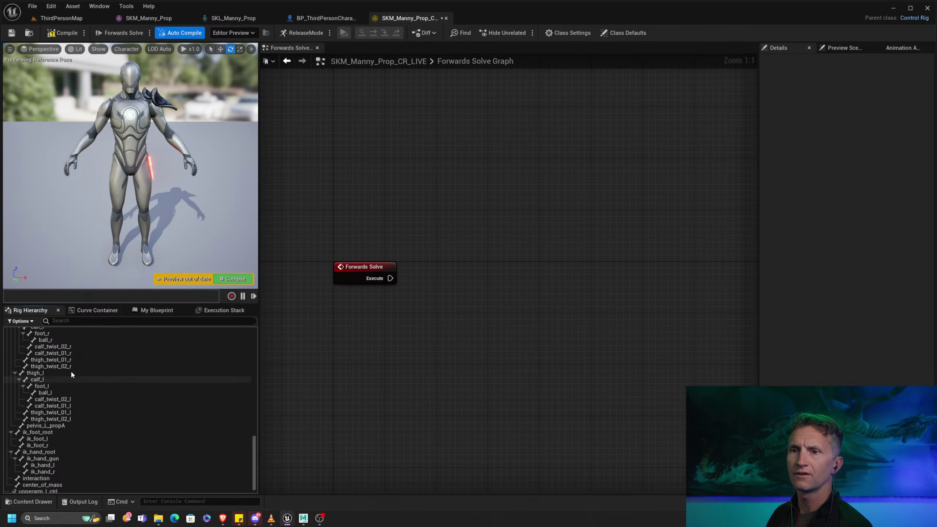
pyautogui.click(72, 374)
pyautogui.rightClick(72, 375)
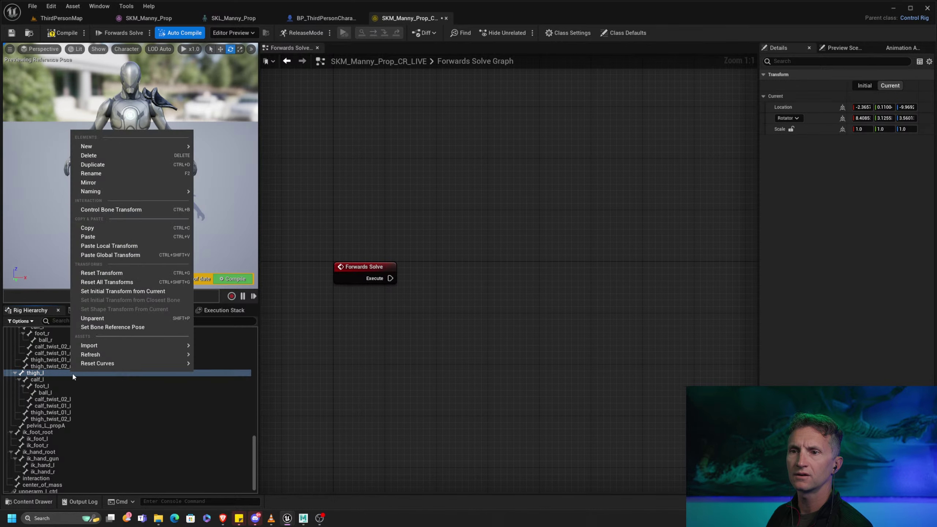
pyautogui.moveTo(173, 148)
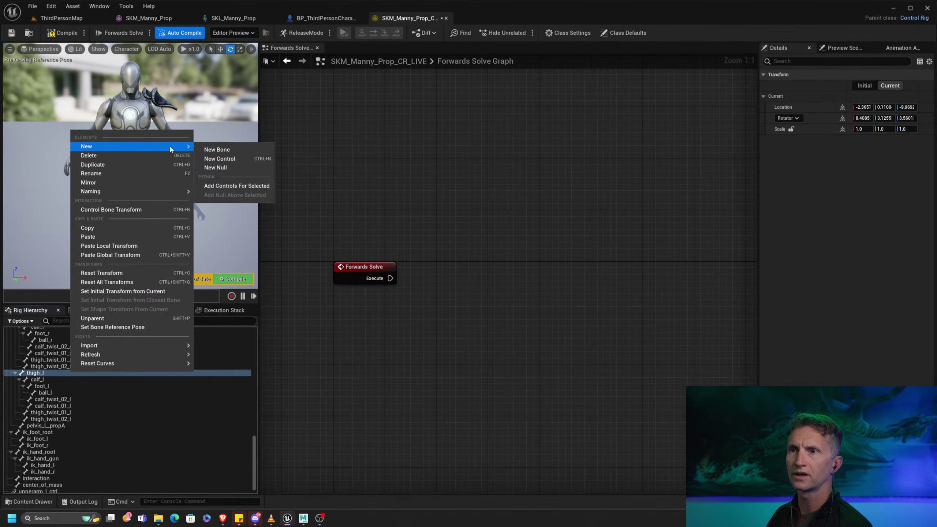
pyautogui.click(242, 186)
# Step: Set the shape of both the upperarm_l_ctrl and thigh_l_ctrl controls to Circle_Thick
pyautogui.scroll(-1, 181, 395)
pyautogui.click(61, 478)
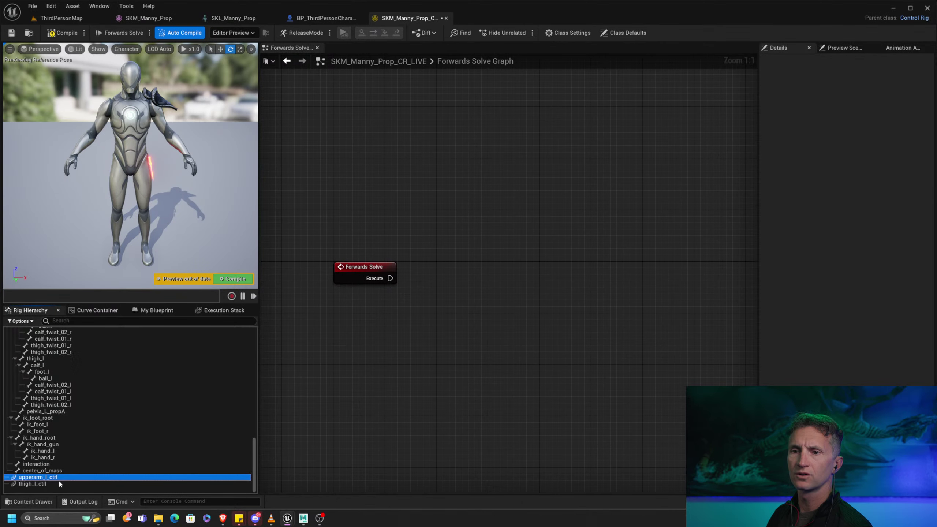
pyautogui.keyDown('ctrl'); pyautogui.click(50, 484); pyautogui.keyUp('ctrl')
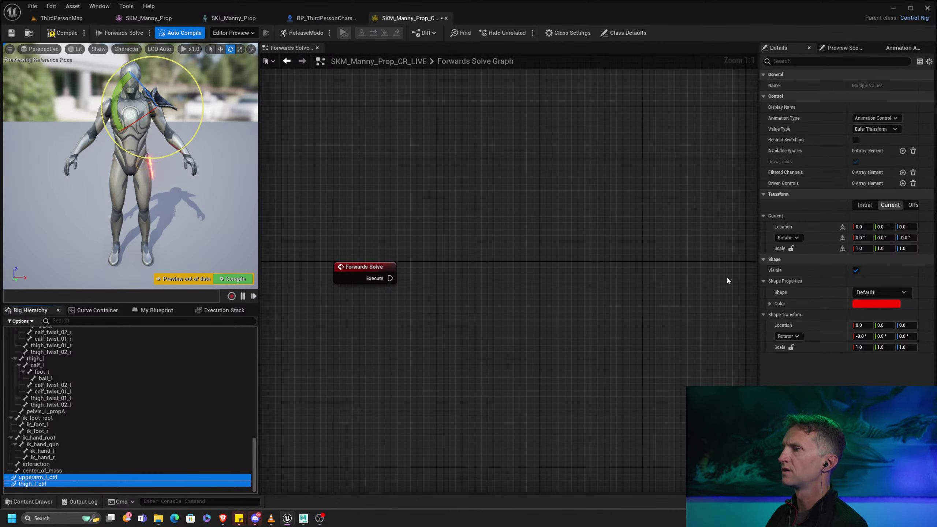
pyautogui.click(882, 293)
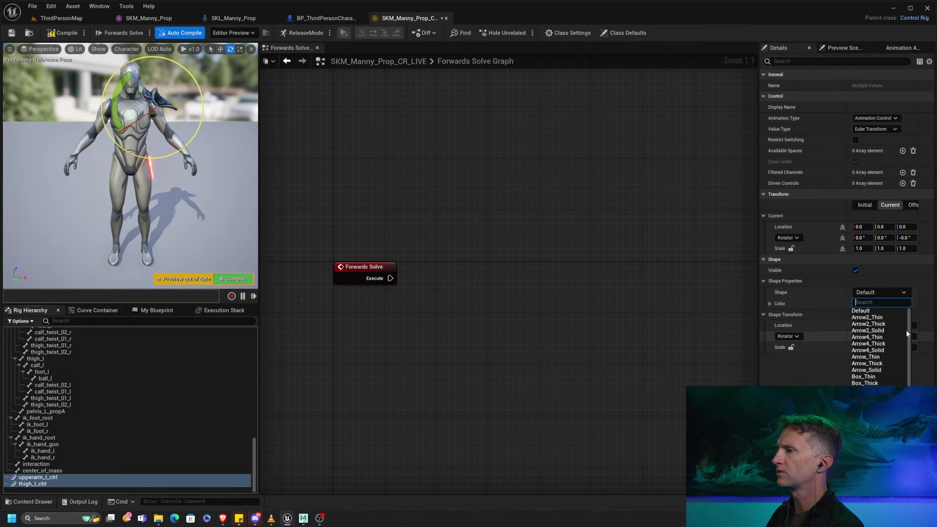
pyautogui.click(867, 403)
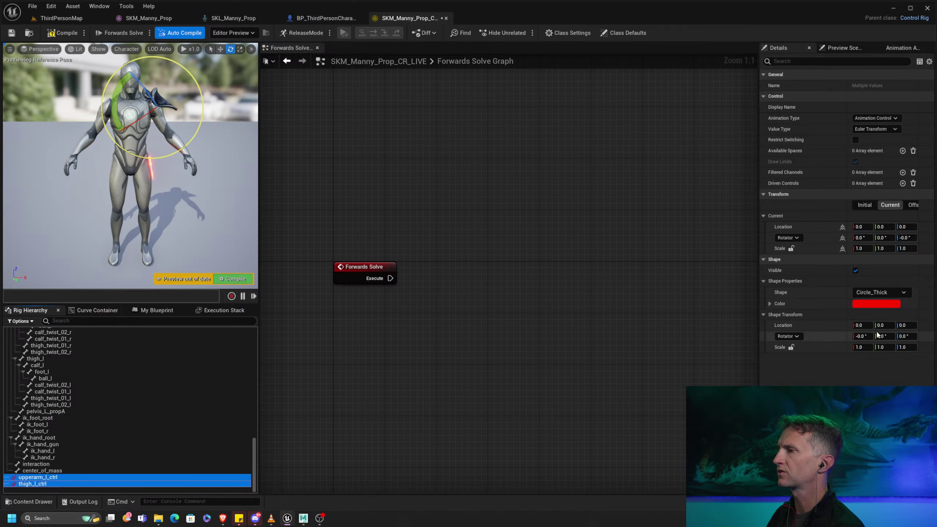
# Step: Set the shape transform of both selected controls to a Y rotation of 90° and a scale of 3 on all axes
pyautogui.click(887, 336)
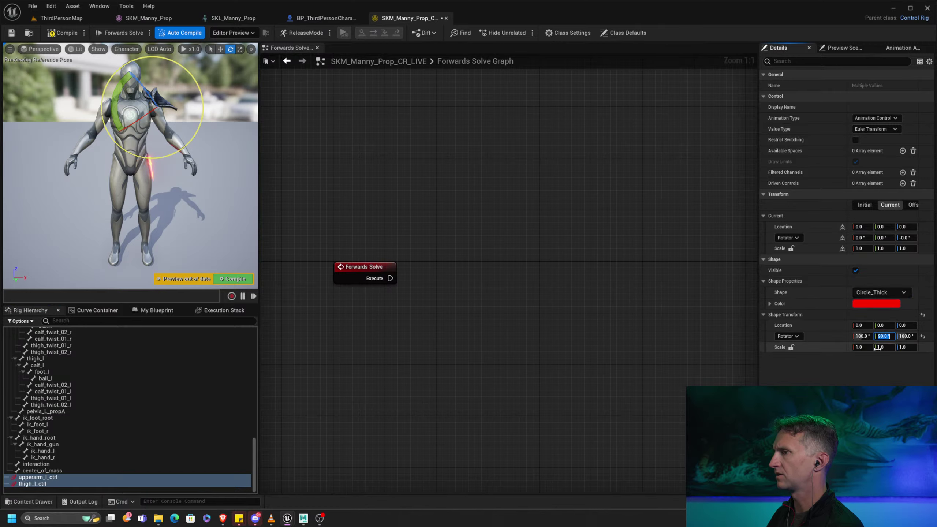
pyautogui.click(861, 347)
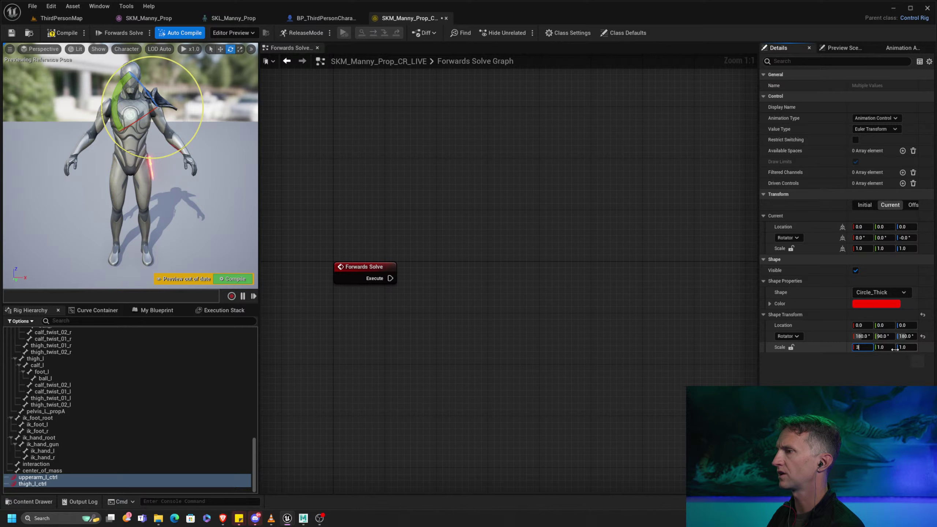
pyautogui.click(885, 348)
pyautogui.write('3')
pyautogui.click(905, 347)
pyautogui.write('3')
pyautogui.press('Return')
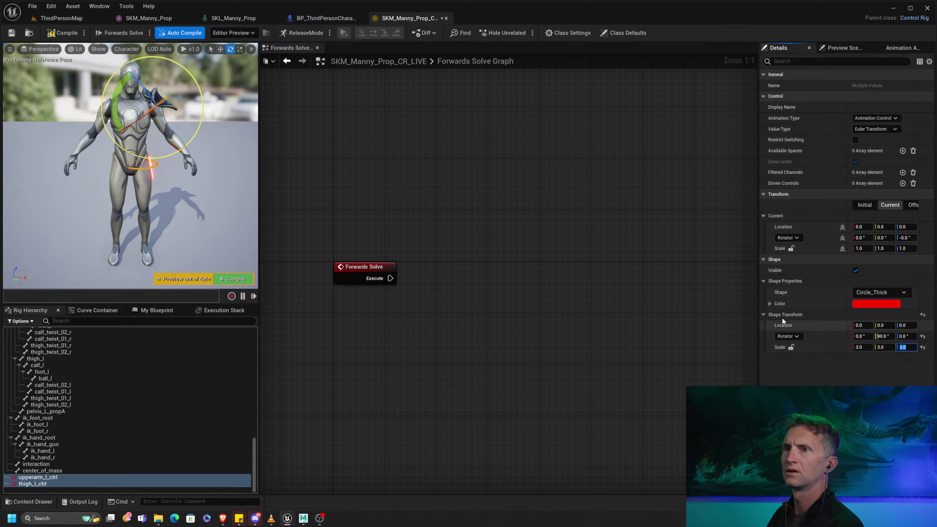
# Step: Add a Get Transform node for the thigh_l_ctrl control below the Forwards Solve node
pyautogui.keyDown('alt'); pyautogui.moveTo(130, 177); pyautogui.dragTo(144, 177, button='right'); pyautogui.keyUp('alt')
pyautogui.keyDown('alt'); pyautogui.moveTo(143, 166); pyautogui.dragTo(147, 197, button='middle'); pyautogui.keyUp('alt')
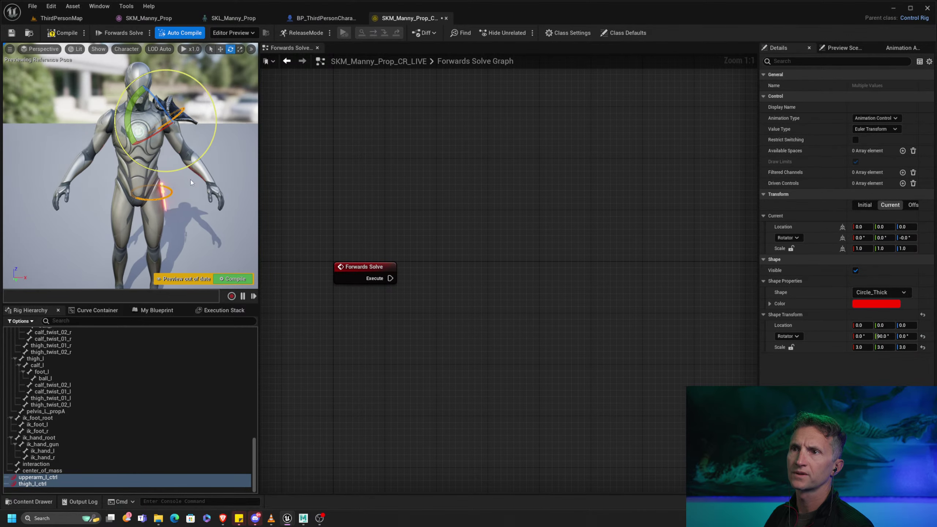
pyautogui.keyDown('alt'); pyautogui.moveTo(147, 192); pyautogui.dragTo(111, 170); pyautogui.keyUp('alt')
pyautogui.keyDown('alt'); pyautogui.moveTo(111, 170); pyautogui.dragTo(82, 169, button='right'); pyautogui.keyUp('alt')
pyautogui.keyDown('alt'); pyautogui.moveTo(148, 177); pyautogui.dragTo(192, 192, button='right'); pyautogui.keyUp('alt')
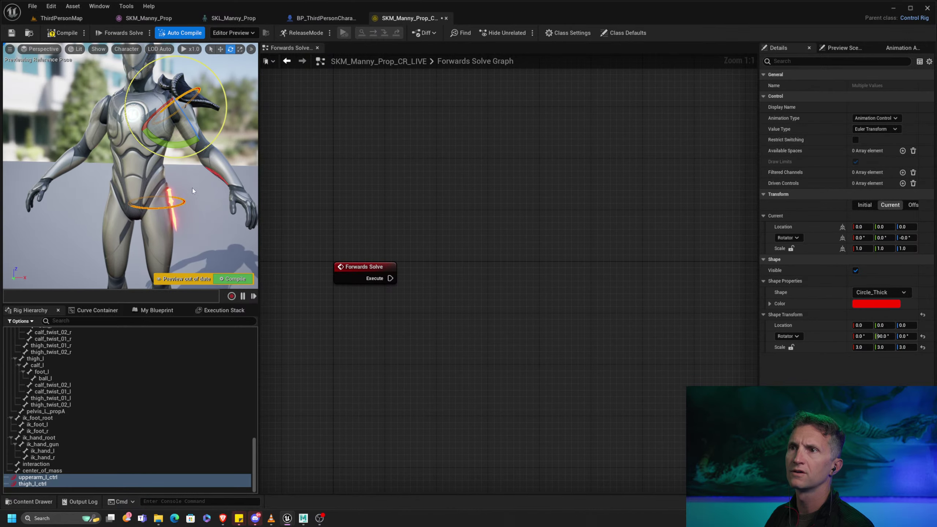
pyautogui.keyDown('alt'); pyautogui.moveTo(192, 192); pyautogui.dragTo(166, 192); pyautogui.keyUp('alt')
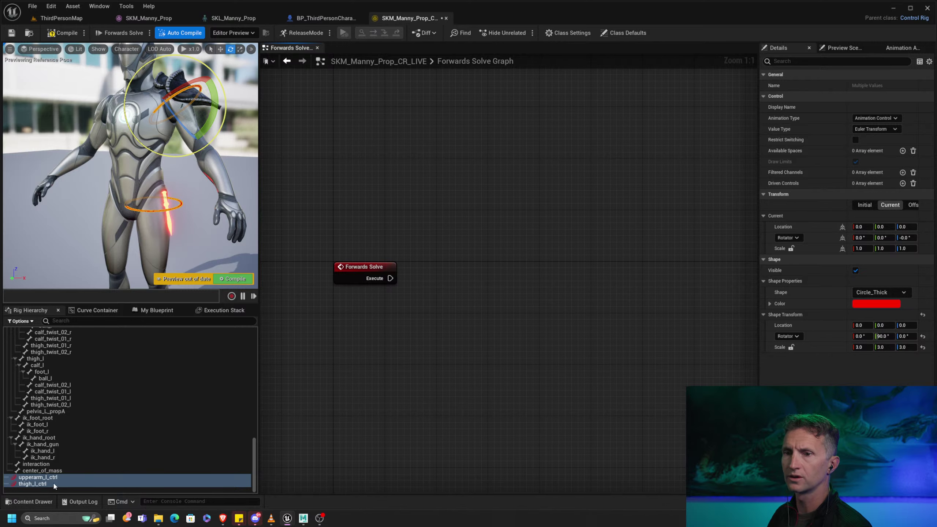
pyautogui.click(85, 479)
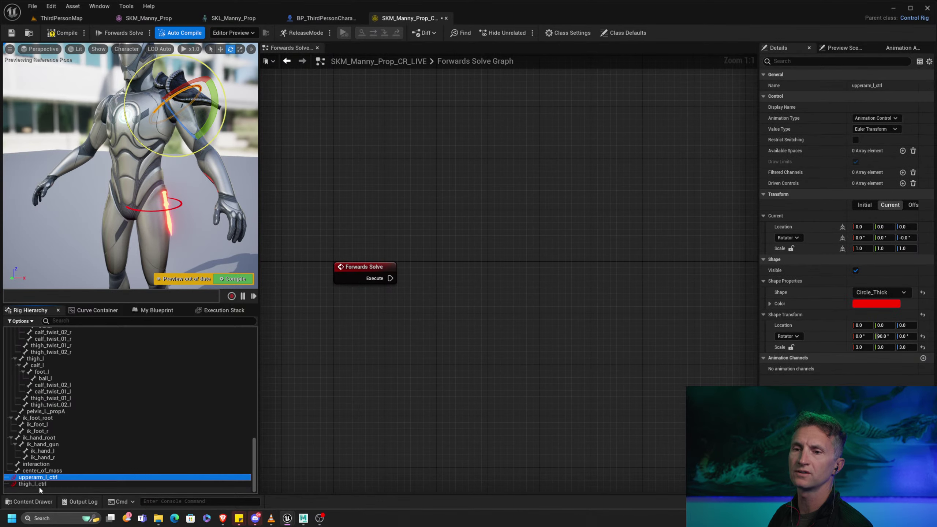
pyautogui.moveTo(38, 485); pyautogui.dragTo(353, 330)
pyautogui.click(418, 334)
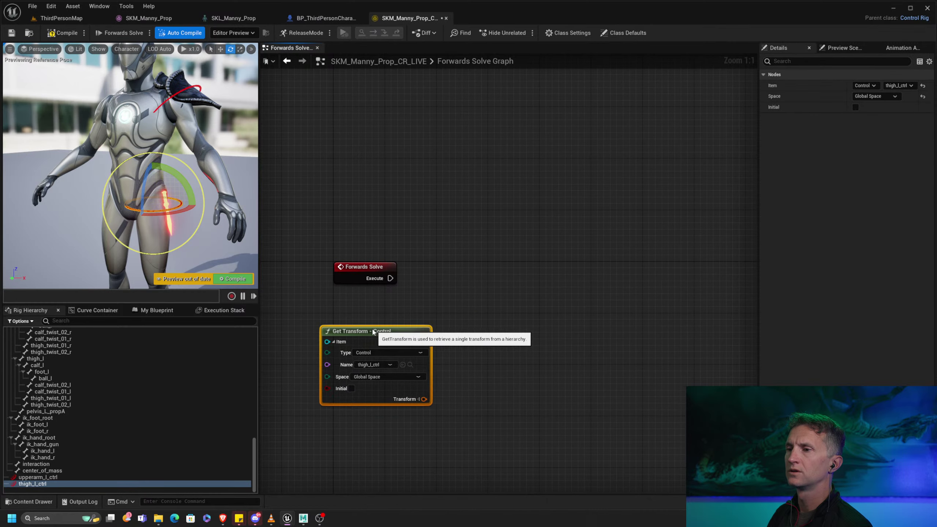
# Step: Add a Set Transform node for the thigh_l bone beside the Forwards Solve node
pyautogui.moveTo(47, 359); pyautogui.dragTo(512, 245)
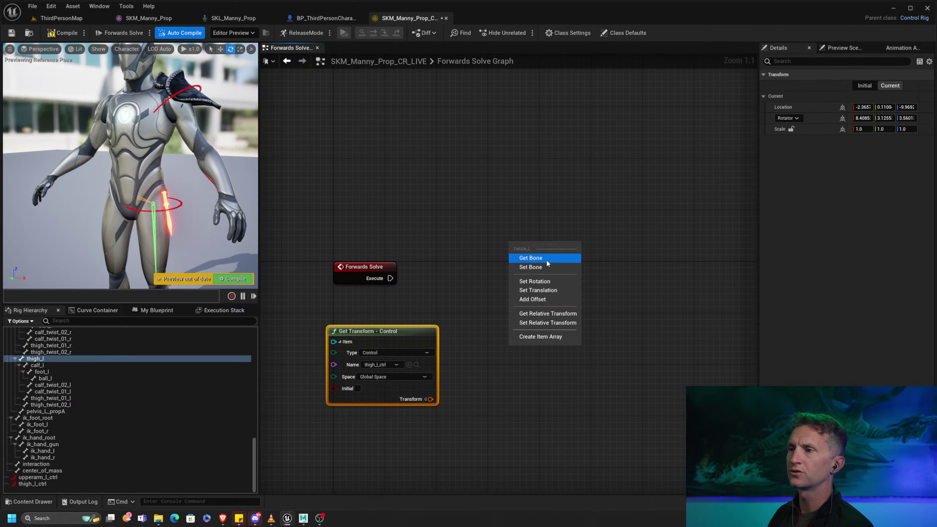
pyautogui.click(551, 268)
pyautogui.moveTo(572, 248); pyautogui.dragTo(577, 263)
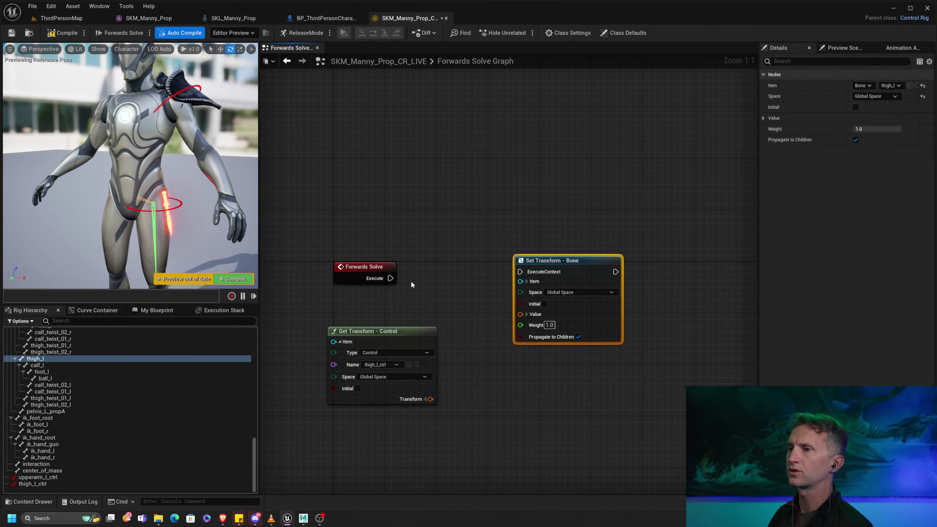
# Step: Connect Forwards Solve to the Set Transform node, feed the control's Transform into its Value, and compile the rig
pyautogui.moveTo(391, 278); pyautogui.dragTo(521, 272)
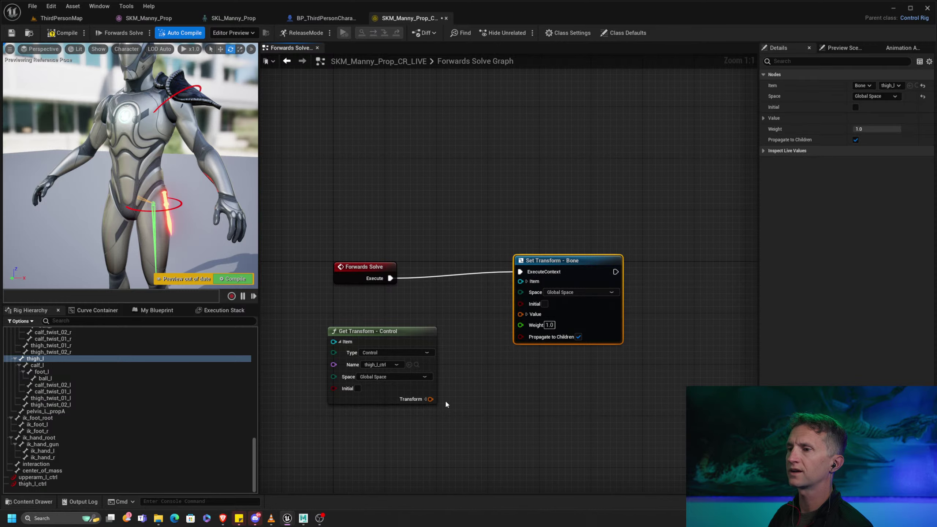
pyautogui.moveTo(430, 399); pyautogui.dragTo(521, 315)
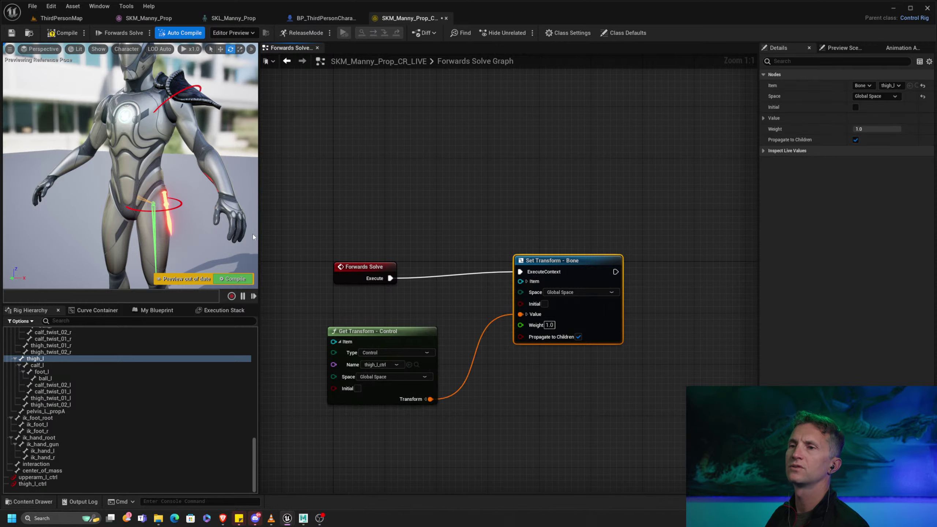
pyautogui.click(61, 34)
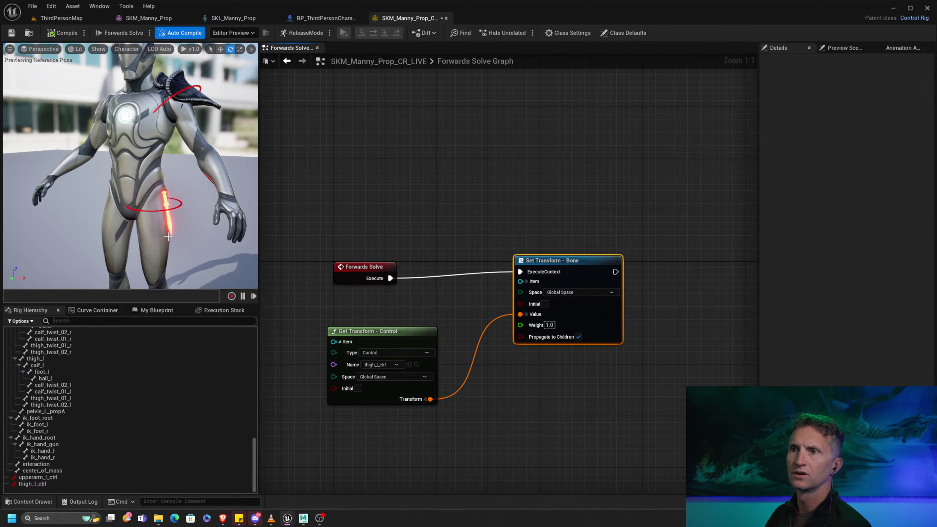
# Step: Test the leg by rotating thigh_l_ctrl about 56° on Y, and recompile the rig to reset the pose
pyautogui.scroll(-3, 169, 237)
pyautogui.keyDown('alt'); pyautogui.moveTo(168, 237); pyautogui.dragTo(199, 195); pyautogui.keyUp('alt')
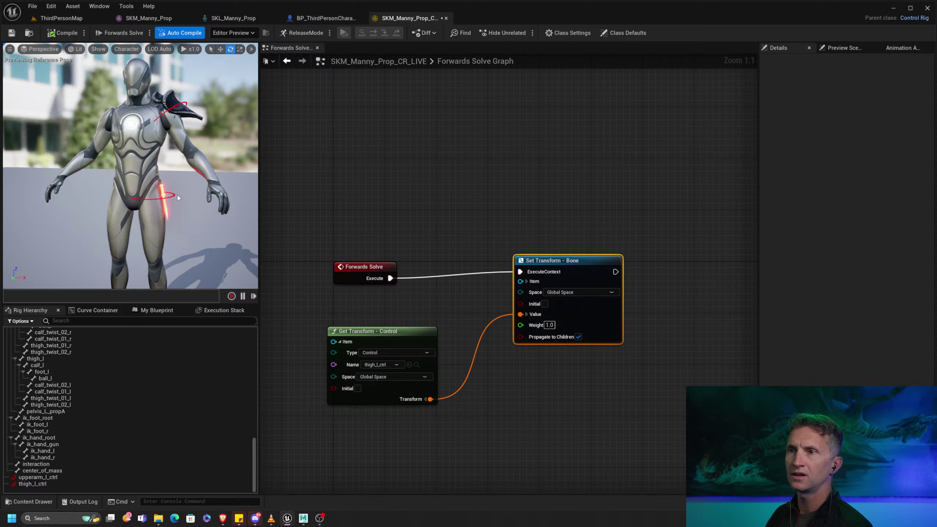
pyautogui.click(177, 195)
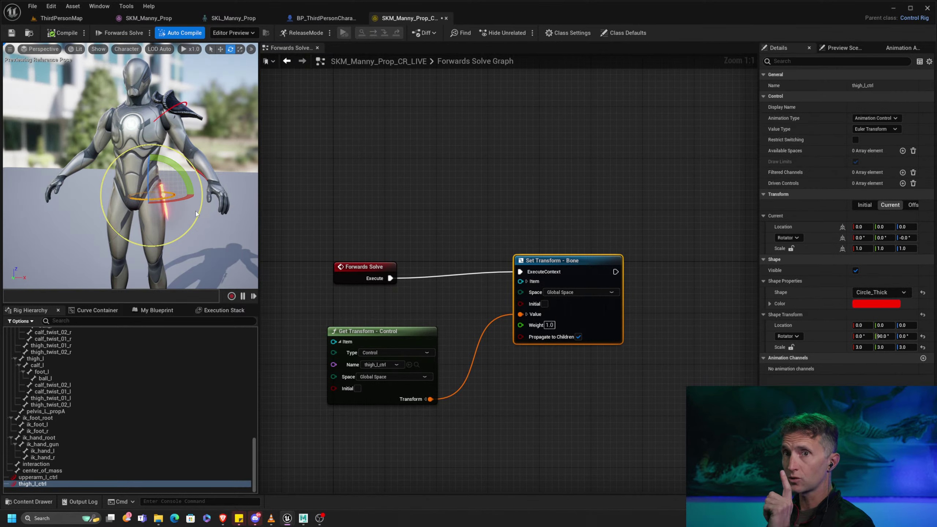
pyautogui.moveTo(188, 183); pyautogui.dragTo(115, 172)
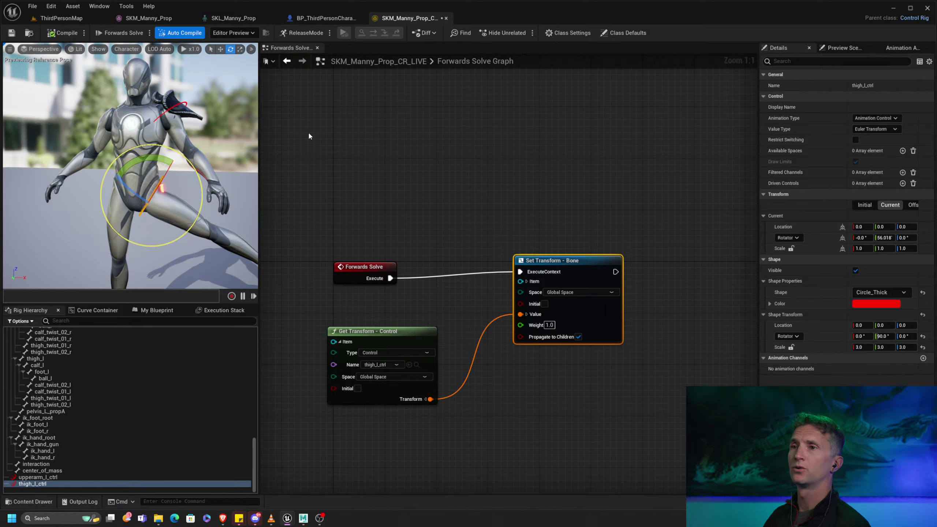
pyautogui.click(63, 33)
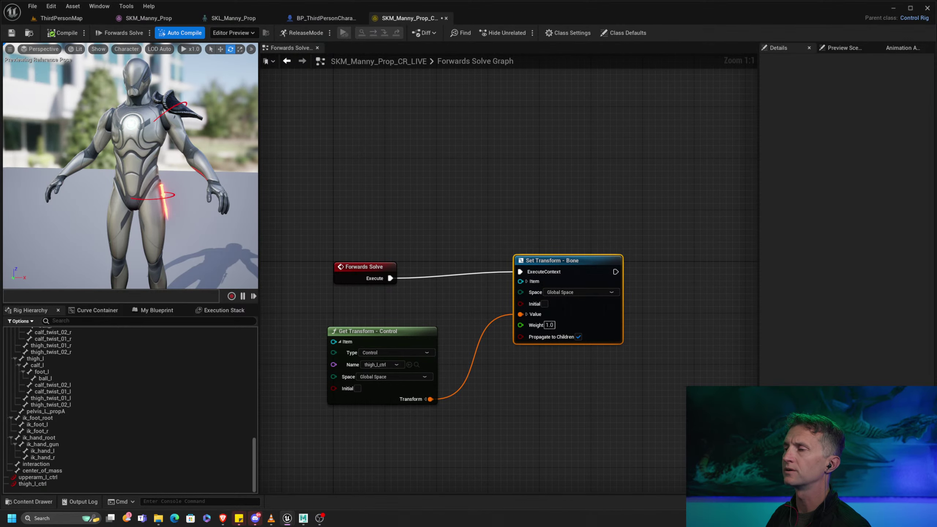
# Step: Align the Set Transform node with Forwards Solve and enlarge the character preview in width and height
pyautogui.moveTo(538, 227); pyautogui.dragTo(466, 153, button='right')
pyautogui.moveTo(508, 185); pyautogui.dragTo(488, 191)
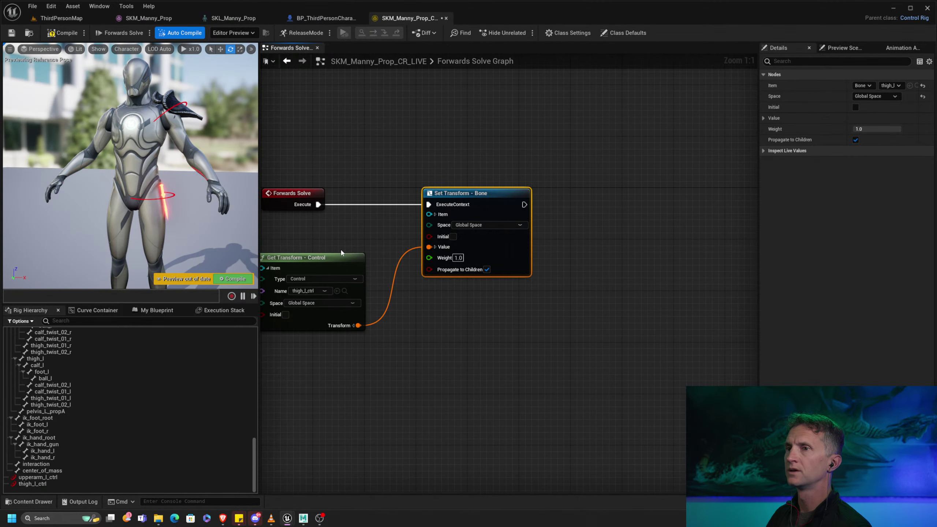
pyautogui.moveTo(260, 259); pyautogui.dragTo(356, 258)
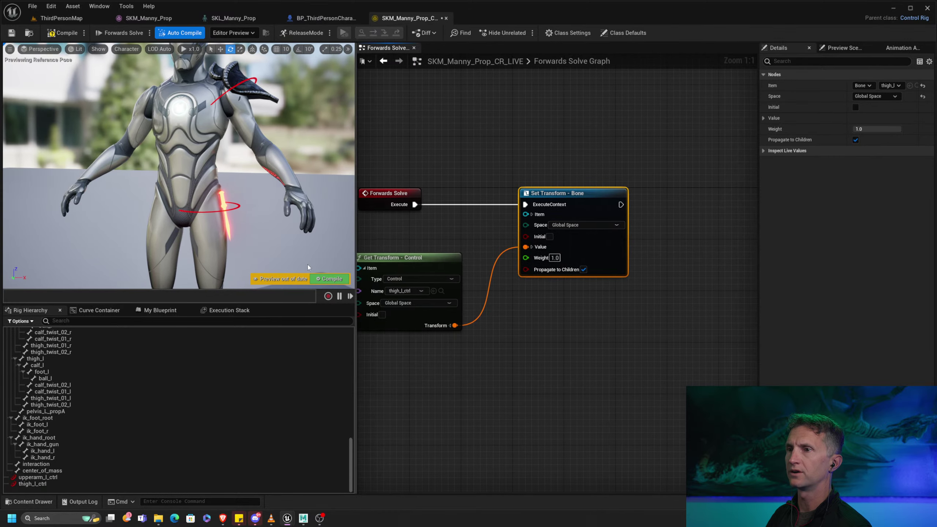
pyautogui.moveTo(227, 305); pyautogui.dragTo(216, 376)
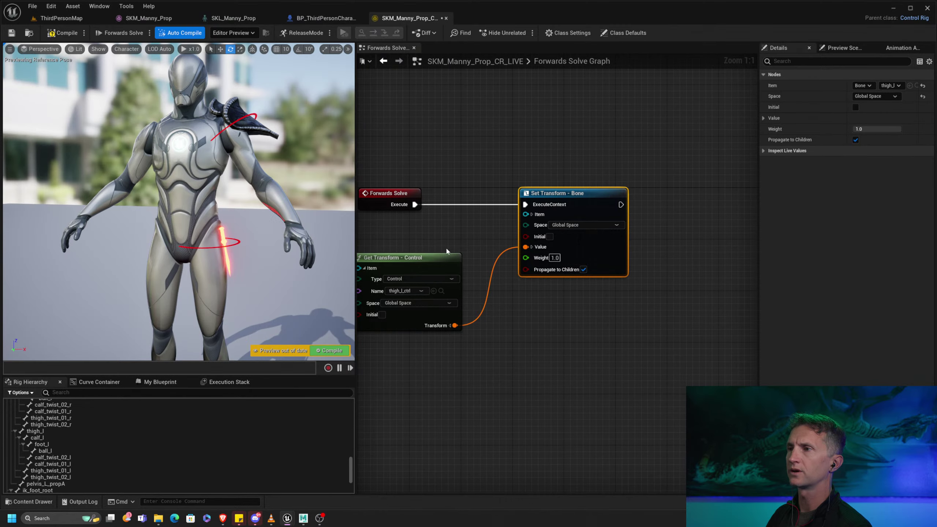
# Step: Add a Spherical Pose Reader node after the Set Transform node, connected through its execution output
pyautogui.moveTo(626, 149); pyautogui.dragTo(447, 172, button='right')
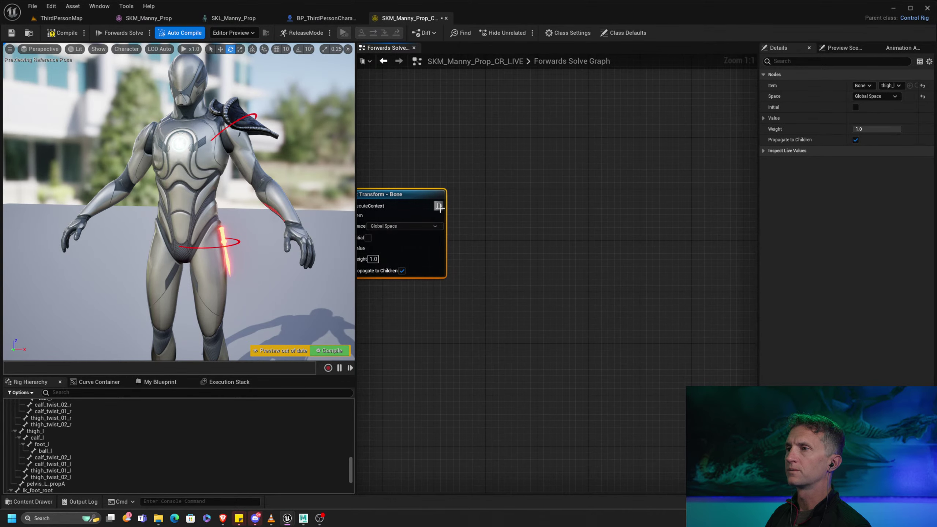
pyautogui.moveTo(439, 206); pyautogui.dragTo(524, 193)
pyautogui.write('sph')
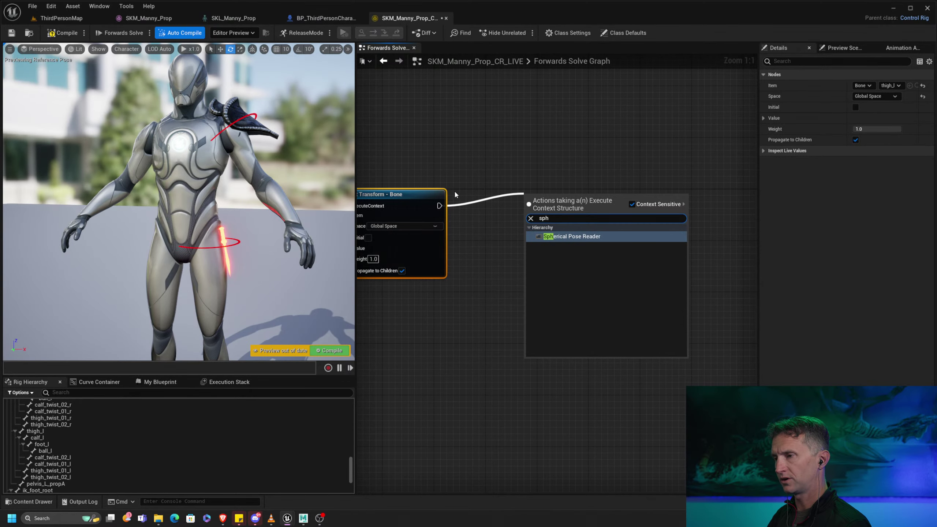
pyautogui.write('e')
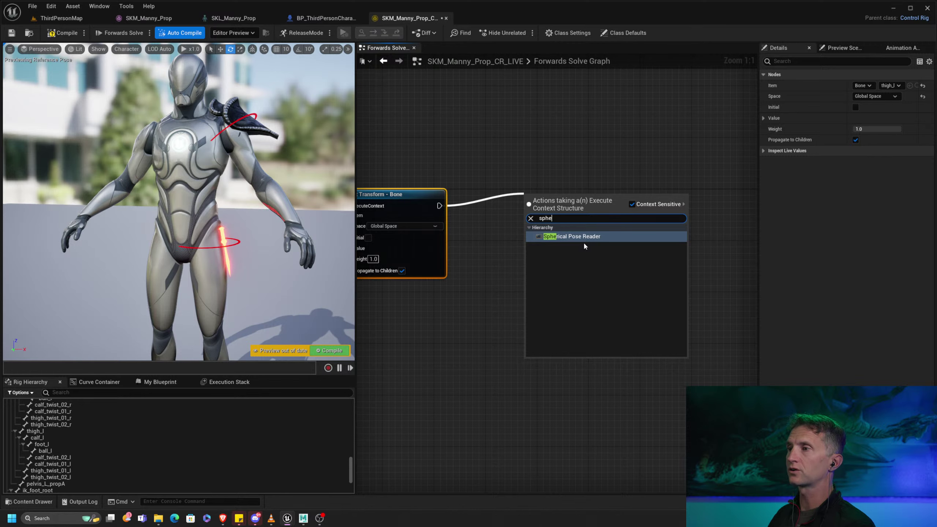
pyautogui.click(583, 239)
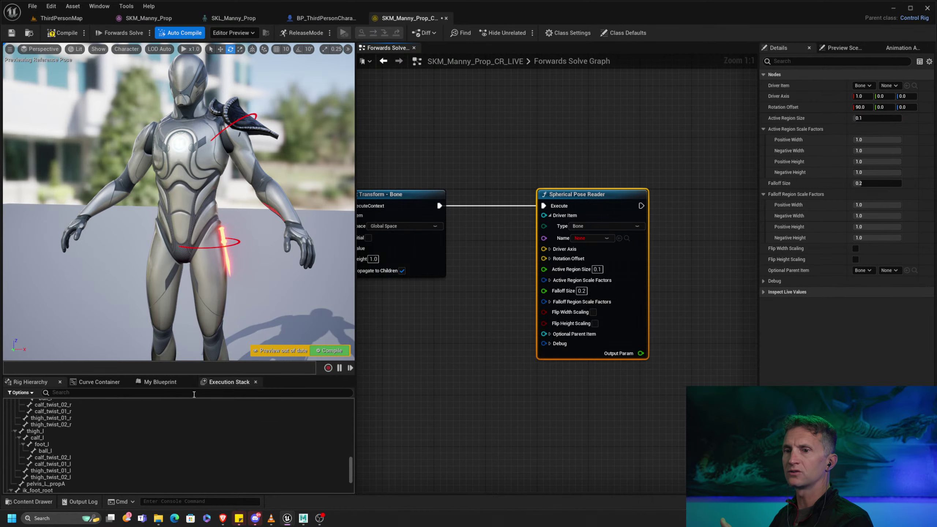
# Step: Assign the thigh_l bone as the Spherical Pose Reader's driver item and view its cone at the hip up close
pyautogui.click(43, 431)
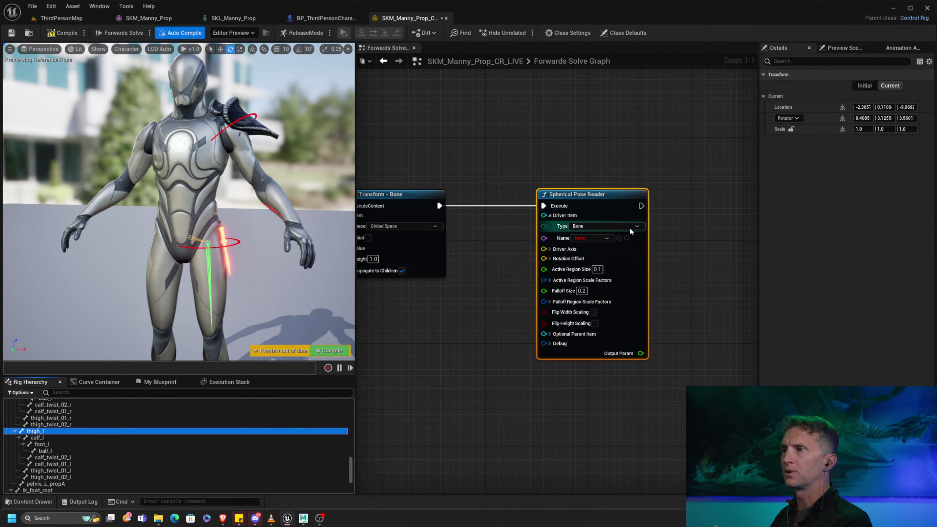
pyautogui.click(619, 238)
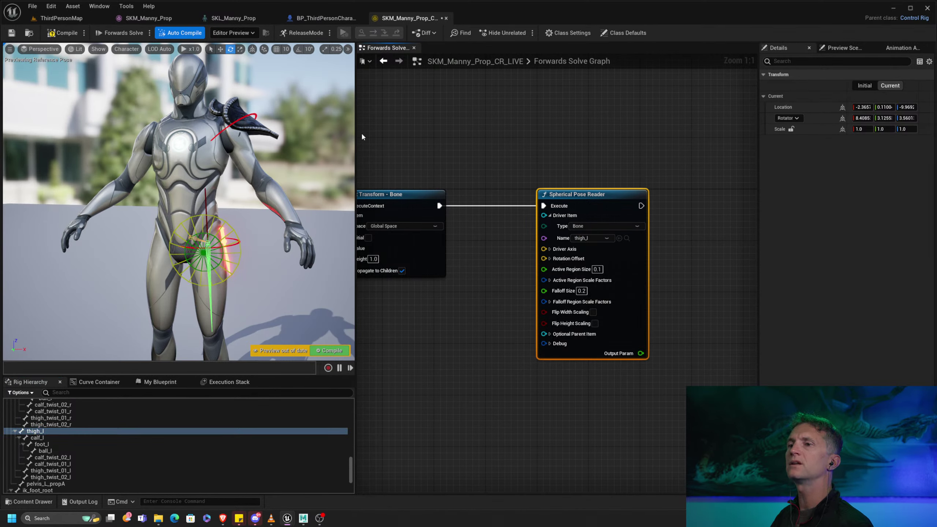
pyautogui.moveTo(283, 280)
pyautogui.keyDown('alt'); pyautogui.mouseDown()
pyautogui.moveTo(185, 279)
pyautogui.moveTo(266, 276)
pyautogui.mouseUp(); pyautogui.keyUp('alt')
pyautogui.scroll(5, 282, 270)
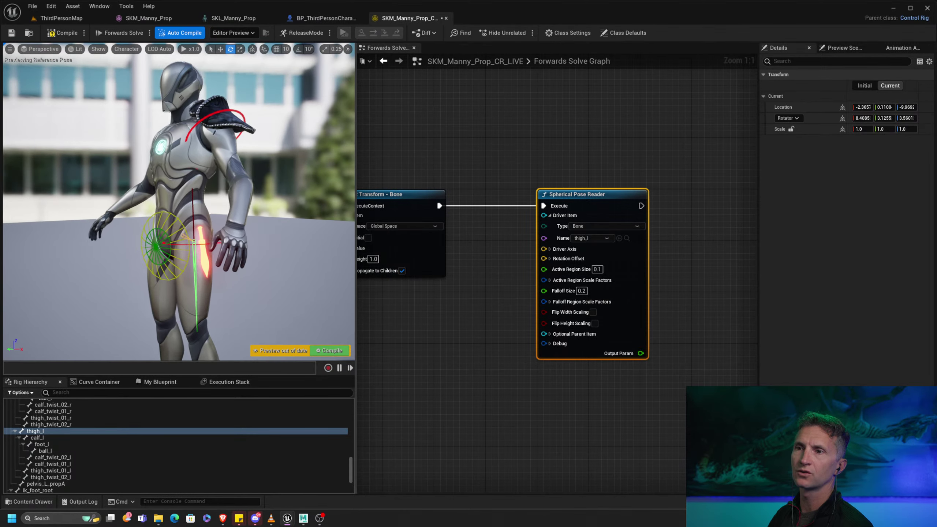
pyautogui.keyDown('alt'); pyautogui.moveTo(282, 270); pyautogui.dragTo(269, 222, button='middle'); pyautogui.keyUp('alt')
pyautogui.moveTo(179, 191)
pyautogui.keyDown('alt'); pyautogui.mouseDown()
pyautogui.moveTo(218, 194)
pyautogui.moveTo(192, 192)
pyautogui.mouseUp(); pyautogui.keyUp('alt')
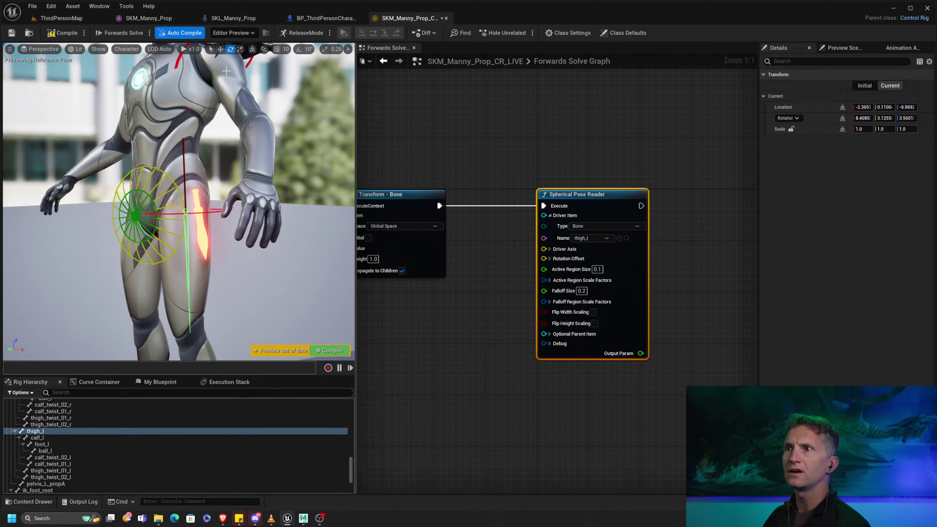
# Step: Hide the character mesh in the preview and examine the pose reader's cone from the side
pyautogui.click(127, 49)
pyautogui.moveTo(140, 70)
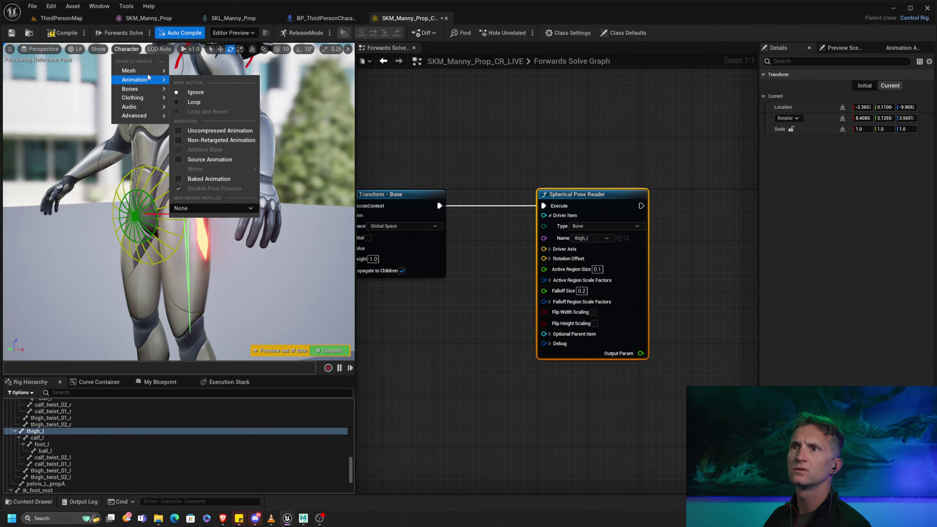
pyautogui.click(214, 132)
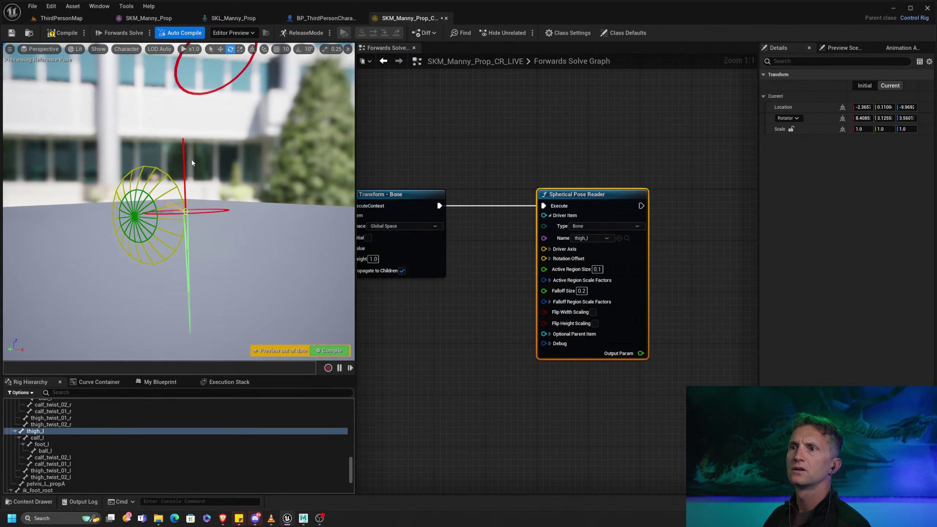
pyautogui.keyDown('alt'); pyautogui.moveTo(165, 191); pyautogui.dragTo(122, 191); pyautogui.keyUp('alt')
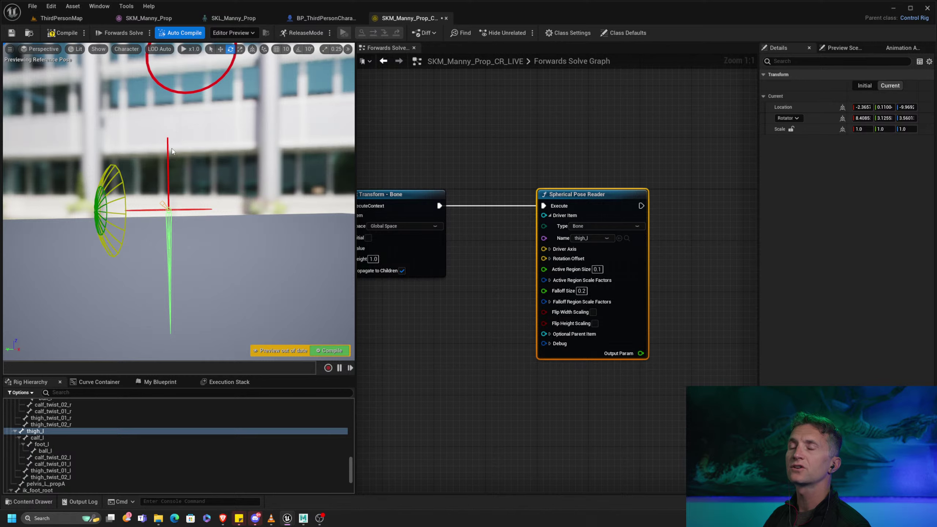
pyautogui.keyDown('alt'); pyautogui.moveTo(169, 146); pyautogui.dragTo(186, 188); pyautogui.keyUp('alt')
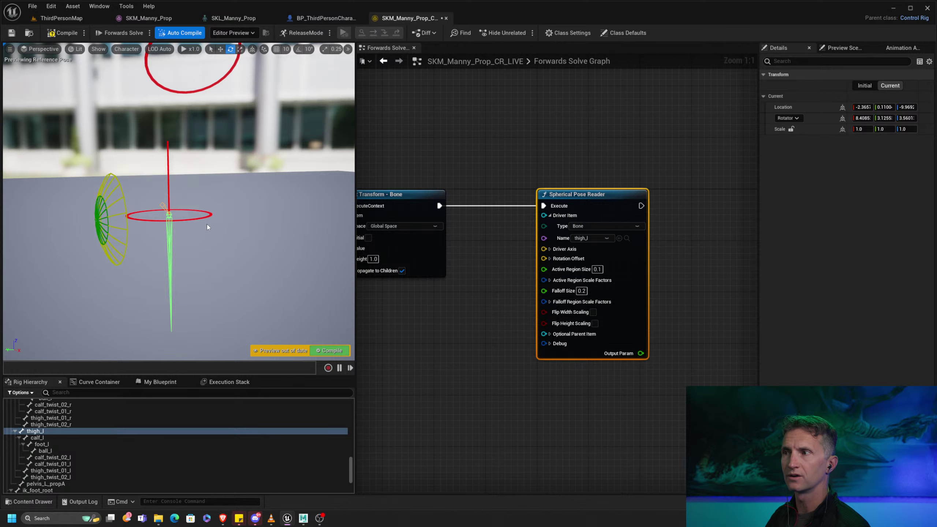
# Step: Test-rotate thigh_l_ctrl about -6° on Z and recompile the rig to reset the pose
pyautogui.click(198, 218)
pyautogui.moveTo(140, 185); pyautogui.dragTo(142, 165)
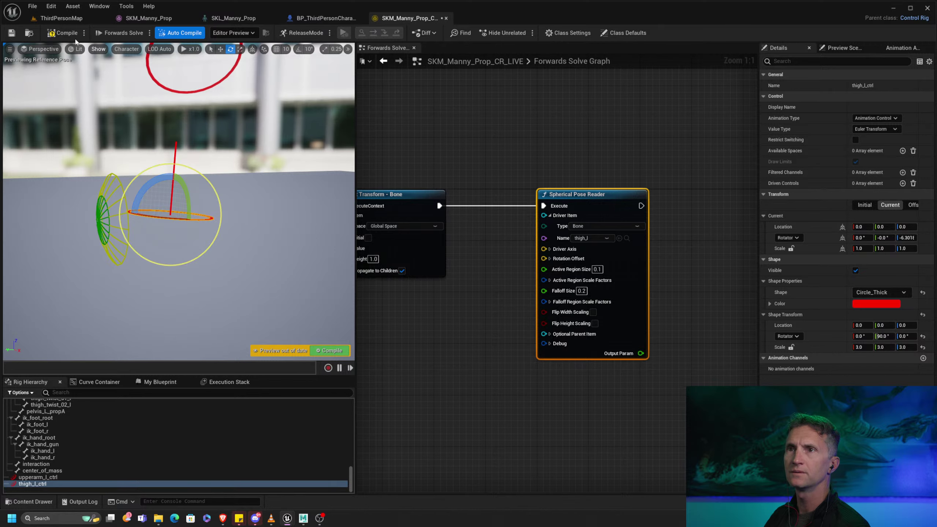
pyautogui.click(56, 35)
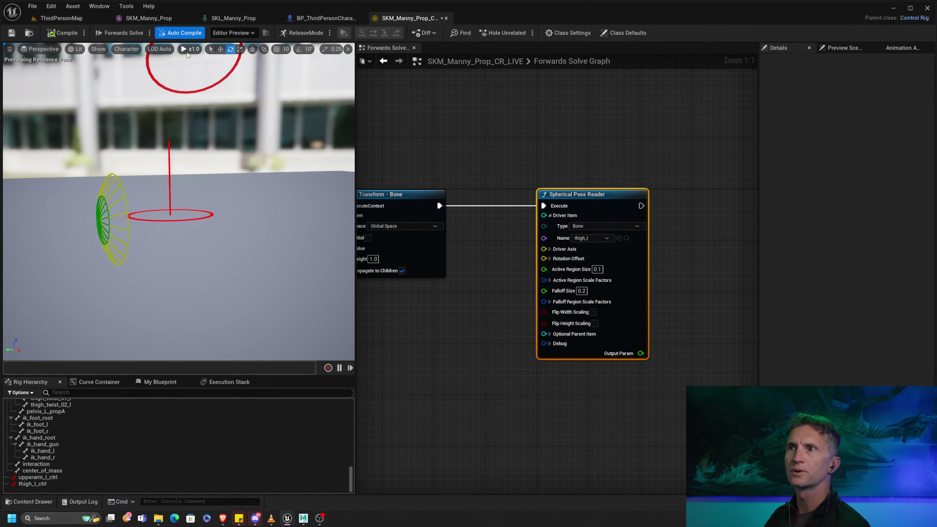
# Step: Show the character mesh in the preview again and return to an angled front view of the hip
pyautogui.click(127, 49)
pyautogui.moveTo(148, 71)
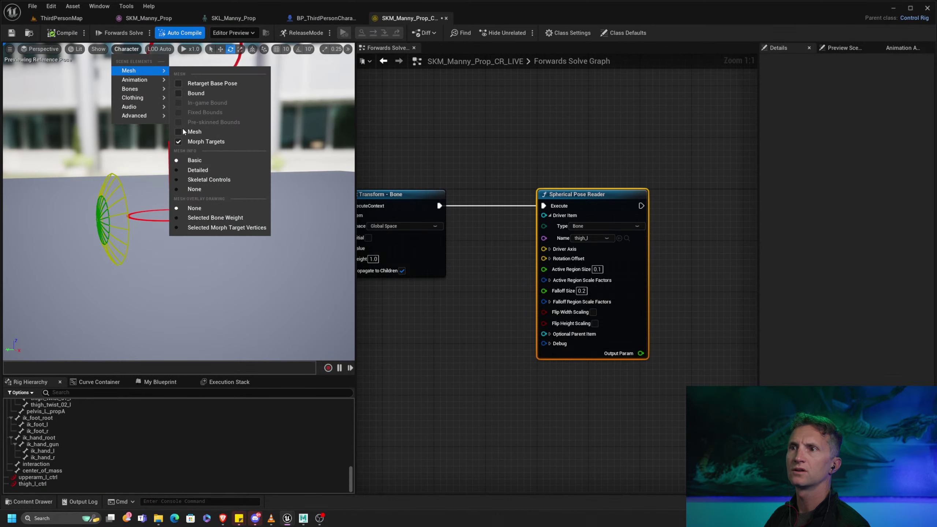
pyautogui.click(192, 131)
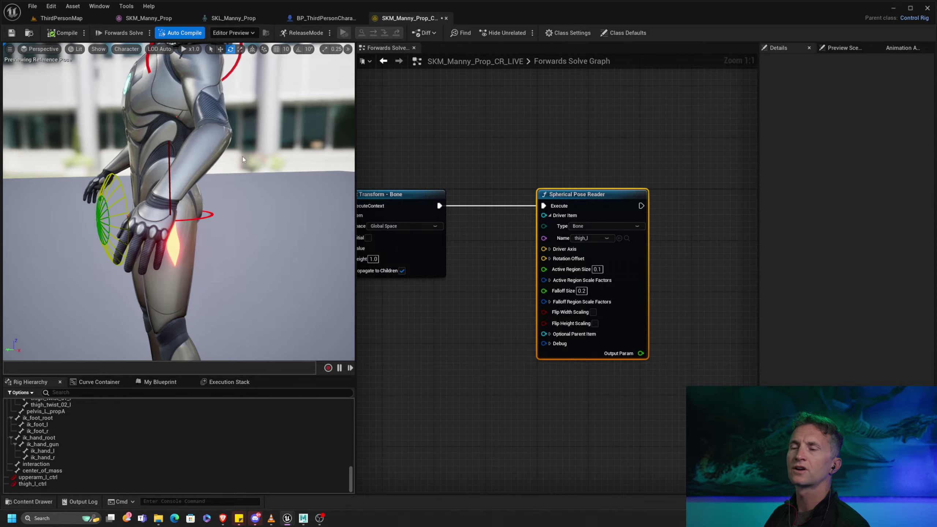
pyautogui.keyDown('alt'); pyautogui.moveTo(155, 206); pyautogui.dragTo(217, 229); pyautogui.keyUp('alt')
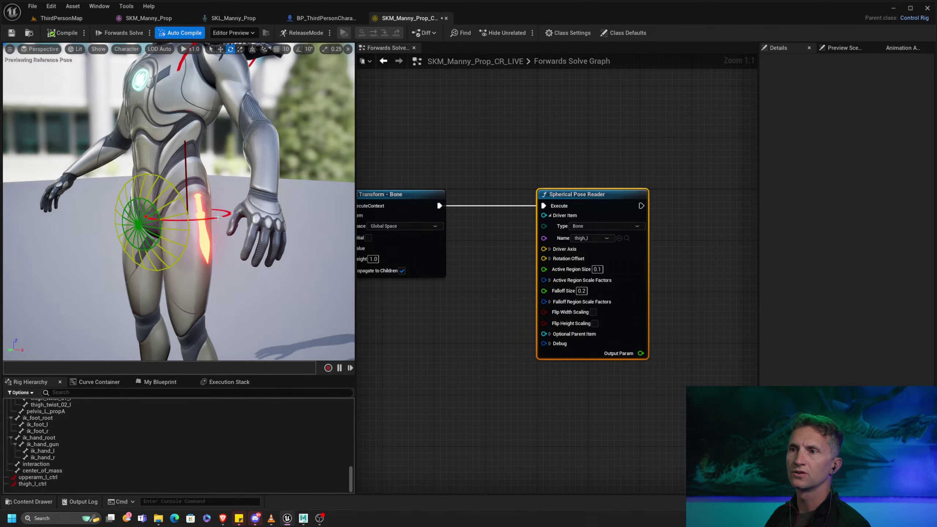
# Step: Test the pose reader by swinging thigh_l_ctrl forward to about 90° on Z and back to about 39°
pyautogui.click(218, 218)
pyautogui.moveTo(170, 183); pyautogui.dragTo(191, 159)
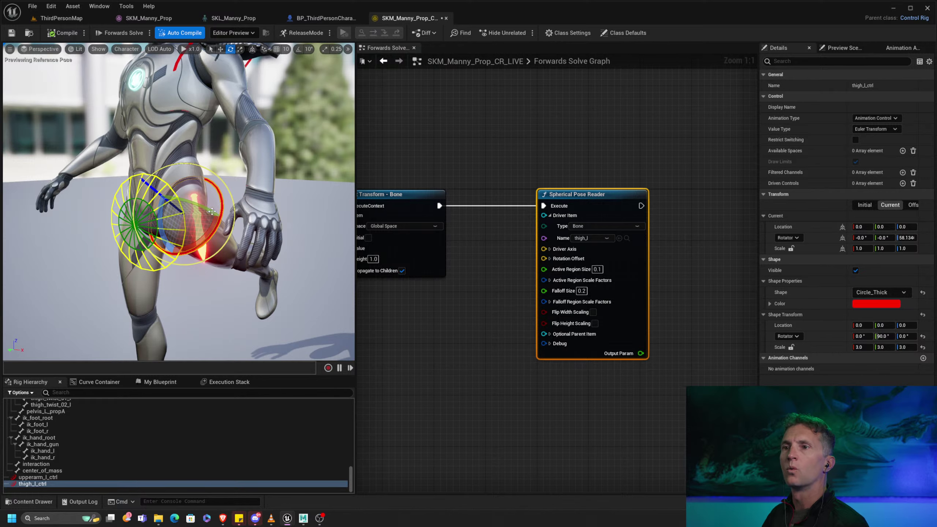
pyautogui.moveTo(160, 210); pyautogui.dragTo(150, 231)
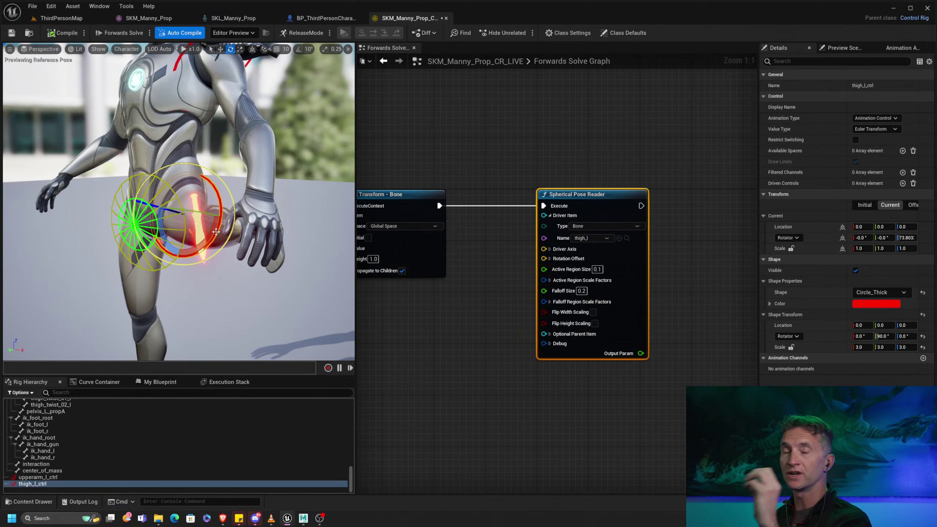
pyautogui.moveTo(163, 224); pyautogui.dragTo(220, 235)
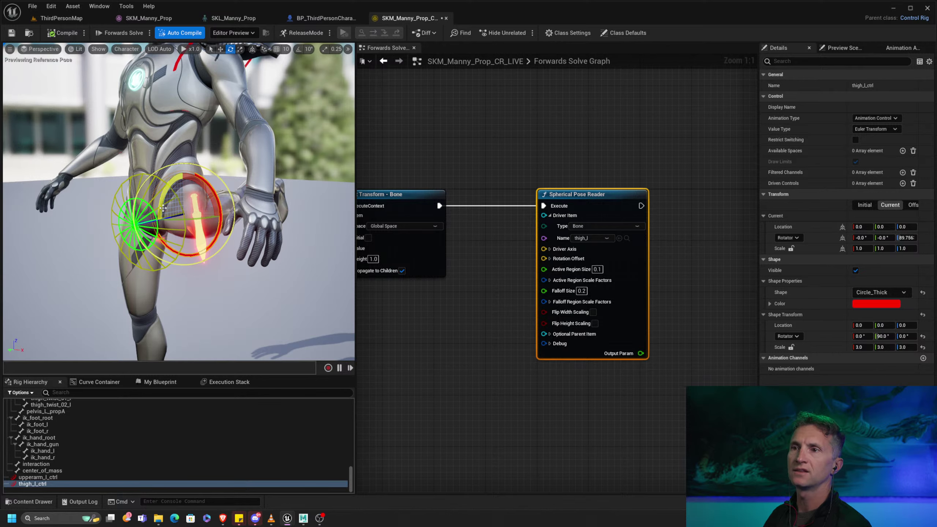
pyautogui.moveTo(161, 208); pyautogui.dragTo(261, 140)
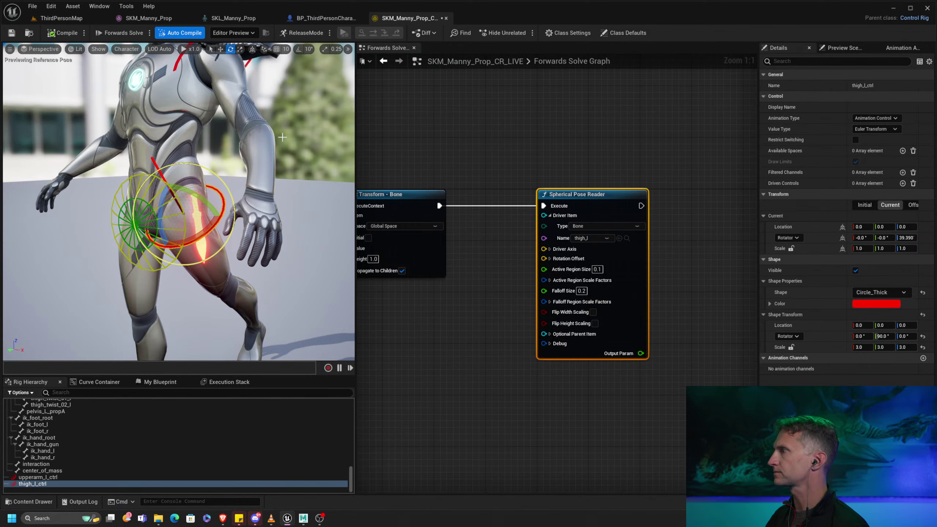
pyautogui.hotkey('alt', 'Tab')
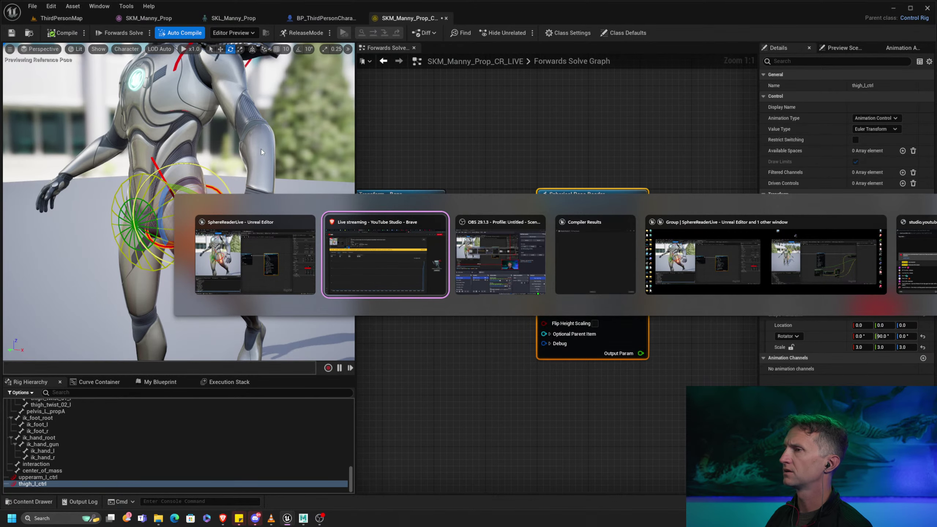
pyautogui.hotkey('alt', 'Tab')
pyautogui.hotkey('alt', 'Tab')
pyautogui.hotkey('alt', 'Tab')
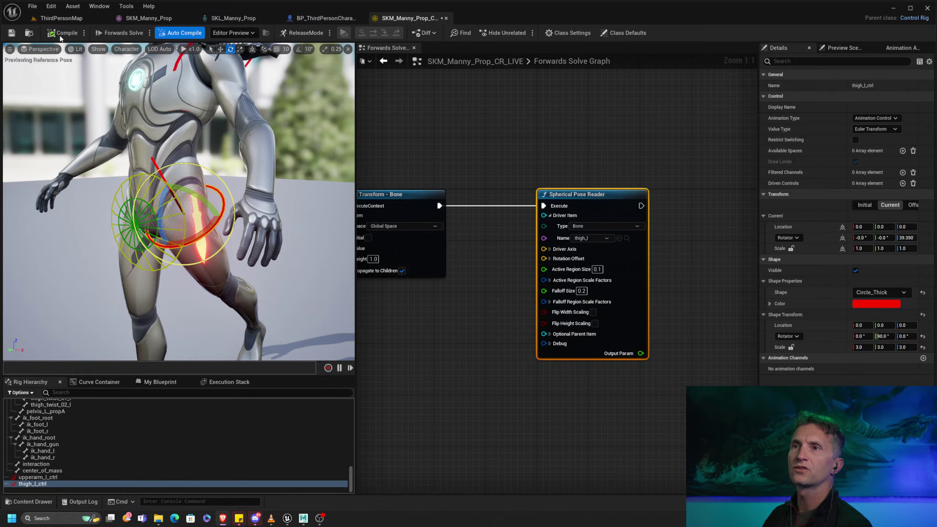
# Step: Reset the leg pose, test-rotate thigh_l_ctrl about 22° on Y, and reset the pose again
pyautogui.click(215, 165)
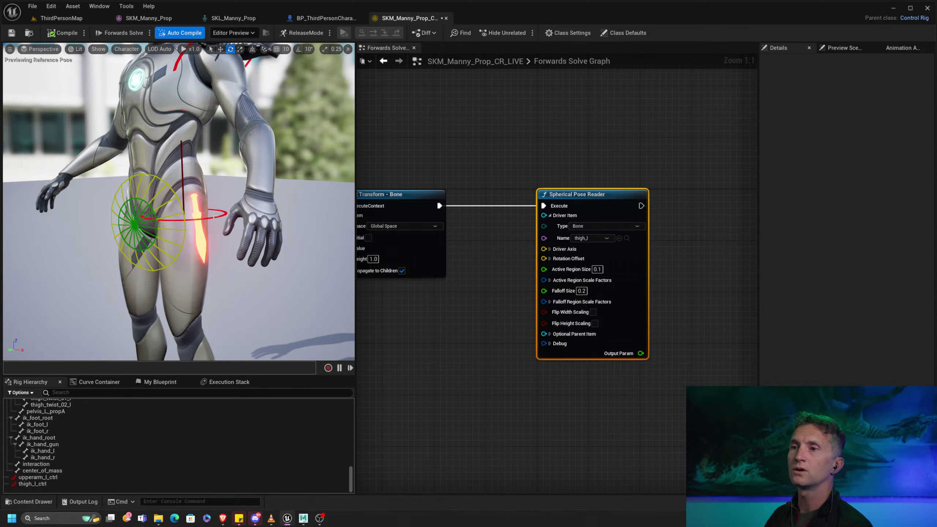
pyautogui.click(226, 215)
pyautogui.moveTo(215, 205)
pyautogui.mouseDown()
pyautogui.moveTo(194, 169)
pyautogui.moveTo(216, 207)
pyautogui.moveTo(208, 193)
pyautogui.mouseUp()
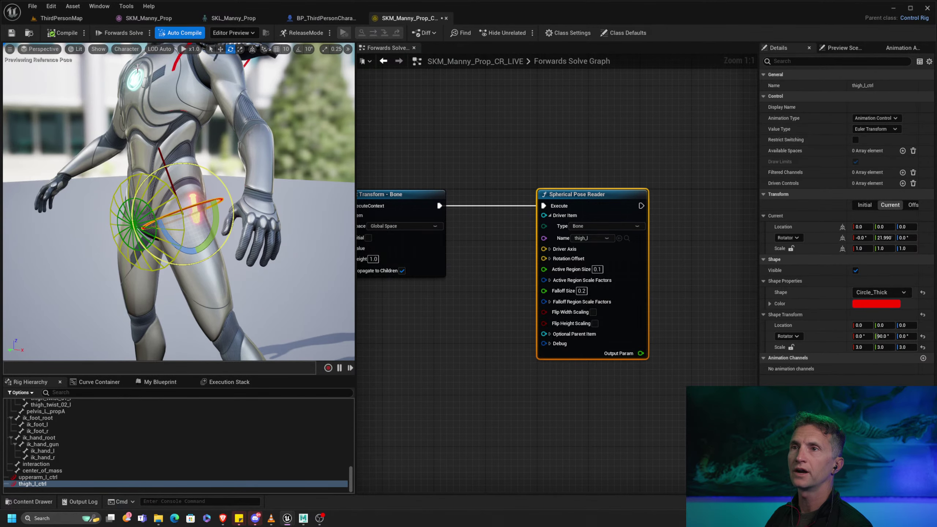
pyautogui.click(403, 117)
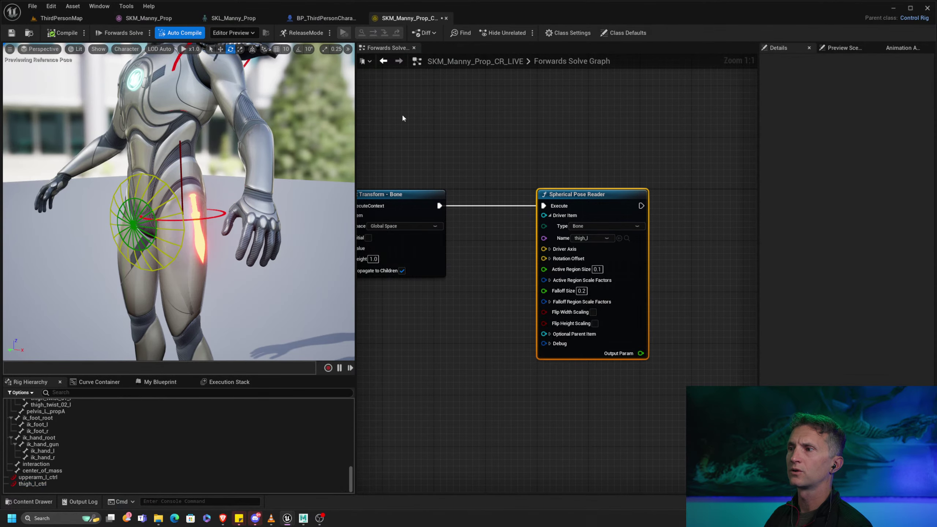
# Step: Expand the pose reader's Driver Axis and Rotation Offset, and try Rotation Offset X values of 0 and 180
pyautogui.click(550, 249)
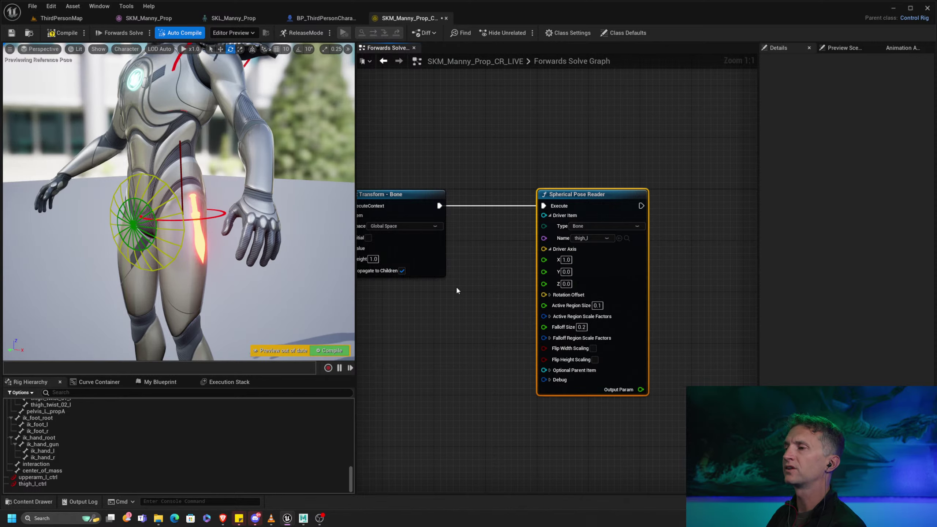
pyautogui.click(550, 295)
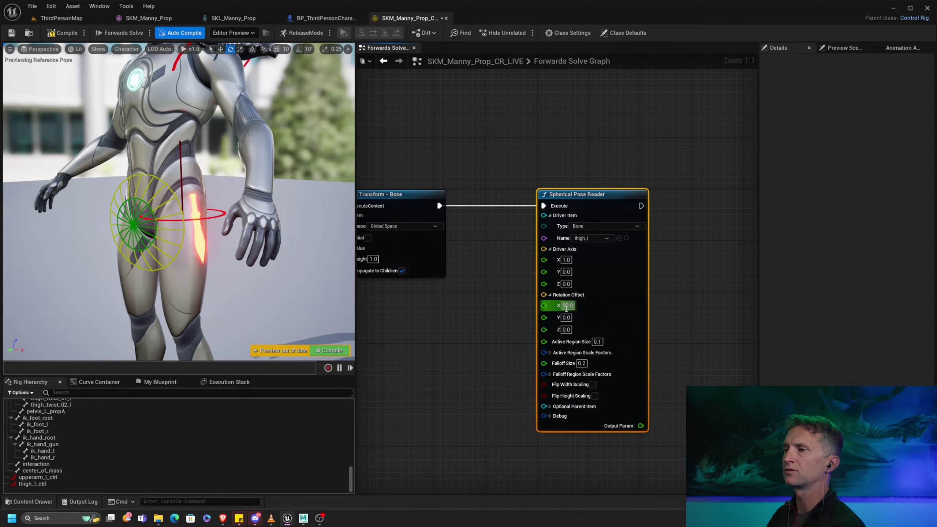
pyautogui.write('0')
pyautogui.press('Return')
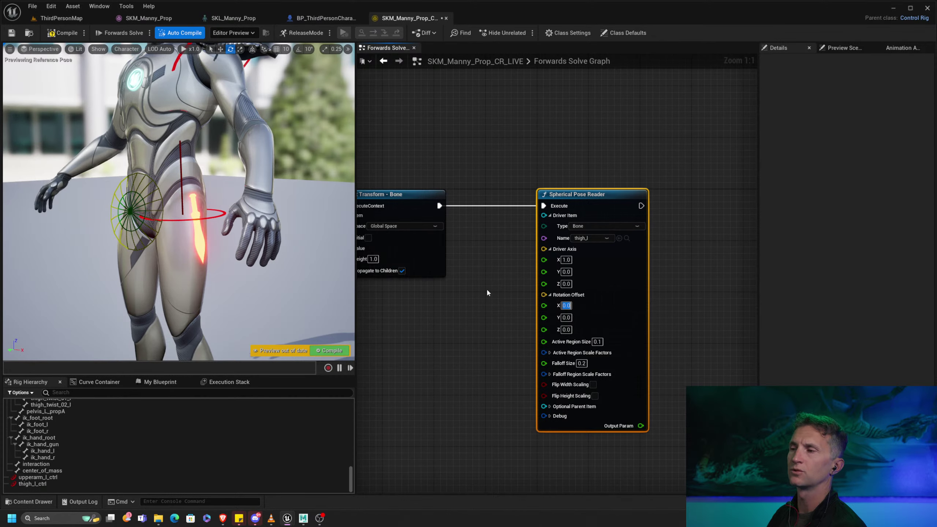
pyautogui.write('180')
pyautogui.press('Return')
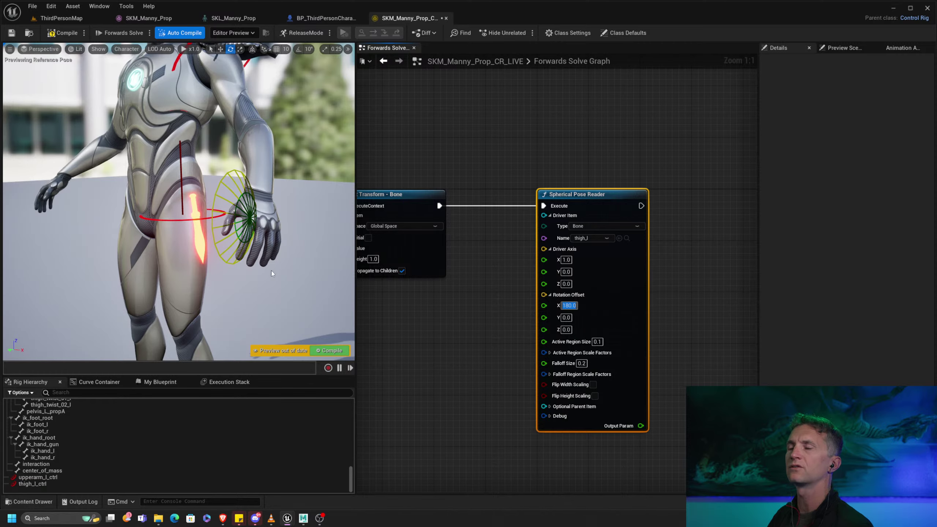
# Step: Set the pose reader's Rotation Offset X to 165 after trying 160 and 170, and check the cone beside the hip
pyautogui.keyDown('alt'); pyautogui.moveTo(184, 222); pyautogui.dragTo(184, 242); pyautogui.keyUp('alt')
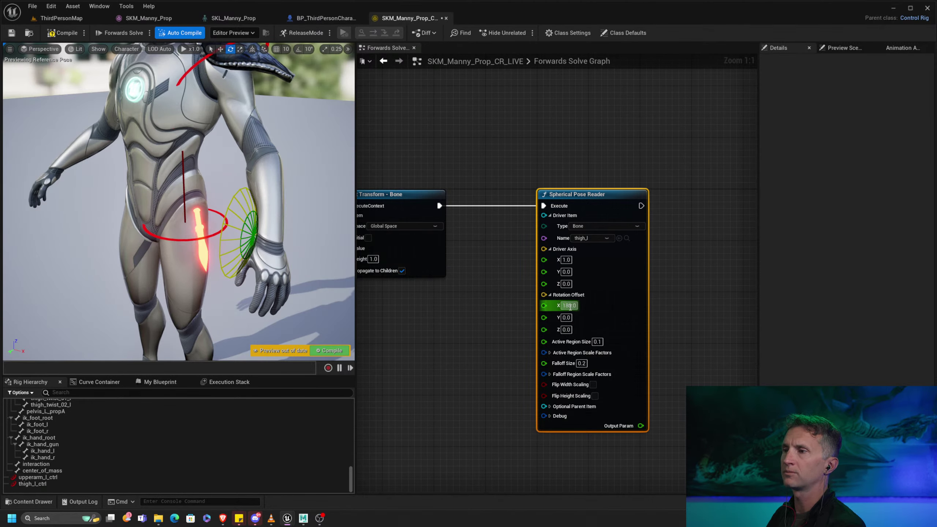
pyautogui.write('160')
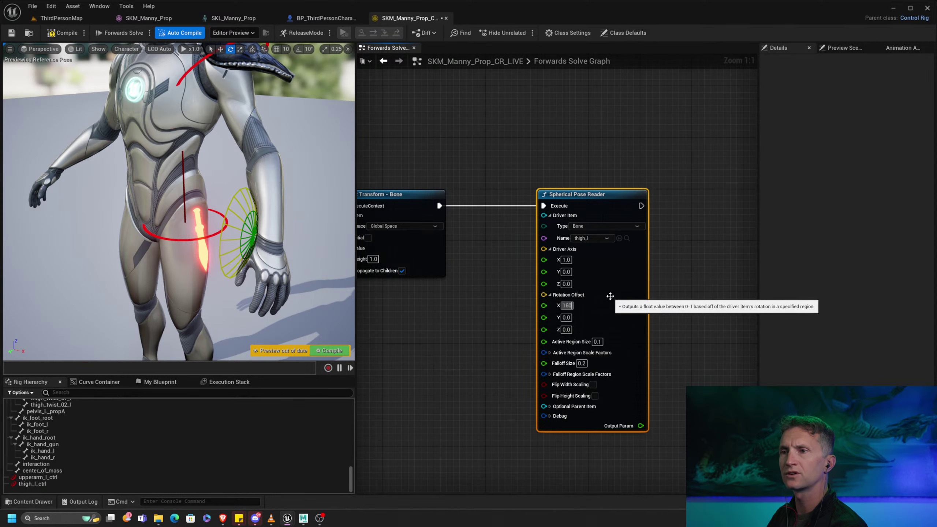
pyautogui.press('Return')
pyautogui.write('170')
pyautogui.press('Return')
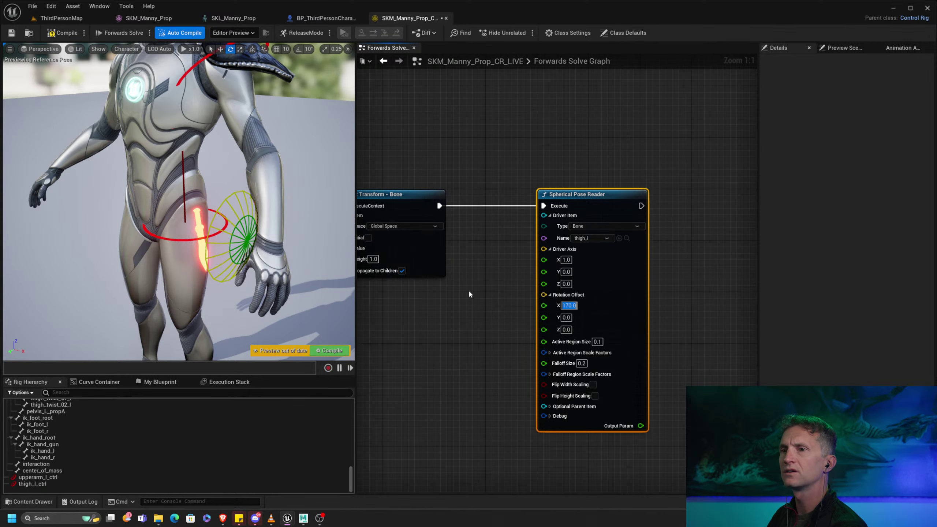
pyautogui.write('165')
pyautogui.press('Return')
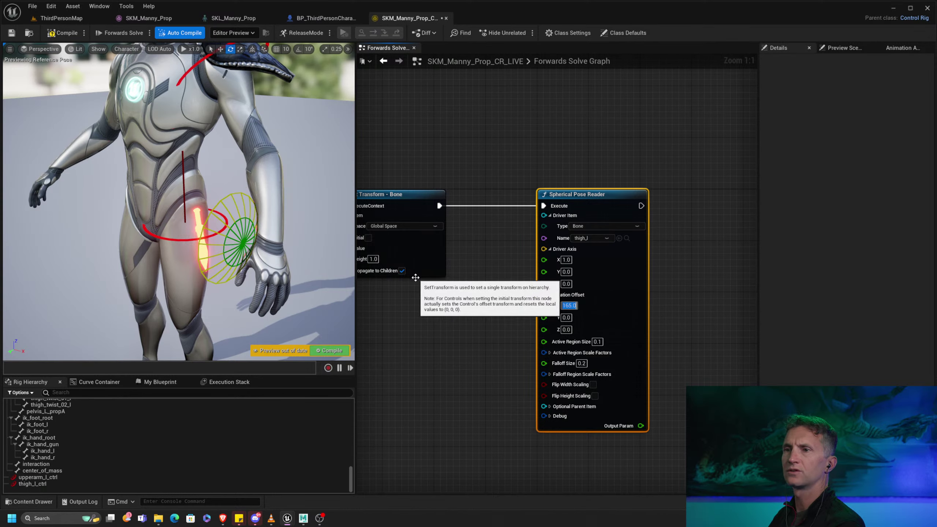
pyautogui.keyDown('alt'); pyautogui.moveTo(178, 269); pyautogui.dragTo(181, 250); pyautogui.keyUp('alt')
pyautogui.keyDown('alt'); pyautogui.moveTo(181, 177); pyautogui.dragTo(173, 175); pyautogui.keyUp('alt')
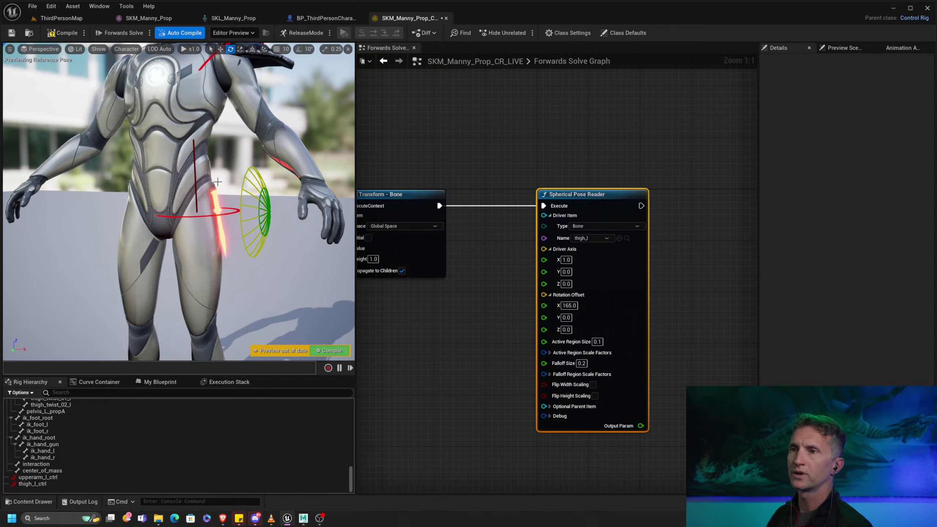
# Step: Set the Spherical Pose Reader's Driver Axis X to -1.0 and inspect the axis direction at the left hip
pyautogui.click(567, 260)
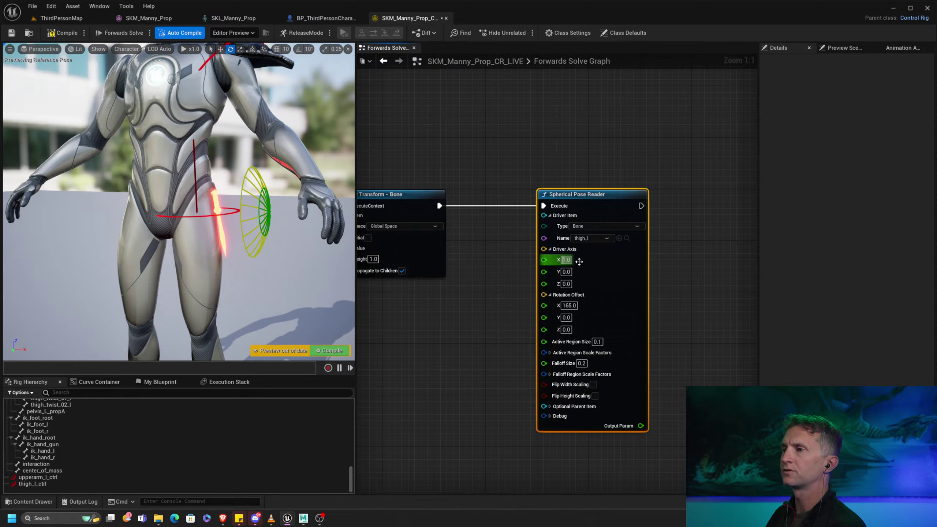
pyautogui.write('-')
pyautogui.press('Return')
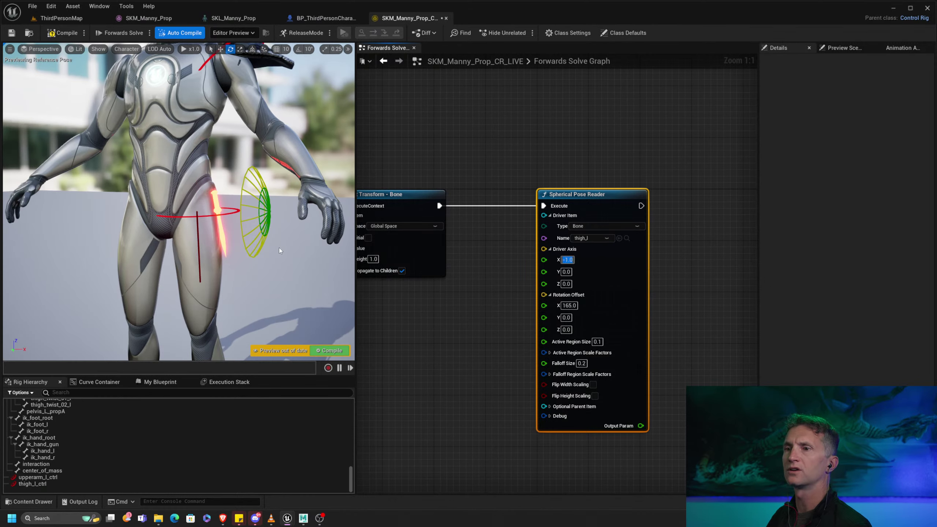
pyautogui.keyDown('alt'); pyautogui.moveTo(203, 262); pyautogui.dragTo(217, 235); pyautogui.keyUp('alt')
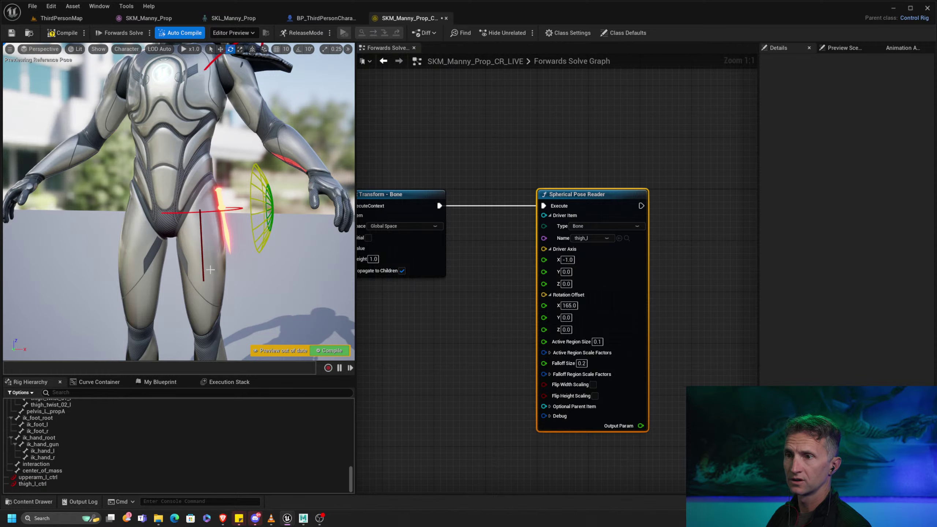
# Step: Test the pose reader by rotating thigh_l_ctrl to about 70° on Y and back to about 5°
pyautogui.click(238, 208)
pyautogui.moveTo(222, 174); pyautogui.dragTo(121, 97)
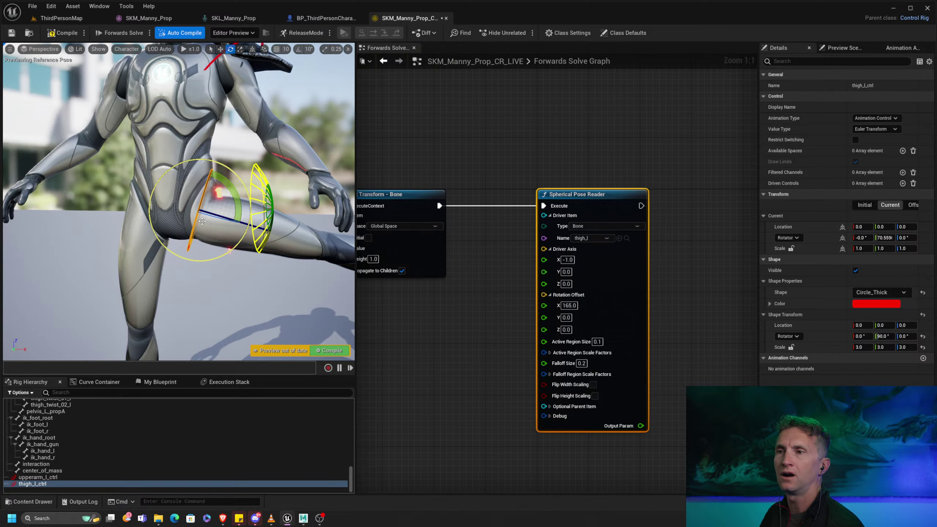
pyautogui.moveTo(231, 184); pyautogui.dragTo(201, 168)
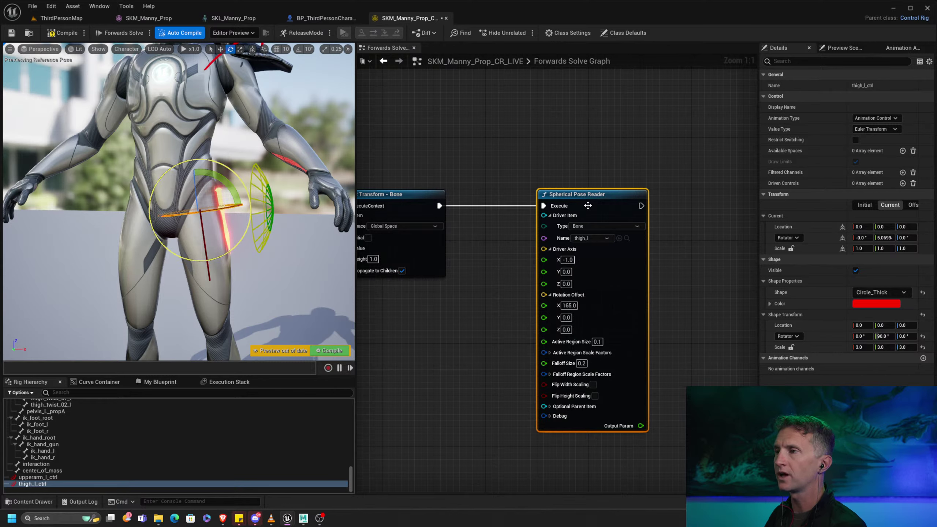
# Step: Move the Spherical Pose Reader node up, set its Falloff Size to 0.5, and recompile the rig
pyautogui.click(592, 195)
pyautogui.moveTo(592, 195); pyautogui.dragTo(573, 157)
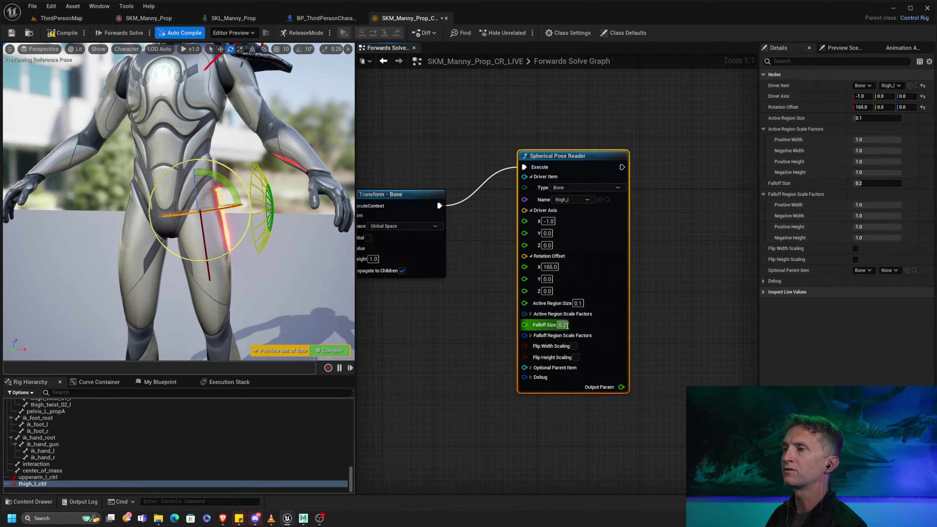
pyautogui.write('0.5')
pyautogui.press('Return')
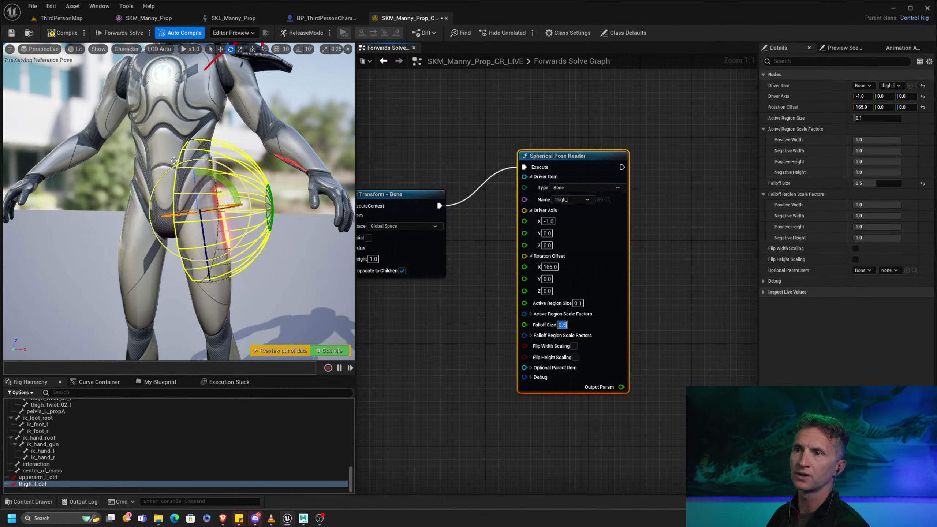
pyautogui.click(65, 37)
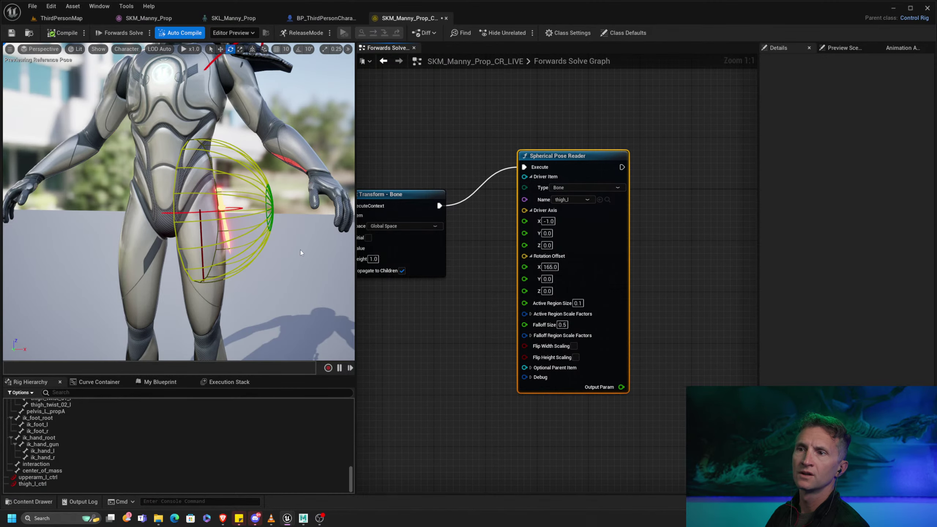
# Step: Try pose reader Falloff Sizes of 0.4 and 0.45, and test-rotate thigh_l_ctrl about 2.5° on Y
pyautogui.keyDown('alt'); pyautogui.moveTo(267, 291); pyautogui.dragTo(286, 275); pyautogui.keyUp('alt')
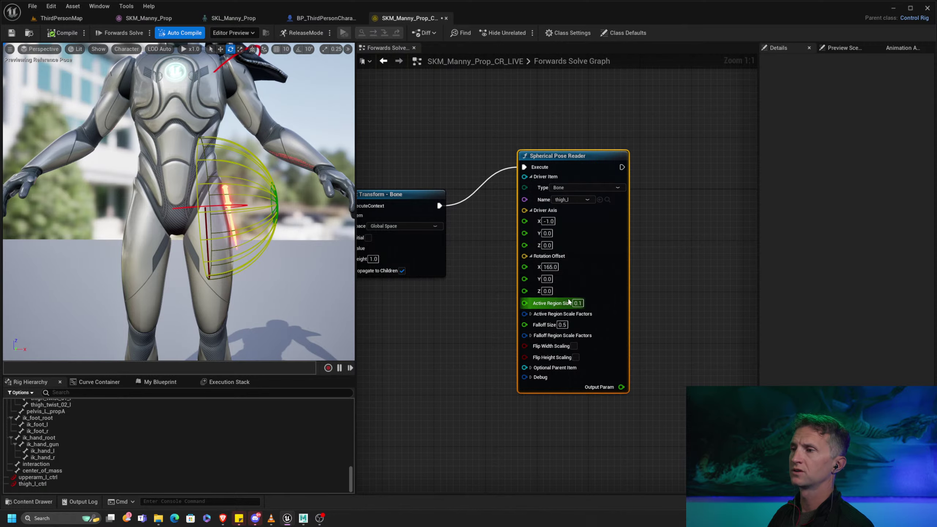
pyautogui.click(564, 324)
pyautogui.write('.4')
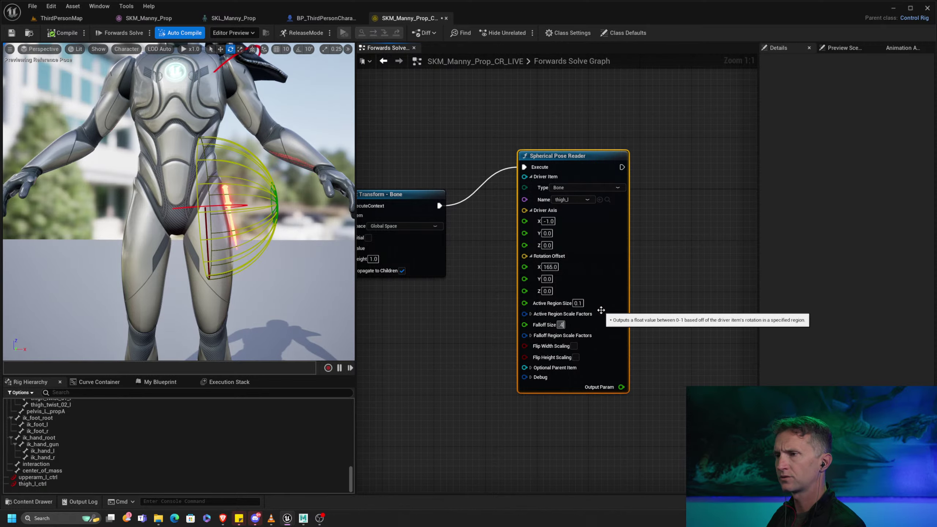
pyautogui.press('Return')
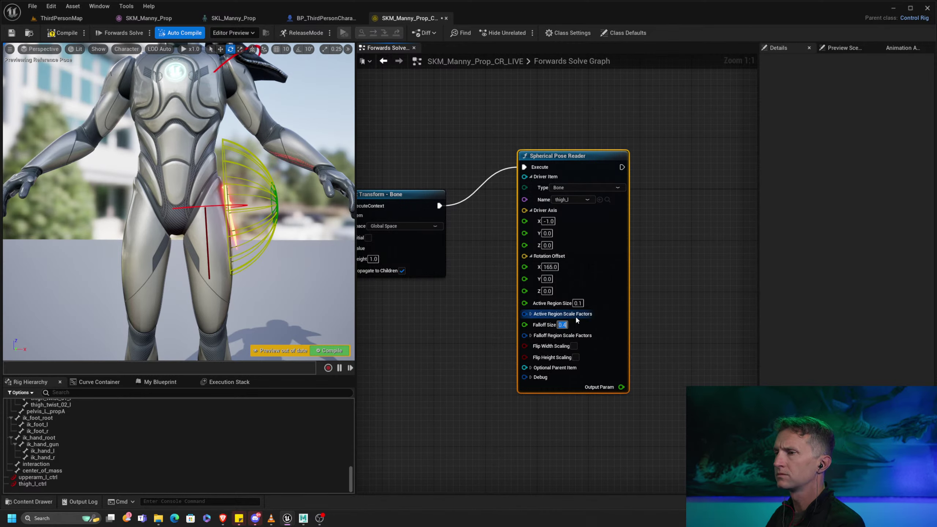
pyautogui.write('.45')
pyautogui.press('Return')
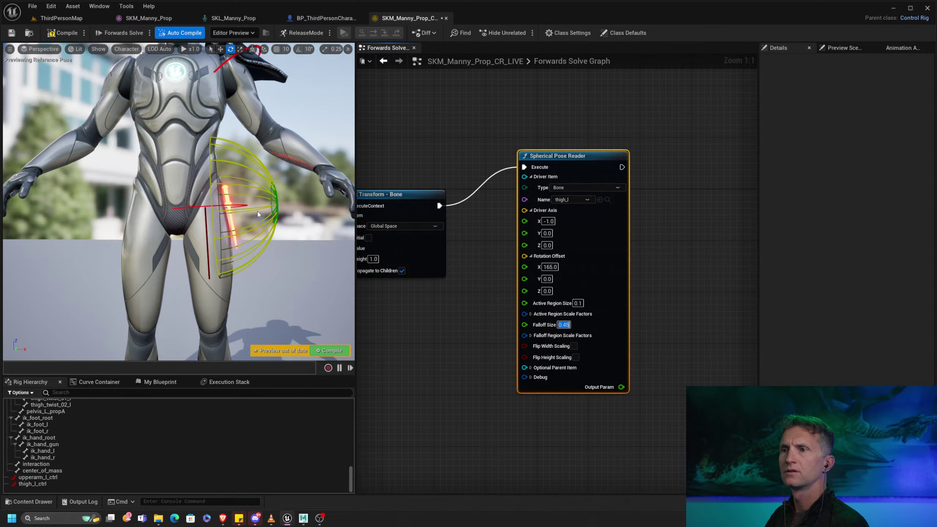
pyautogui.click(239, 207)
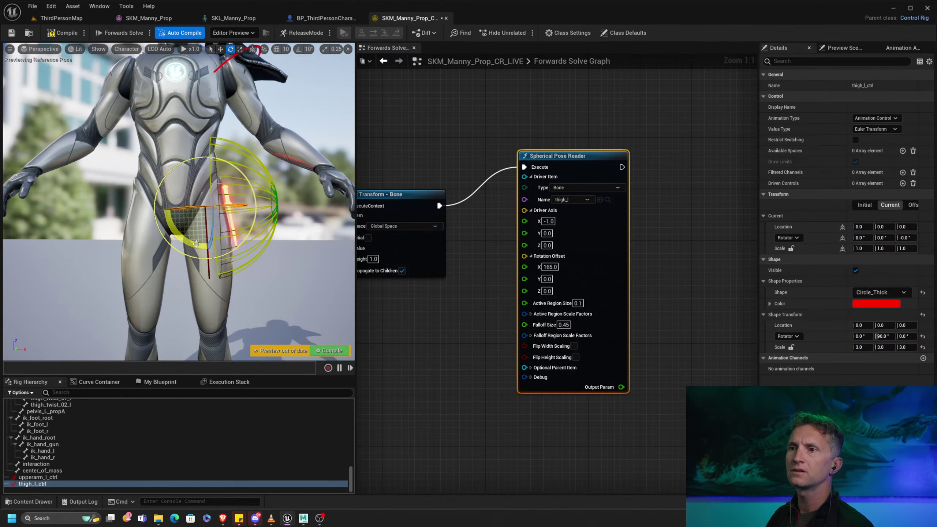
pyautogui.moveTo(199, 245)
pyautogui.mouseDown()
pyautogui.moveTo(214, 245)
pyautogui.moveTo(202, 246)
pyautogui.mouseUp()
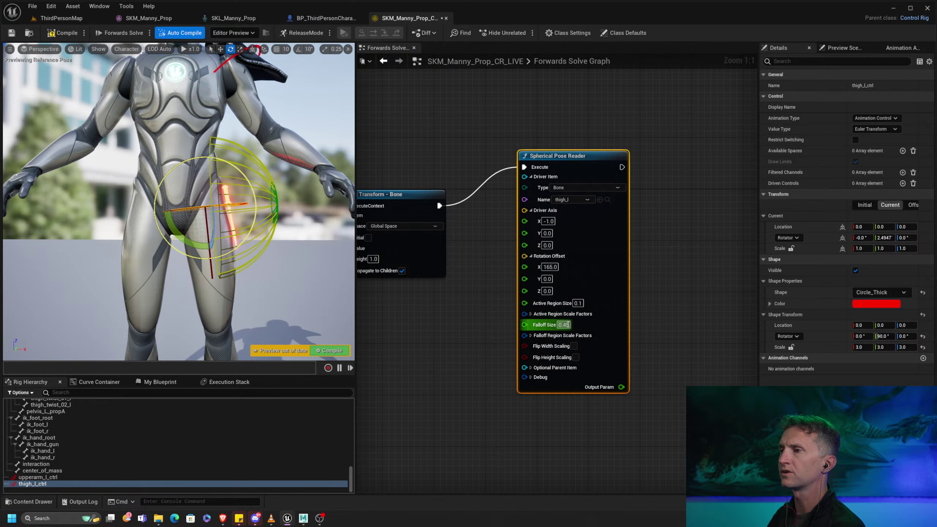
# Step: Set the pose reader's Falloff Size to 0.5, reset the leg pose, and check the falloff region around the thigh
pyautogui.write('0.5')
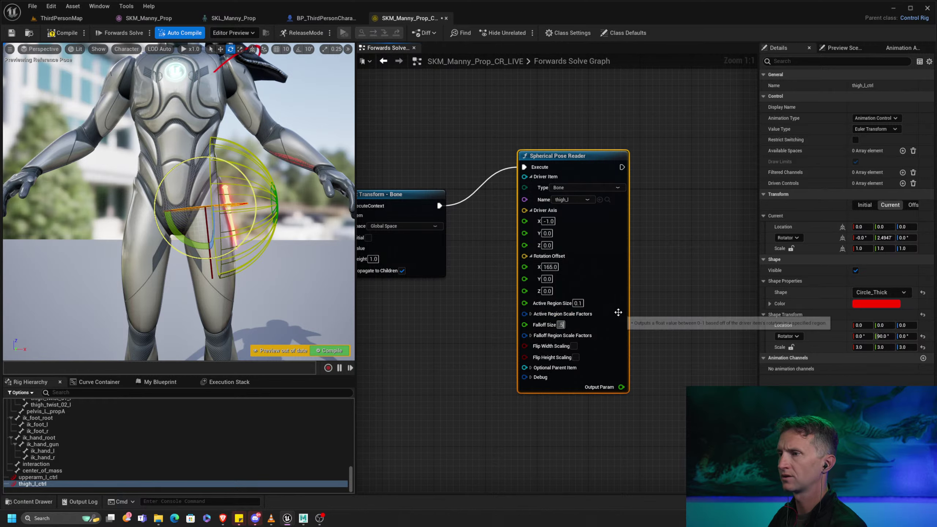
pyautogui.press('Return')
pyautogui.click(329, 152)
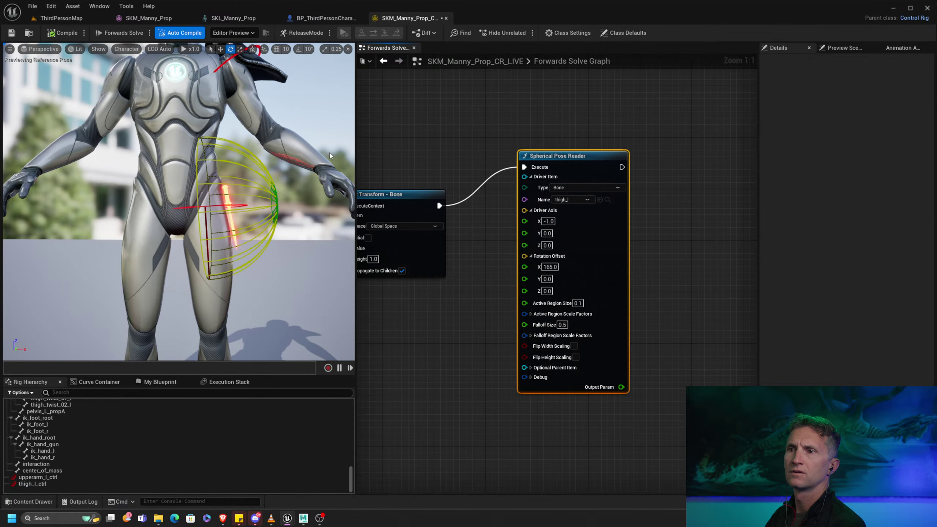
pyautogui.keyDown('alt'); pyautogui.moveTo(284, 257); pyautogui.dragTo(242, 228); pyautogui.keyUp('alt')
pyautogui.moveTo(299, 243)
pyautogui.keyDown('alt'); pyautogui.mouseDown()
pyautogui.moveTo(273, 244)
pyautogui.moveTo(300, 244)
pyautogui.mouseUp(); pyautogui.keyUp('alt')
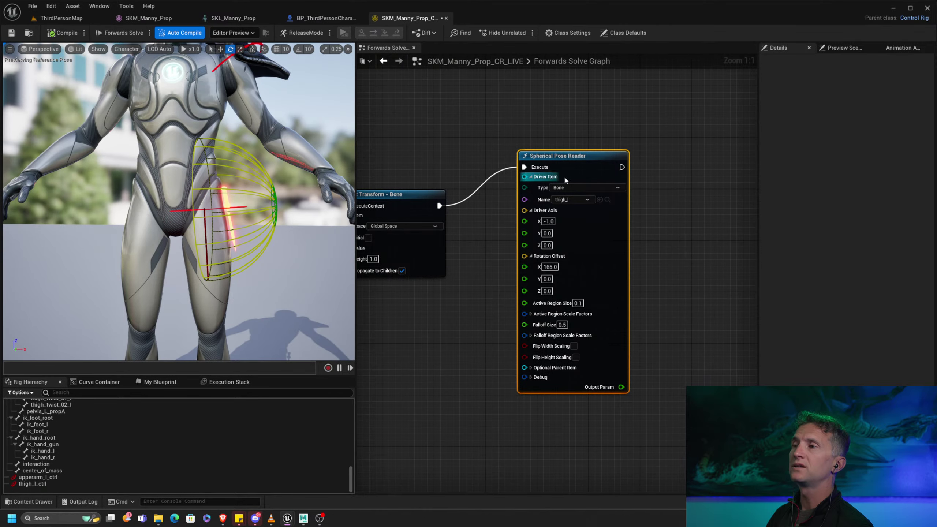
# Step: Line the Spherical Pose Reader node up with the preceding Set Transform node and make room for nodes after it
pyautogui.moveTo(569, 158); pyautogui.dragTo(555, 200)
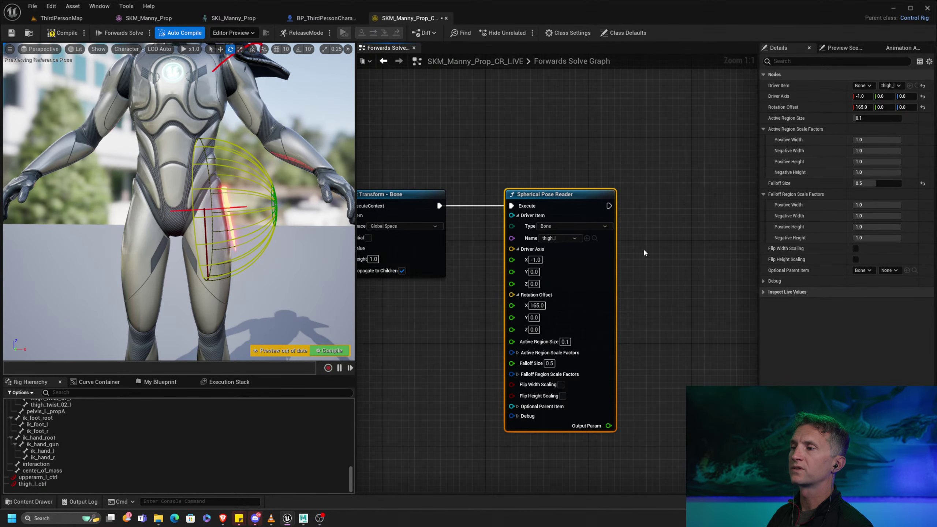
pyautogui.moveTo(638, 372); pyautogui.dragTo(512, 322, button='right')
pyautogui.moveTo(481, 377); pyautogui.dragTo(604, 186)
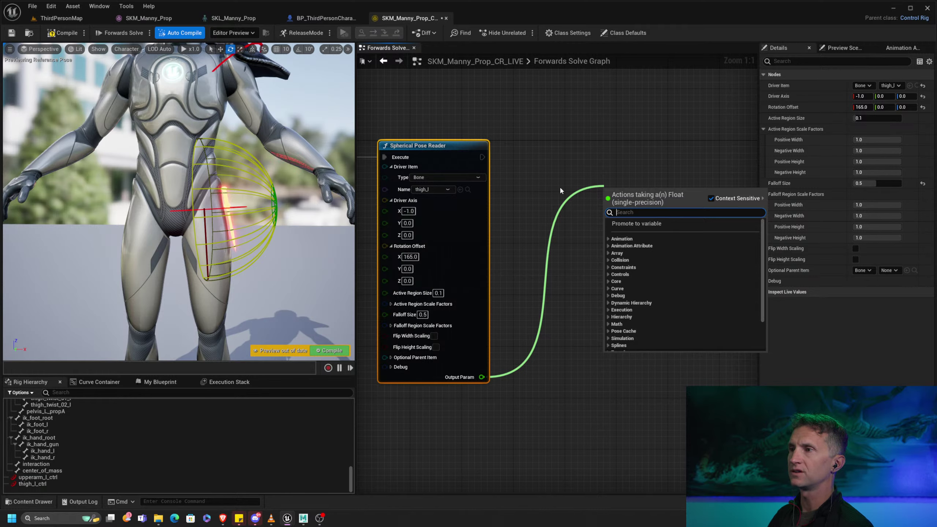
pyautogui.press('Escape')
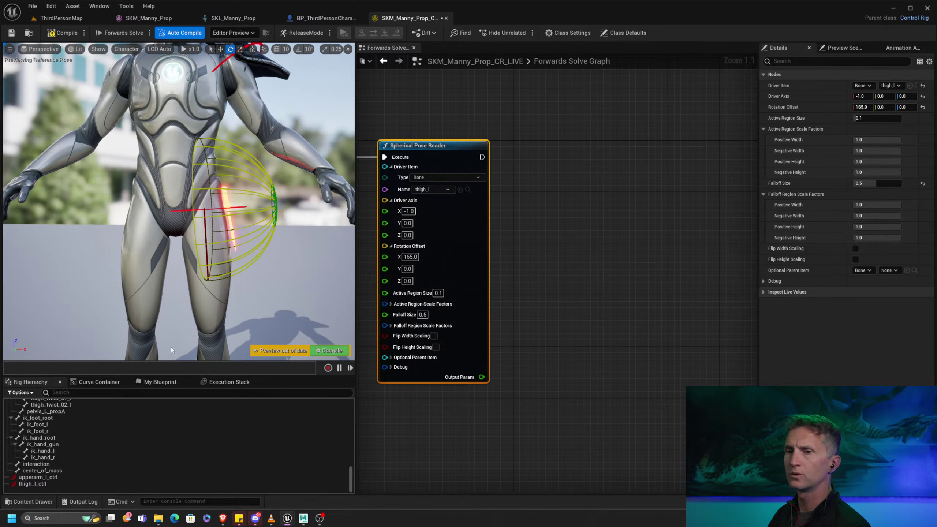
# Step: Collapse spine_01 and thigh_r in the rig hierarchy, and add a Set Rotation node for the pelvis_L_propA bone
pyautogui.scroll(10, 92, 432)
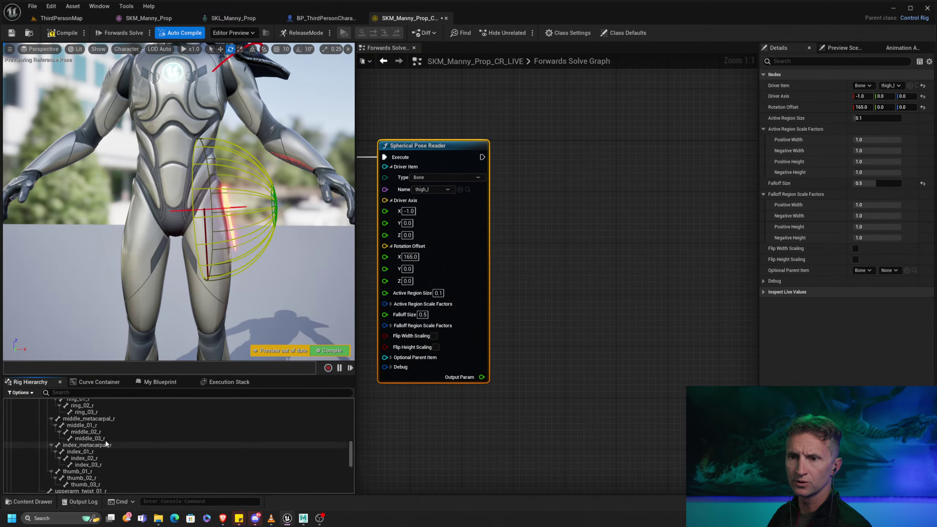
pyautogui.scroll(10, 106, 444)
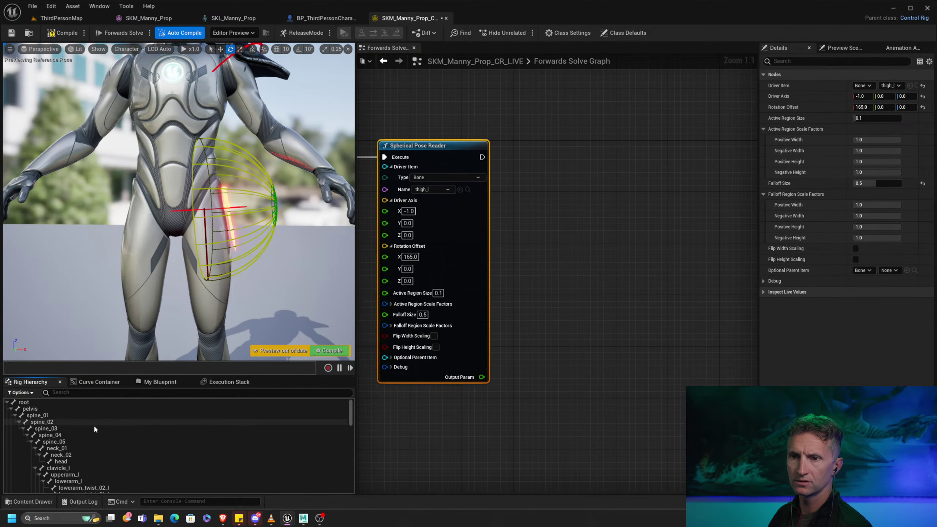
pyautogui.click(15, 416)
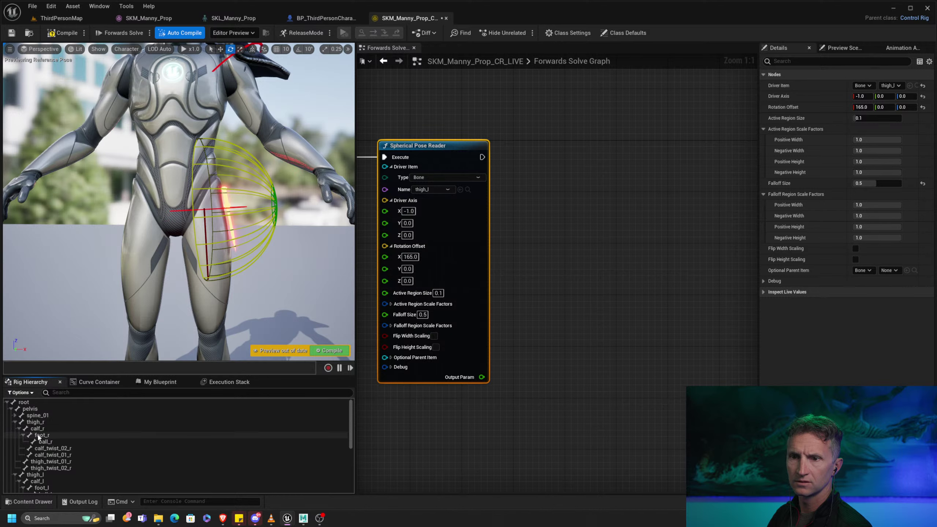
pyautogui.click(16, 423)
pyautogui.scroll(-1, 81, 439)
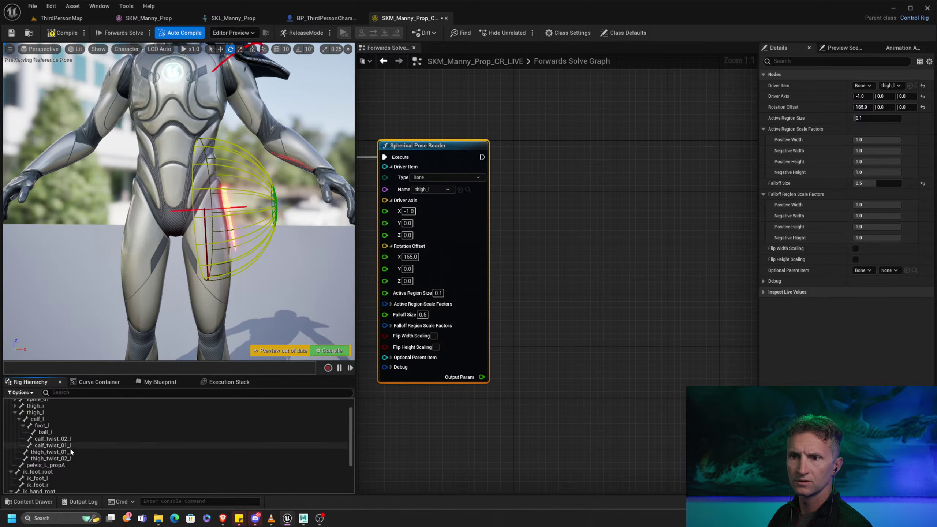
pyautogui.moveTo(51, 466); pyautogui.dragTo(697, 149)
pyautogui.click(662, 198)
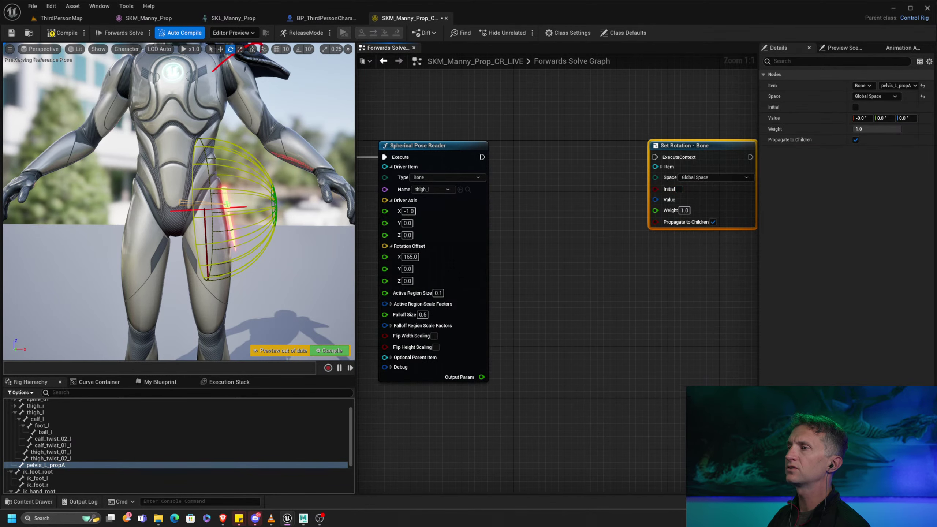
# Step: Pose the left leg outward by rotating thigh_l_ctrl to about 53° on Y
pyautogui.moveTo(588, 243); pyautogui.dragTo(527, 233, button='right')
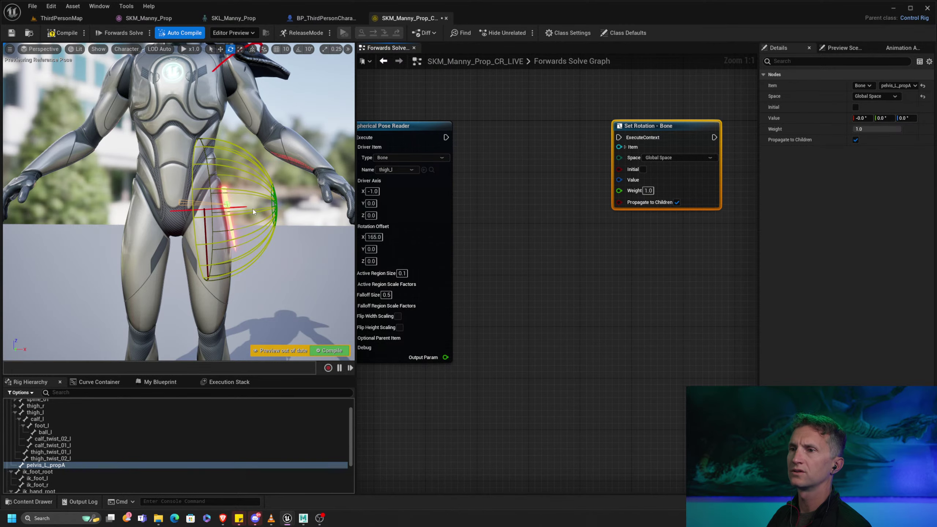
pyautogui.click(191, 211)
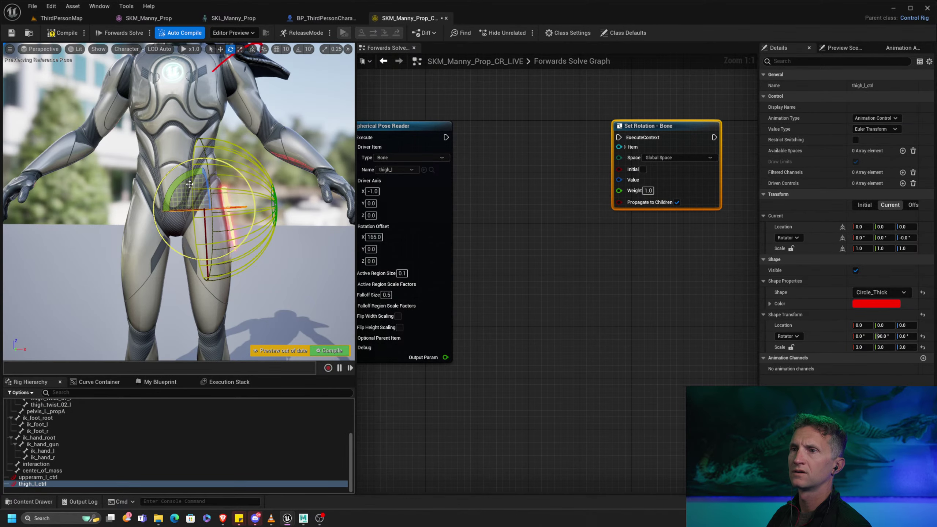
pyautogui.moveTo(184, 177); pyautogui.dragTo(167, 196)
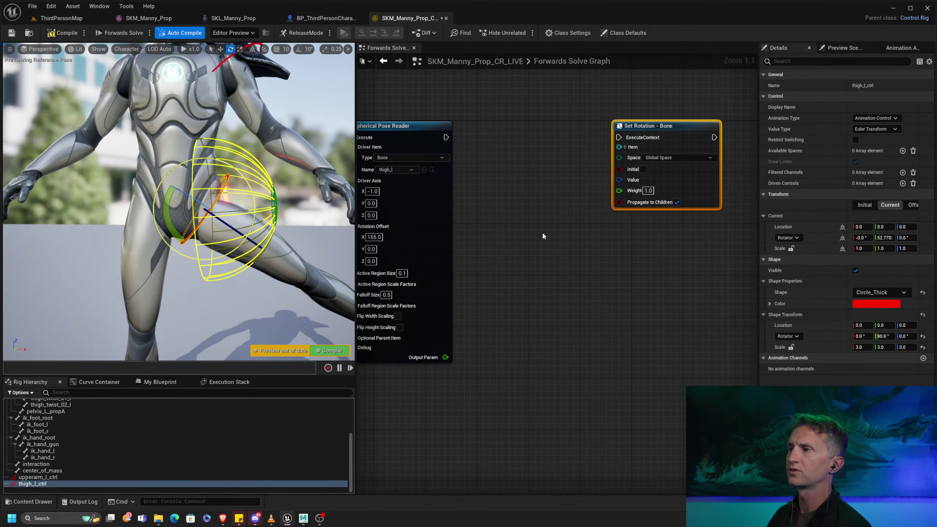
# Step: Add a From Euler node, expand its Euler values, and connect its Result to the Set Rotation node's Value
pyautogui.moveTo(527, 276); pyautogui.dragTo(548, 255, button='right')
pyautogui.rightClick(508, 285)
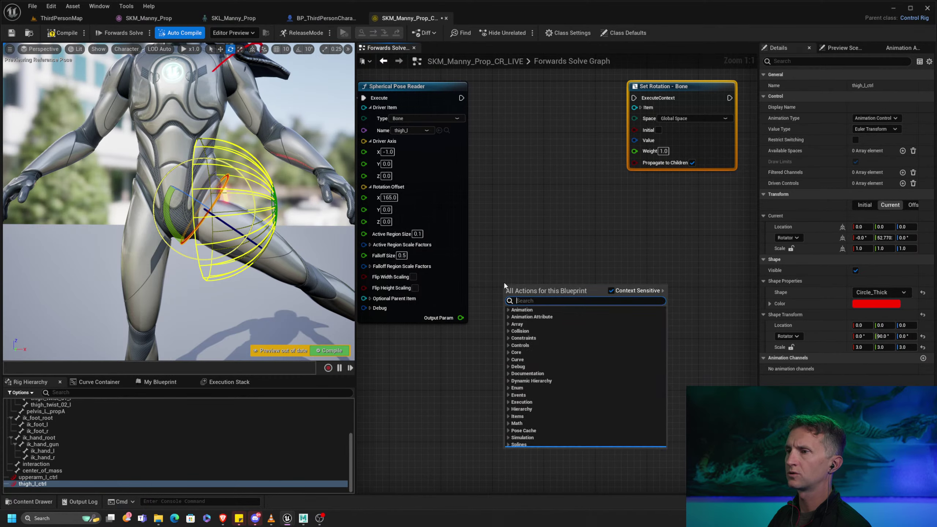
pyautogui.write('fromeu')
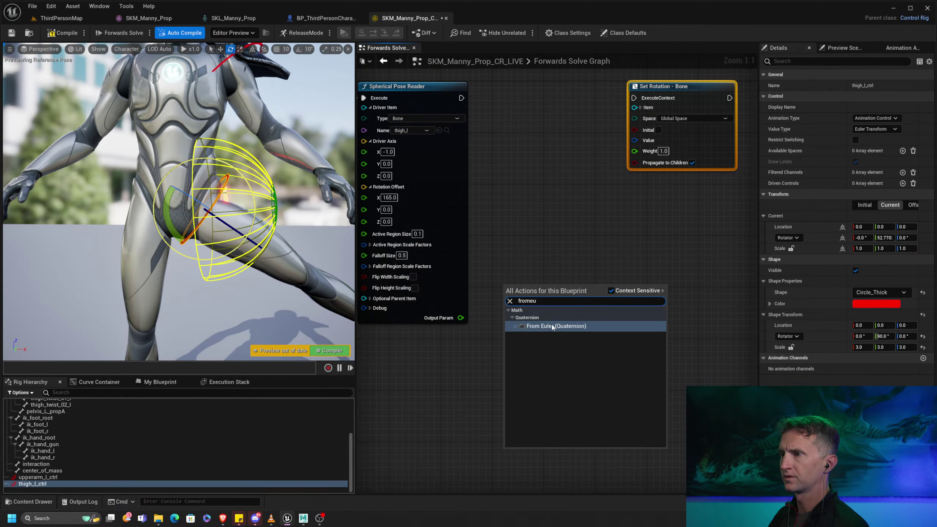
pyautogui.click(553, 327)
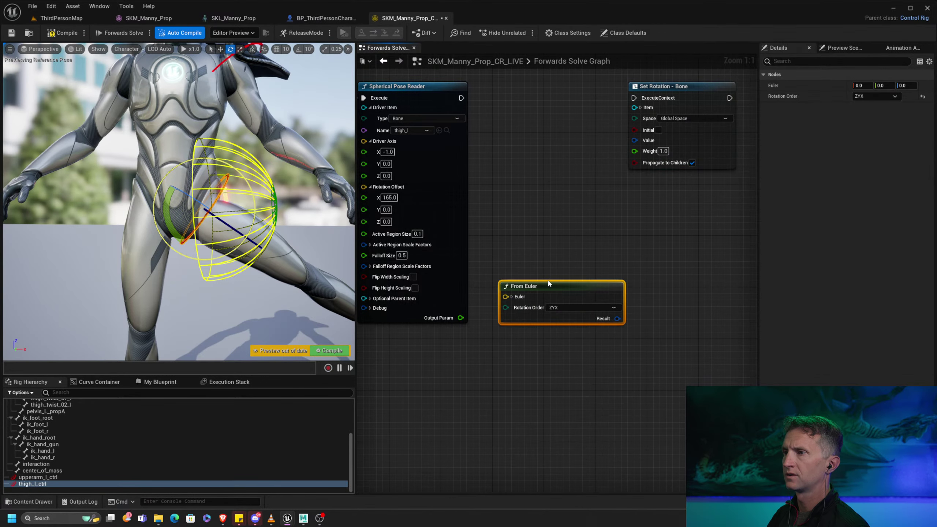
pyautogui.moveTo(525, 298); pyautogui.dragTo(534, 261)
pyautogui.click(524, 258)
pyautogui.moveTo(630, 316); pyautogui.dragTo(637, 141)
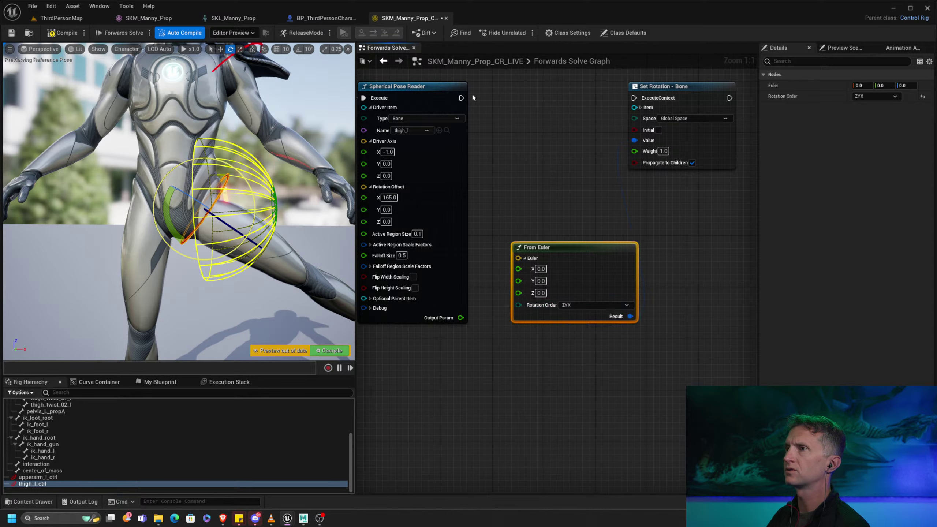
# Step: Connect the pose reader's execution output to the Set Rotation node and set that node's Space to Local Space
pyautogui.moveTo(462, 98); pyautogui.dragTo(634, 99)
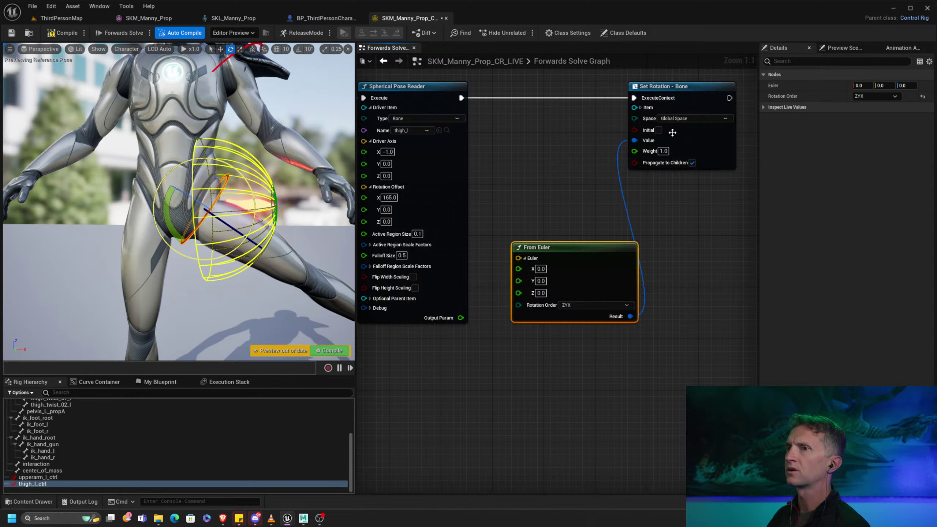
pyautogui.moveTo(286, 210)
pyautogui.keyDown('alt'); pyautogui.mouseDown()
pyautogui.moveTo(159, 221)
pyautogui.moveTo(283, 220)
pyautogui.moveTo(272, 215)
pyautogui.mouseUp(); pyautogui.keyUp('alt')
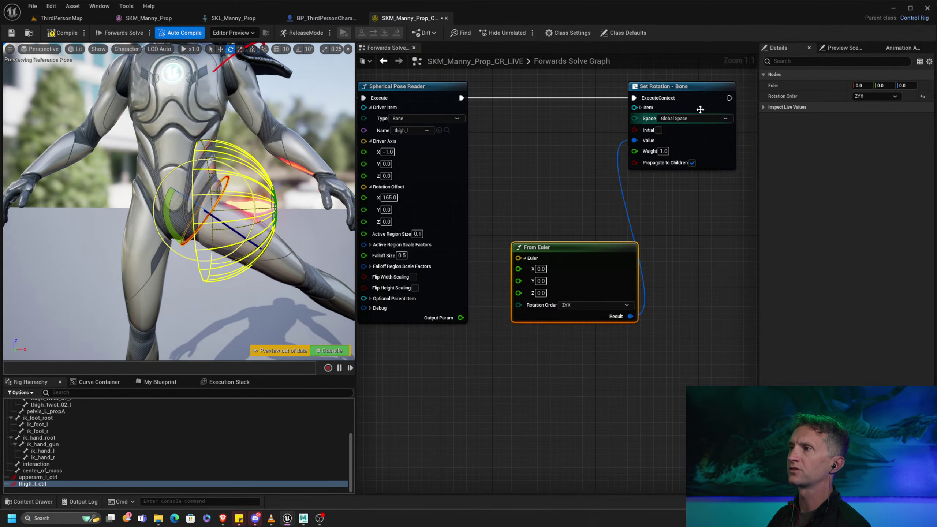
pyautogui.click(710, 120)
pyautogui.click(672, 124)
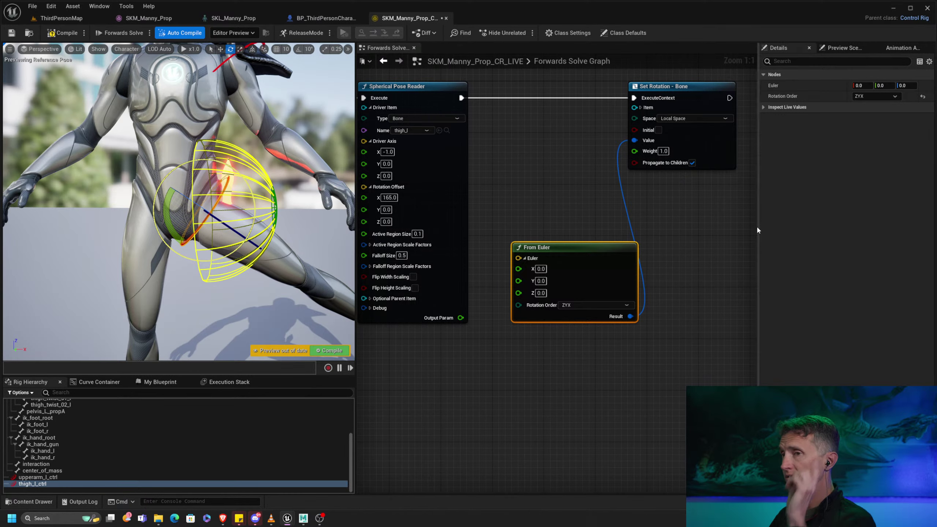
# Step: Move the From Euler node down, add a Get Bone node for pelvis_L_propA below the pose reader, and expand its Transform output
pyautogui.moveTo(572, 254); pyautogui.dragTo(516, 344)
pyautogui.moveTo(534, 331); pyautogui.dragTo(607, 235, button='right')
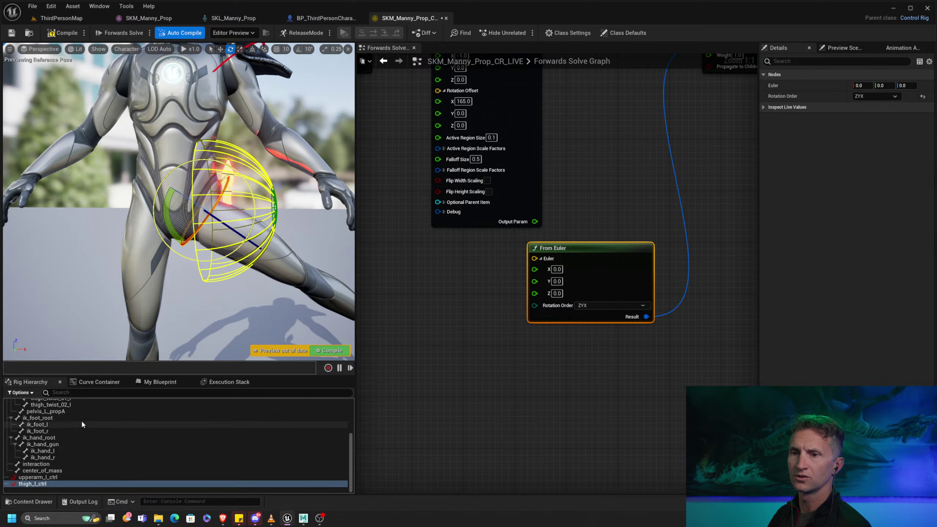
pyautogui.moveTo(81, 420)
pyautogui.mouseDown(button='right')
pyautogui.moveTo(68, 440)
pyautogui.moveTo(76, 481)
pyautogui.moveTo(94, 447)
pyautogui.moveTo(81, 420)
pyautogui.mouseUp(button='right')
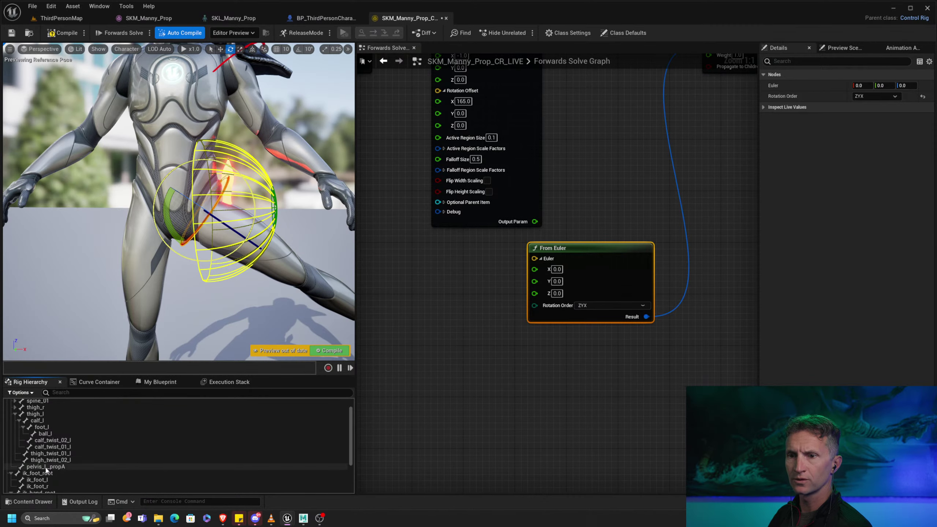
pyautogui.moveTo(46, 467); pyautogui.dragTo(424, 309)
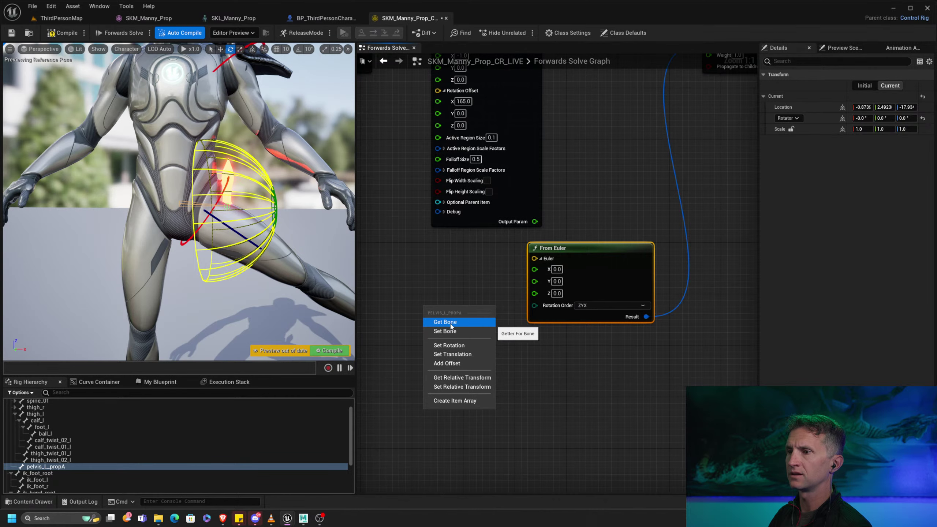
pyautogui.click(451, 322)
pyautogui.moveTo(493, 314); pyautogui.dragTo(450, 296)
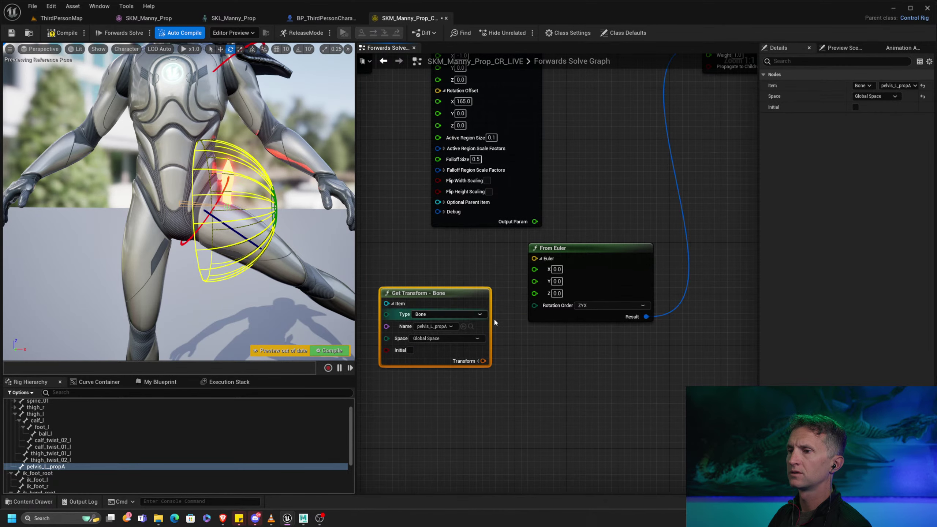
pyautogui.click(478, 361)
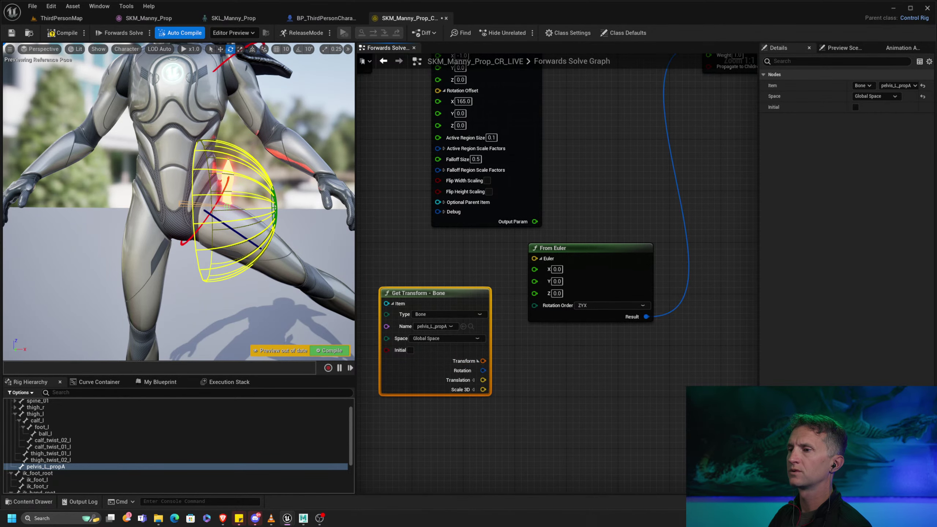
# Step: Add a To Euler node fed by the Get Transform node's Rotation, and move From Euler clear above it
pyautogui.moveTo(565, 238); pyautogui.dragTo(520, 202, button='right')
pyautogui.moveTo(552, 211); pyautogui.dragTo(597, 211)
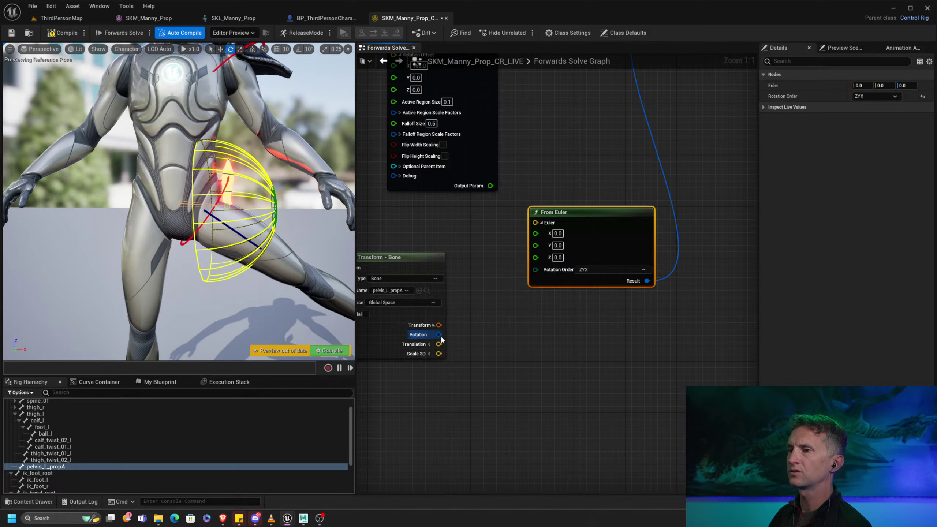
pyautogui.moveTo(439, 335); pyautogui.dragTo(530, 335)
pyautogui.write('to')
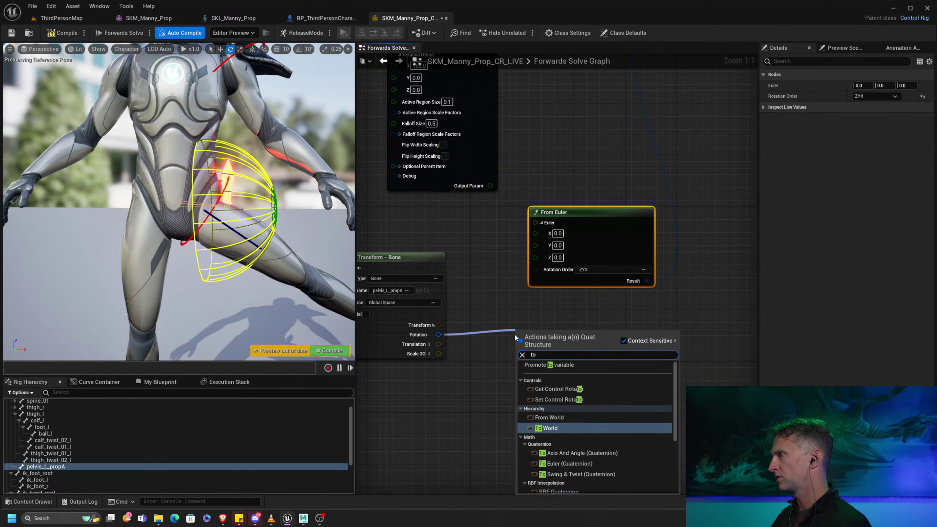
pyautogui.write(' euler')
pyautogui.click(572, 376)
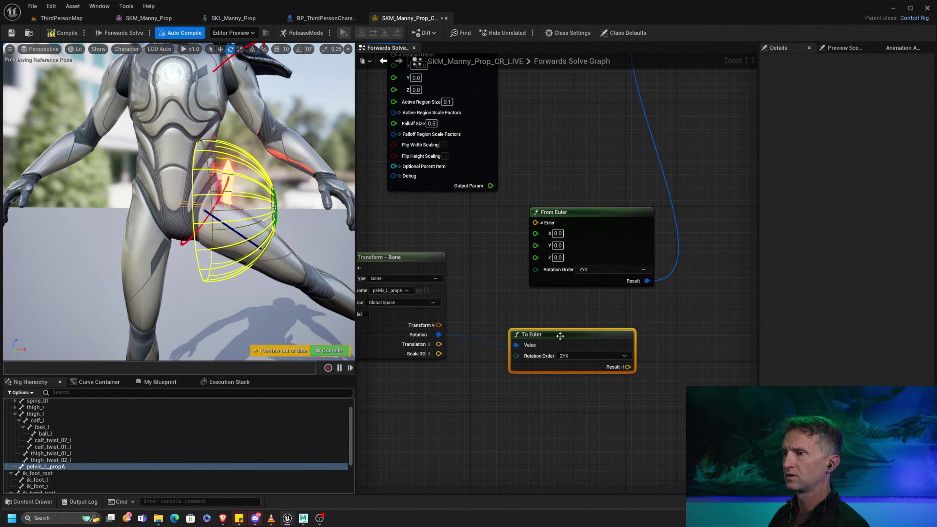
pyautogui.moveTo(560, 336); pyautogui.dragTo(541, 323)
pyautogui.moveTo(614, 228); pyautogui.dragTo(533, 188, button='right')
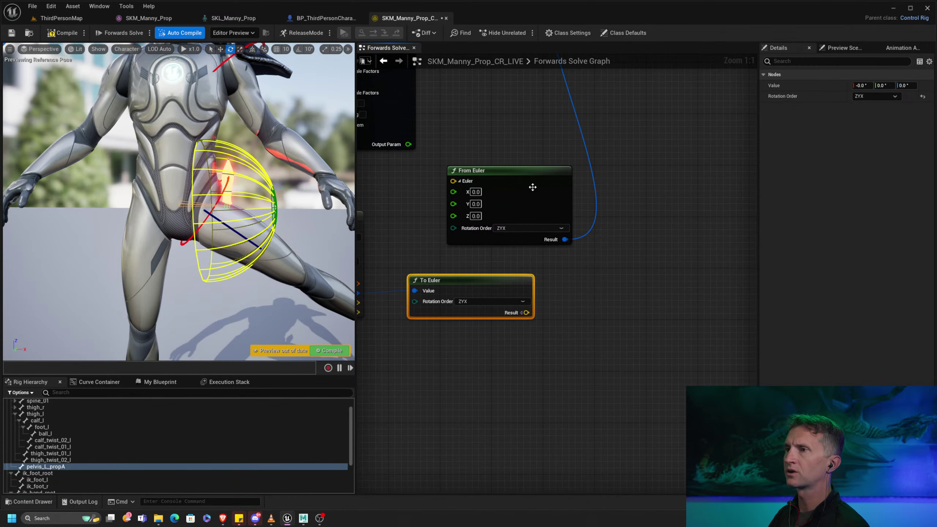
pyautogui.moveTo(525, 175); pyautogui.dragTo(563, 142)
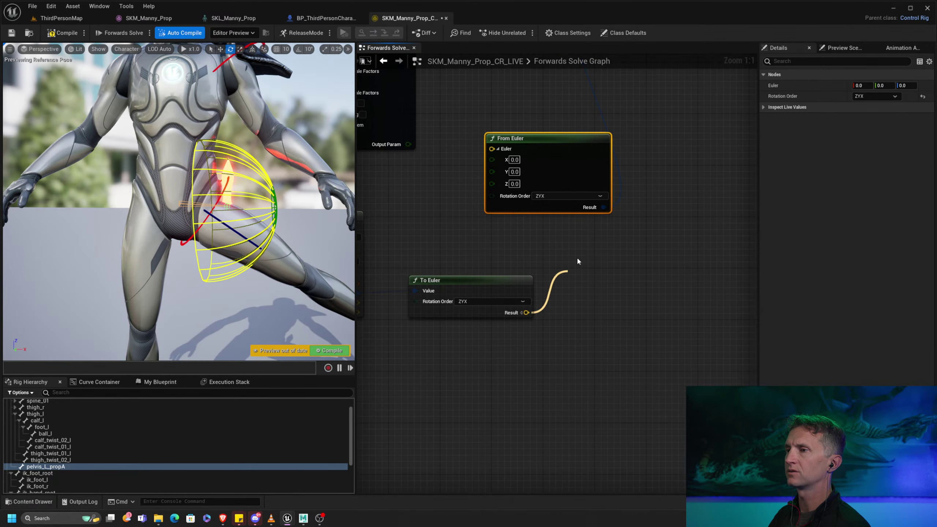
pyautogui.write('add')
pyautogui.click(590, 307)
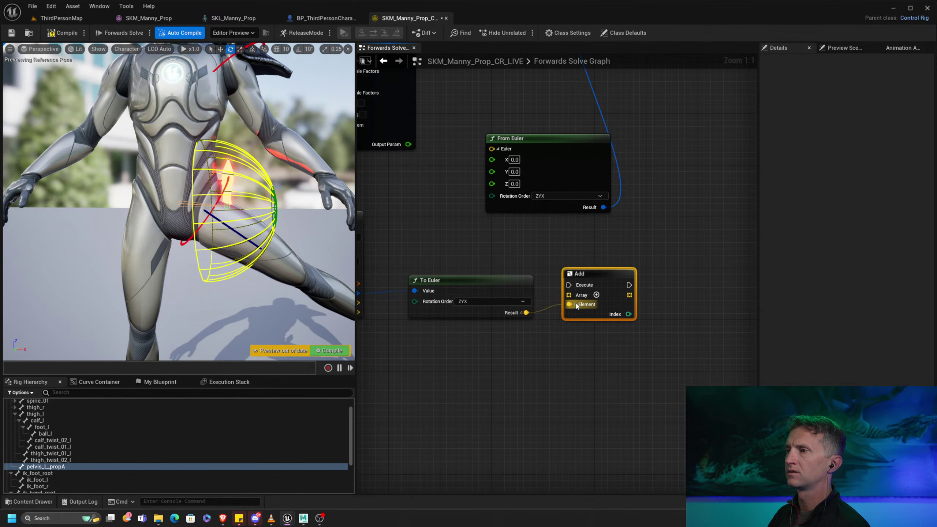
pyautogui.press('Delete')
# Step: Expand the To Euler Result and add a math Add node that takes this Result as one of its inputs
pyautogui.click(522, 313)
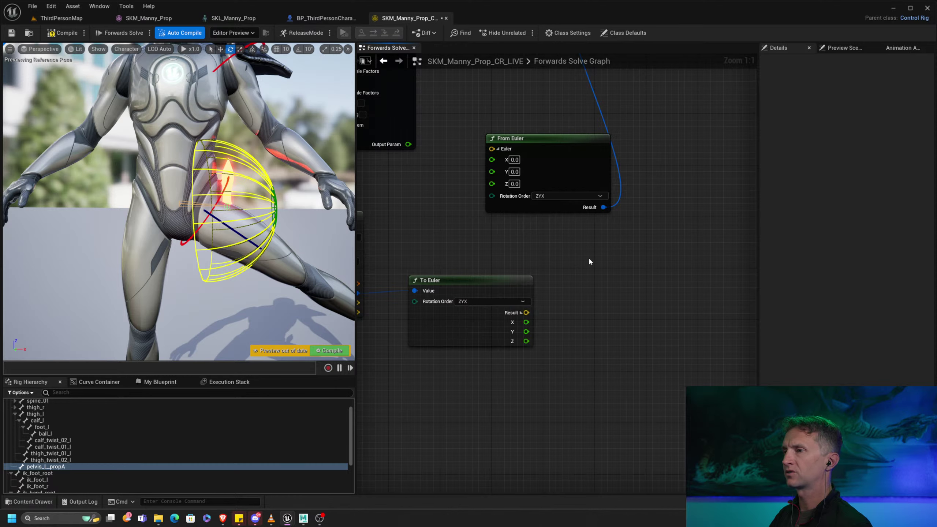
pyautogui.moveTo(525, 312); pyautogui.dragTo(571, 270)
pyautogui.write('add')
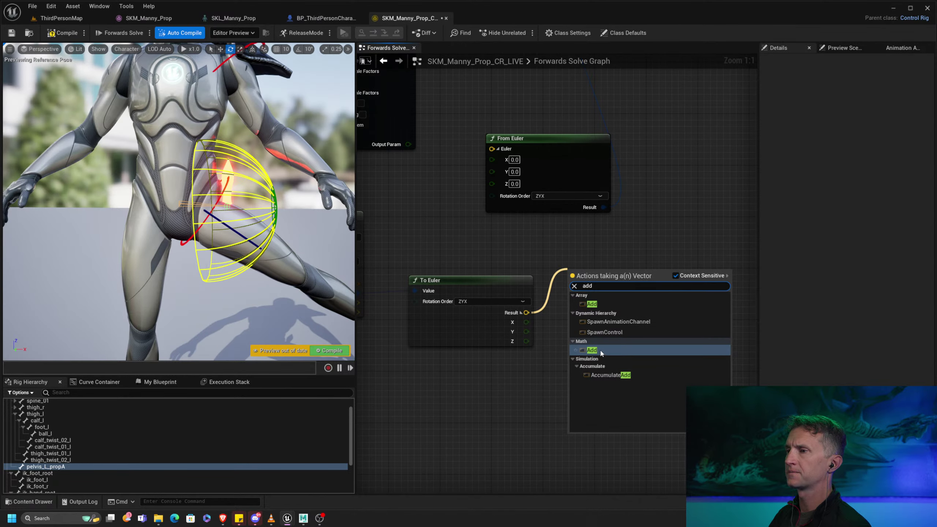
pyautogui.click(621, 358)
pyautogui.keyDown('ctrl'); pyautogui.moveTo(569, 284); pyautogui.dragTo(597, 262); pyautogui.keyUp('ctrl')
pyautogui.click(582, 259)
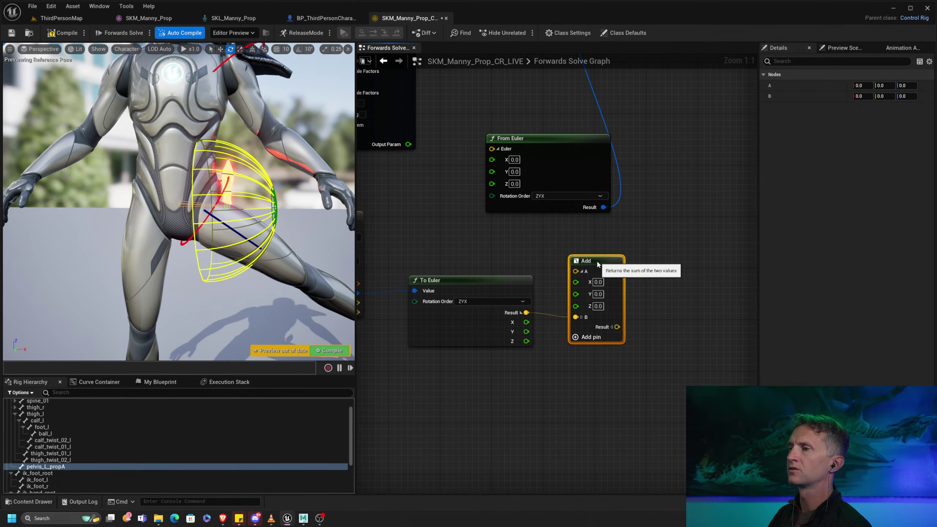
pyautogui.moveTo(631, 246); pyautogui.dragTo(589, 282, button='right')
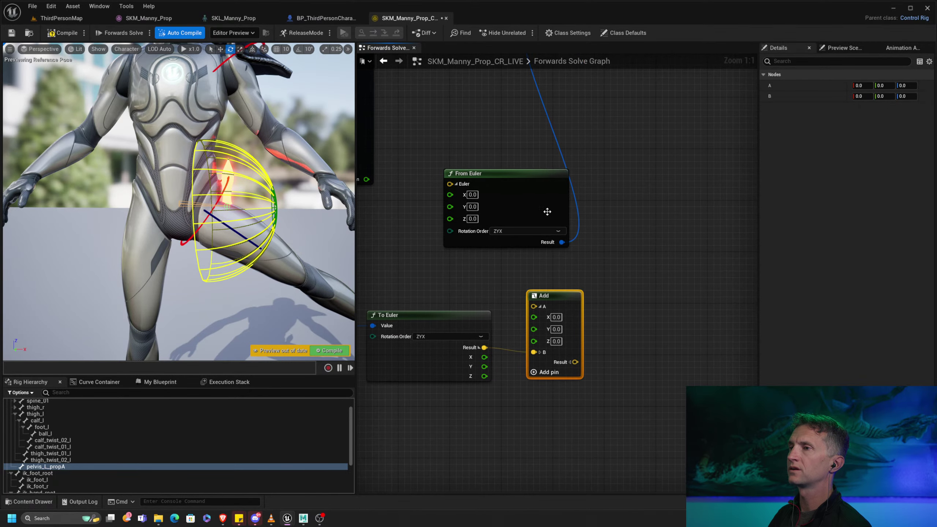
# Step: Collapse the From Euler node's Euler values and connect the Add node's Result to its Euler input
pyautogui.click(456, 183)
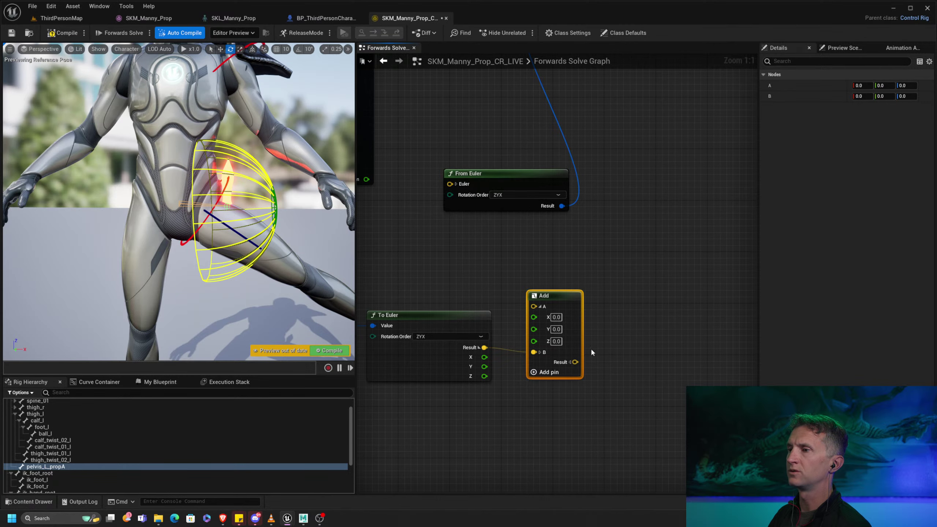
pyautogui.moveTo(576, 362); pyautogui.dragTo(450, 184)
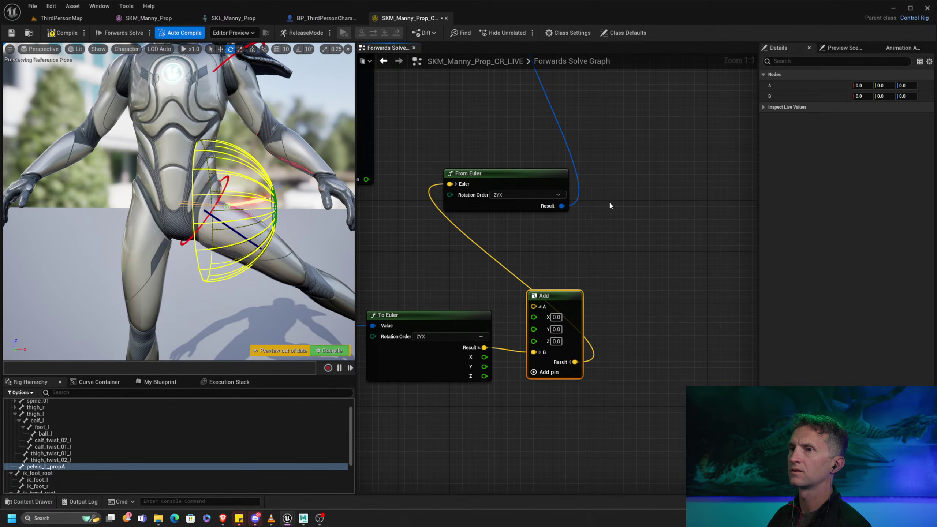
pyautogui.moveTo(567, 252); pyautogui.dragTo(642, 230, button='right')
# Step: Enable Initial on the pelvis_L_propA Get Transform node and set its Space to Local Space
pyautogui.moveTo(436, 228)
pyautogui.mouseDown()
pyautogui.moveTo(443, 216)
pyautogui.moveTo(449, 221)
pyautogui.mouseUp()
pyautogui.click(405, 277)
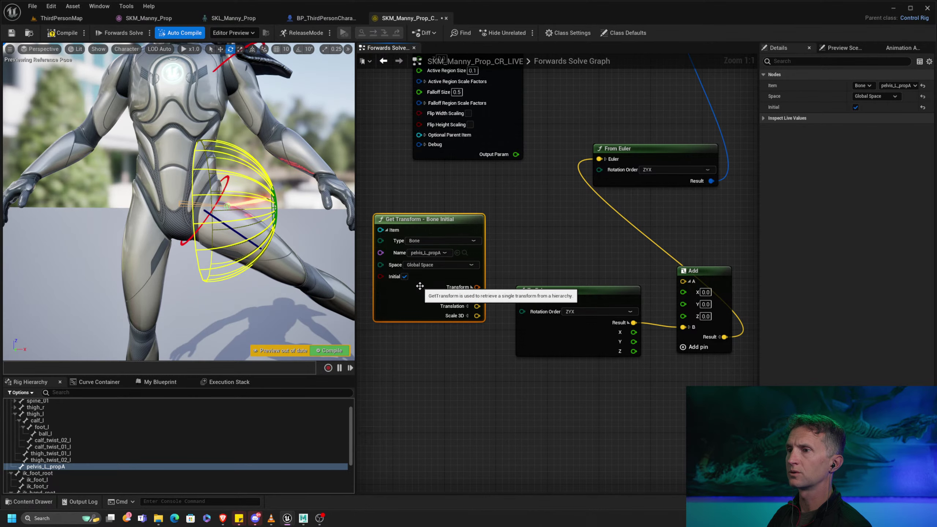
pyautogui.click(439, 265)
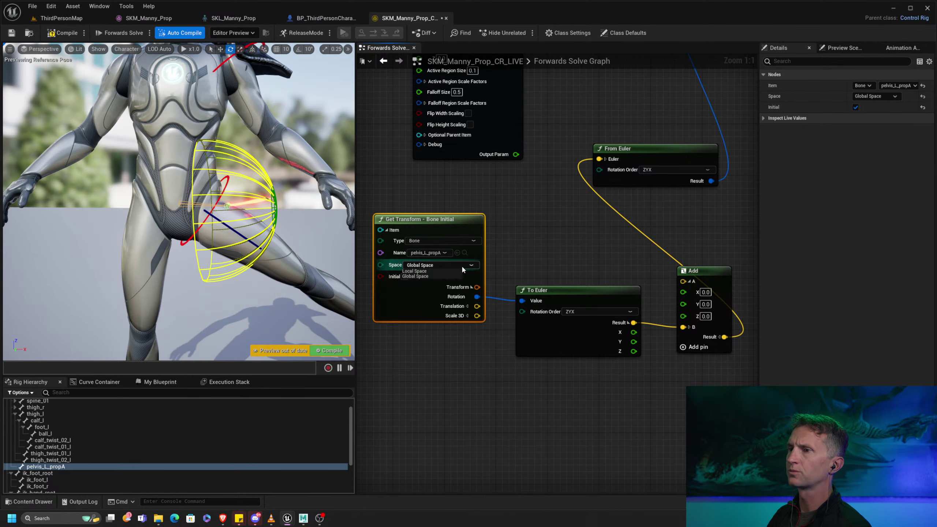
pyautogui.click(424, 275)
pyautogui.keyDown('alt'); pyautogui.moveTo(284, 233); pyautogui.dragTo(214, 240); pyautogui.keyUp('alt')
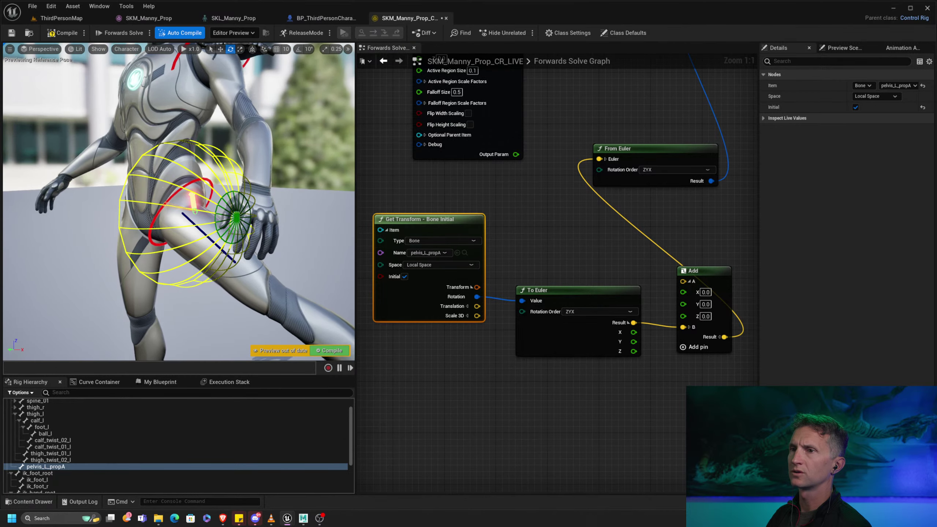
pyautogui.keyDown('alt'); pyautogui.moveTo(199, 209); pyautogui.dragTo(279, 205); pyautogui.keyUp('alt')
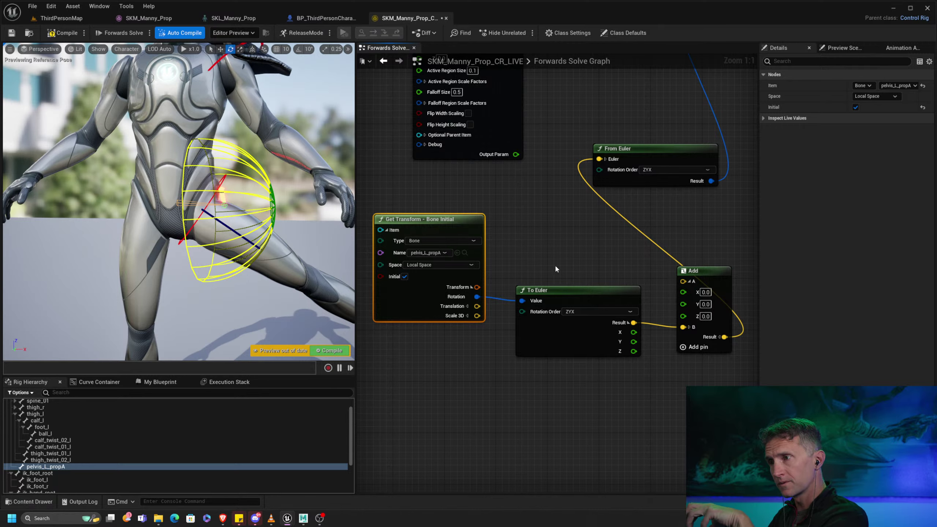
# Step: Collapse the To Euler Result and move the To Euler and Add nodes closer to the Get Transform node
pyautogui.click(585, 295)
pyautogui.moveTo(585, 295); pyautogui.dragTo(572, 289)
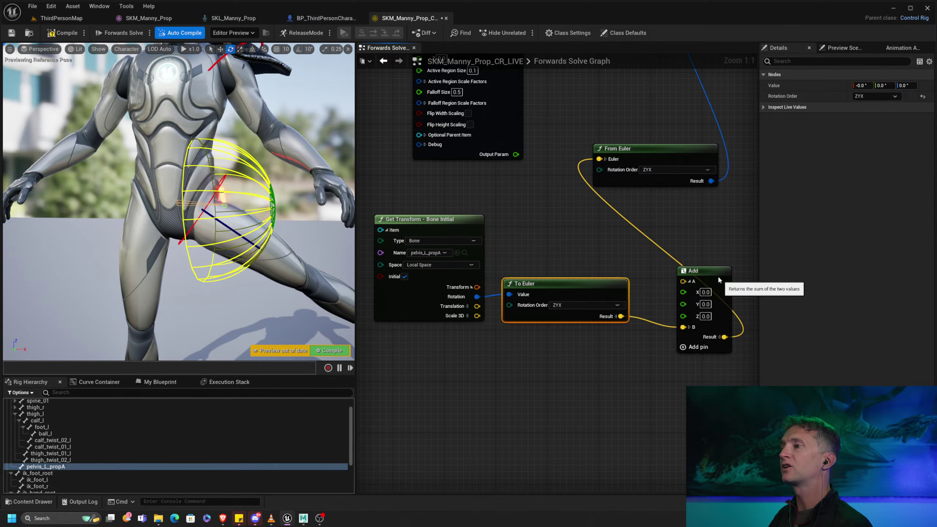
pyautogui.moveTo(717, 283); pyautogui.dragTo(678, 271)
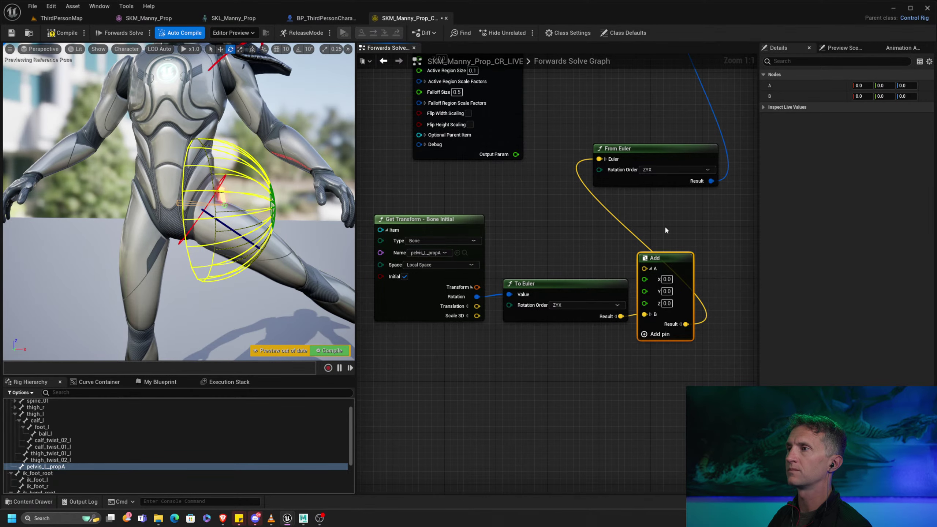
pyautogui.moveTo(664, 225); pyautogui.dragTo(566, 312, button='right')
pyautogui.click(597, 244)
pyautogui.moveTo(556, 174); pyautogui.dragTo(538, 334, button='right')
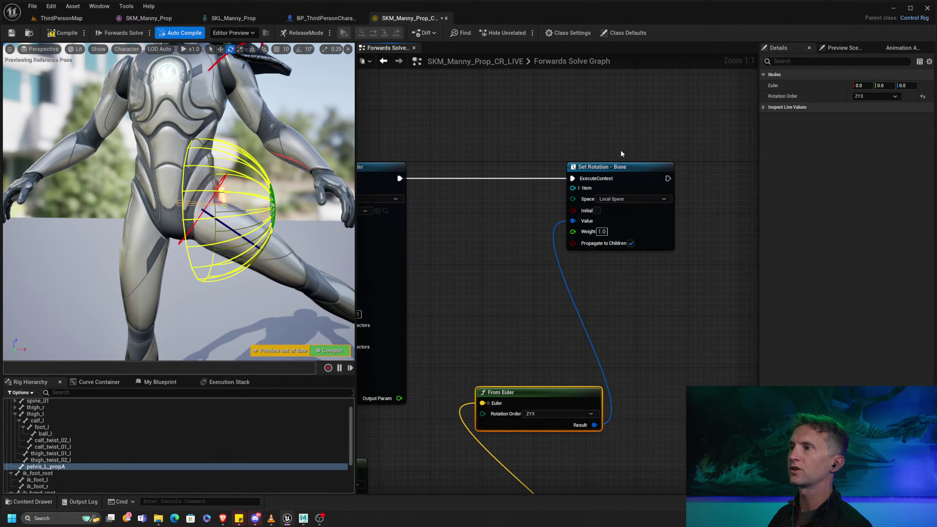
pyautogui.click(646, 229)
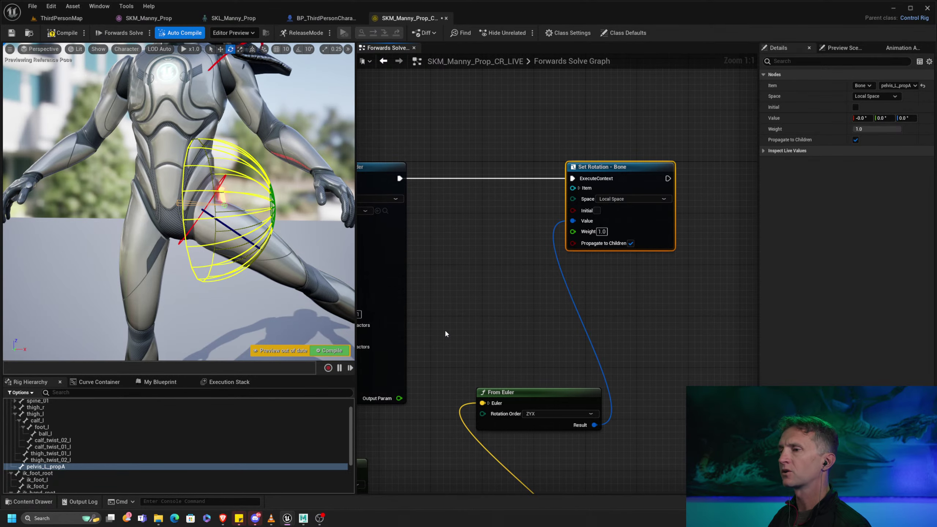
# Step: Set the Z value of the Add node's A input to -90 and examine the prop at the left hip
pyautogui.moveTo(445, 330); pyautogui.dragTo(492, 85, button='right')
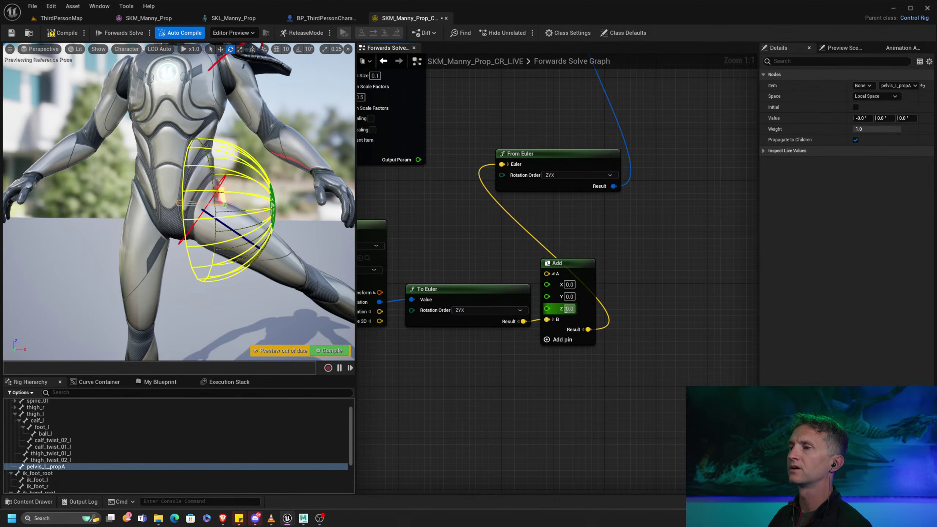
pyautogui.write('-')
pyautogui.press('Return')
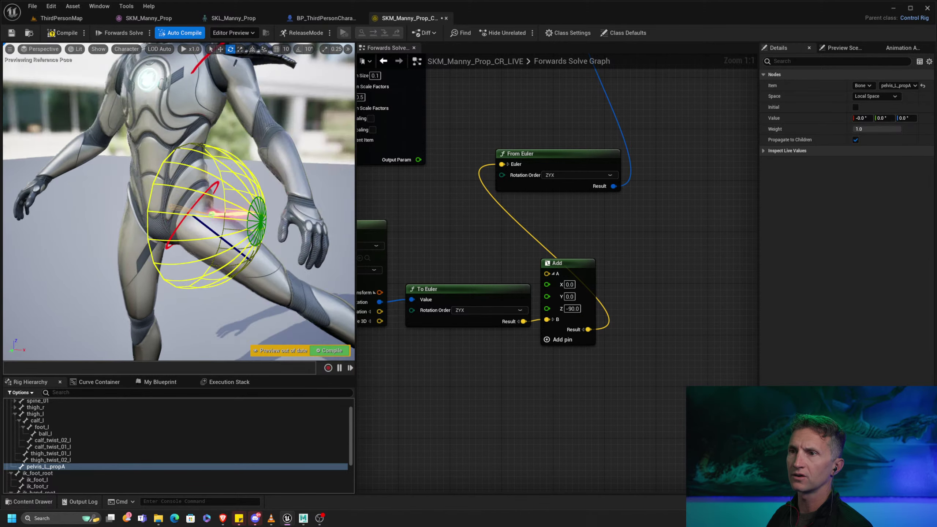
pyautogui.scroll(5, 241, 281)
pyautogui.scroll(-1, 288, 271)
pyautogui.keyDown('alt'); pyautogui.moveTo(287, 271); pyautogui.dragTo(262, 263, button='middle'); pyautogui.keyUp('alt')
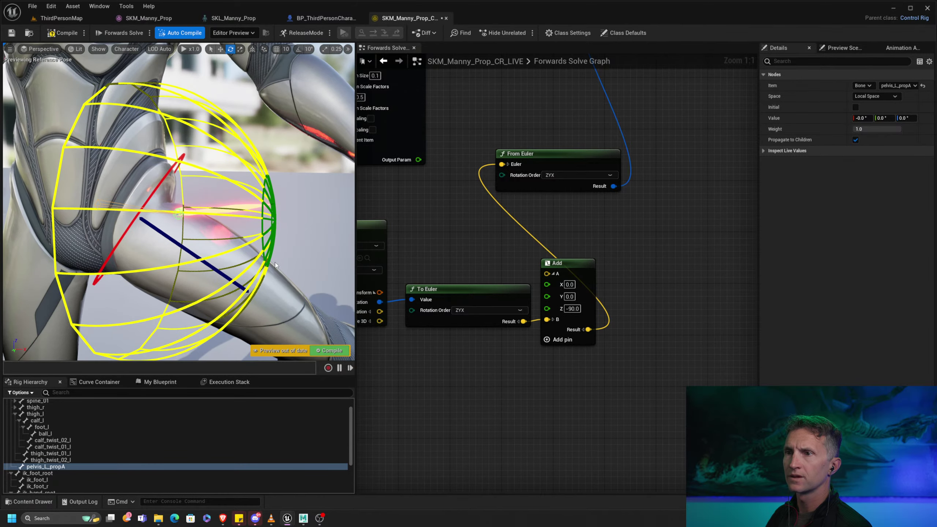
pyautogui.moveTo(262, 263)
pyautogui.keyDown('alt'); pyautogui.mouseDown()
pyautogui.moveTo(266, 278)
pyautogui.moveTo(258, 264)
pyautogui.mouseUp(); pyautogui.keyUp('alt')
pyautogui.keyDown('alt'); pyautogui.moveTo(268, 230); pyautogui.dragTo(269, 218); pyautogui.keyUp('alt')
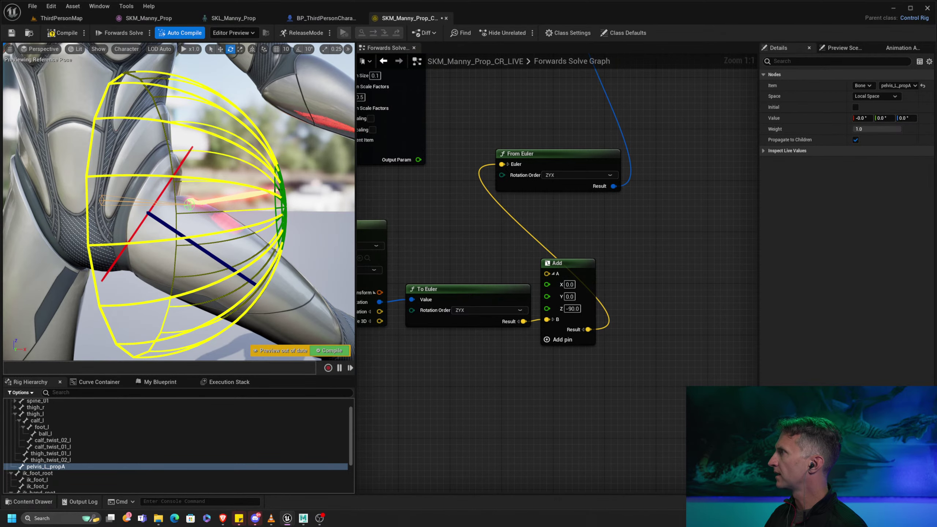
# Step: Connect the Spherical Pose Reader's Output Param to the Set Rotation node's Weight
pyautogui.moveTo(665, 135); pyautogui.dragTo(675, 310, button='right')
pyautogui.moveTo(555, 221); pyautogui.dragTo(653, 205, button='right')
pyautogui.moveTo(625, 176); pyautogui.dragTo(585, 190, button='right')
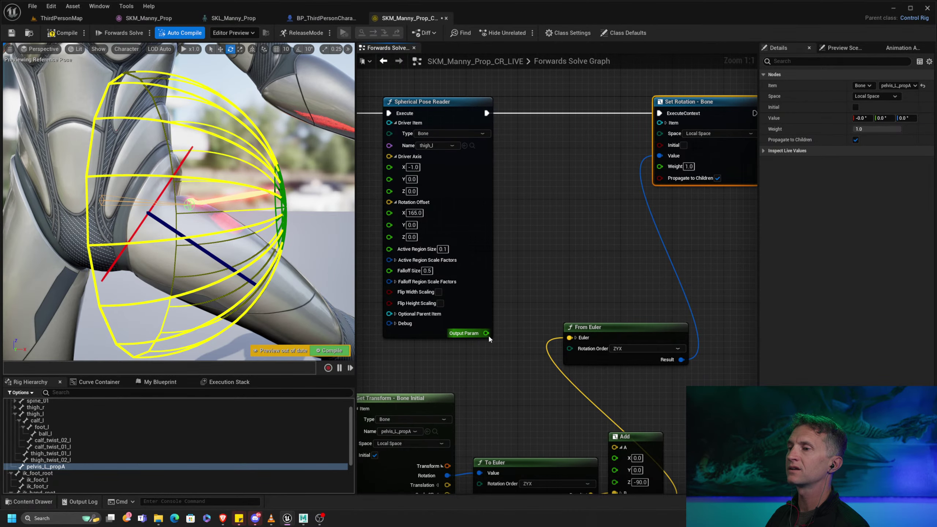
pyautogui.moveTo(486, 333); pyautogui.dragTo(655, 167)
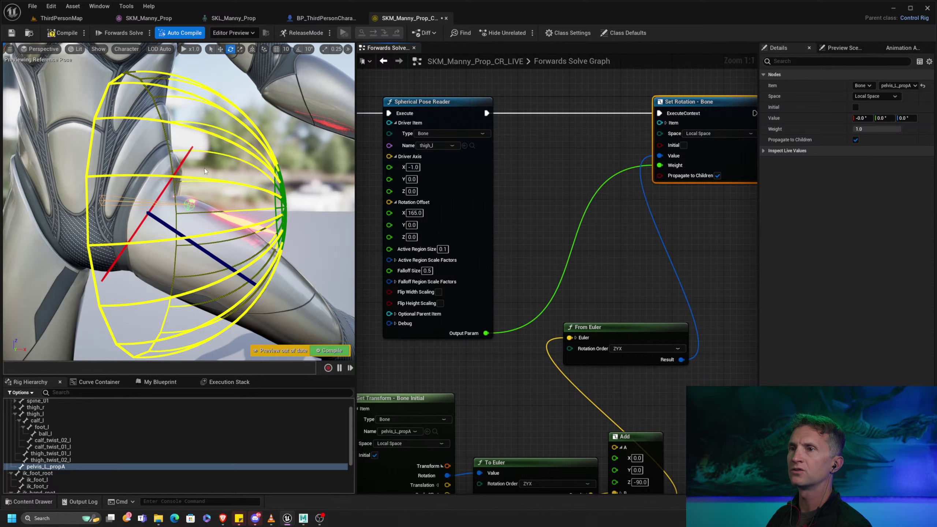
# Step: Raise the left leg sideways by rotating thigh_l_ctrl to about 80° on Y
pyautogui.click(190, 155)
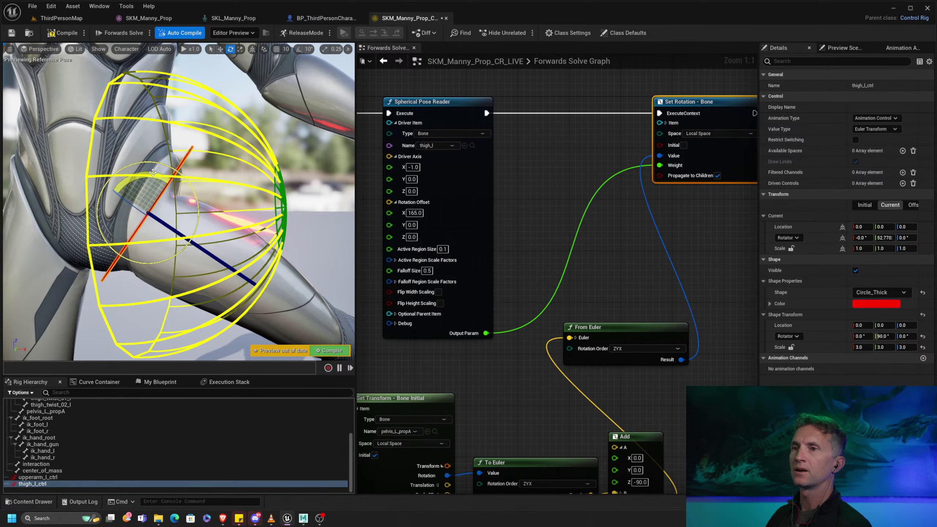
pyautogui.press('f')
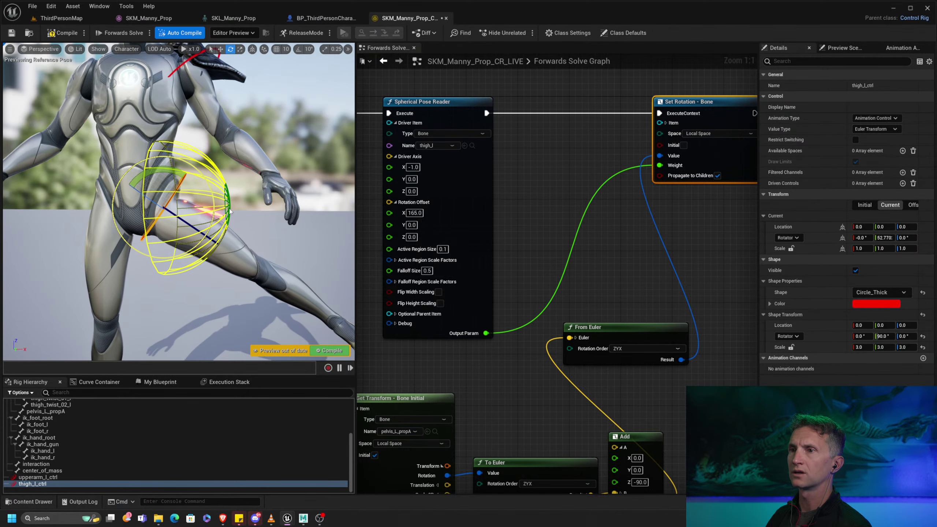
pyautogui.moveTo(159, 177); pyautogui.dragTo(108, 207)
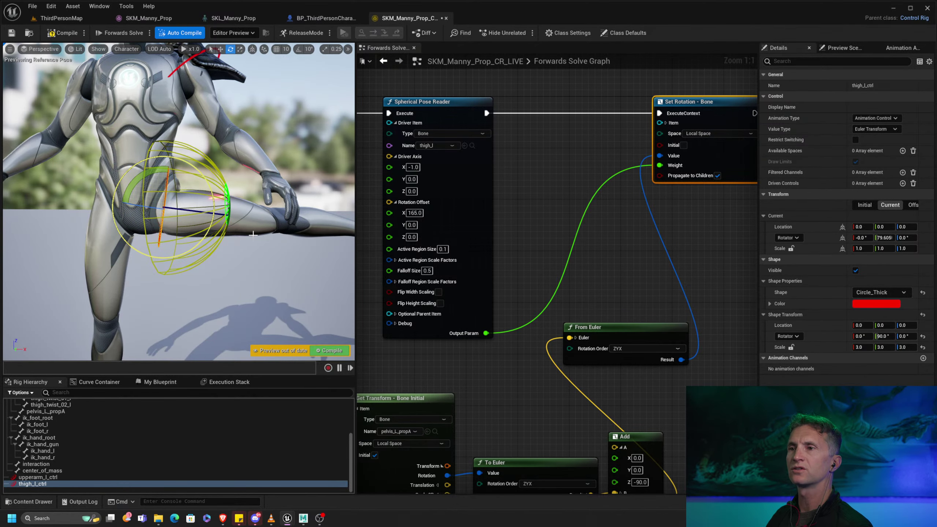
# Step: Delete the Set Rotation node for pelvis_L_propA from the graph
pyautogui.moveTo(548, 221); pyautogui.dragTo(595, 116, button='right')
pyautogui.press('Delete')
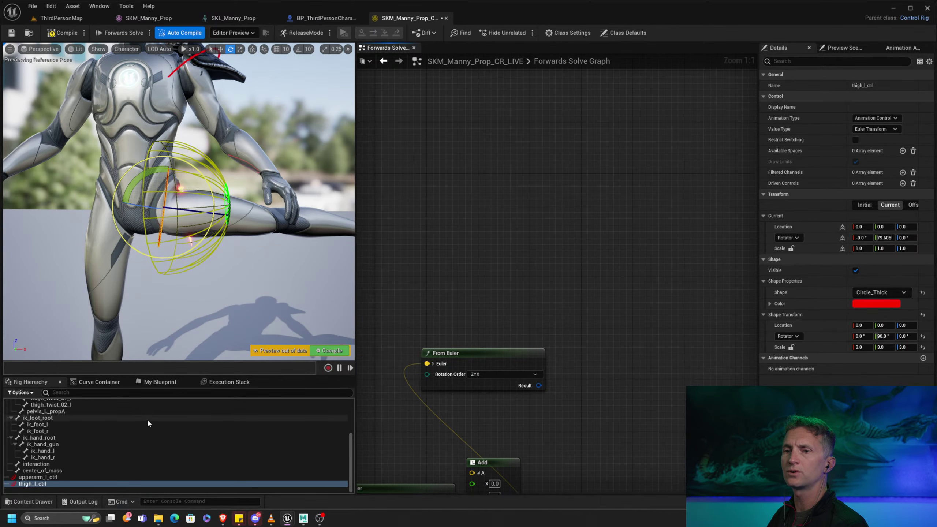
# Step: Add a Set Transform node for the pelvis_L_propA bone to the Forwards Solve graph
pyautogui.click(46, 411)
pyautogui.moveTo(45, 411); pyautogui.dragTo(576, 148)
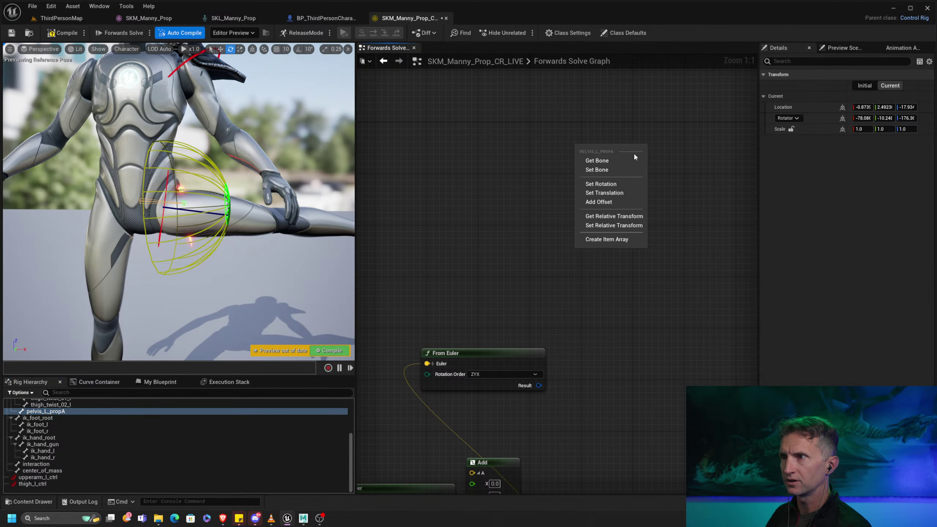
pyautogui.click(621, 170)
pyautogui.moveTo(611, 150); pyautogui.dragTo(631, 149)
# Step: Connect the Spherical Pose Reader's execution output to the pelvis_L_propA Set Transform node and line the node up with it
pyautogui.moveTo(438, 164); pyautogui.dragTo(561, 191, button='right')
pyautogui.scroll(-2, 560, 190)
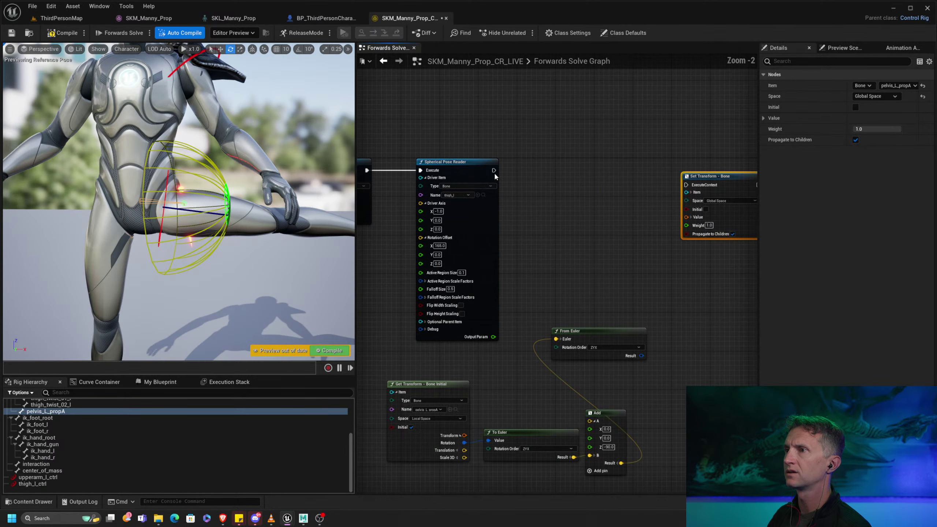
pyautogui.moveTo(494, 171); pyautogui.dragTo(689, 186)
pyautogui.moveTo(619, 241); pyautogui.dragTo(521, 236, button='right')
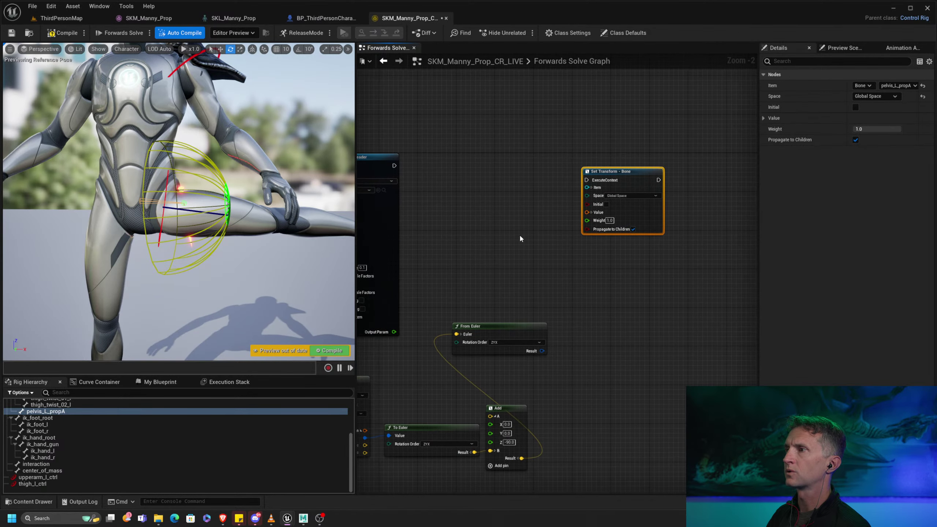
pyautogui.click(635, 162)
pyautogui.moveTo(637, 168); pyautogui.dragTo(638, 165)
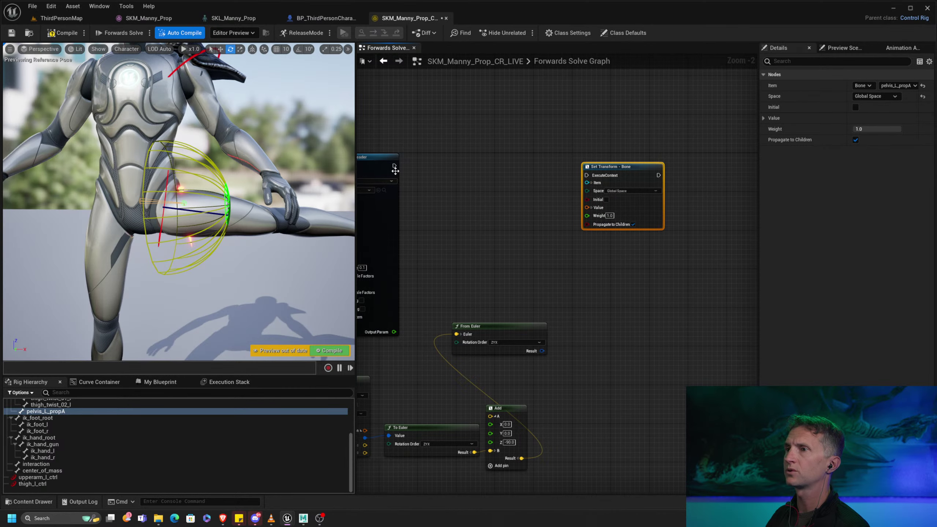
pyautogui.moveTo(394, 166); pyautogui.dragTo(643, 173)
# Step: Set the pelvis_L_propA Set Transform node to Local Space and feed its Rotation from the From Euler result
pyautogui.click(633, 181)
pyautogui.click(645, 192)
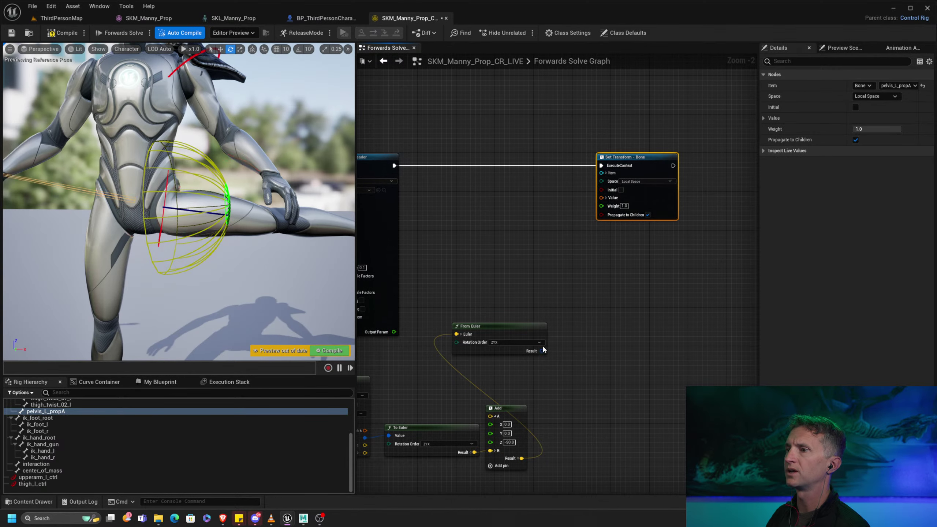
pyautogui.click(606, 198)
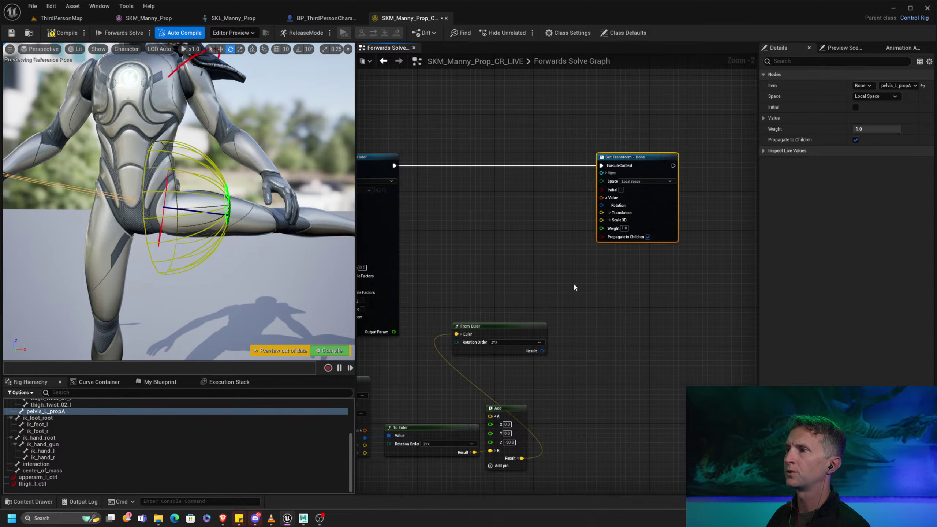
pyautogui.moveTo(542, 350)
pyautogui.mouseDown()
pyautogui.moveTo(550, 353)
pyautogui.moveTo(598, 199)
pyautogui.moveTo(624, 207)
pyautogui.mouseUp()
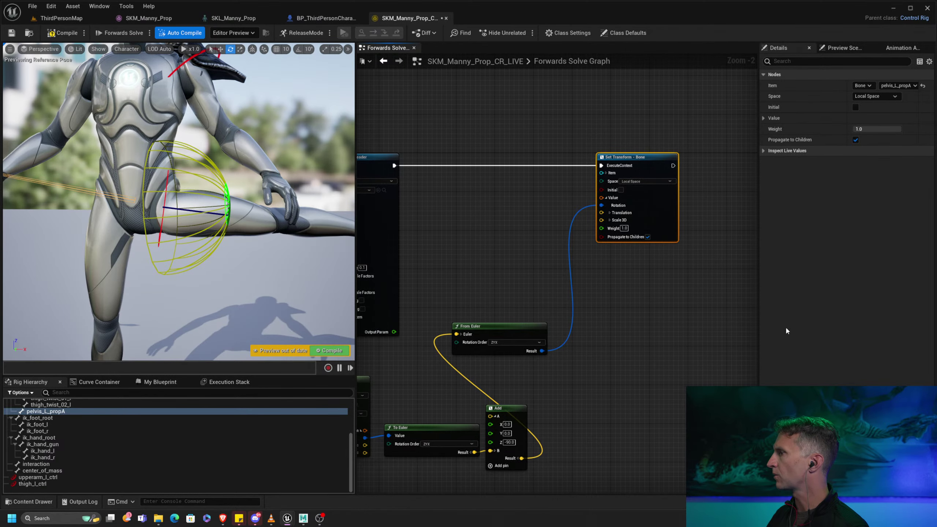
# Step: Create an Add node from the bone's initial Translation and connect its Result to the Set Transform node's Translation
pyautogui.moveTo(526, 385); pyautogui.dragTo(624, 197, button='right')
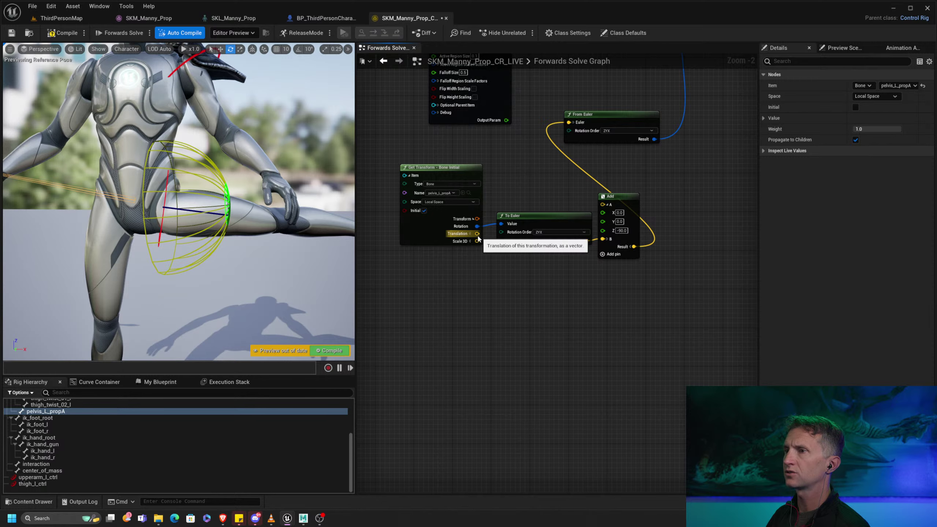
pyautogui.moveTo(477, 233); pyautogui.dragTo(612, 277)
pyautogui.write('add')
pyautogui.press('Return')
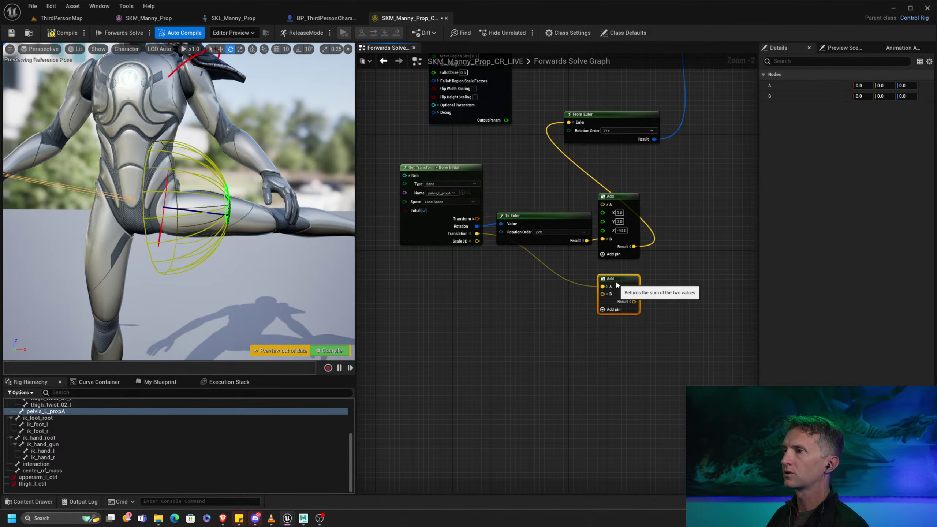
pyautogui.moveTo(700, 254); pyautogui.dragTo(578, 373, button='right')
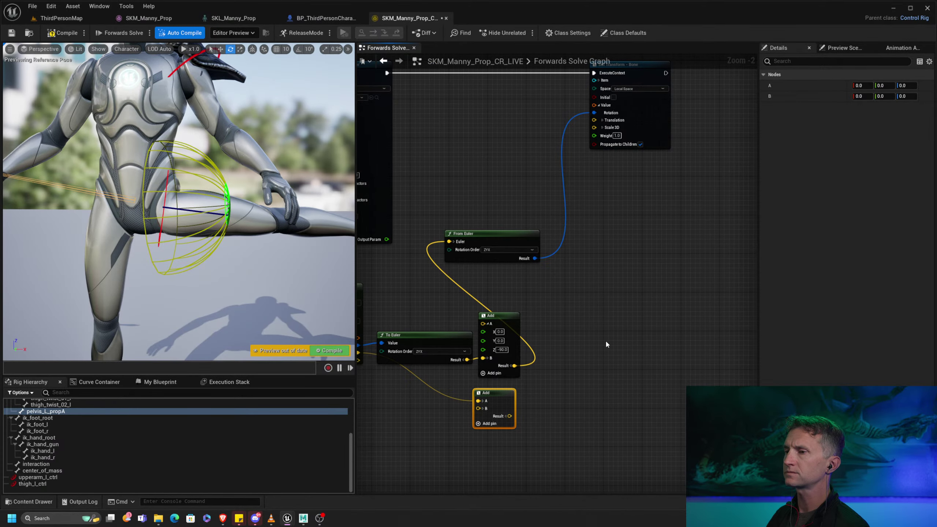
pyautogui.moveTo(512, 420); pyautogui.dragTo(595, 120)
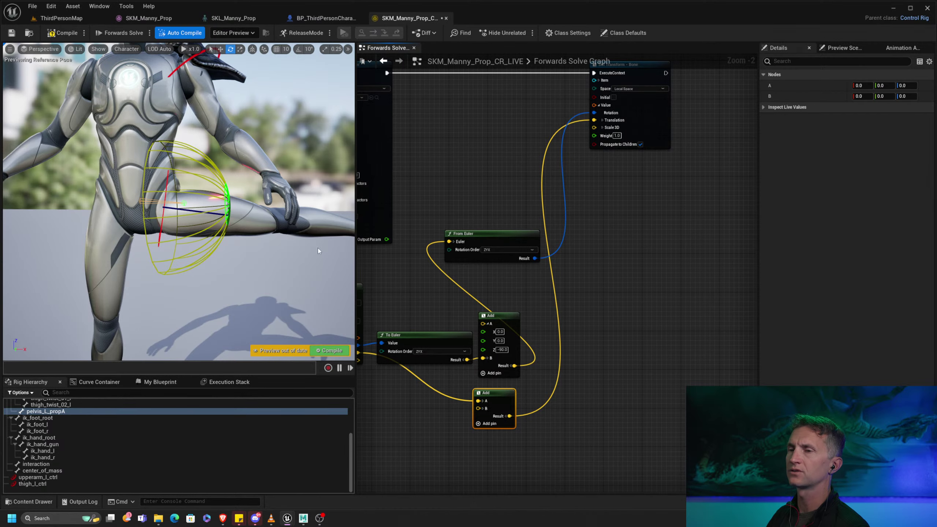
# Step: Set the Z value of the translation Add node's B input to -5
pyautogui.click(483, 408)
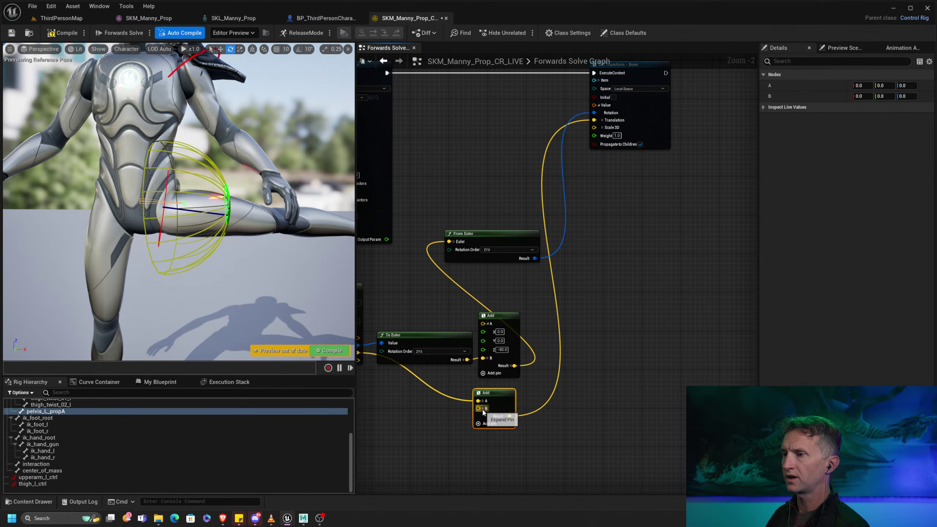
pyautogui.moveTo(597, 366); pyautogui.dragTo(620, 163, button='right')
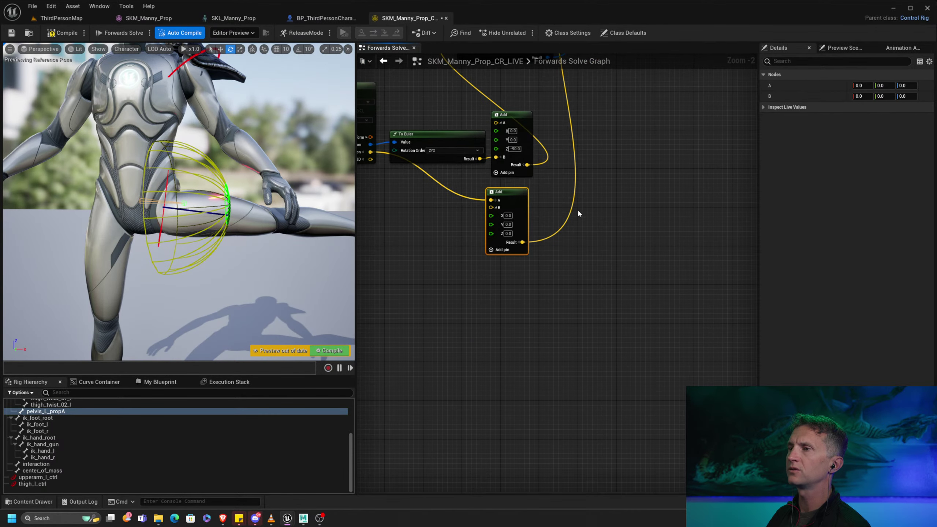
pyautogui.moveTo(579, 211); pyautogui.dragTo(557, 271, button='right')
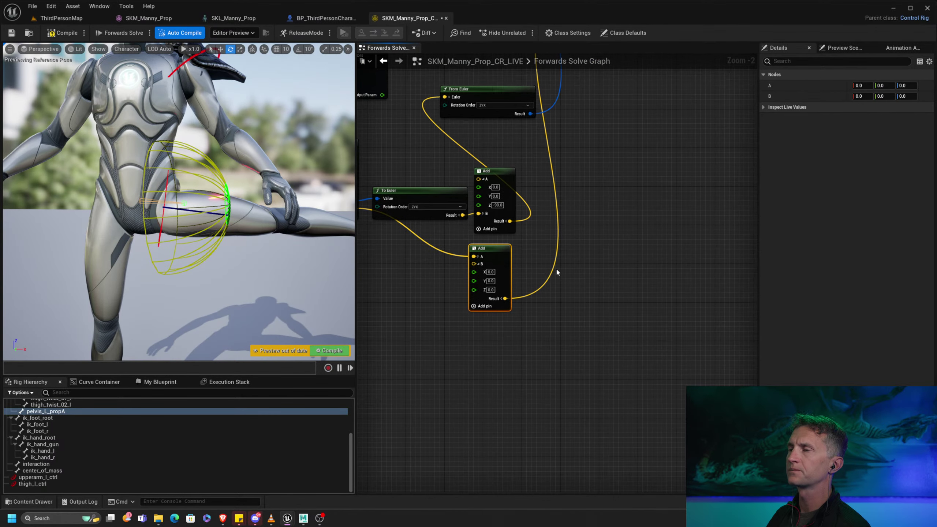
pyautogui.click(490, 290)
pyautogui.write('-5')
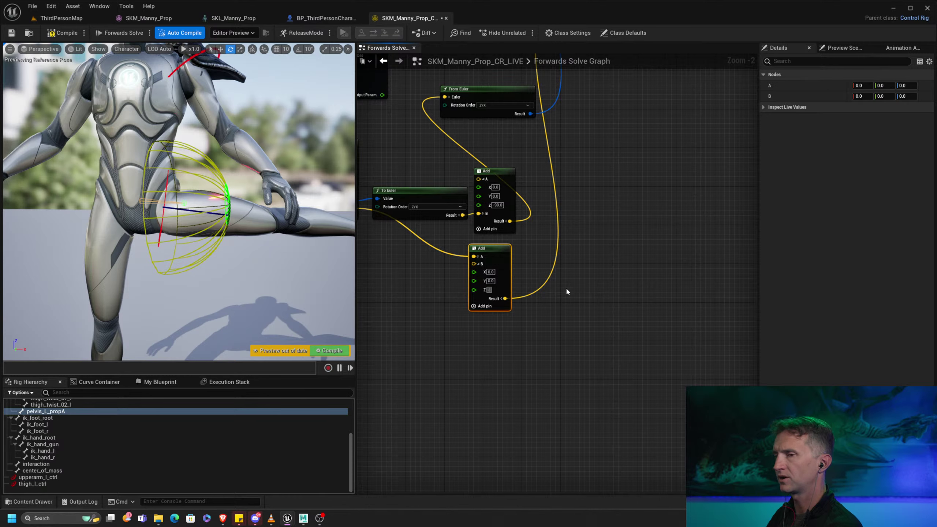
pyautogui.press('Return')
# Step: Try 10 and settle on 5 for the X value of the translation Add node's B input
pyautogui.click(490, 272)
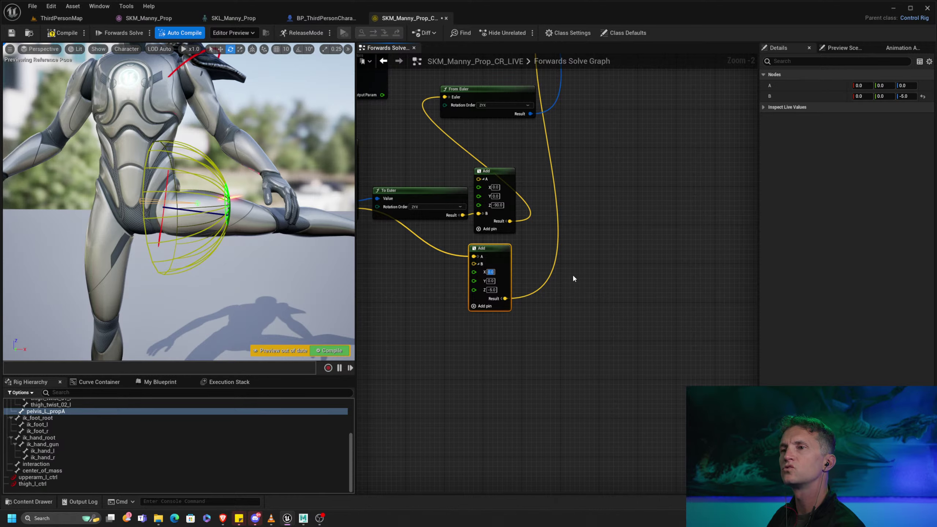
pyautogui.write('10')
pyautogui.press('Return')
pyautogui.write('5')
pyautogui.press('Return')
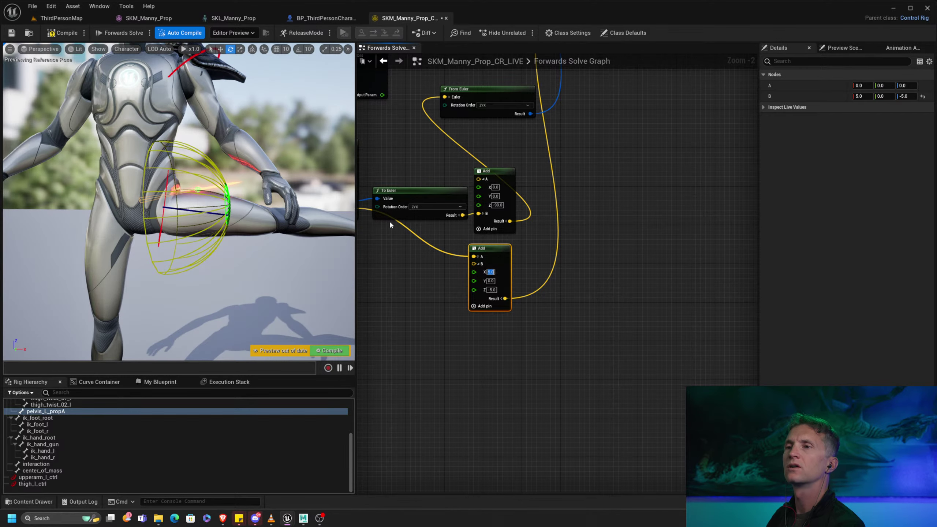
# Step: Tidy the graph by moving the initial Get Transform and To Euler nodes slightly upward
pyautogui.moveTo(456, 230); pyautogui.dragTo(561, 243, button='right')
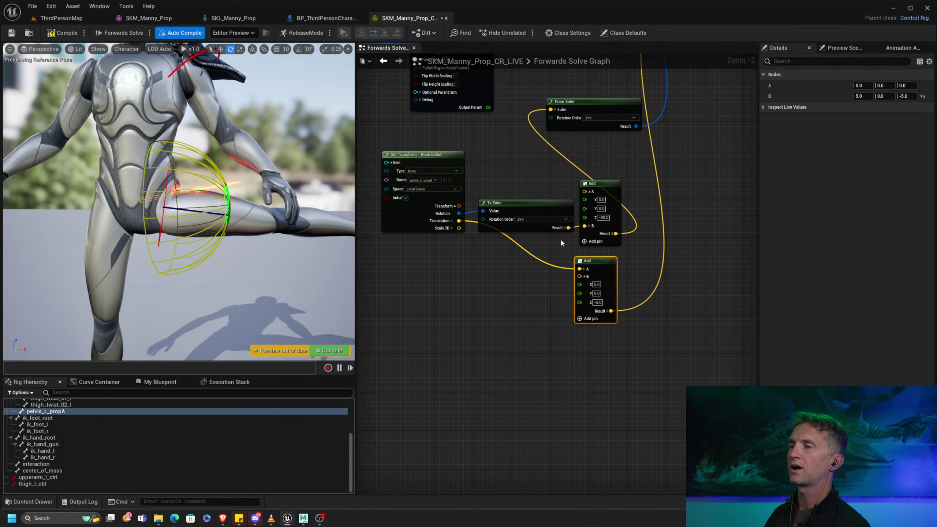
pyautogui.moveTo(442, 152); pyautogui.dragTo(443, 147)
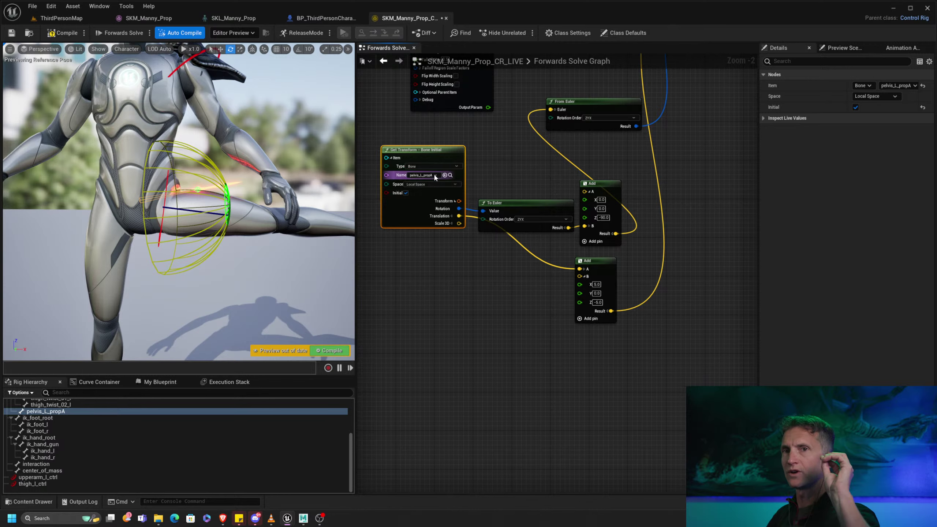
pyautogui.moveTo(527, 208); pyautogui.dragTo(527, 188)
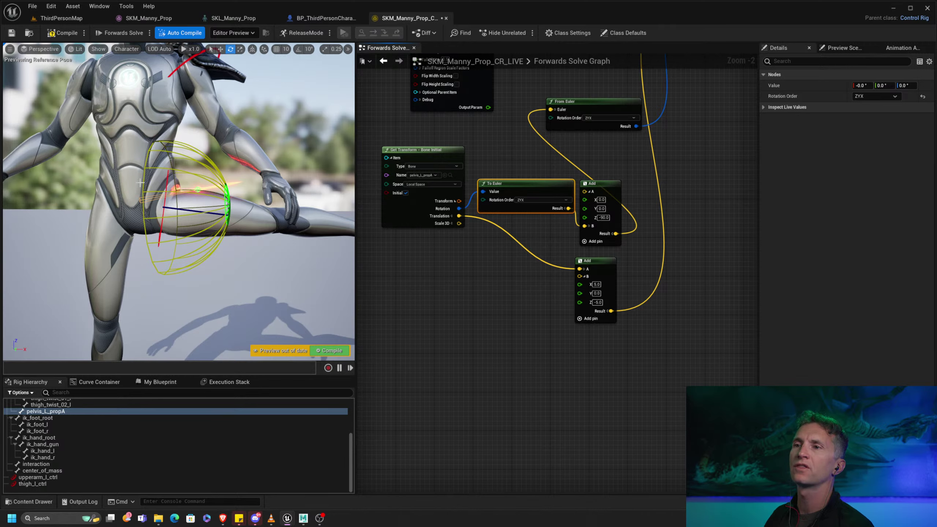
# Step: Lower the left leg to about -2° on Y with thigh_l_ctrl and connect the Spherical Pose Reader's Output Param to the Set Transform node's Weight
pyautogui.click(168, 176)
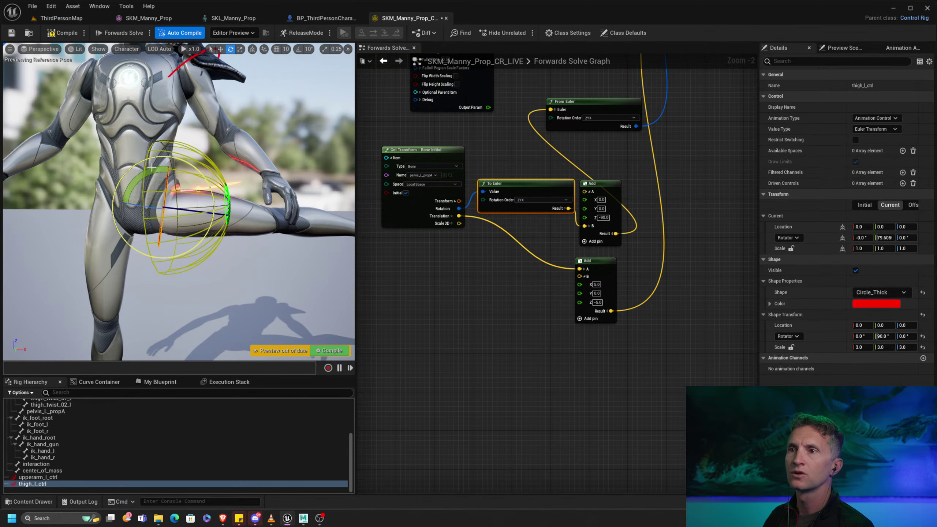
pyautogui.moveTo(139, 177)
pyautogui.mouseDown()
pyautogui.moveTo(120, 202)
pyautogui.moveTo(137, 180)
pyautogui.mouseUp()
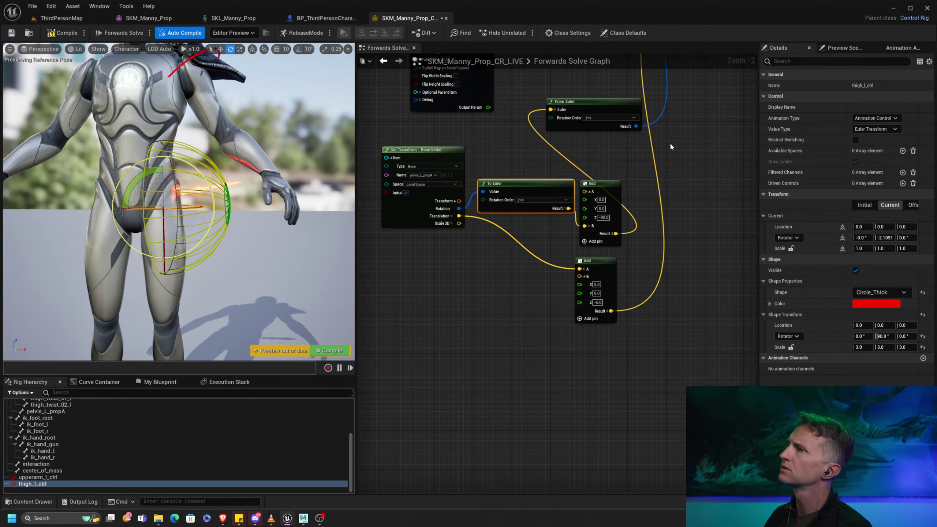
pyautogui.moveTo(649, 141); pyautogui.dragTo(609, 279, button='right')
pyautogui.moveTo(448, 247); pyautogui.dragTo(655, 143)
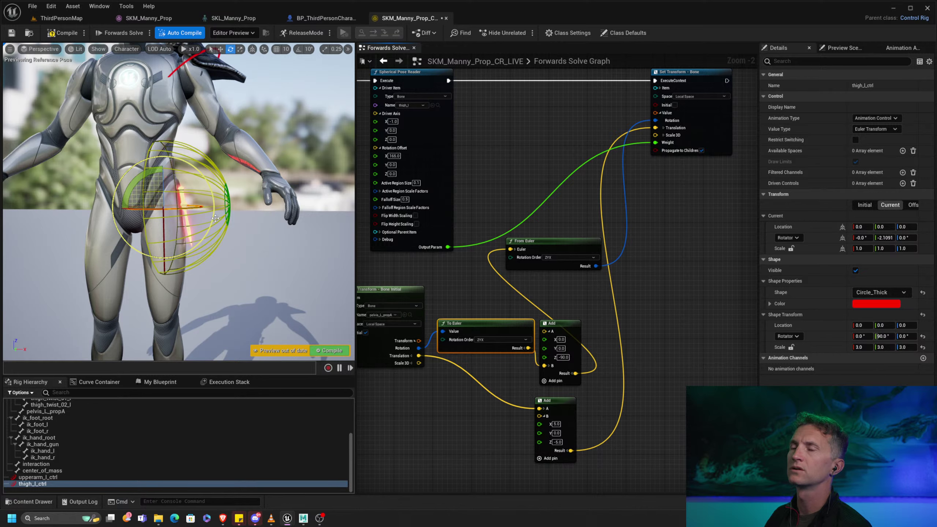
# Step: Swing the left leg with thigh_l_ctrl to test the weighted prop motion and examine the hip from several angles
pyautogui.moveTo(152, 170)
pyautogui.mouseDown()
pyautogui.moveTo(128, 185)
pyautogui.moveTo(165, 164)
pyautogui.mouseUp()
pyautogui.keyDown('alt'); pyautogui.moveTo(318, 251); pyautogui.dragTo(273, 252, button='right'); pyautogui.keyUp('alt')
pyautogui.keyDown('alt'); pyautogui.moveTo(273, 222); pyautogui.dragTo(221, 236); pyautogui.keyUp('alt')
pyautogui.keyDown('alt'); pyautogui.moveTo(221, 236); pyautogui.dragTo(264, 219, button='middle'); pyautogui.keyUp('alt')
pyautogui.keyDown('alt'); pyautogui.moveTo(264, 219); pyautogui.dragTo(295, 222); pyautogui.keyUp('alt')
pyautogui.keyDown('alt'); pyautogui.moveTo(278, 226); pyautogui.dragTo(308, 217, button='right'); pyautogui.keyUp('alt')
pyautogui.keyDown('alt'); pyautogui.moveTo(309, 217); pyautogui.dragTo(274, 226); pyautogui.keyUp('alt')
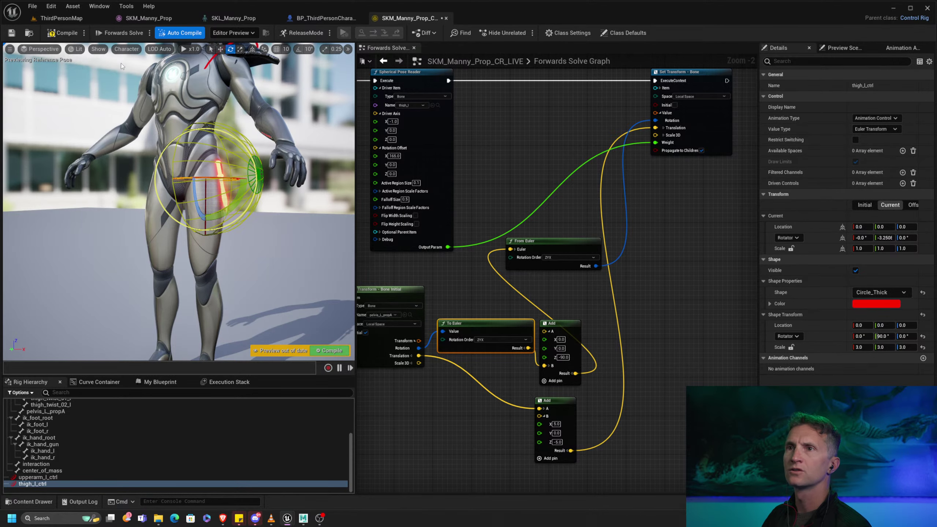
# Step: Compile the Control Rig and clear the control selection
pyautogui.click(62, 32)
pyautogui.click(243, 150)
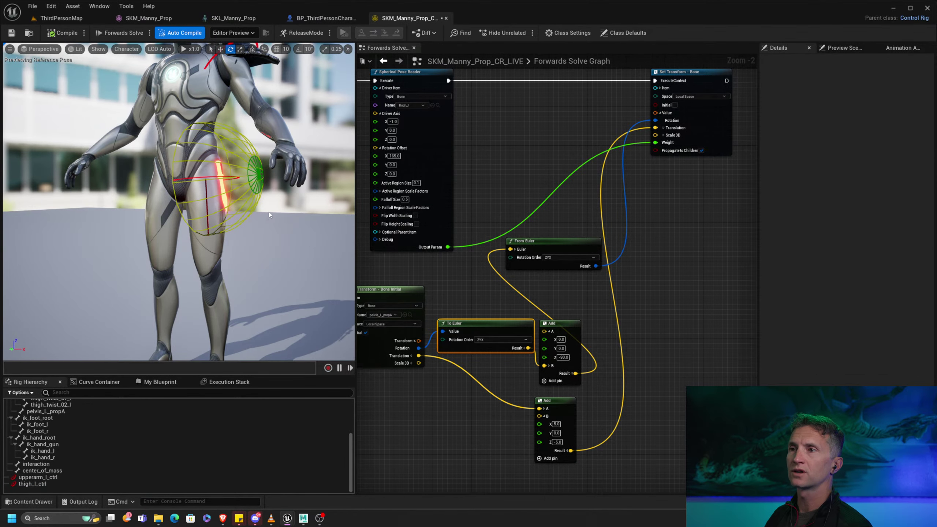
# Step: Review the whole Forwards Solve graph, from the thigh control through the Spherical Pose Reader to the prop's Set Transform node
pyautogui.moveTo(523, 172); pyautogui.dragTo(527, 248, button='right')
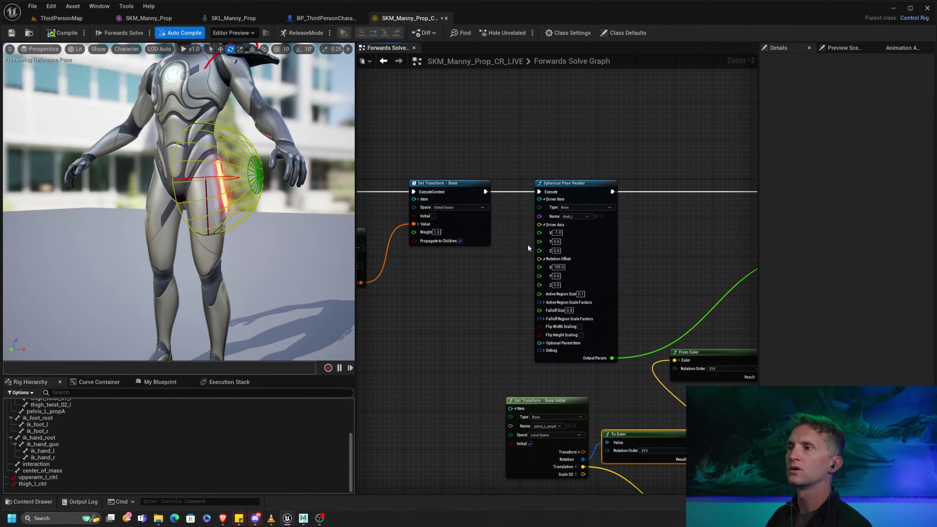
pyautogui.moveTo(494, 277); pyautogui.dragTo(527, 265, button='right')
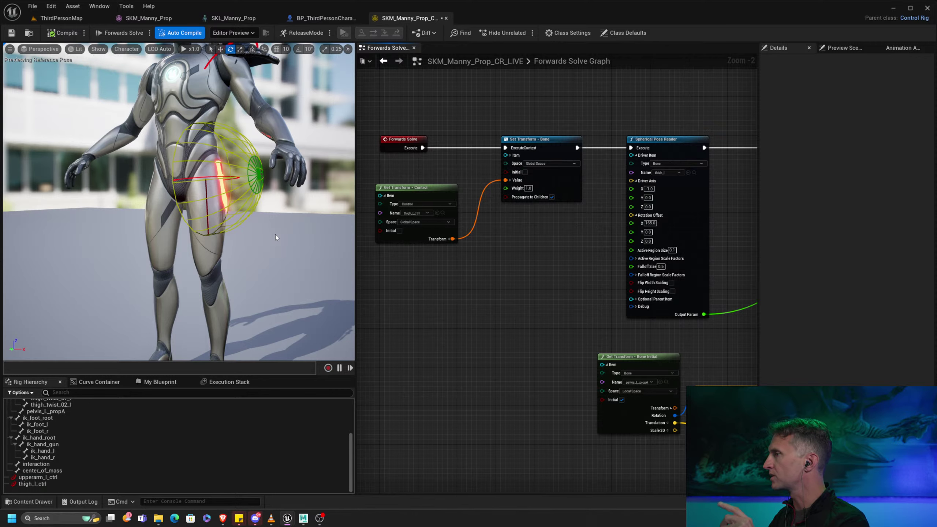
pyautogui.keyDown('alt'); pyautogui.moveTo(186, 131); pyautogui.dragTo(180, 149, button='middle'); pyautogui.keyUp('alt')
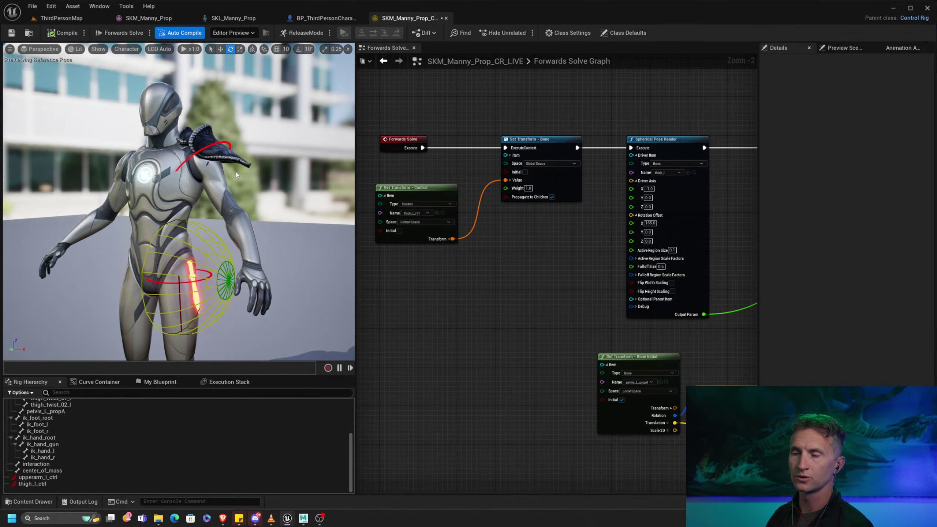
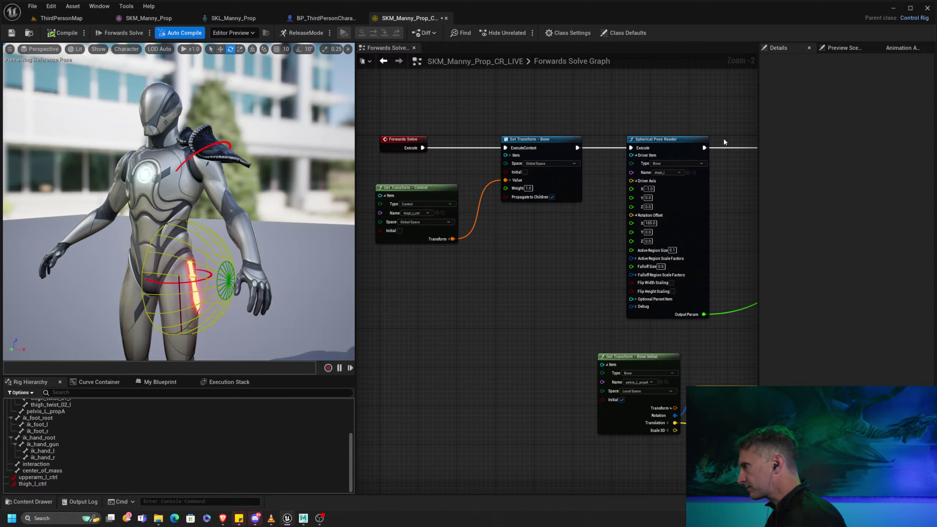
pyautogui.hotkey('alt', 'Tab')
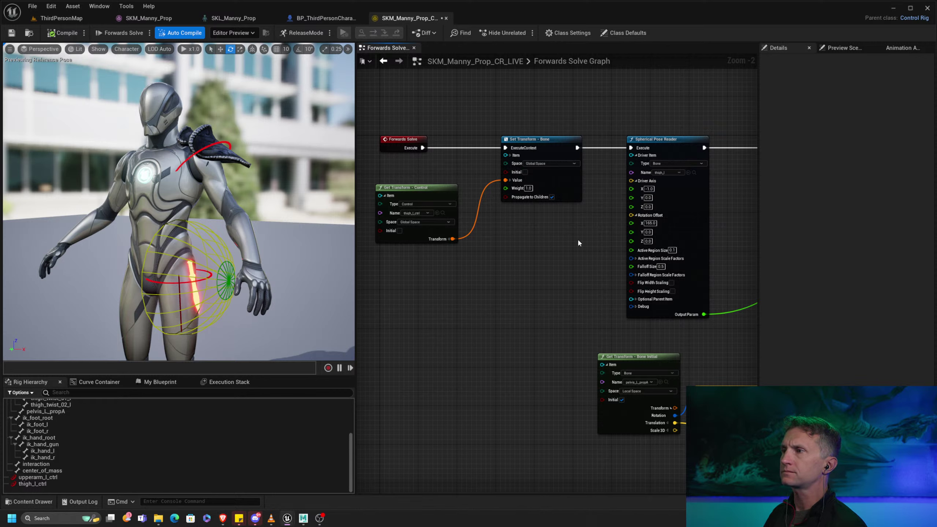
pyautogui.hotkey('alt', 'Tab')
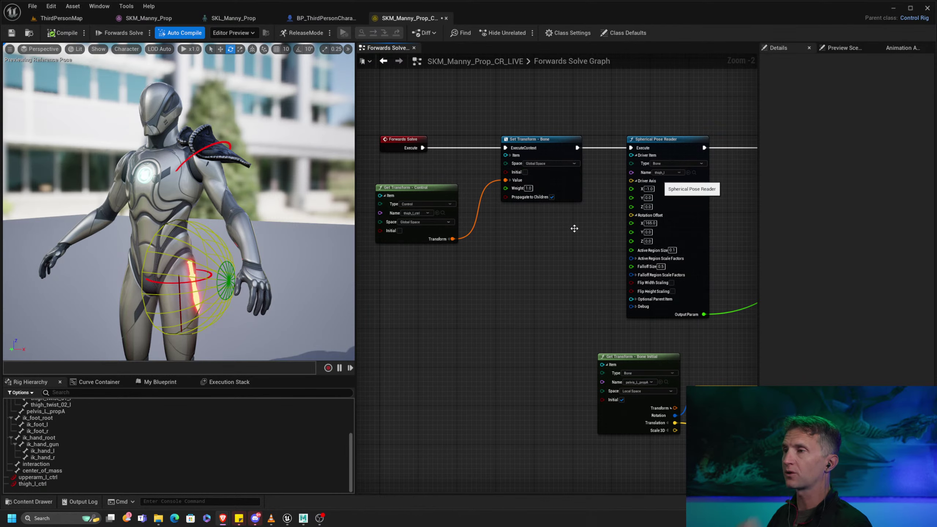
pyautogui.moveTo(526, 265)
pyautogui.mouseDown(button='right')
pyautogui.moveTo(547, 251)
pyautogui.moveTo(524, 260)
pyautogui.mouseUp(button='right')
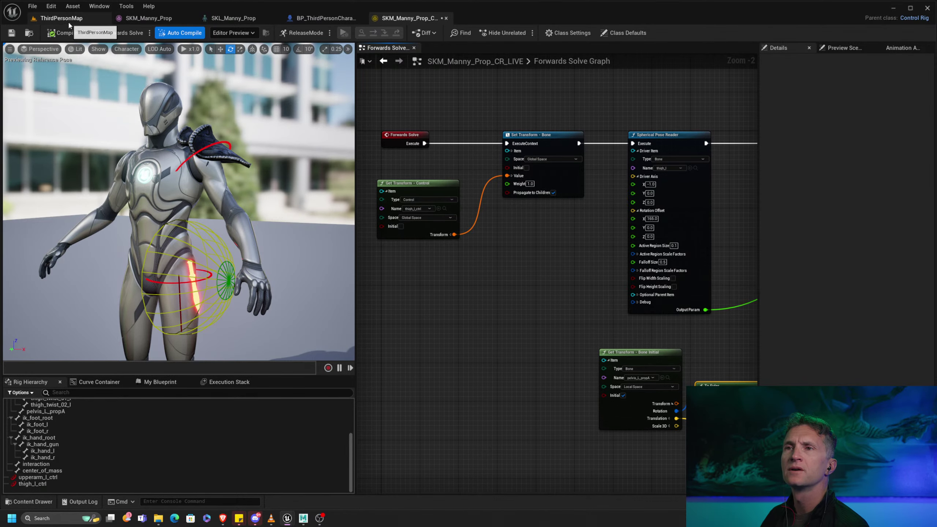
pyautogui.moveTo(547, 213); pyautogui.dragTo(471, 186, button='right')
pyautogui.scroll(-1, 470, 186)
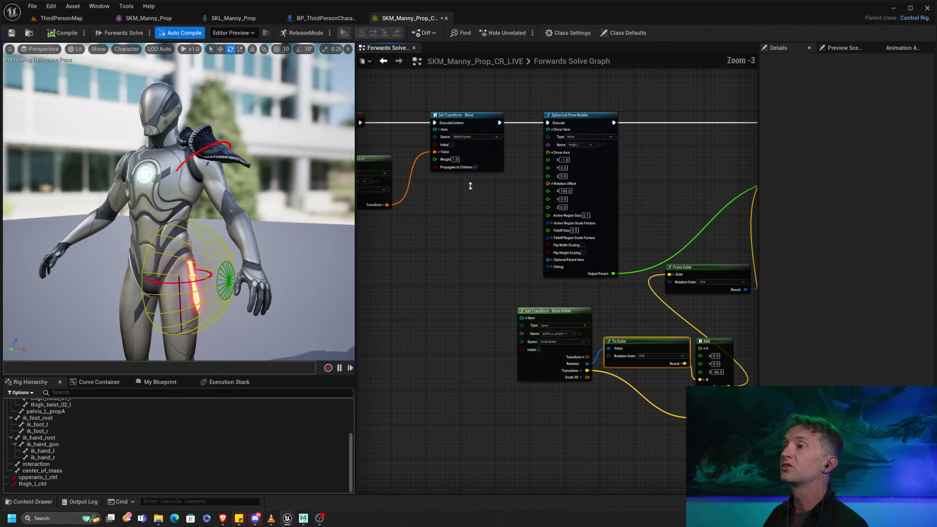
pyautogui.moveTo(595, 193); pyautogui.dragTo(526, 189, button='right')
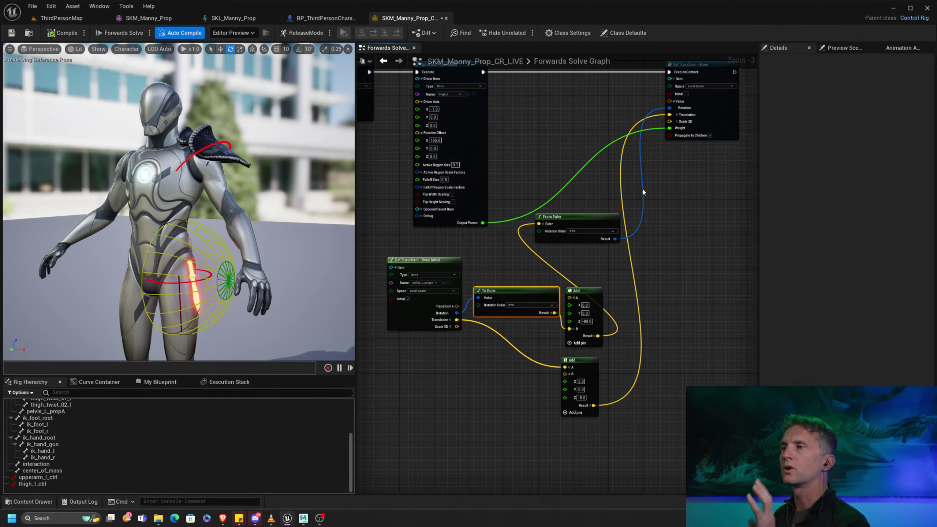
pyautogui.scroll(-3, 628, 215)
pyautogui.moveTo(631, 211); pyautogui.dragTo(564, 222, button='right')
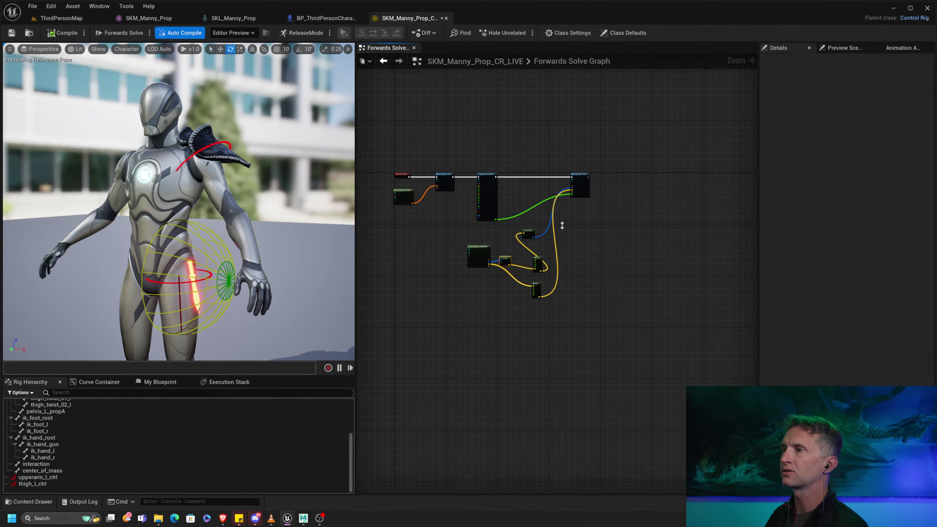
# Step: Group the Spherical Pose Reader and the prop transform nodes inside a comment titled "Pelvis Props"
pyautogui.scroll(1, 564, 223)
pyautogui.moveTo(430, 137); pyautogui.dragTo(695, 296)
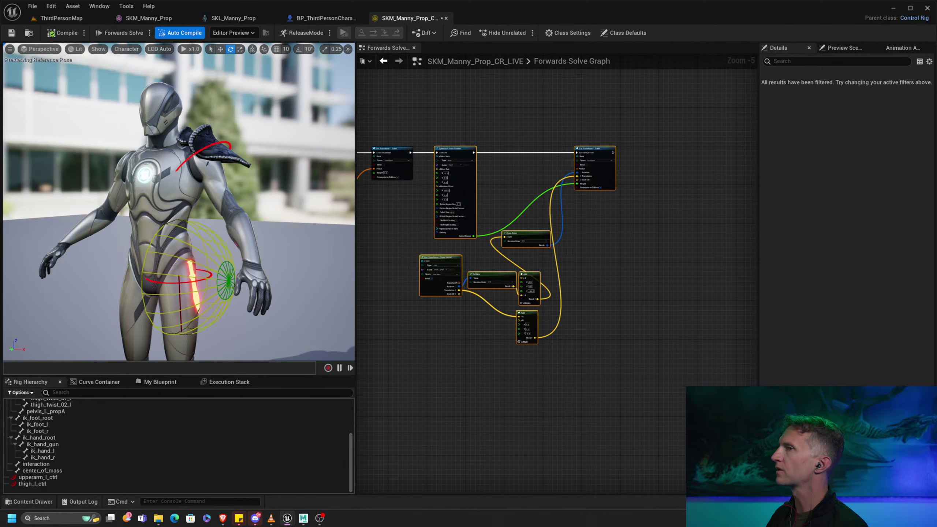
pyautogui.moveTo(646, 220); pyautogui.dragTo(376, 212, button='right')
pyautogui.moveTo(483, 202); pyautogui.dragTo(628, 196, button='right')
pyautogui.scroll(-2, 625, 196)
pyautogui.moveTo(444, 144); pyautogui.dragTo(624, 293)
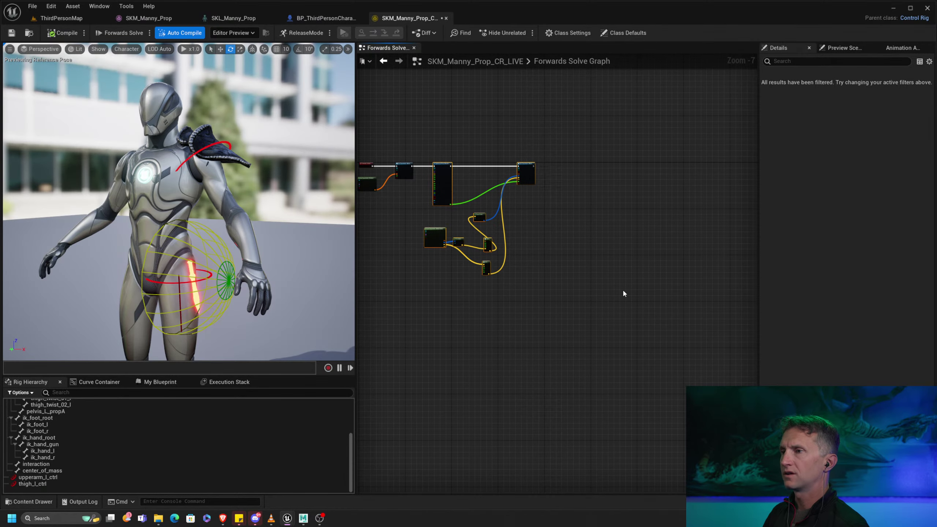
pyautogui.press('c')
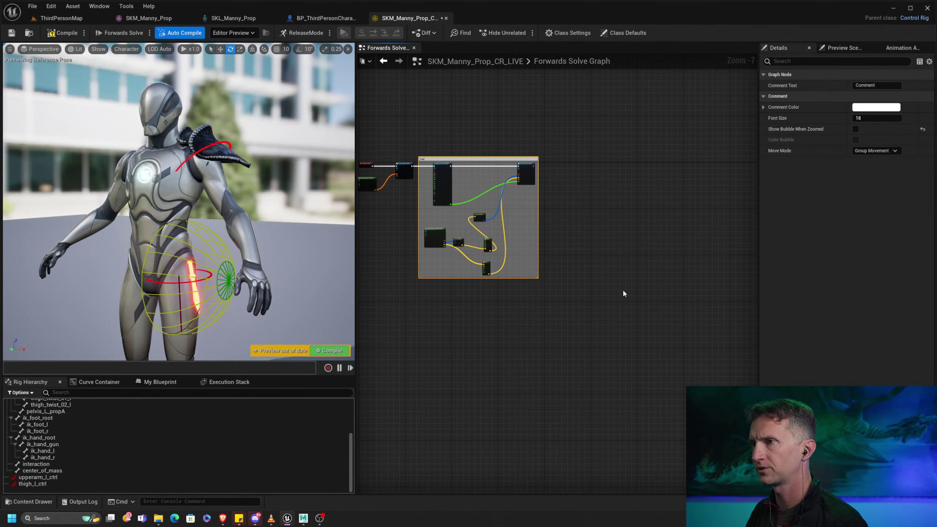
pyautogui.write('Pelvis Props')
pyautogui.press('Return')
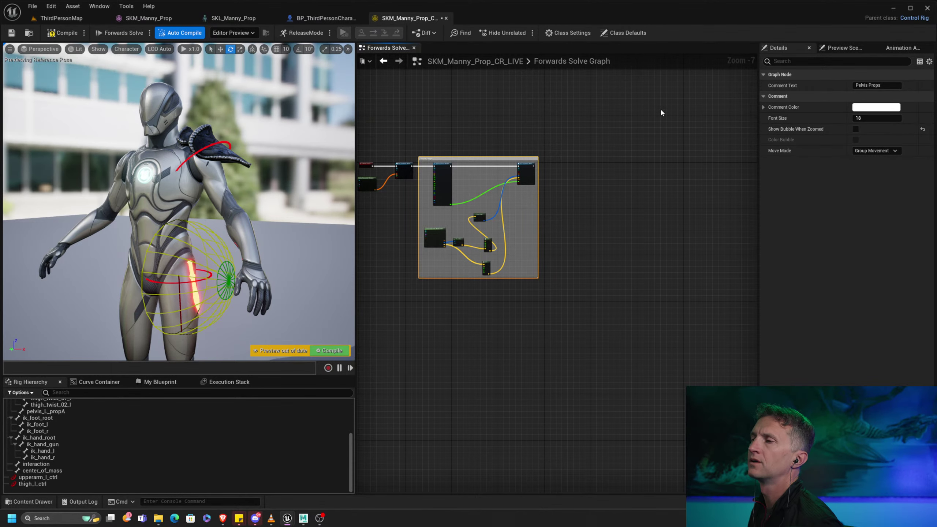
# Step: Paste a copy of the pelvis prop node network in the empty graph area beside the Pelvis Props comment
pyautogui.moveTo(590, 207); pyautogui.dragTo(505, 207, button='right')
pyautogui.hotkey('ctrl', 'v')
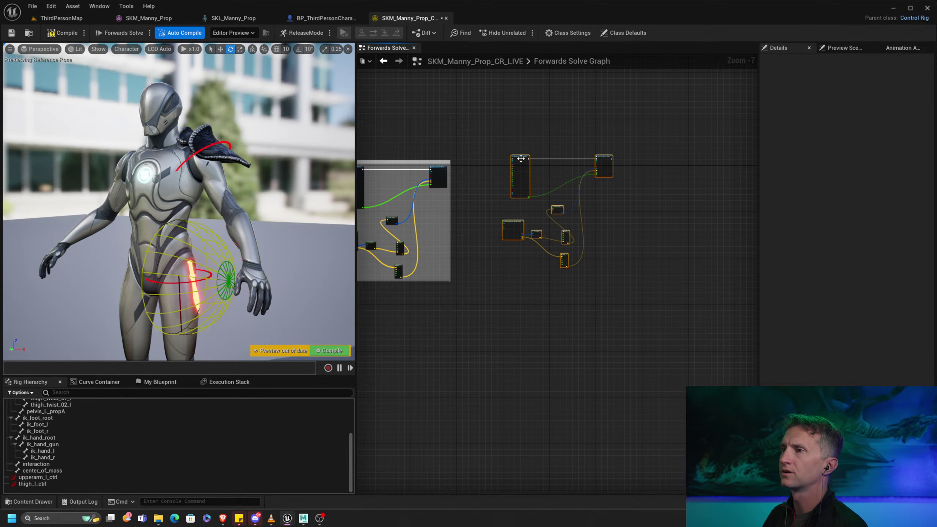
pyautogui.scroll(1, 498, 146)
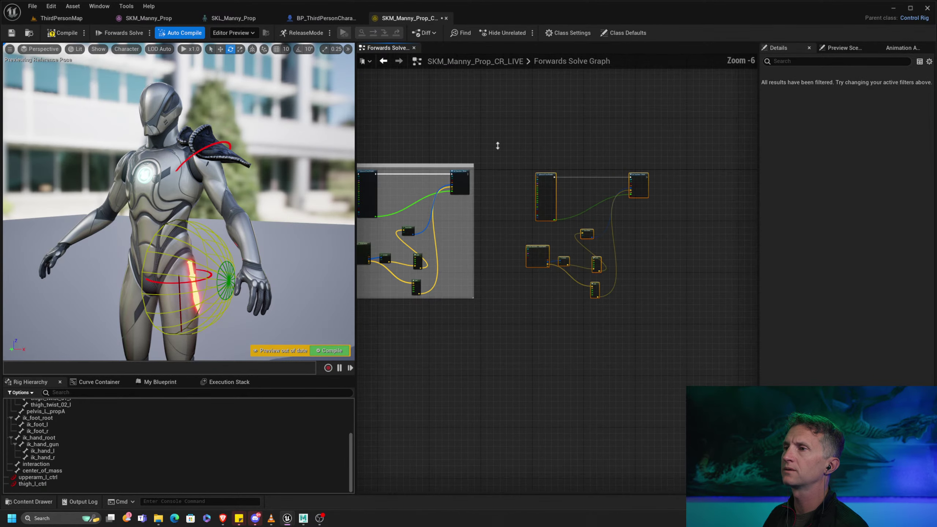
# Step: Move the Forwards Solve node away from the thigh nodes to make room for more nodes in the chain
pyautogui.scroll(1, 498, 146)
pyautogui.moveTo(498, 146); pyautogui.dragTo(701, 148, button='right')
pyautogui.moveTo(475, 159); pyautogui.dragTo(607, 149, button='right')
pyautogui.scroll(5, 607, 149)
pyautogui.moveTo(600, 211); pyautogui.dragTo(419, 219)
# Step: Rotate upperarm_l_ctrl about 9° on Y to test the shoulder control, and compile the rig to reset it
pyautogui.click(231, 144)
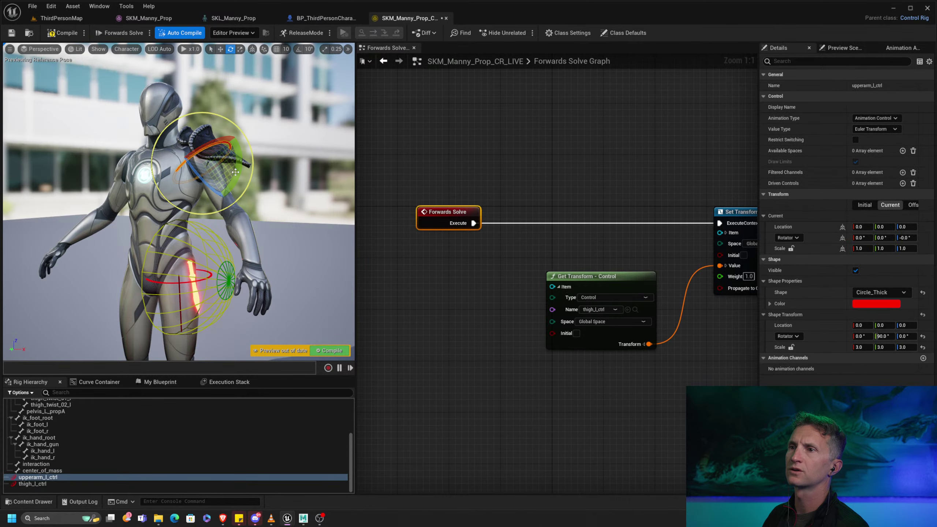
pyautogui.moveTo(239, 176); pyautogui.dragTo(227, 195)
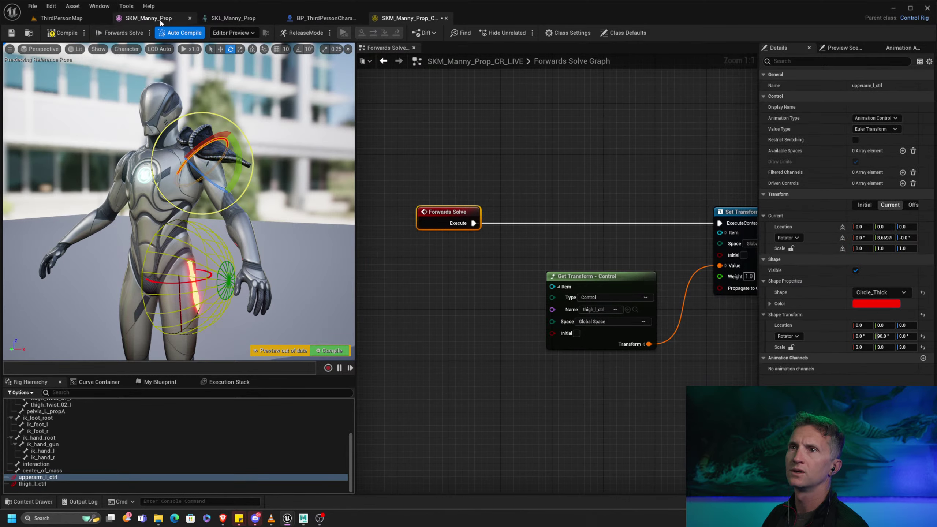
pyautogui.click(62, 33)
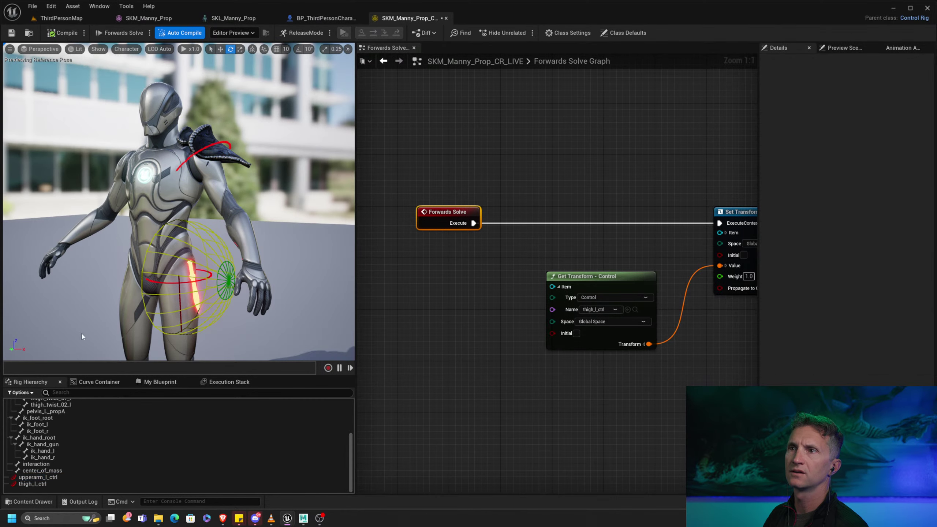
# Step: Add a Get Transform node for upperarm_l_ctrl below Forwards Solve and expand the spine_01 bone branch of the hierarchy
pyautogui.click(51, 478)
pyautogui.moveTo(383, 298); pyautogui.dragTo(501, 126)
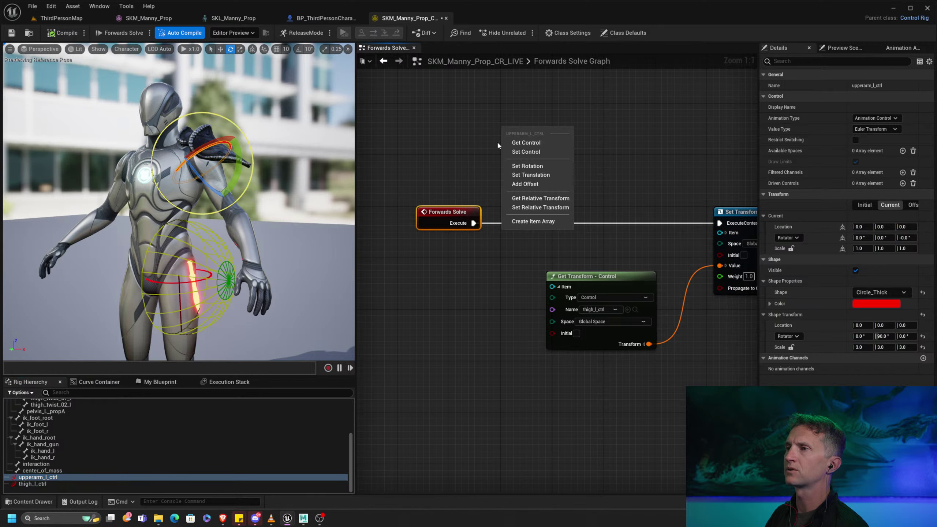
pyautogui.click(516, 145)
pyautogui.moveTo(551, 141); pyautogui.dragTo(417, 292)
pyautogui.scroll(4, 72, 428)
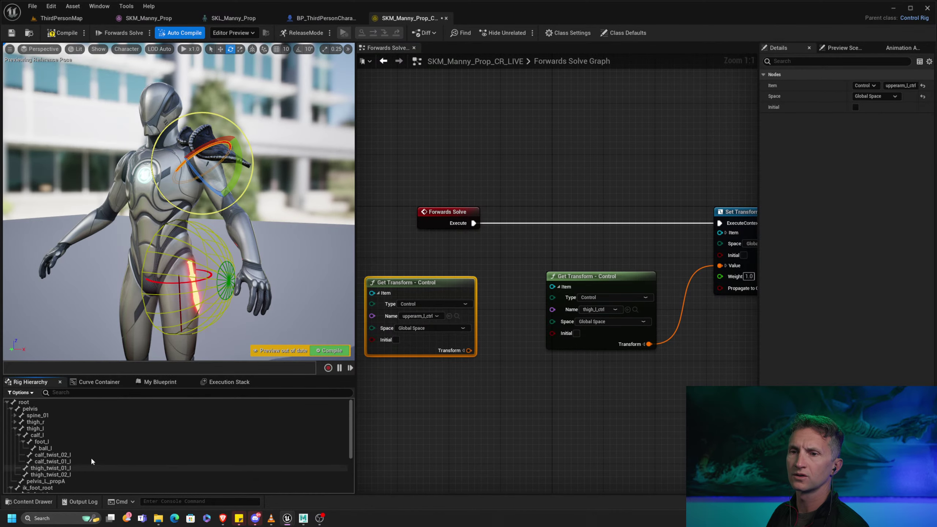
pyautogui.click(15, 415)
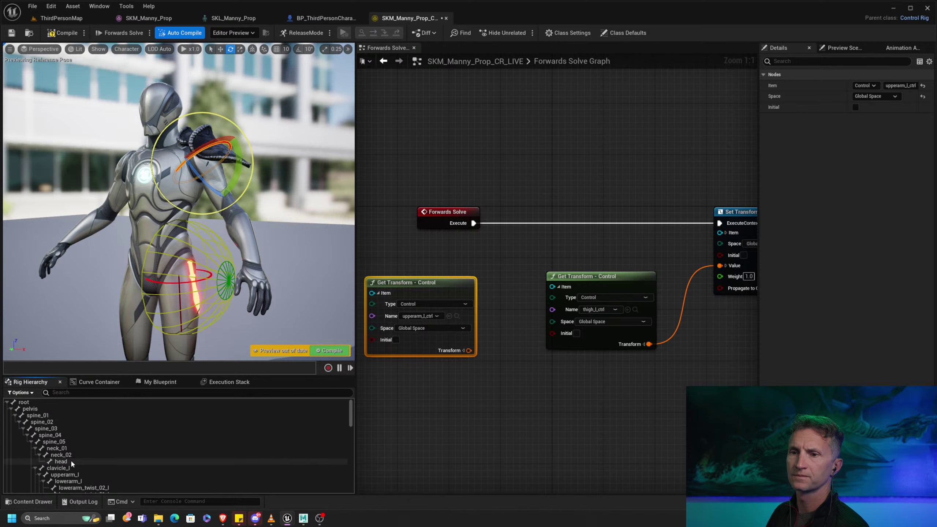
pyautogui.moveTo(79, 474); pyautogui.dragTo(571, 166)
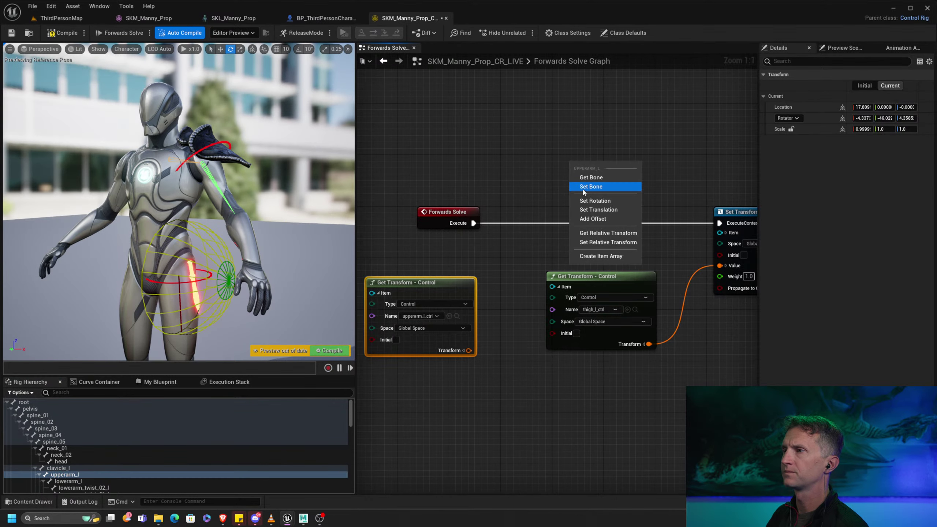
pyautogui.click(616, 210)
pyautogui.click(628, 193)
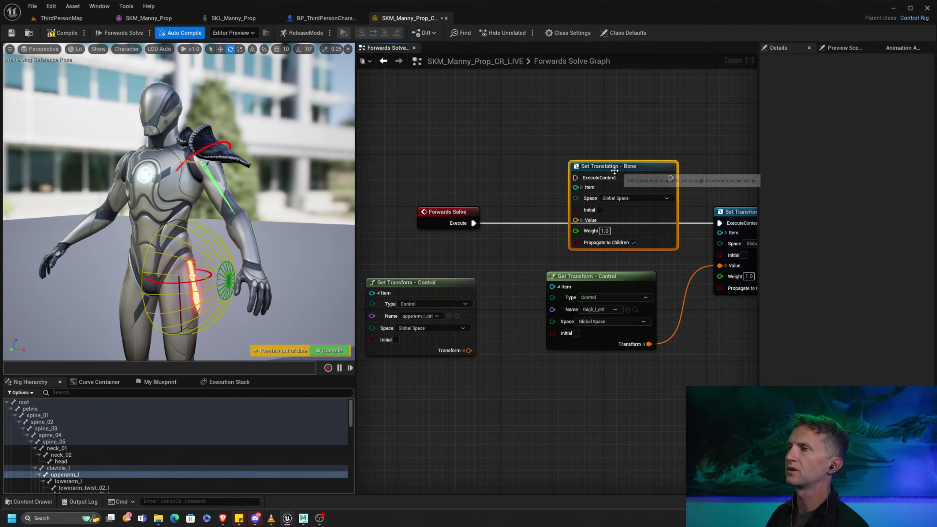
pyautogui.press('Delete')
# Step: Add a Set Transform node for the upperarm_l bone directly after Forwards Solve, drive its Value with upperarm_l_ctrl's transform, and compile
pyautogui.moveTo(65, 475); pyautogui.dragTo(552, 144)
pyautogui.click(586, 169)
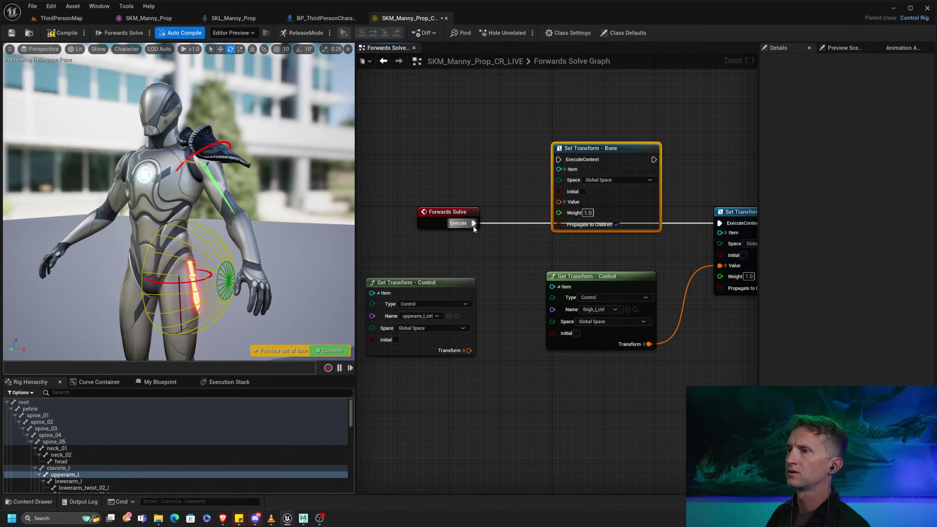
pyautogui.moveTo(474, 223); pyautogui.dragTo(559, 159)
pyautogui.moveTo(654, 159); pyautogui.dragTo(720, 223)
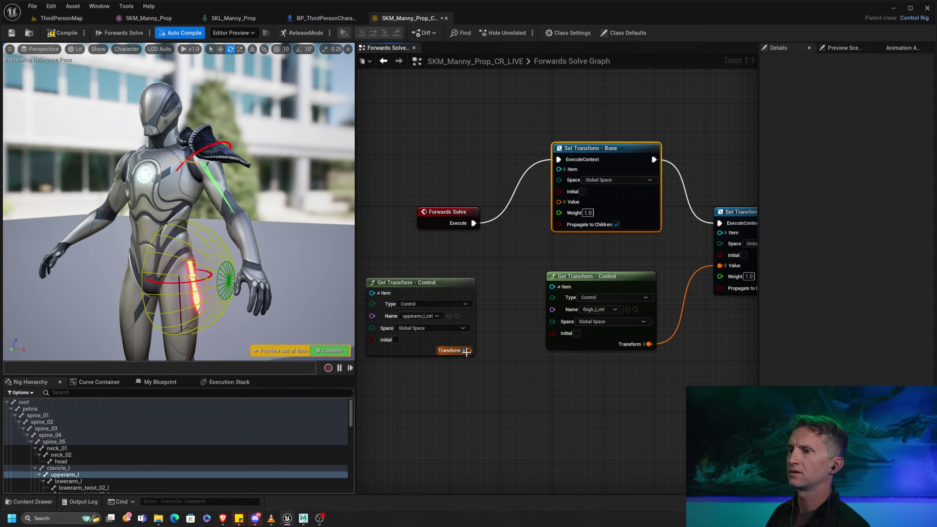
pyautogui.moveTo(467, 352); pyautogui.dragTo(559, 202)
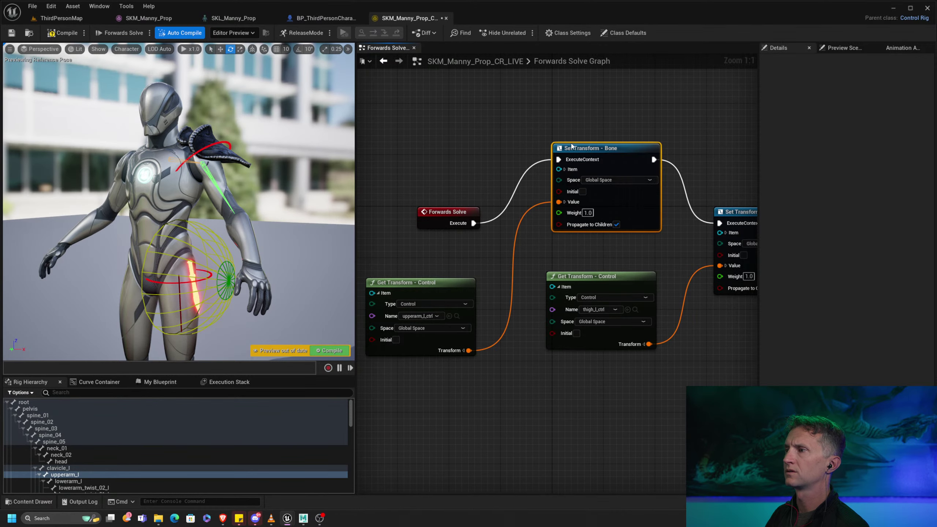
pyautogui.click(55, 34)
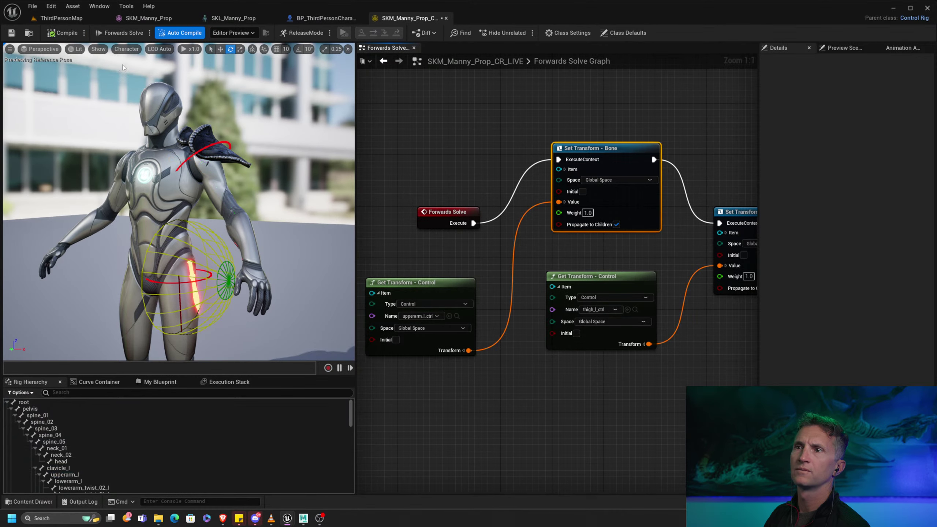
# Step: Raise the left arm about 48° on Y with upperarm_l_ctrl to test the connection, and recompile to reset the pose
pyautogui.click(224, 141)
pyautogui.moveTo(252, 175); pyautogui.dragTo(233, 172)
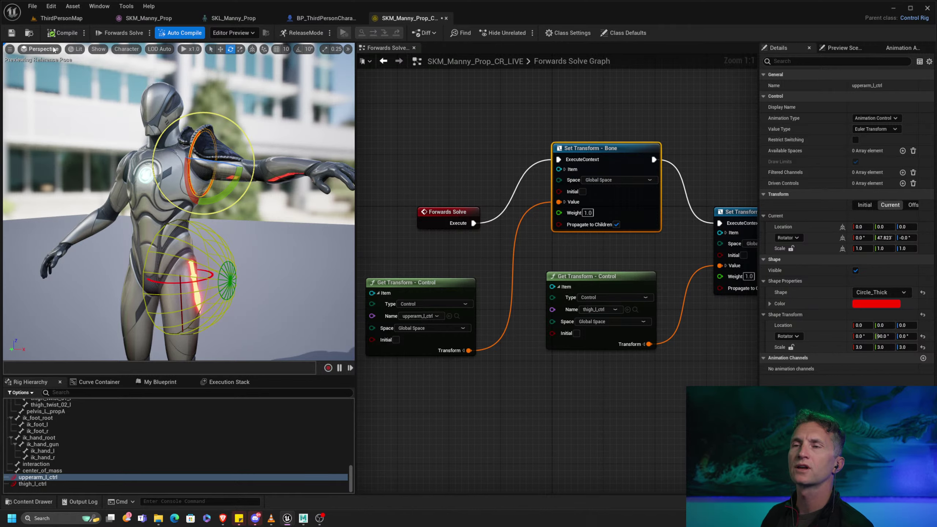
pyautogui.click(64, 36)
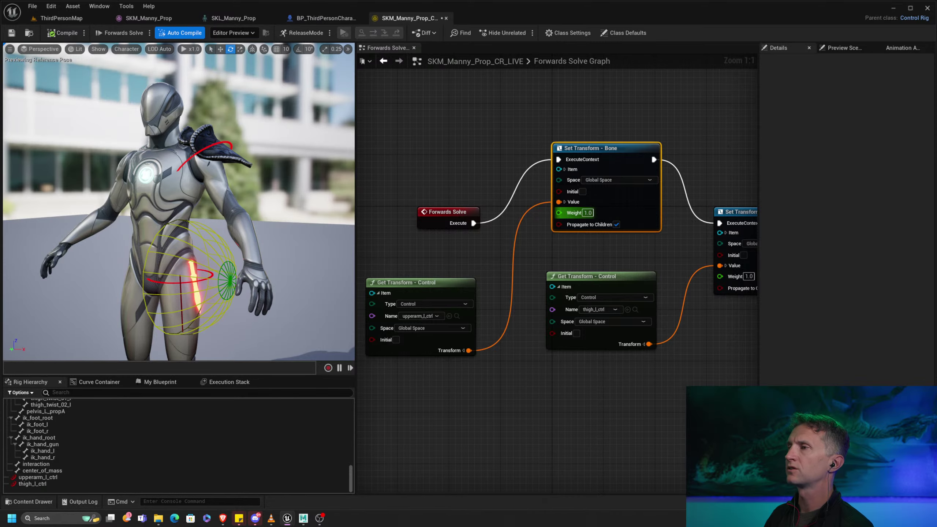
# Step: Set the Driver Item of the copied Spherical Pose Reader to the upperarm_l bone
pyautogui.moveTo(573, 213); pyautogui.dragTo(358, 155, button='right')
pyautogui.moveTo(701, 195); pyautogui.dragTo(419, 170, button='right')
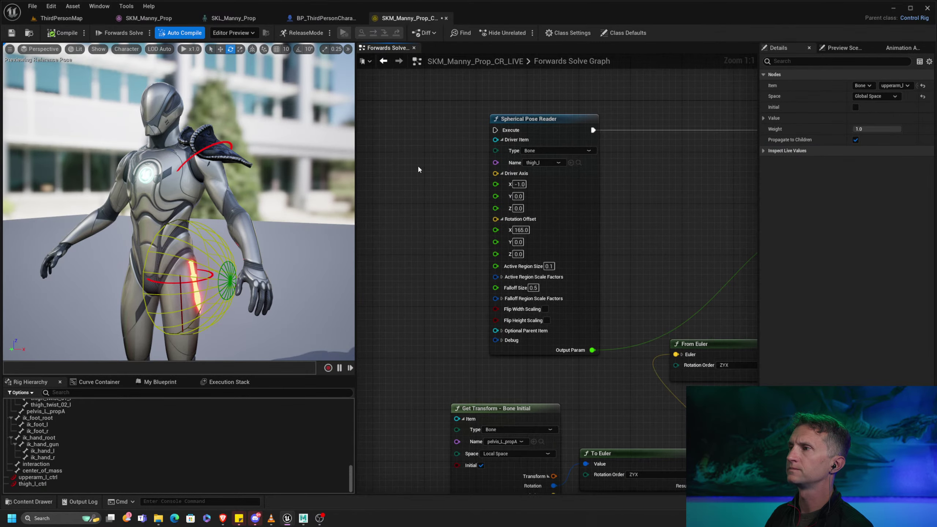
pyautogui.scroll(1, 93, 437)
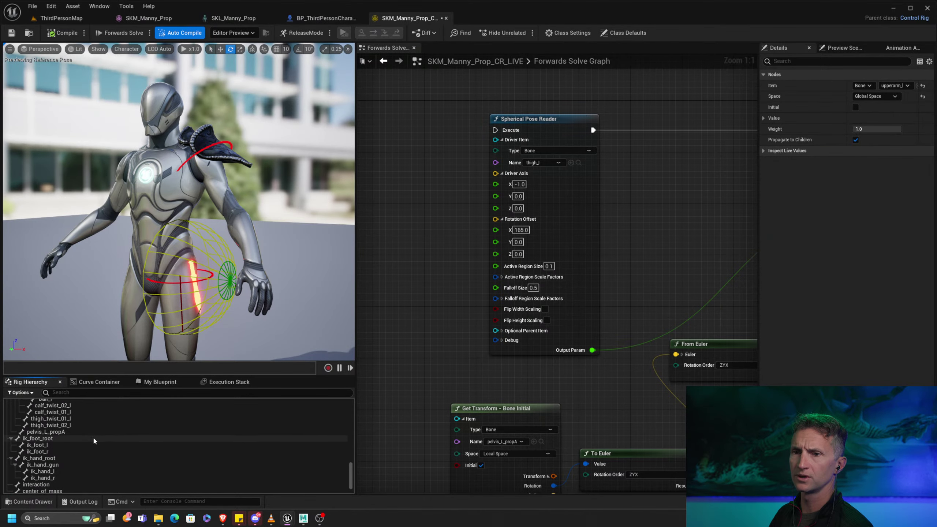
pyautogui.click(74, 432)
pyautogui.scroll(4, 78, 443)
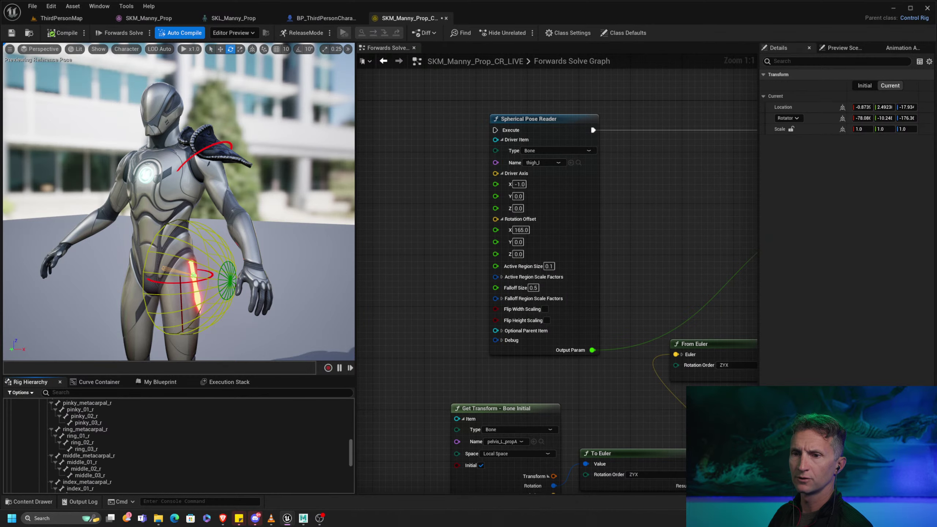
pyautogui.scroll(7, 100, 444)
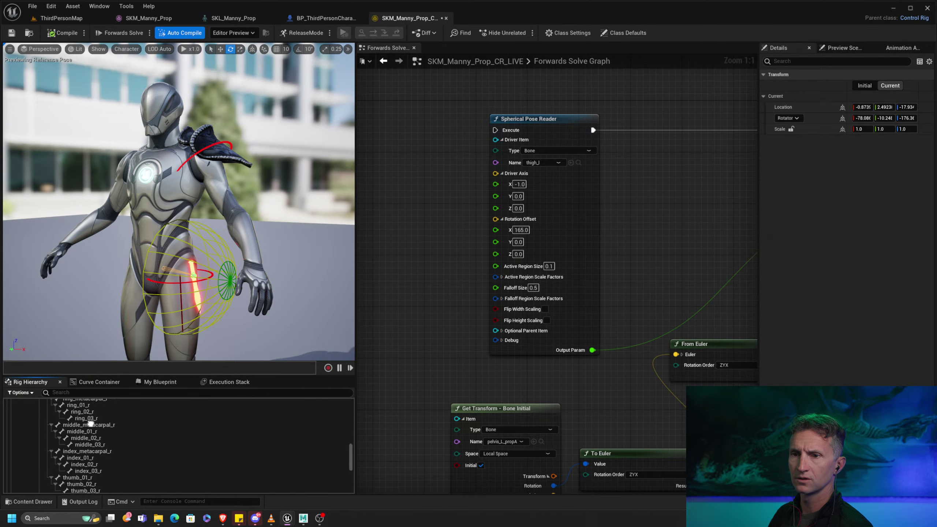
pyautogui.scroll(1, 103, 462)
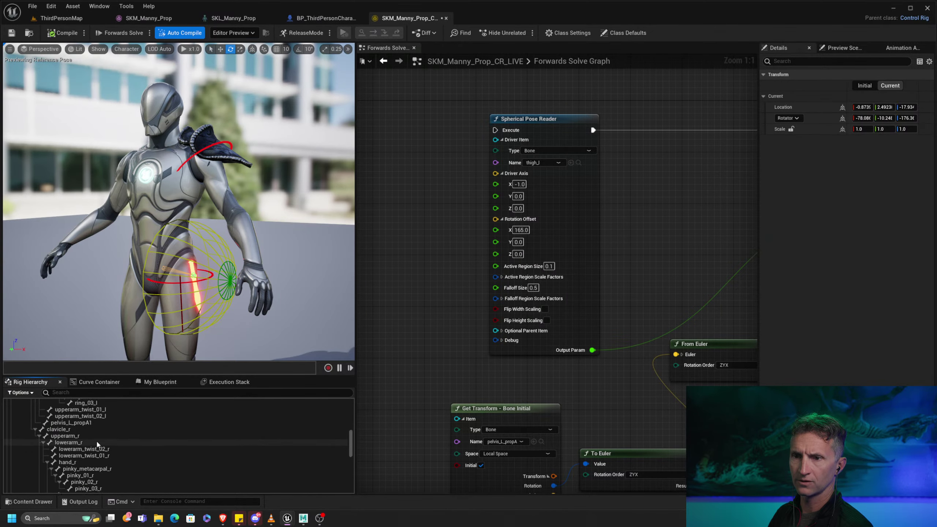
pyautogui.click(129, 418)
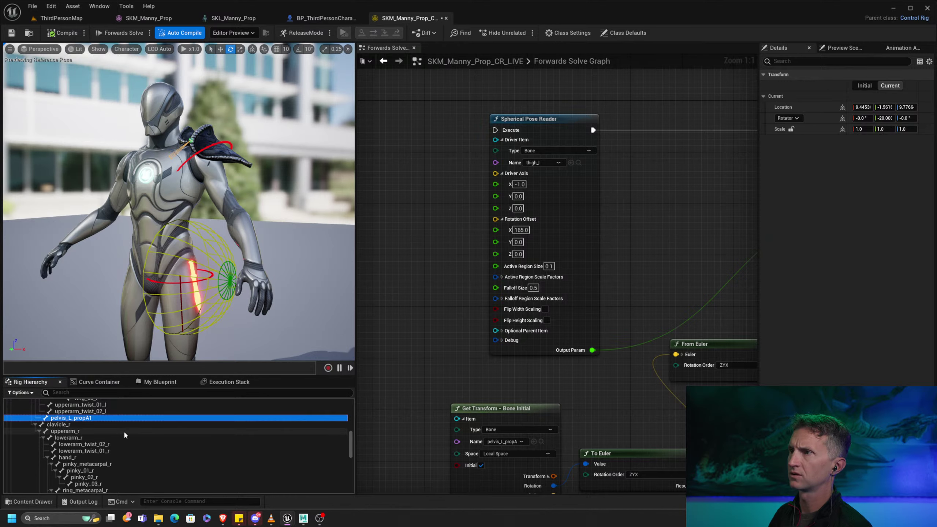
pyautogui.scroll(8, 116, 427)
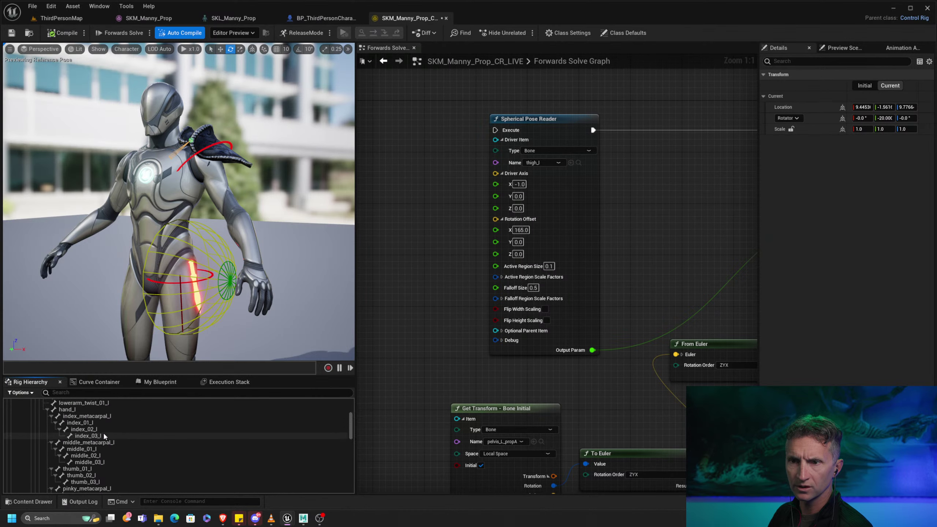
pyautogui.scroll(1, 99, 421)
pyautogui.moveTo(84, 407); pyautogui.dragTo(85, 402)
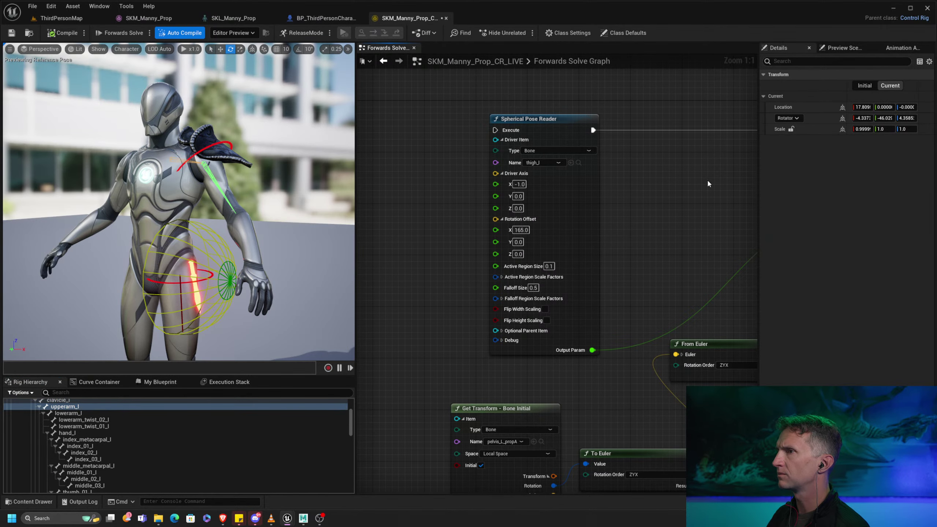
pyautogui.click(572, 164)
# Step: Expand the Item of the copied Set Transform node and assign the shoulder prop bone pelvis_L_propA1 to it
pyautogui.moveTo(665, 256); pyautogui.dragTo(360, 240, button='right')
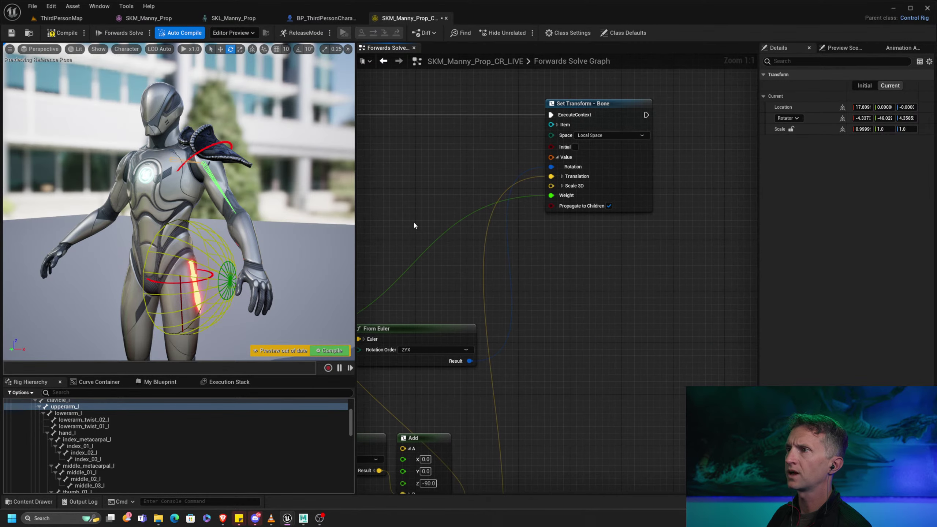
pyautogui.click(557, 126)
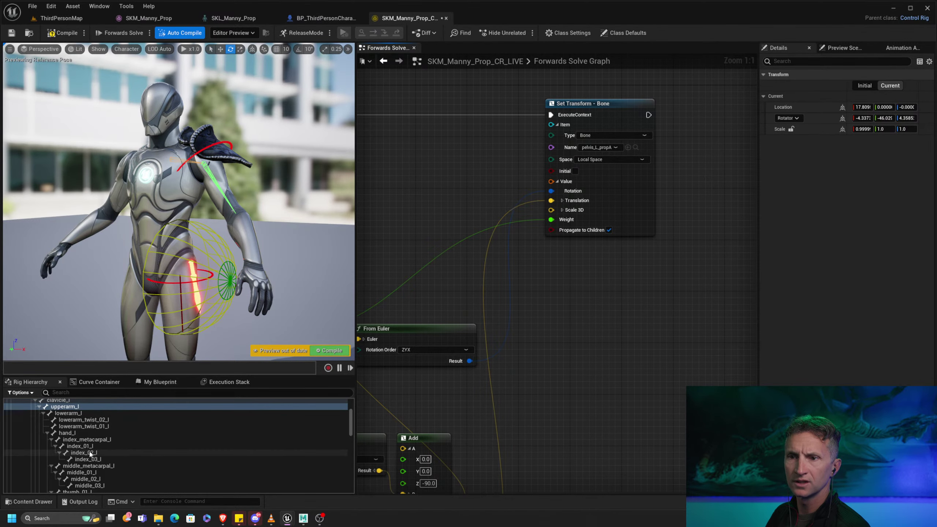
pyautogui.click(31, 382)
pyautogui.scroll(-1, 44, 410)
pyautogui.click(43, 406)
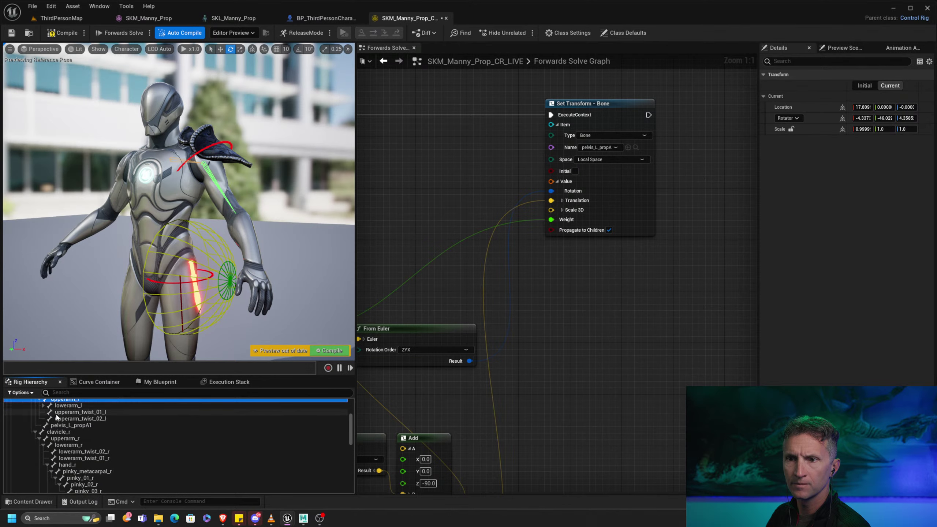
pyautogui.click(70, 426)
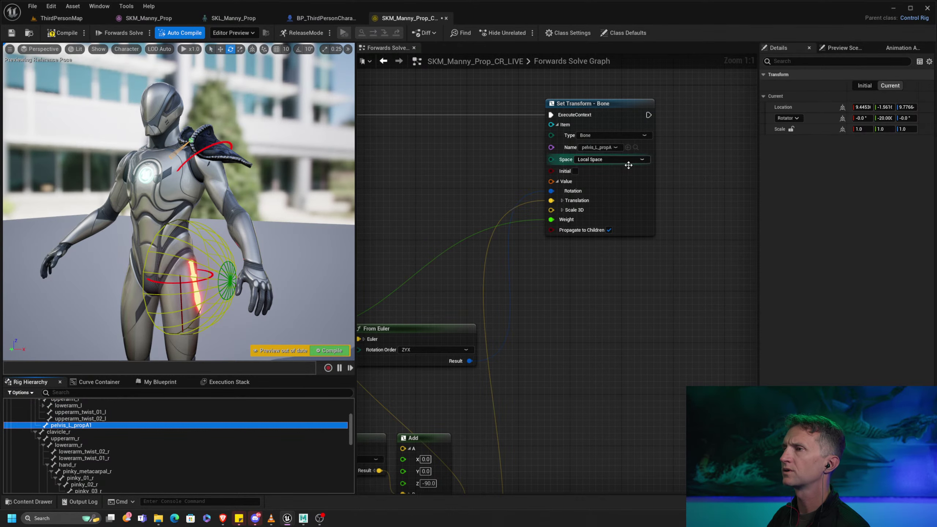
pyautogui.click(627, 148)
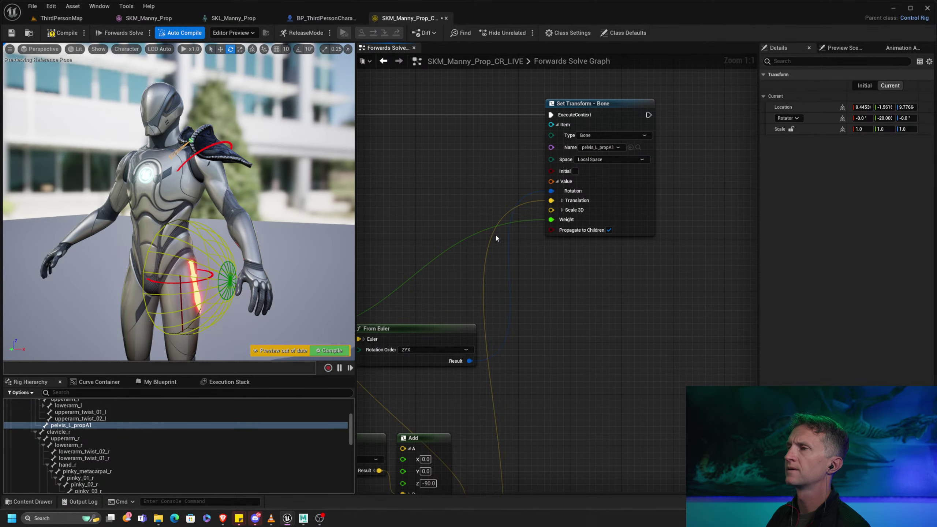
# Step: Assign pelvis_L_propA1 as the bone of the copied initial Get Transform node
pyautogui.moveTo(448, 228); pyautogui.dragTo(641, 125, button='right')
pyautogui.moveTo(495, 212); pyautogui.dragTo(668, 121, button='right')
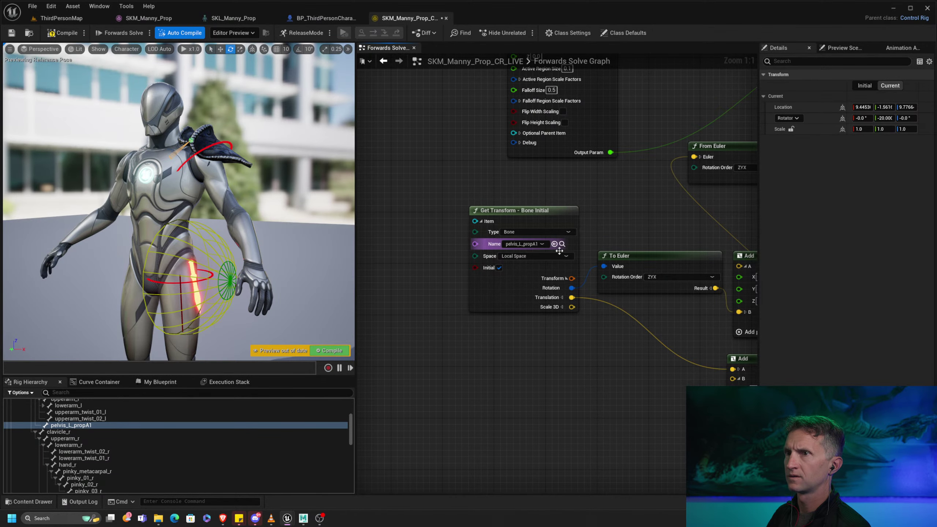
pyautogui.moveTo(593, 232); pyautogui.dragTo(561, 205, button='right')
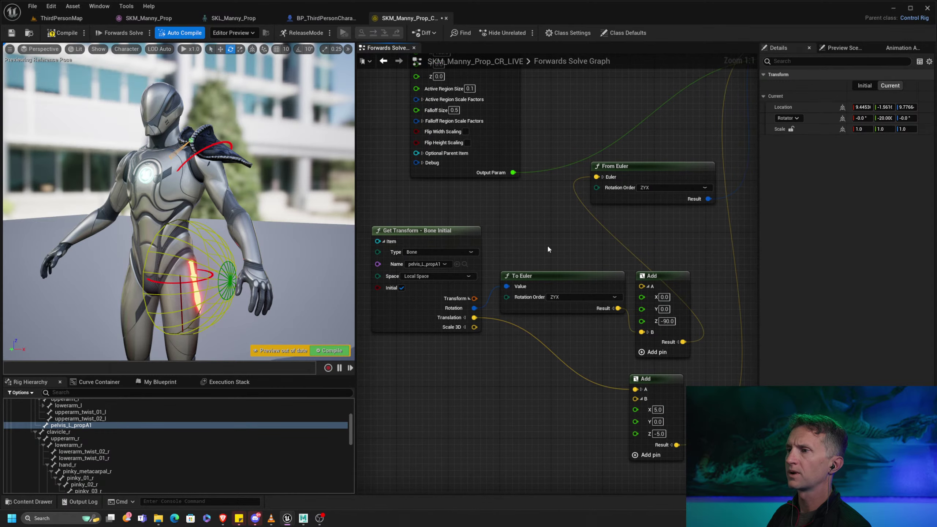
pyautogui.scroll(-2, 546, 244)
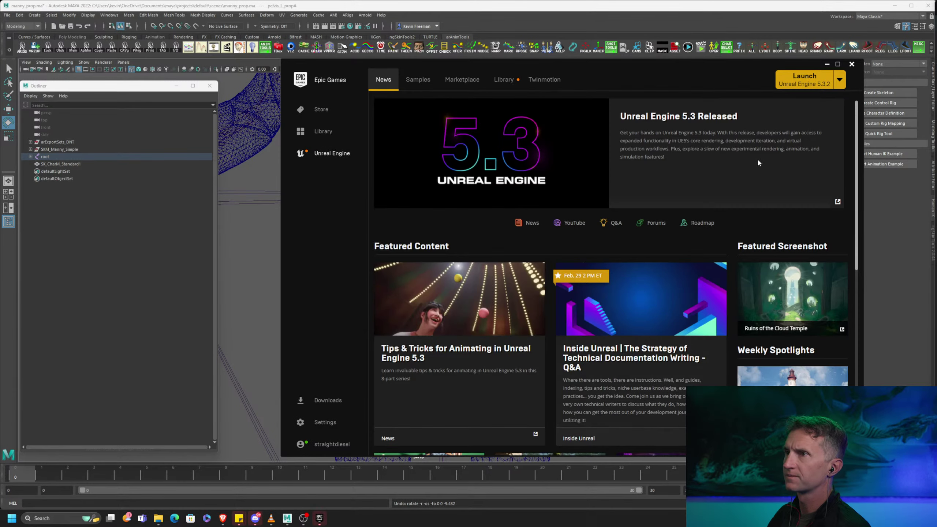
# Step: Switch to the Epic Games Launcher, open the SphereReaderLive project from the library, and maximize its editor window
pyautogui.click(504, 80)
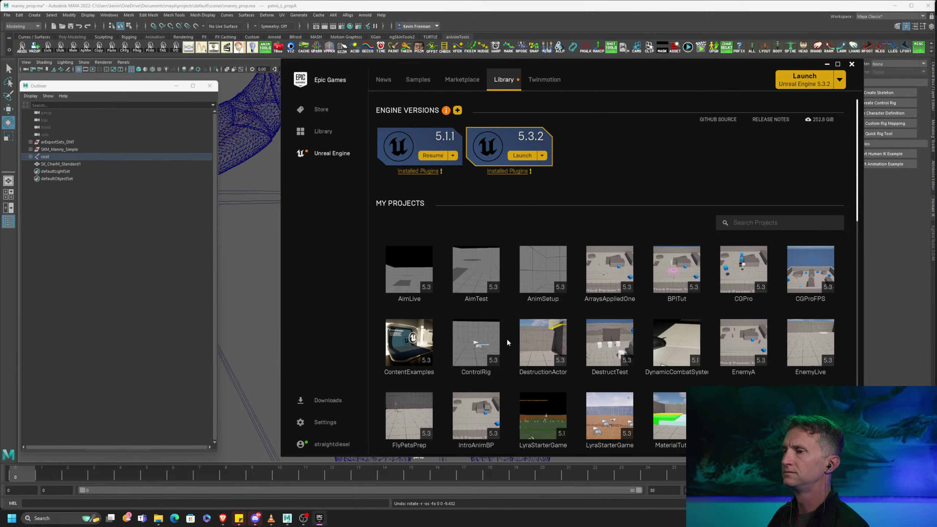
pyautogui.click(857, 291)
pyautogui.moveTo(857, 316); pyautogui.dragTo(871, 267)
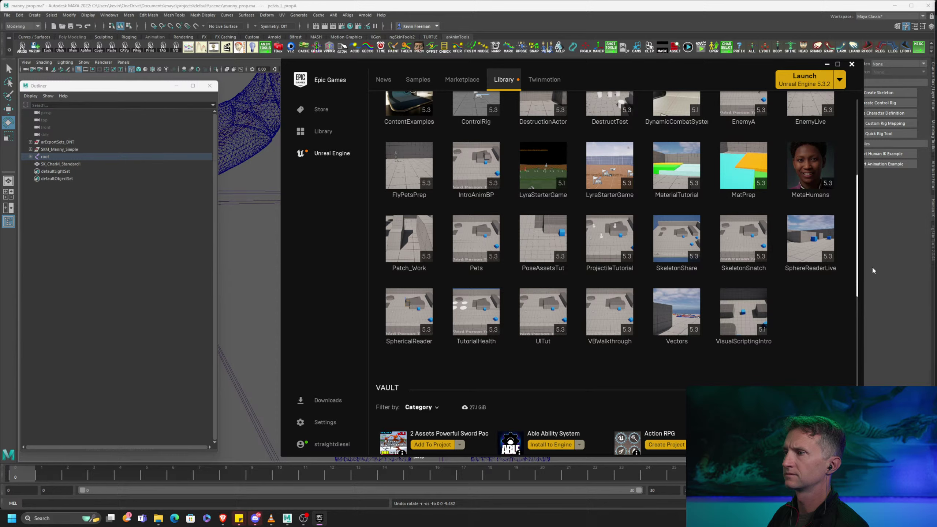
pyautogui.doubleClick(814, 247)
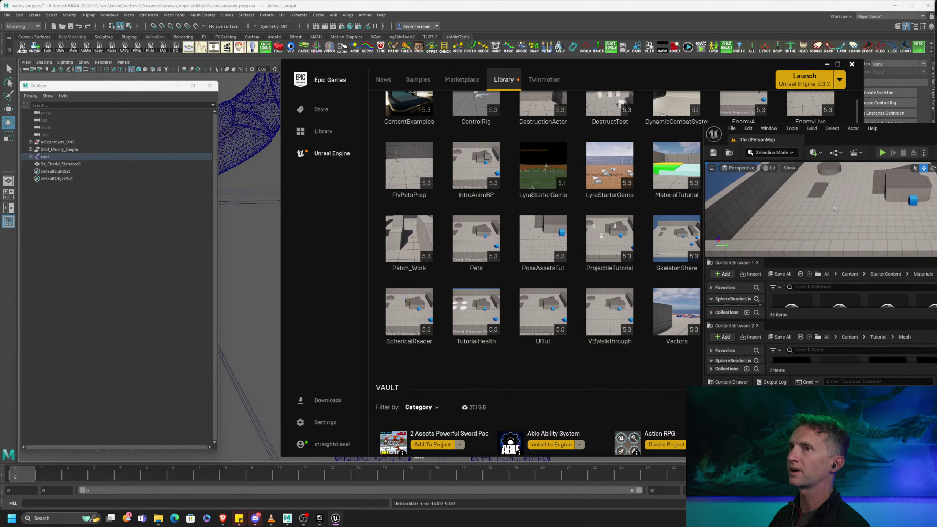
pyautogui.moveTo(936, 128); pyautogui.dragTo(537, 92)
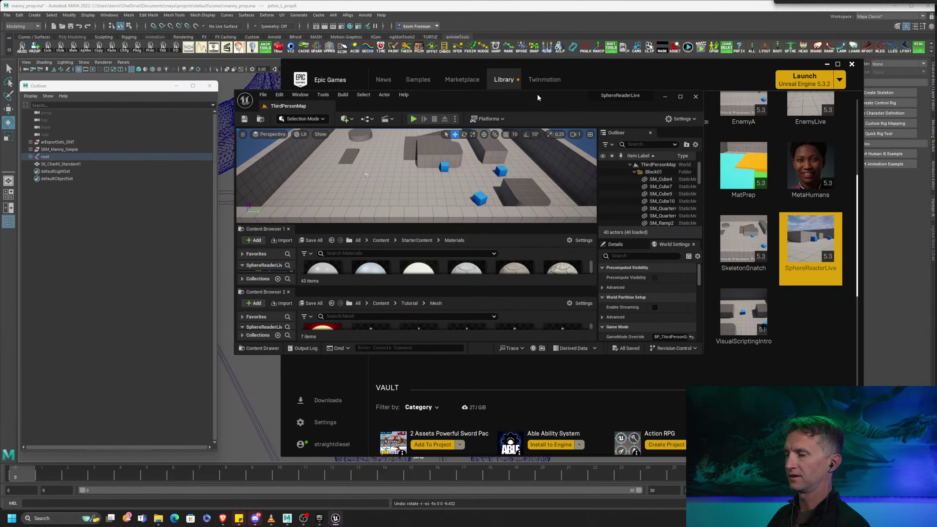
pyautogui.doubleClick(568, 105)
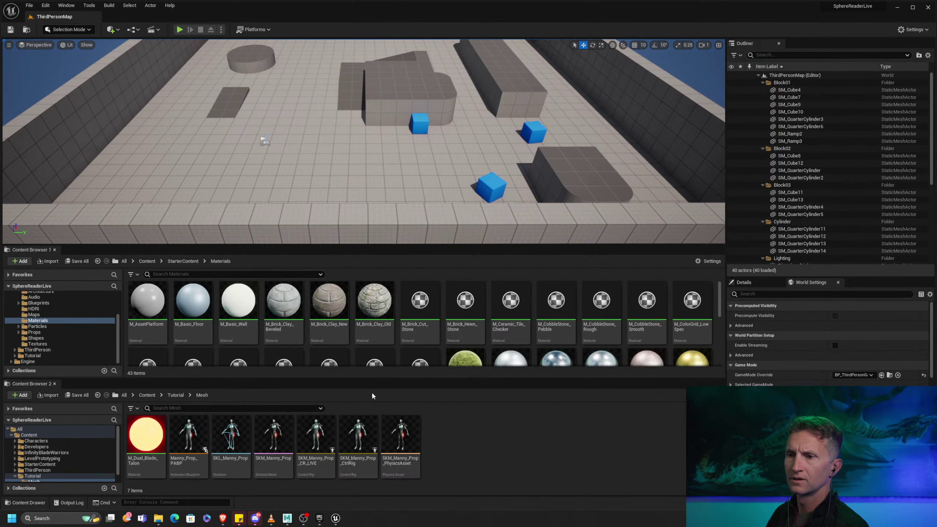
# Step: Open the SKM_Manny_Prop_CR_LIVE Control Rig from the Mesh folder and dock its editor beside the ThirdPersonMap level
pyautogui.click(322, 432)
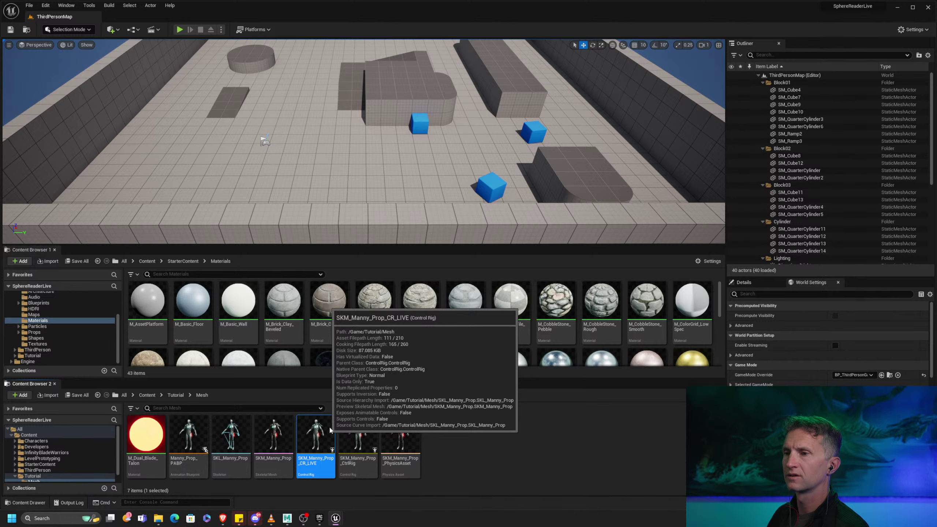
pyautogui.doubleClick(329, 431)
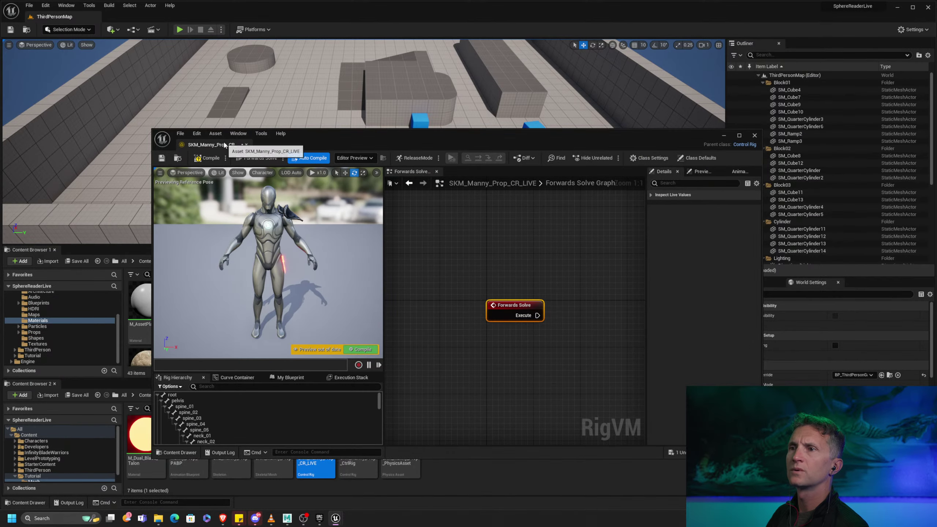
pyautogui.moveTo(218, 144); pyautogui.dragTo(208, 19)
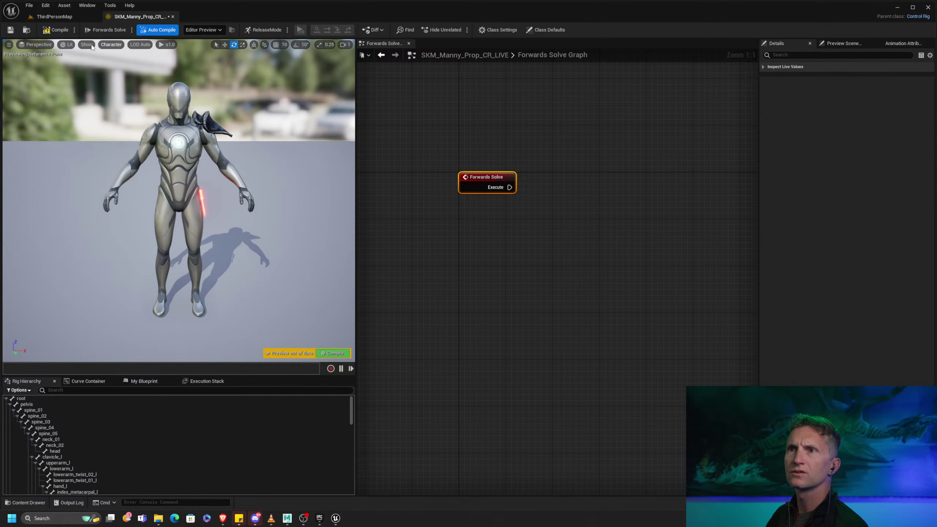
# Step: Copy the pelvis Spherical Pose Reader node network from SKM_Manny_Prop_CtrlRig into the Forwards Solve graph of SKM_Manny_Prop_CR_LIVE
pyautogui.click(54, 16)
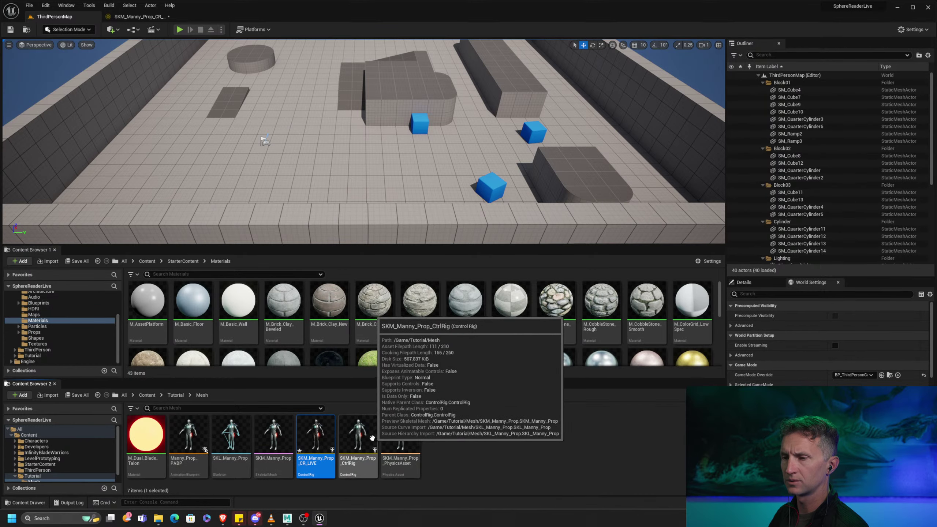
pyautogui.doubleClick(371, 438)
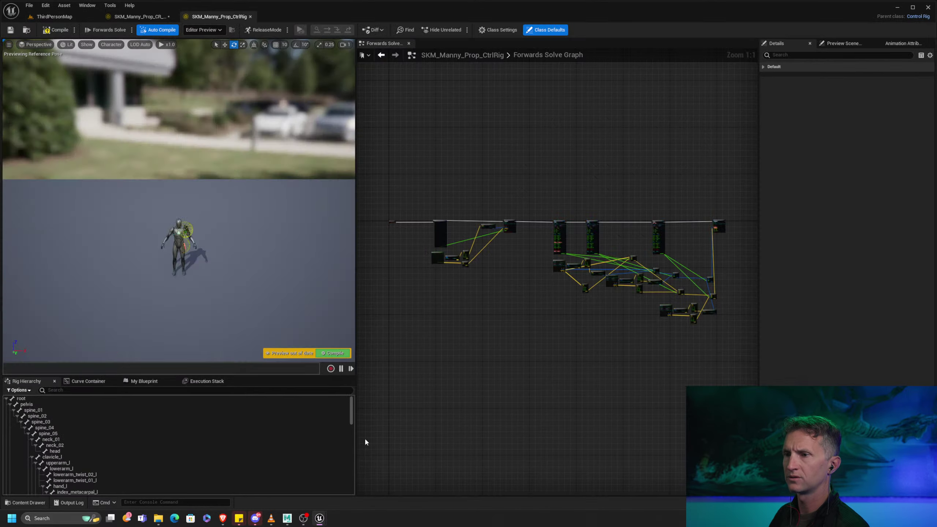
pyautogui.middleClick(206, 17)
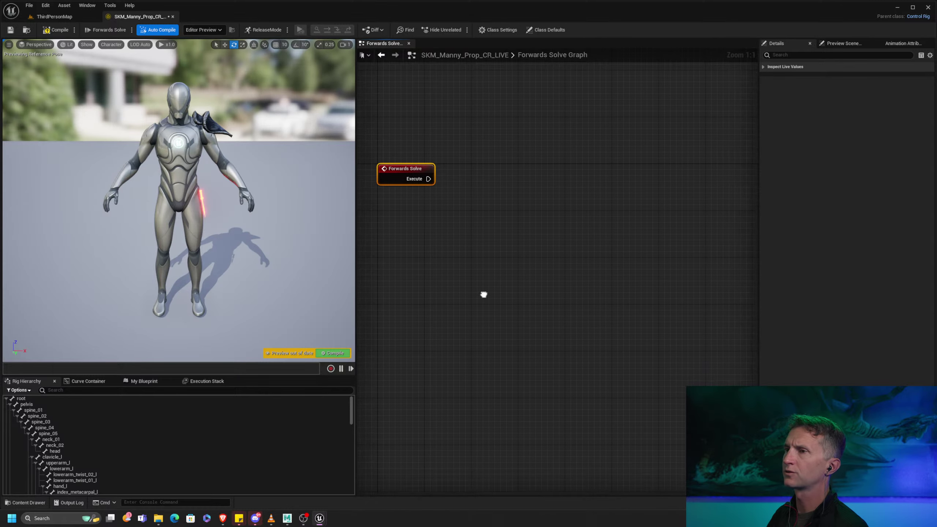
pyautogui.scroll(-2, 521, 275)
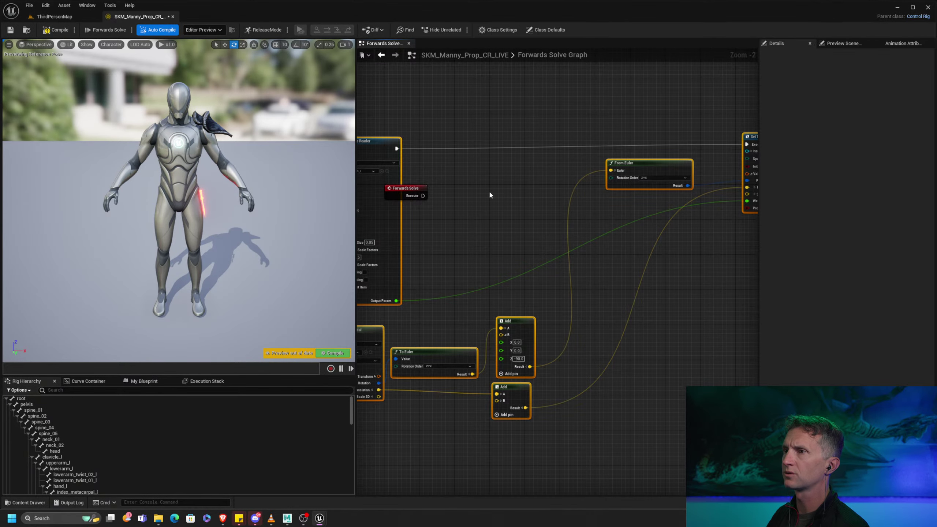
pyautogui.scroll(-4, 489, 190)
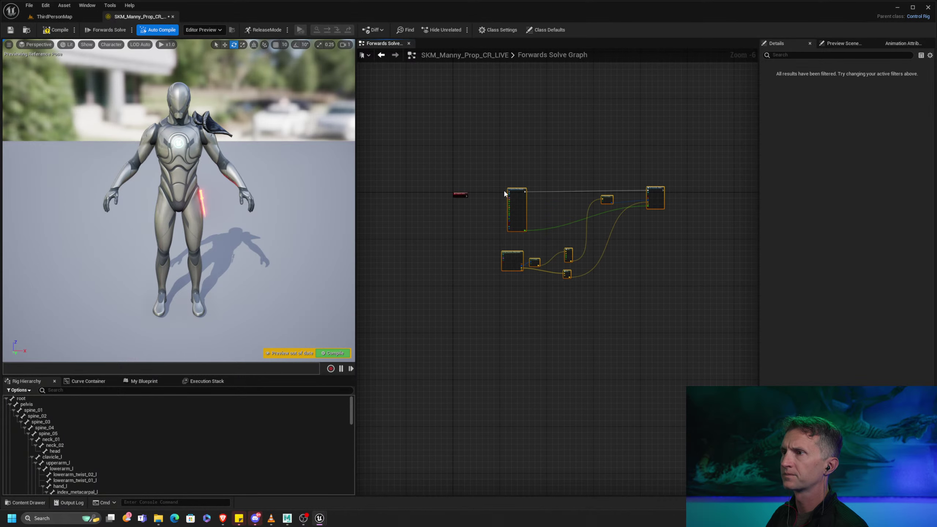
# Step: Wrap the pasted nodes in a comment titled "Pelvis Corrective" and move the Forwards Solve node farther away from it
pyautogui.moveTo(491, 172); pyautogui.dragTo(690, 287)
pyautogui.write('c')
pyautogui.write('Pel')
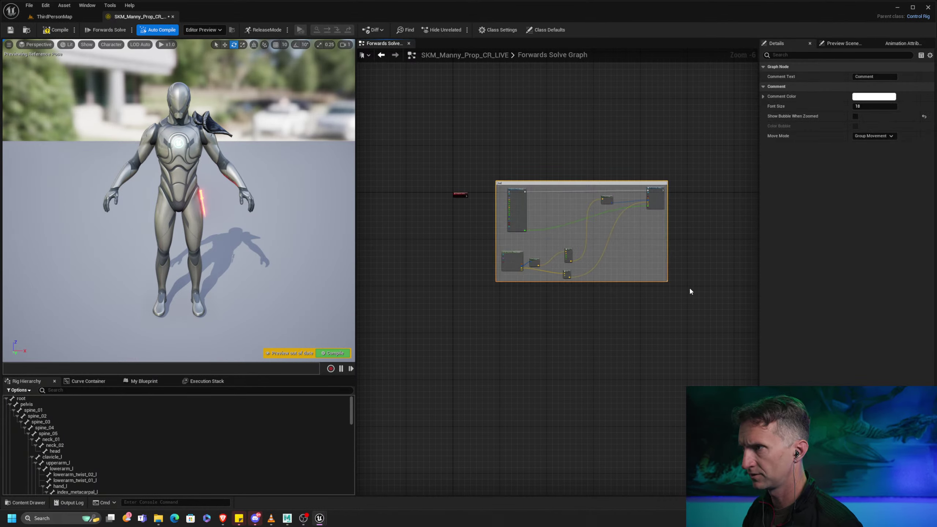
pyautogui.write('vis Control')
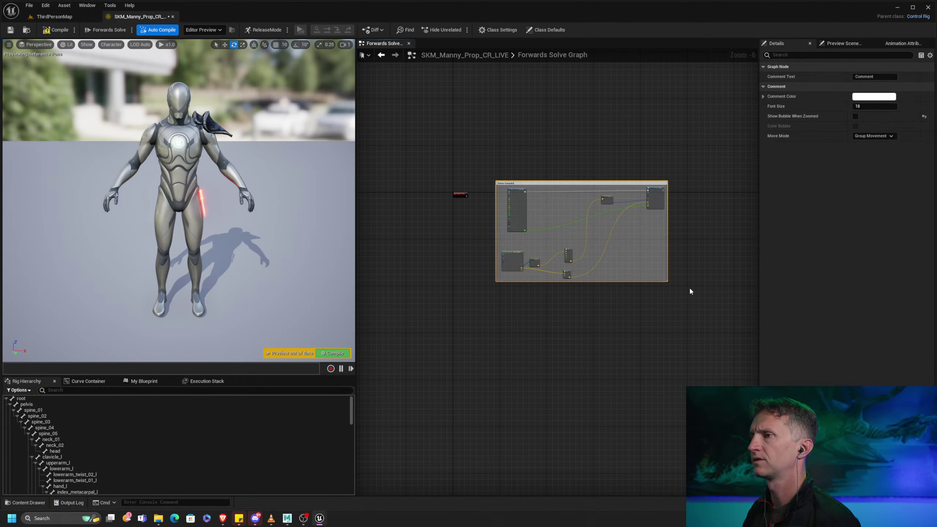
pyautogui.press('Return')
pyautogui.scroll(7, 412, 172)
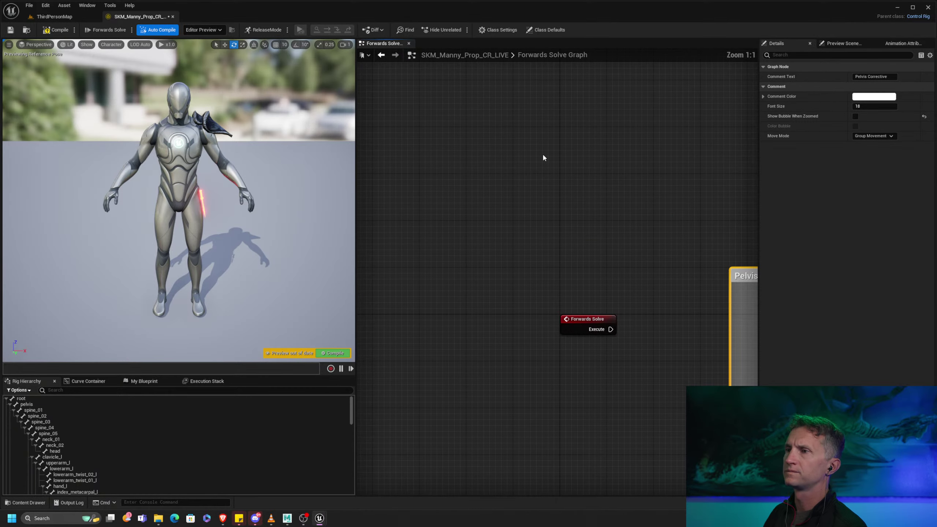
pyautogui.moveTo(493, 229); pyautogui.dragTo(590, 209, button='right')
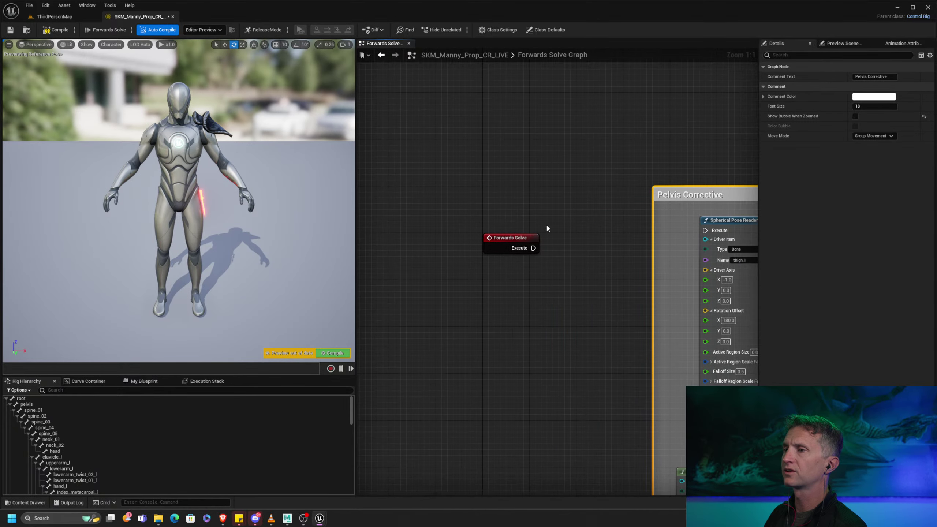
pyautogui.moveTo(525, 237); pyautogui.dragTo(454, 201)
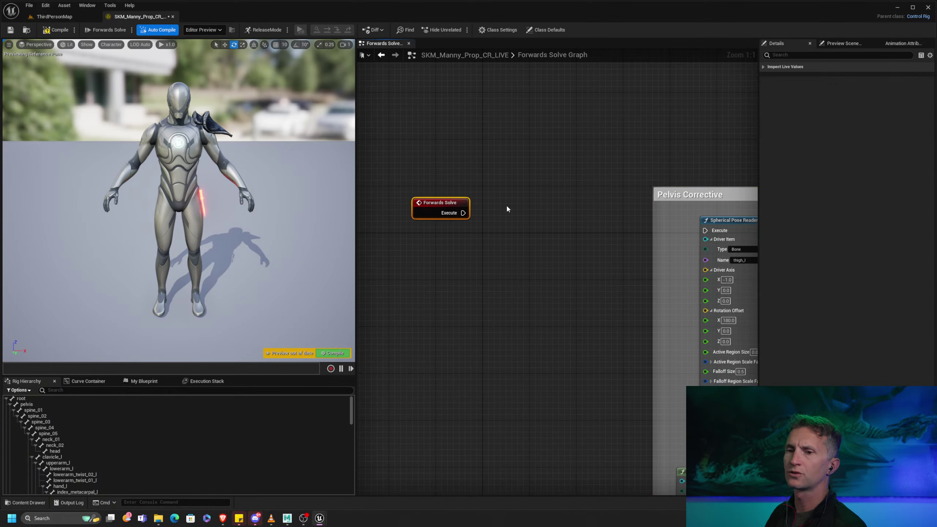
# Step: Add a control for the upperarm_l bone in the rig hierarchy
pyautogui.click(60, 468)
pyautogui.rightClick(64, 468)
pyautogui.click(64, 463)
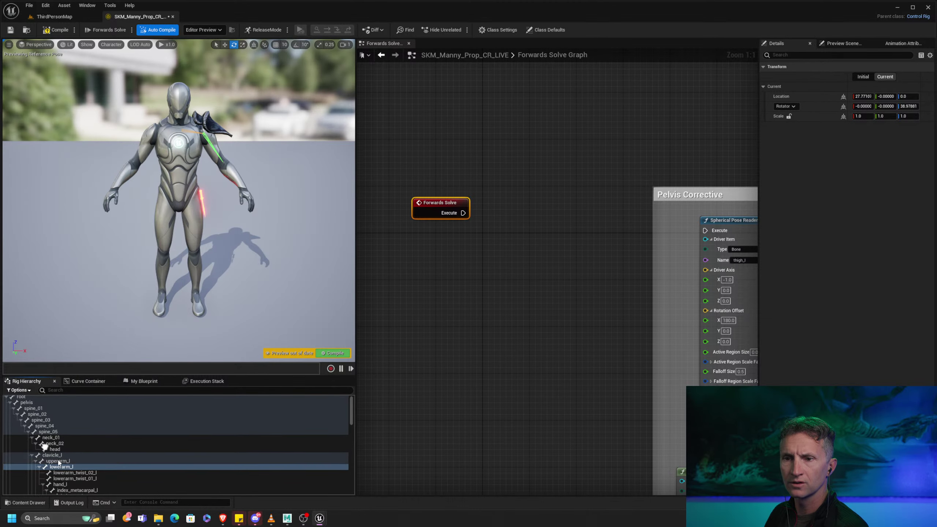
pyautogui.scroll(-1, 60, 461)
pyautogui.click(87, 444)
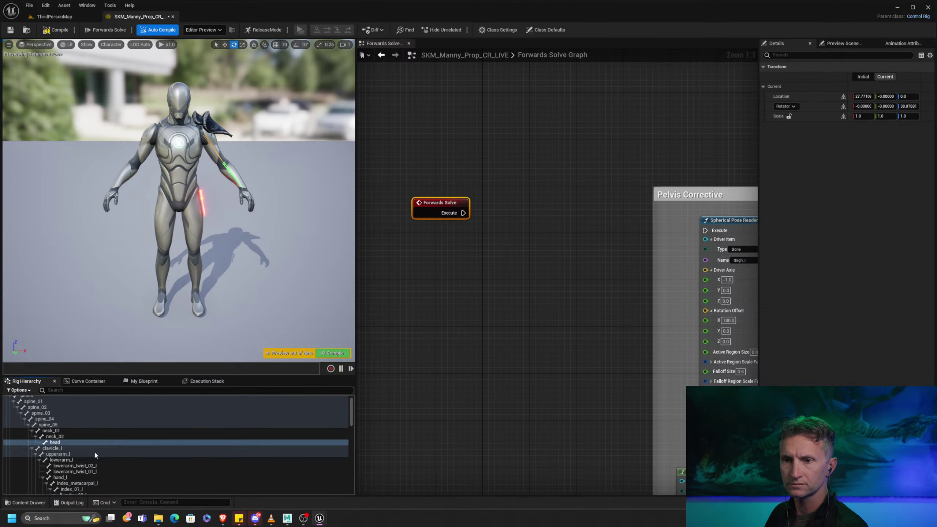
pyautogui.click(70, 454)
pyautogui.rightClick(74, 454)
pyautogui.moveTo(122, 259)
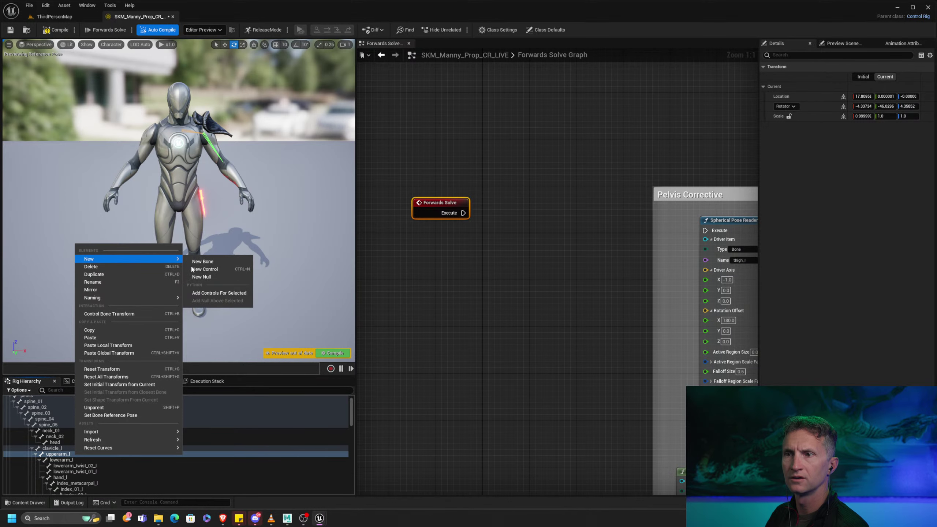
pyautogui.click(223, 294)
# Step: Give upperarm_l_ctrl the Circle_Thick shape, with a shape rotation of 90° on Y and a scale of 3 on all axes
pyautogui.scroll(-15, 69, 480)
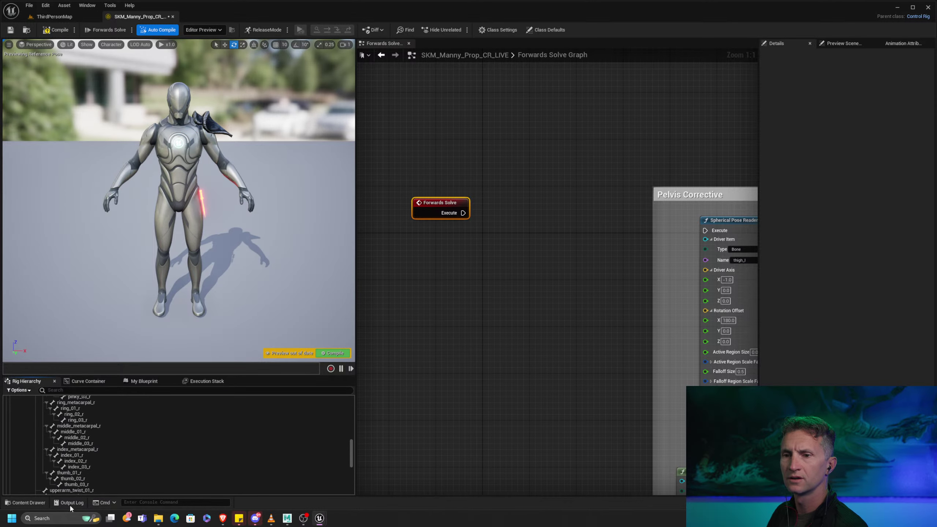
pyautogui.click(68, 485)
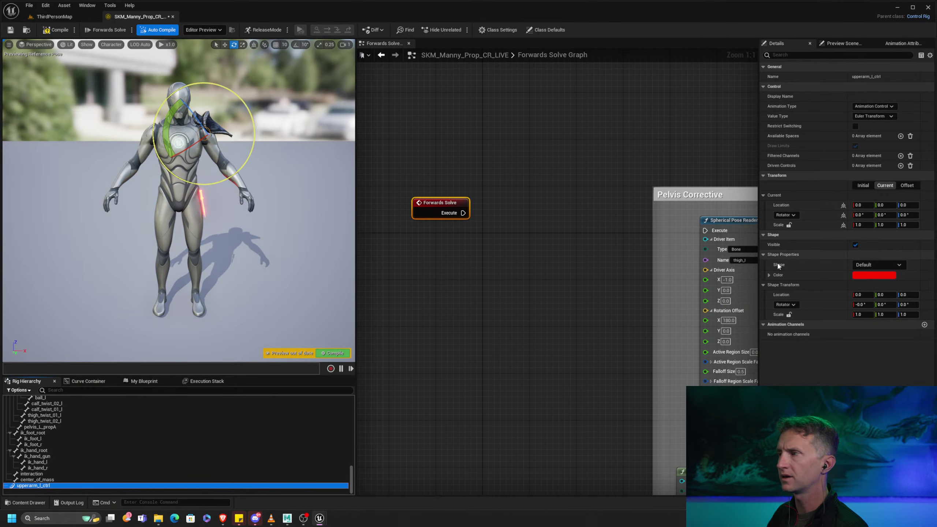
pyautogui.click(878, 265)
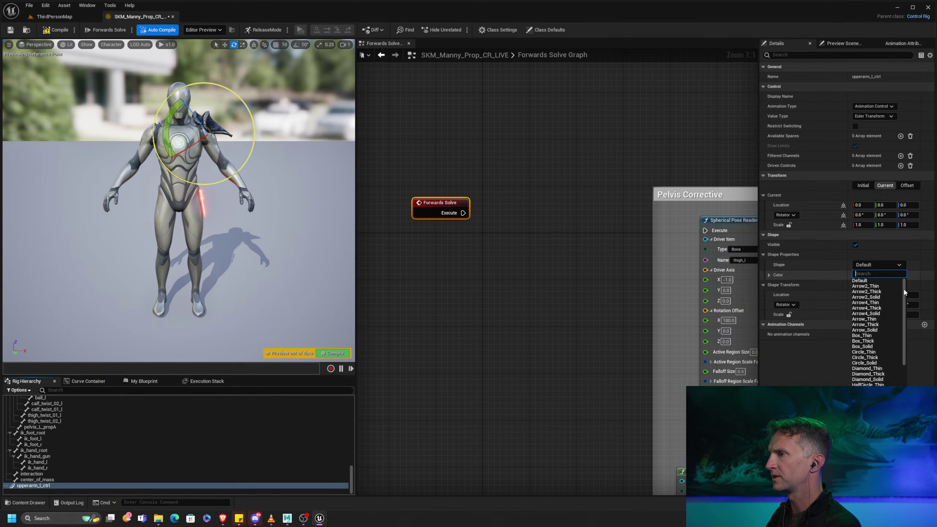
pyautogui.click(884, 358)
pyautogui.click(885, 305)
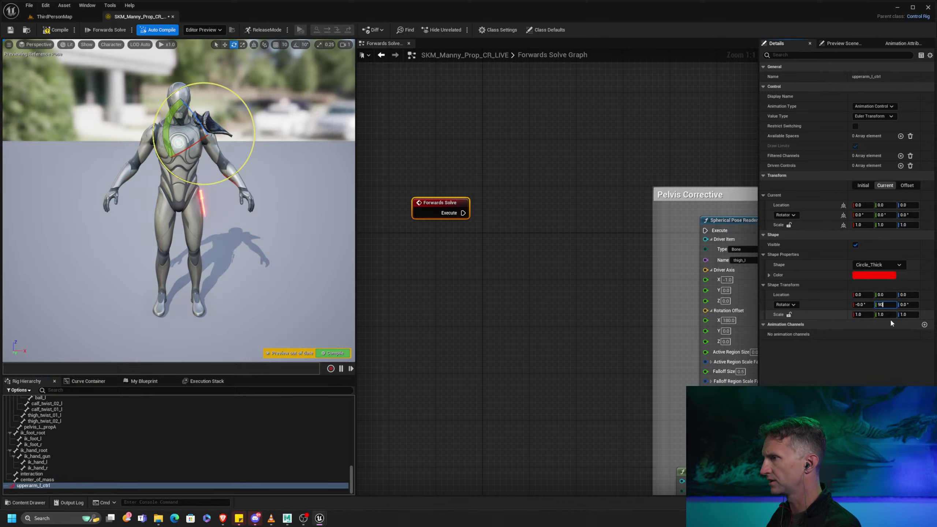
pyautogui.press('Return')
pyautogui.write('3')
pyautogui.press('Return')
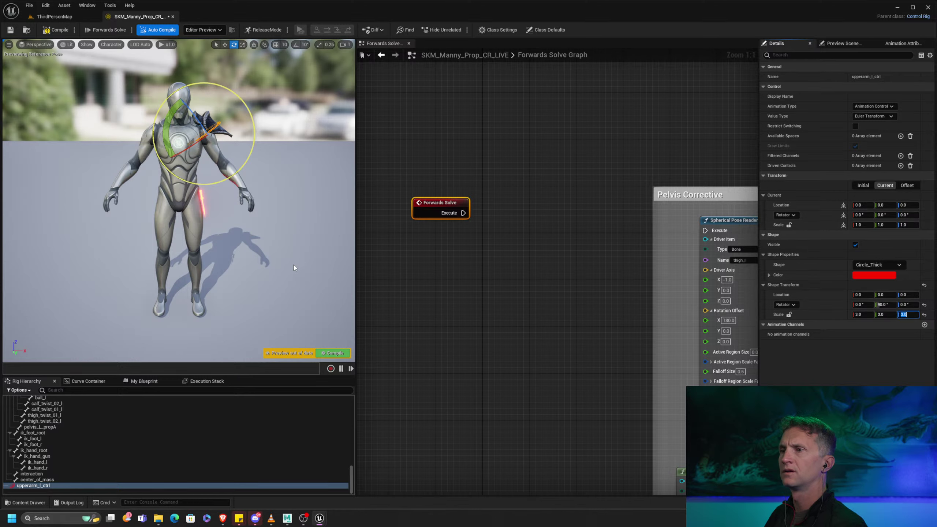
# Step: Add a Get Transform node for upperarm_l_ctrl below the Forwards Solve node
pyautogui.click(54, 486)
pyautogui.moveTo(423, 242); pyautogui.dragTo(424, 242)
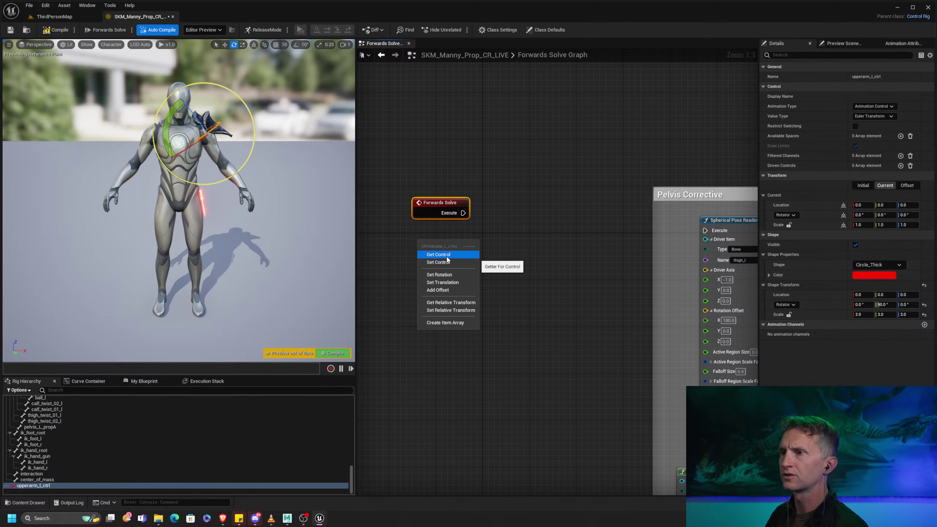
pyautogui.click(429, 259)
# Step: Add a Set Transform node for the upperarm_l bone between Forwards Solve and the Pelvis Corrective comment
pyautogui.scroll(10, 96, 454)
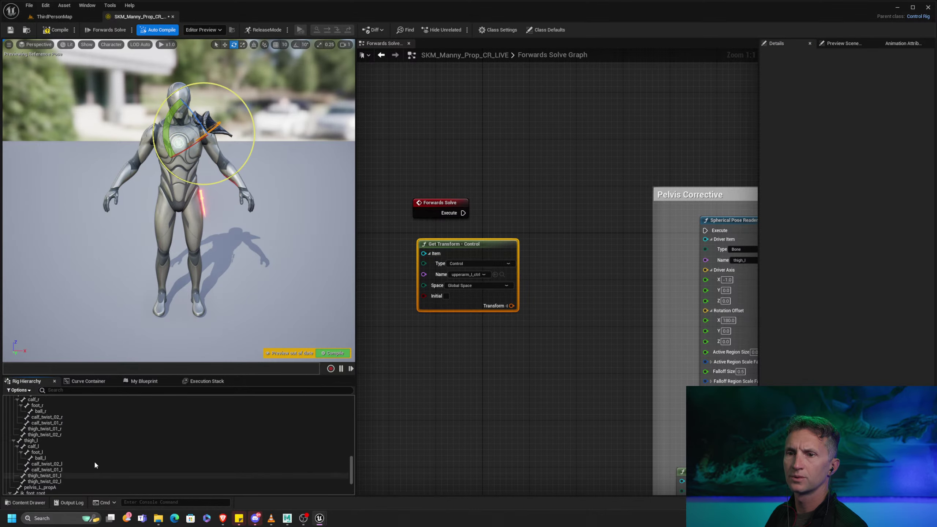
pyautogui.scroll(10, 95, 454)
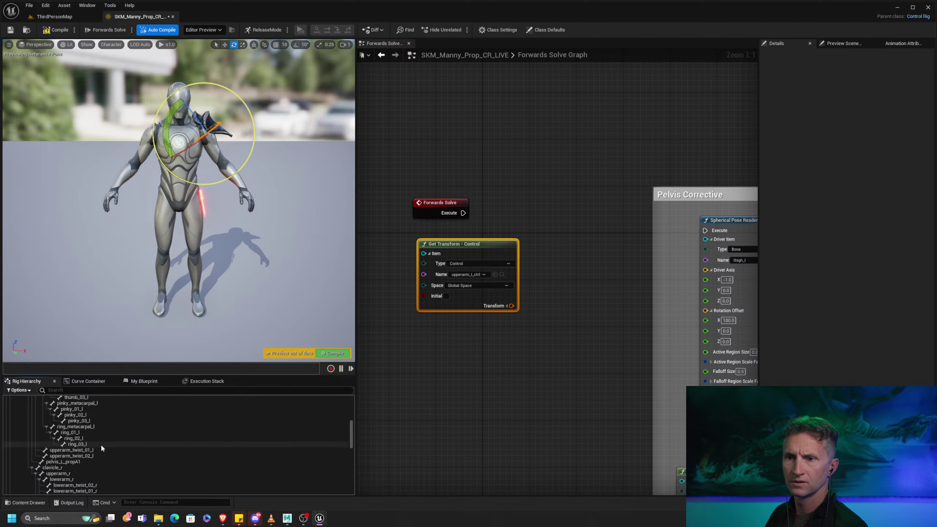
pyautogui.moveTo(92, 436); pyautogui.dragTo(80, 411, button='right')
pyautogui.click(39, 440)
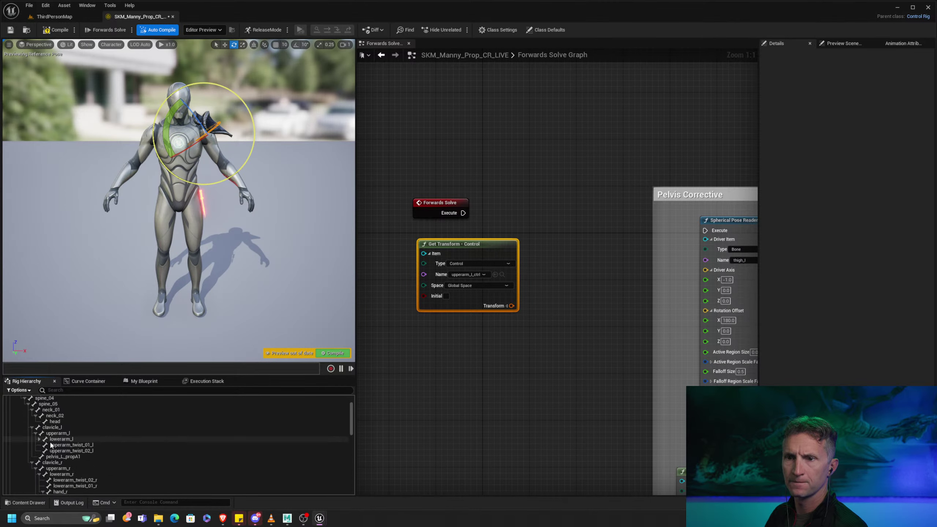
pyautogui.click(67, 434)
pyautogui.moveTo(151, 414); pyautogui.dragTo(560, 190)
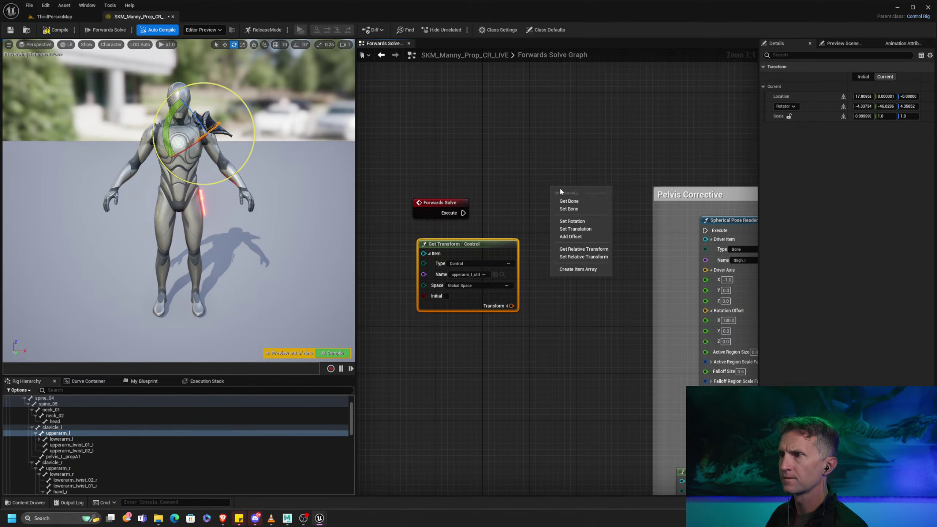
pyautogui.click(571, 209)
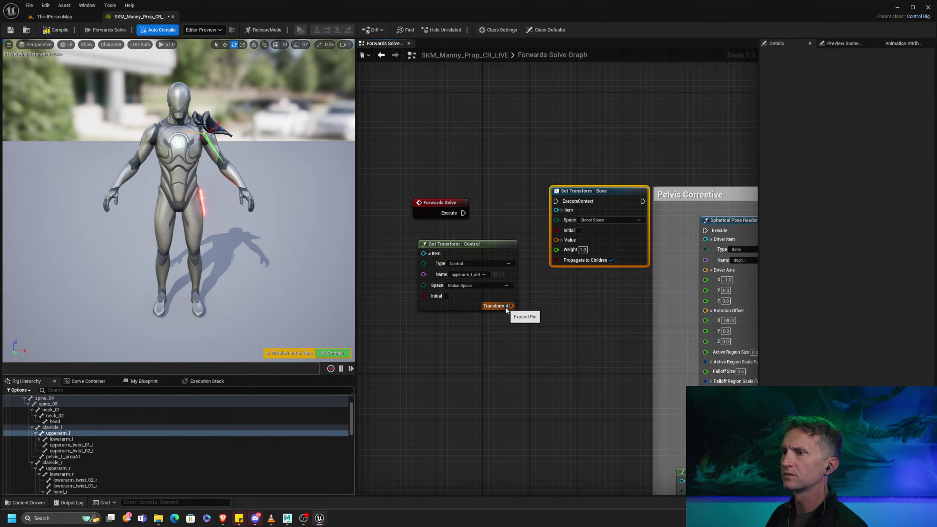
# Step: Feed the control's transform into the upperarm_l Set Transform node and chain execution from Forwards Solve through it to the Spherical Pose Reader
pyautogui.moveTo(511, 307); pyautogui.dragTo(556, 240)
pyautogui.moveTo(465, 212); pyautogui.dragTo(556, 201)
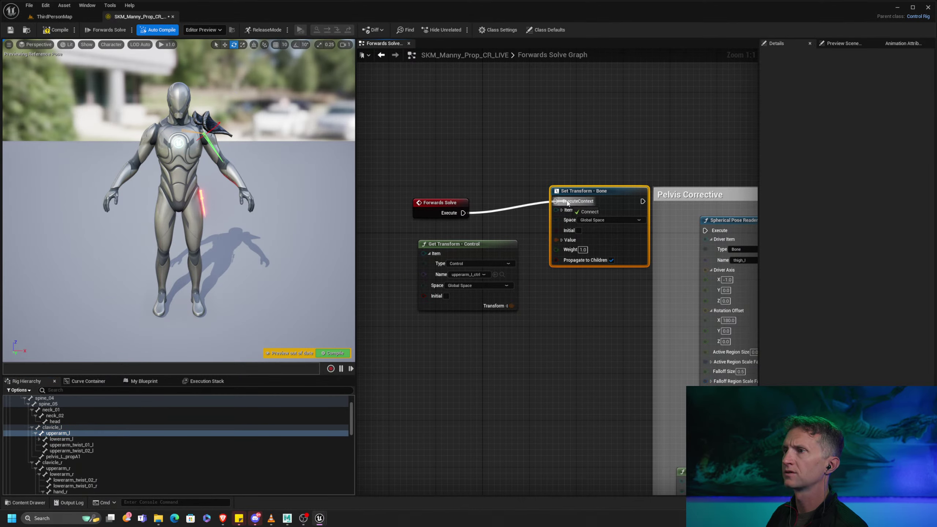
pyautogui.moveTo(504, 169); pyautogui.dragTo(575, 281)
pyautogui.moveTo(599, 192); pyautogui.dragTo(704, 231)
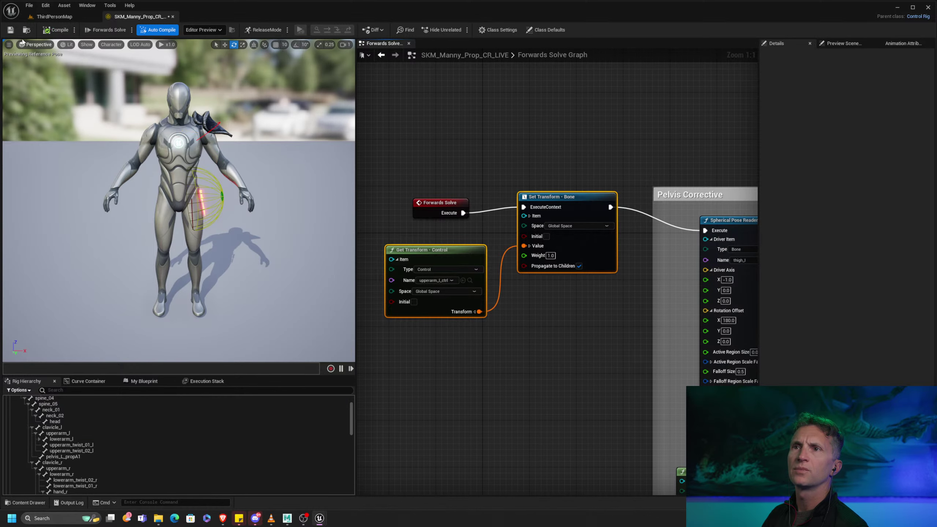
# Step: Test upperarm_l_ctrl by rotating it to raise the left arm sideways, and recompile the rig to reset the pose
pyautogui.moveTo(438, 241); pyautogui.dragTo(418, 212, button='right')
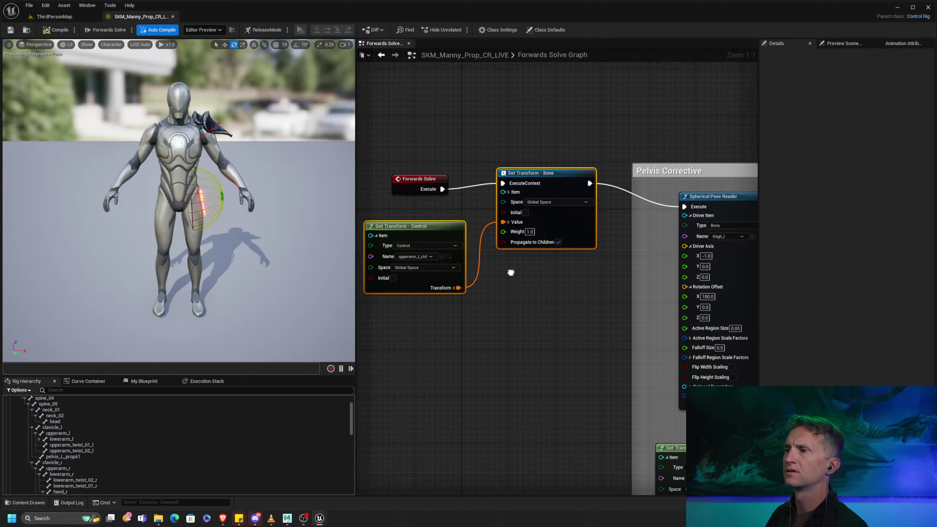
pyautogui.moveTo(474, 145); pyautogui.dragTo(565, 255)
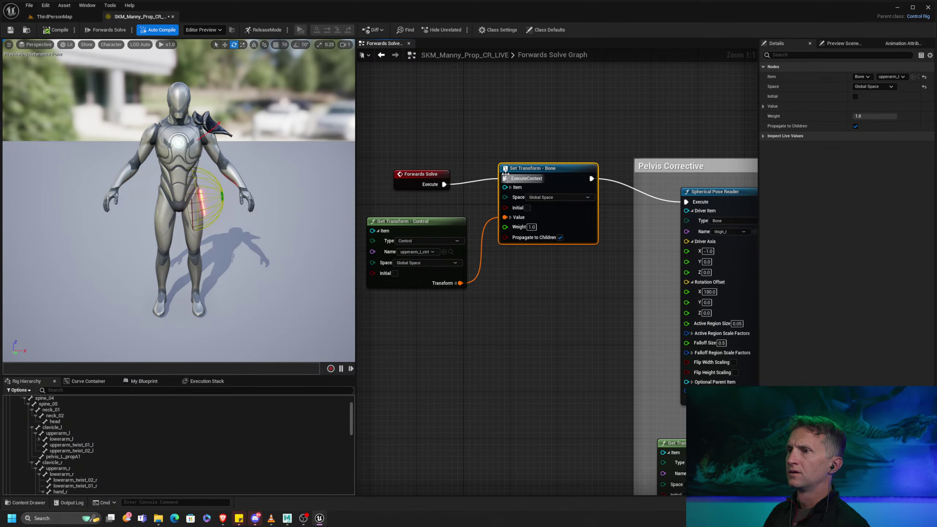
pyautogui.click(219, 123)
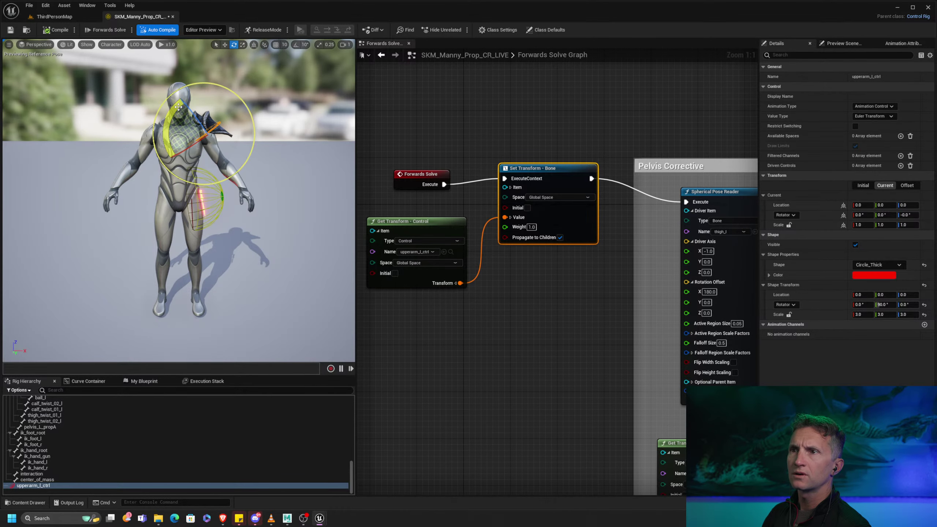
pyautogui.moveTo(177, 110); pyautogui.dragTo(97, 48)
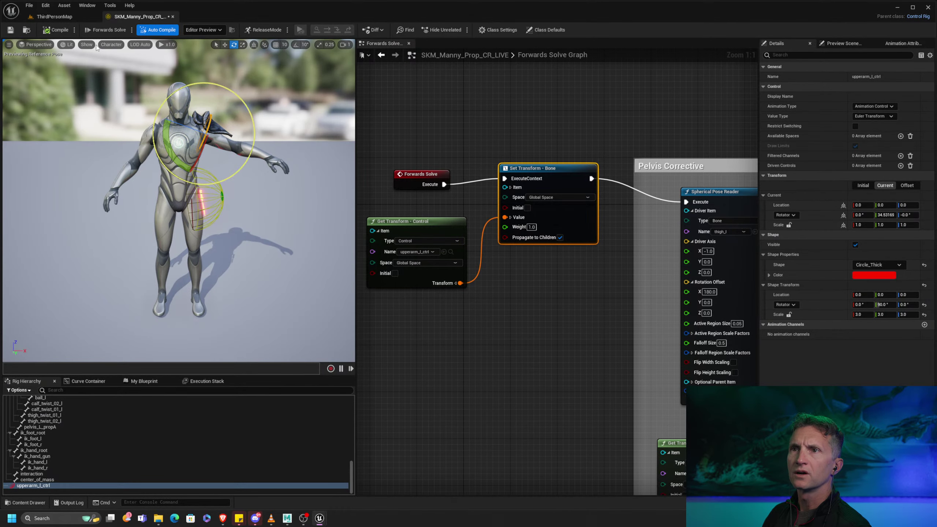
pyautogui.click(56, 34)
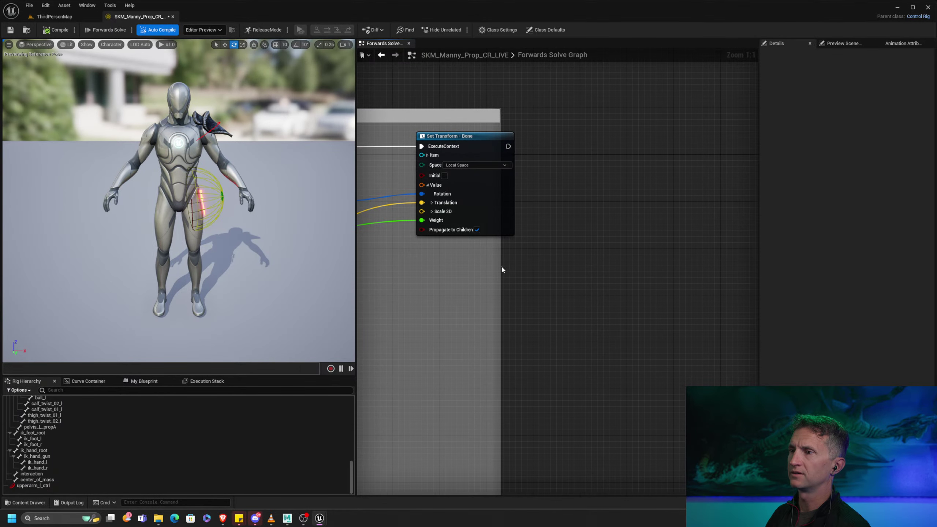
# Step: Widen the Pelvis Corrective comment to fully enclose its final Set Transform node and recompile the rig
pyautogui.moveTo(506, 271); pyautogui.dragTo(562, 266)
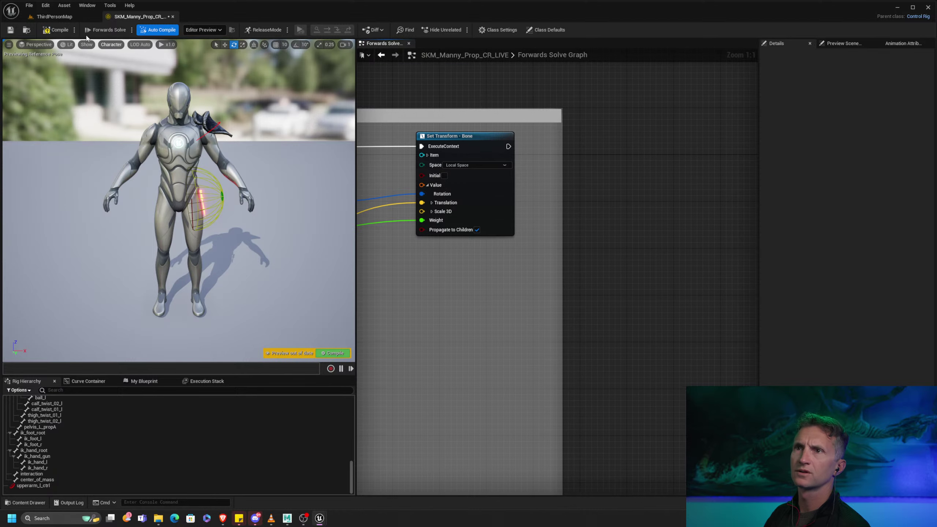
pyautogui.click(54, 30)
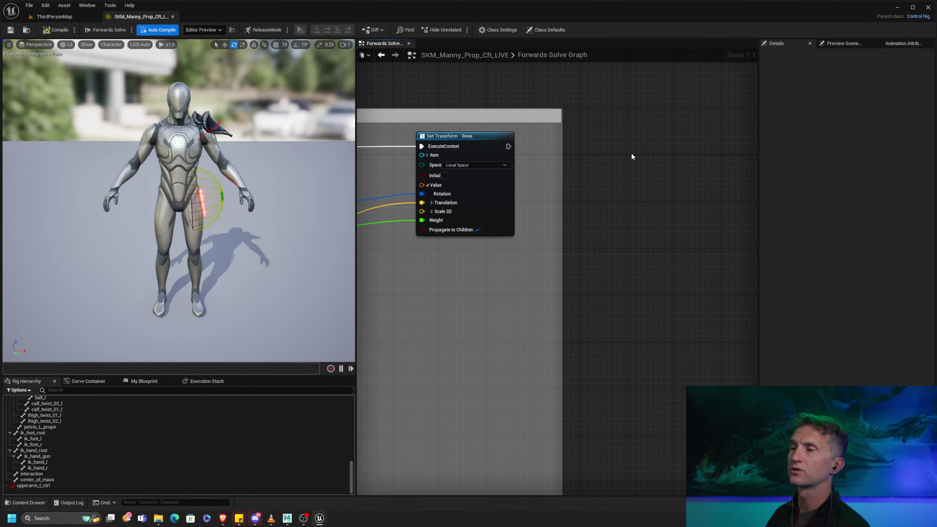
# Step: Add a second Spherical Pose Reader outside the Pelvis Corrective comment, chained from the execution output of its final Set Transform node
pyautogui.moveTo(515, 148); pyautogui.dragTo(462, 178, button='right')
pyautogui.moveTo(458, 177); pyautogui.dragTo(596, 179)
pyautogui.write('sp')
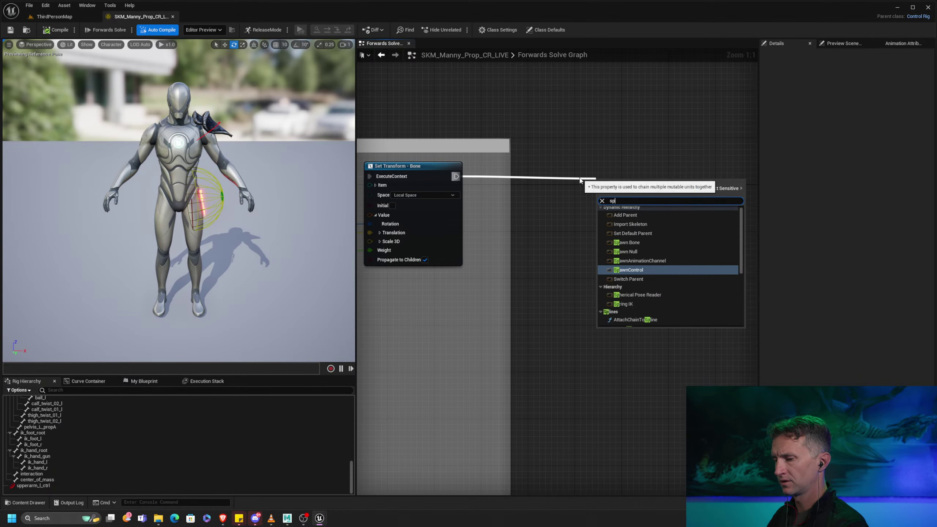
pyautogui.write('her')
pyautogui.click(639, 221)
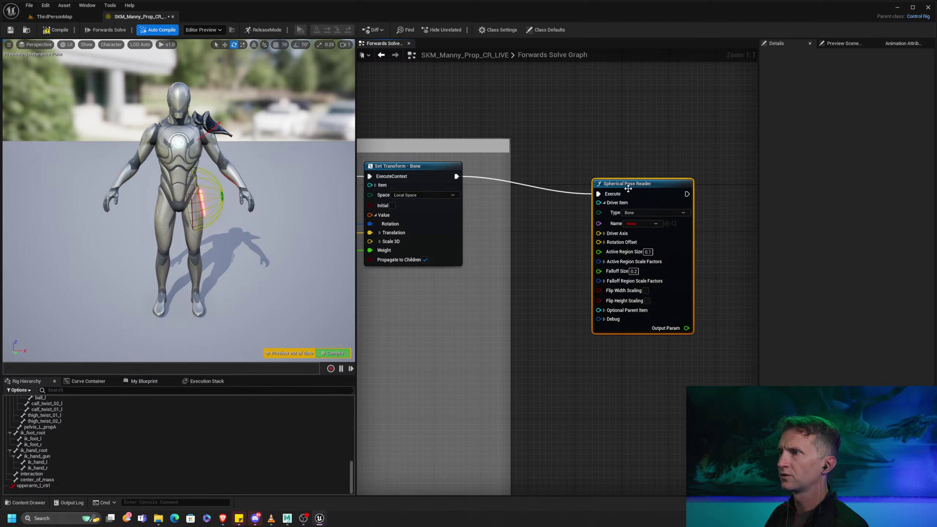
# Step: Set the new Spherical Pose Reader's driver item to the upperarm_l bone from the rig hierarchy
pyautogui.scroll(15, 87, 451)
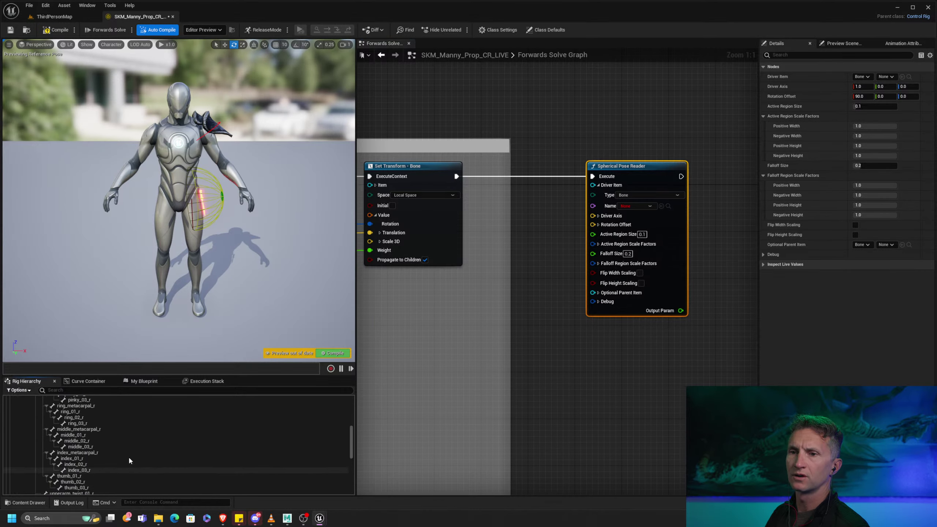
pyautogui.scroll(-2, 125, 437)
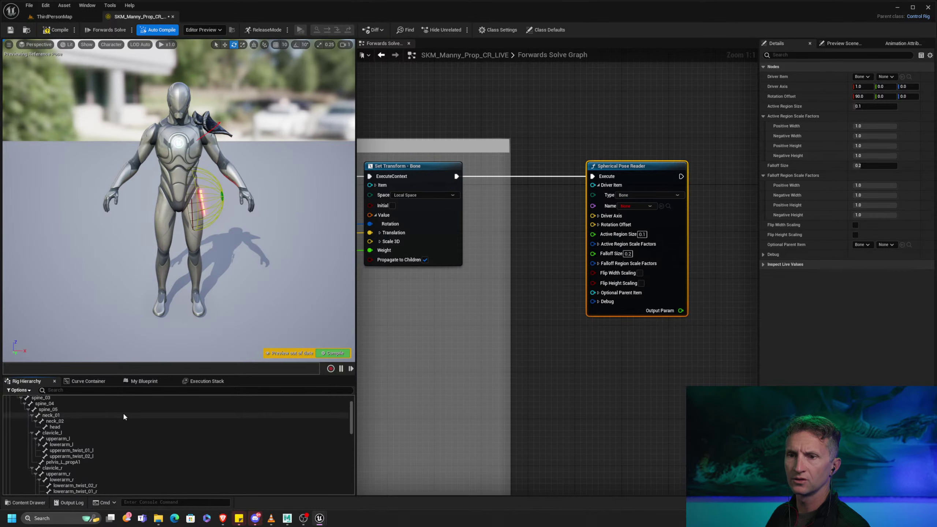
pyautogui.click(79, 439)
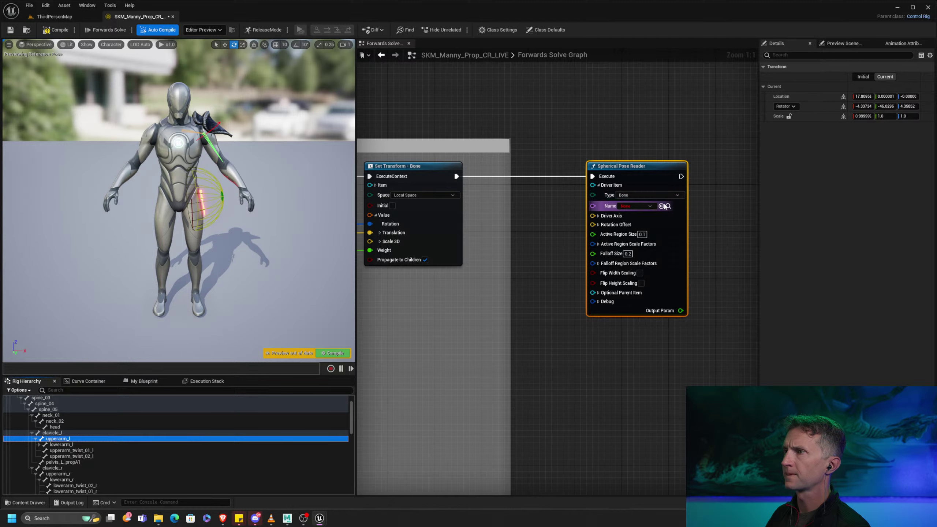
pyautogui.click(661, 206)
pyautogui.keyDown('alt'); pyautogui.moveTo(236, 151); pyautogui.dragTo(272, 153, button='right'); pyautogui.keyUp('alt')
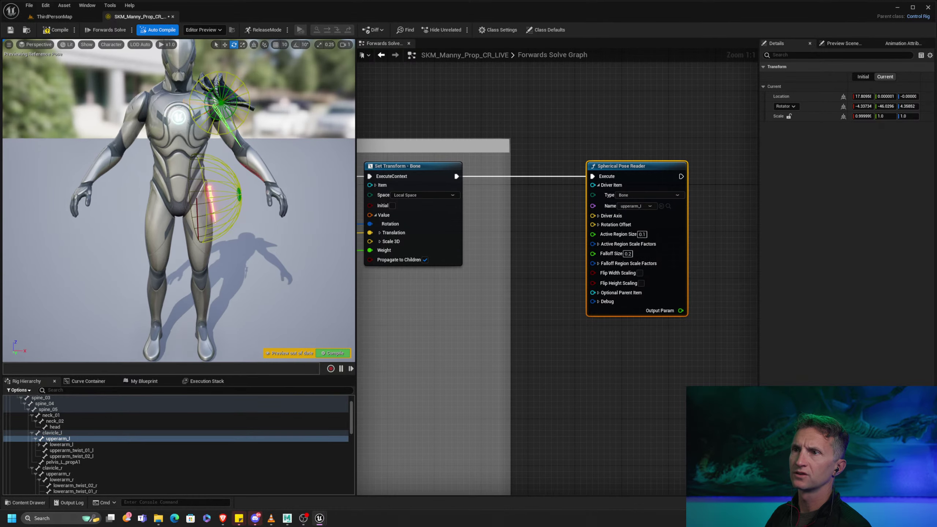
pyautogui.keyDown('alt'); pyautogui.moveTo(236, 163); pyautogui.dragTo(186, 246, button='middle'); pyautogui.keyUp('alt')
pyautogui.keyDown('alt'); pyautogui.moveTo(236, 168); pyautogui.dragTo(275, 170, button='right'); pyautogui.keyUp('alt')
pyautogui.keyDown('alt'); pyautogui.moveTo(243, 184); pyautogui.dragTo(184, 174); pyautogui.keyUp('alt')
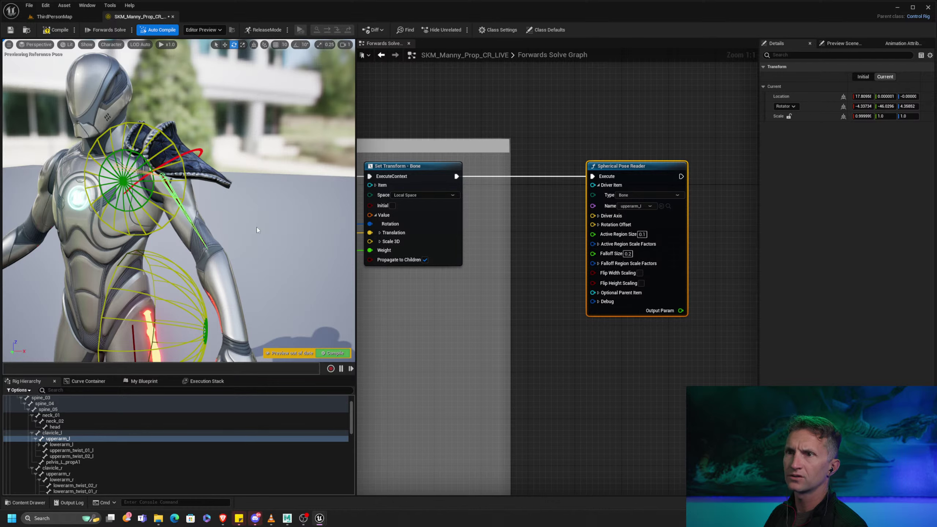
# Step: Set the Spherical Pose Reader's rotation offset to X 0 and Y 20 for the upperarm_l driver
pyautogui.keyDown('alt'); pyautogui.moveTo(258, 236); pyautogui.dragTo(238, 228); pyautogui.keyUp('alt')
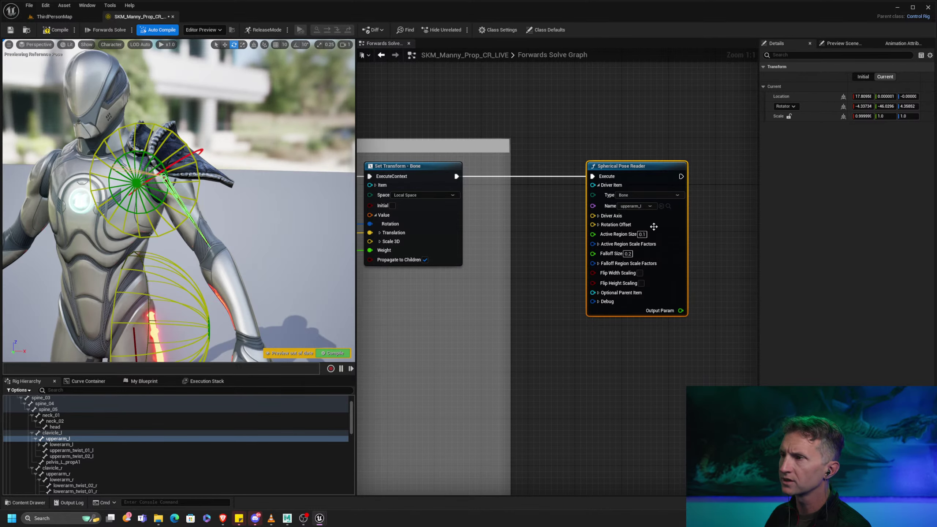
pyautogui.click(599, 225)
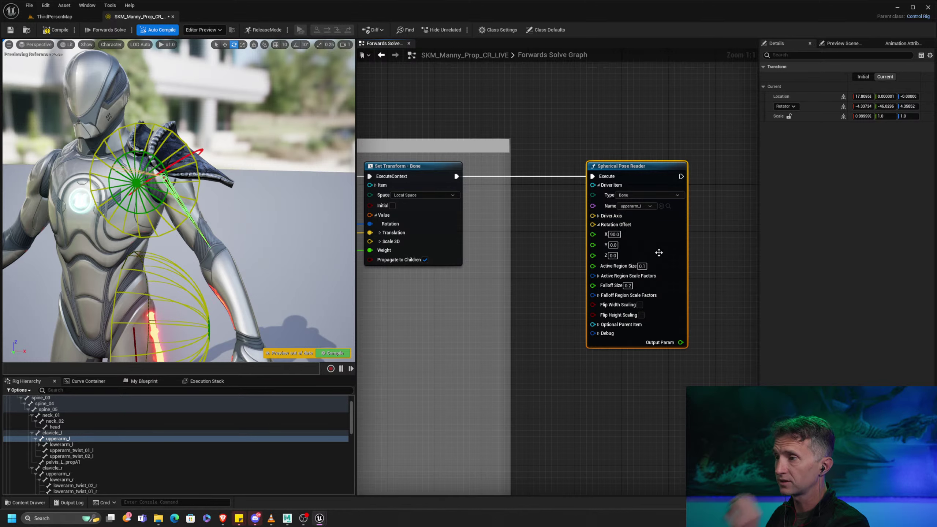
pyautogui.click(614, 235)
pyautogui.write('0')
pyautogui.press('Return')
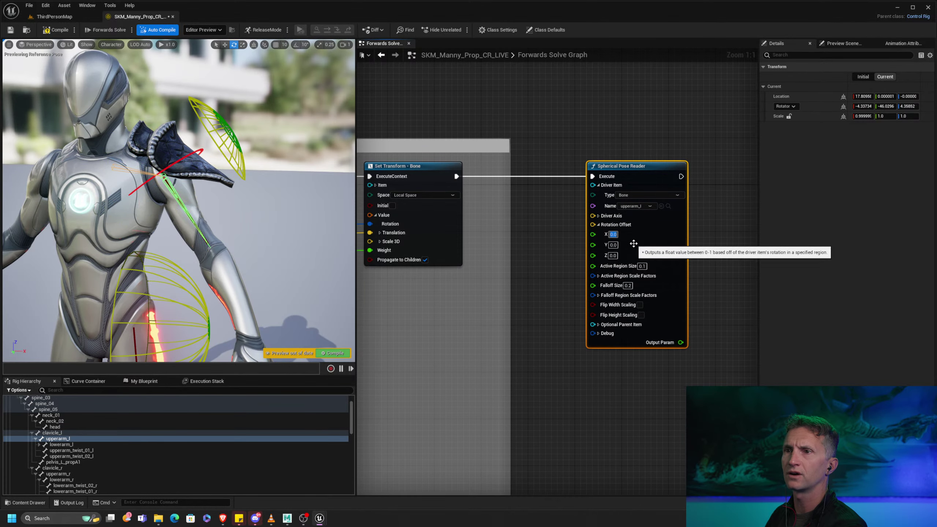
pyautogui.click(612, 245)
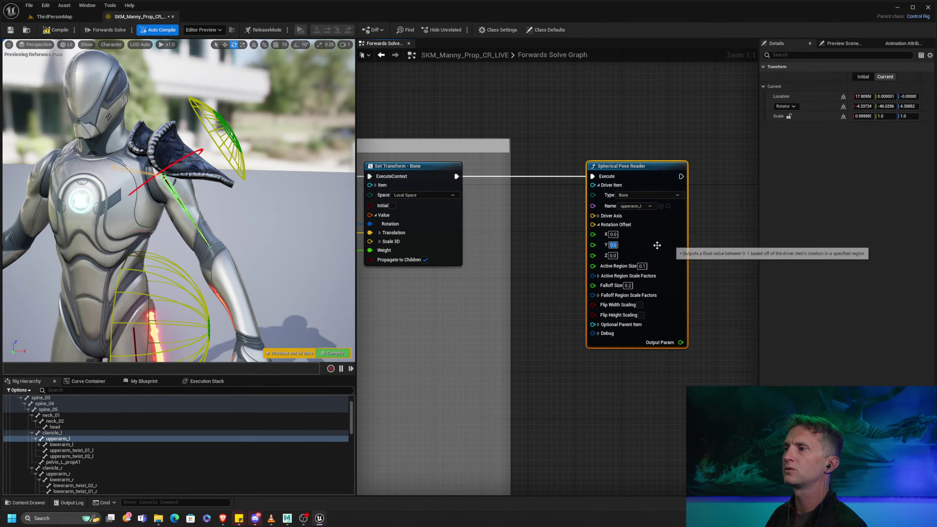
pyautogui.write('50')
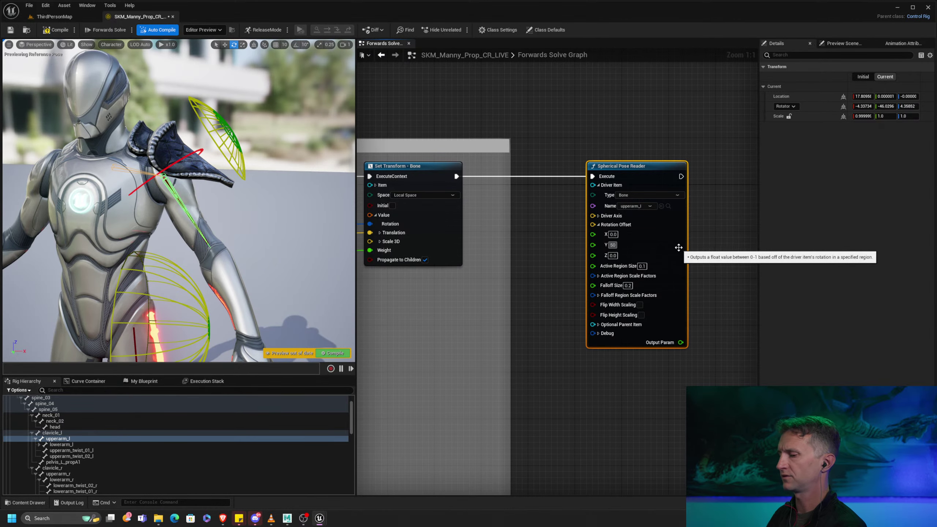
pyautogui.press('BackSpace')
pyautogui.press('BackSpace')
pyautogui.write('20')
pyautogui.press('Return')
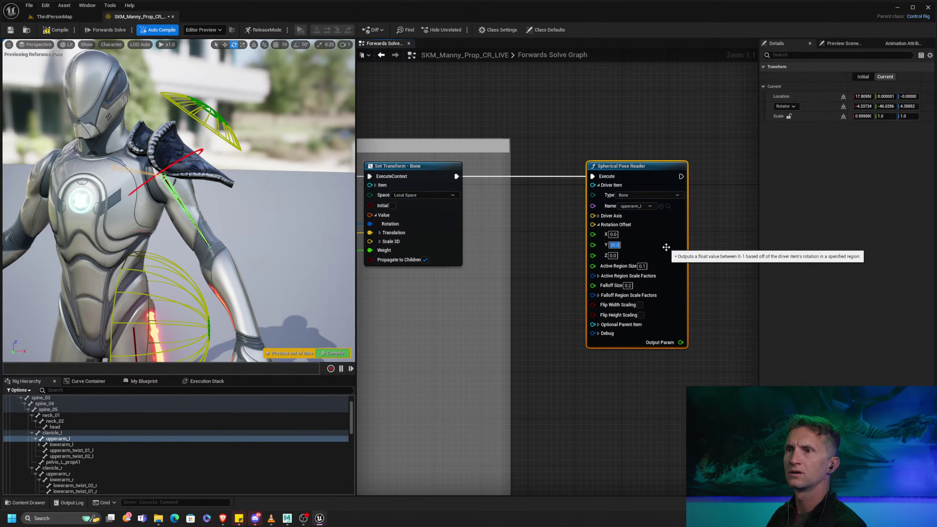
# Step: Set the Spherical Pose Reader's falloff size to 0.35
pyautogui.moveTo(268, 190)
pyautogui.keyDown('alt'); pyautogui.mouseDown()
pyautogui.moveTo(177, 208)
pyautogui.moveTo(268, 196)
pyautogui.mouseUp(); pyautogui.keyUp('alt')
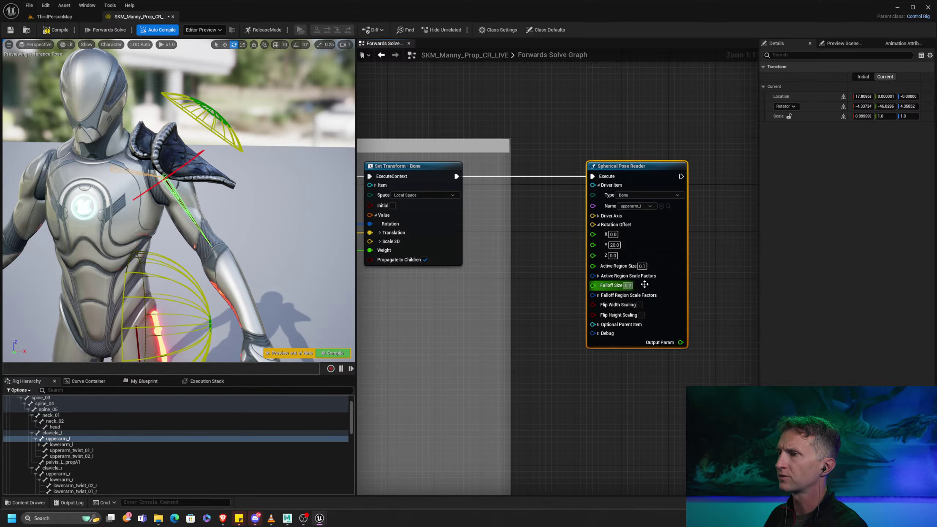
pyautogui.click(628, 285)
pyautogui.write('0.35')
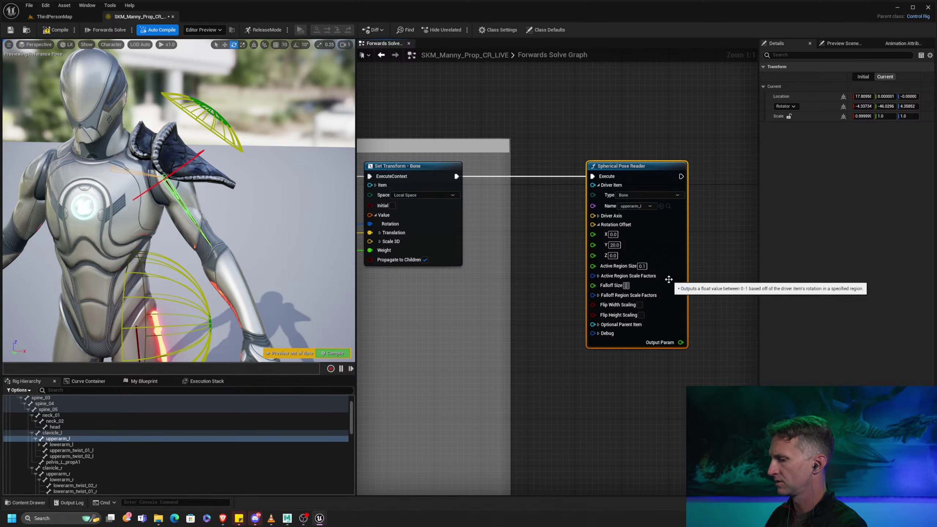
pyautogui.press('Return')
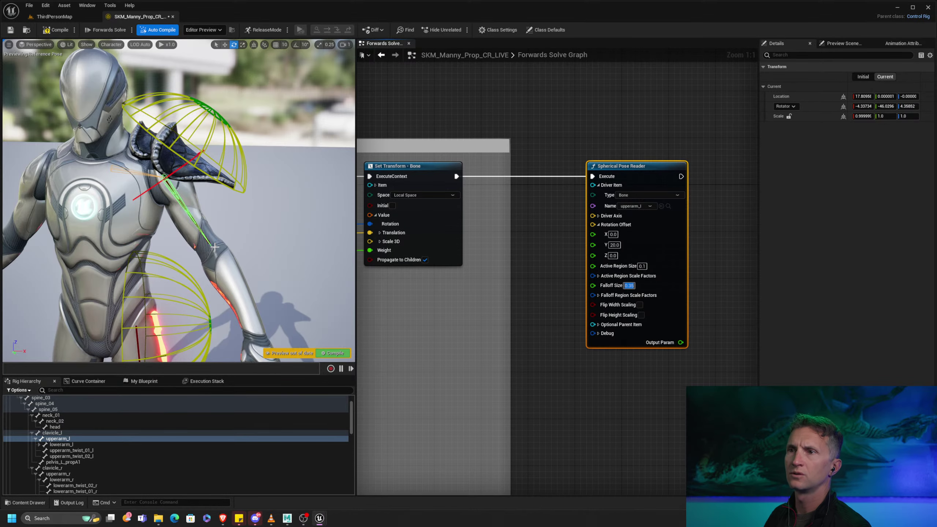
# Step: Move the Spherical Pose Reader node closer to the preceding node and set its falloff region's positive width scale factor to 1.4
pyautogui.moveTo(215, 247)
pyautogui.keyDown('alt'); pyautogui.mouseDown()
pyautogui.moveTo(185, 273)
pyautogui.moveTo(210, 252)
pyautogui.mouseUp(); pyautogui.keyUp('alt')
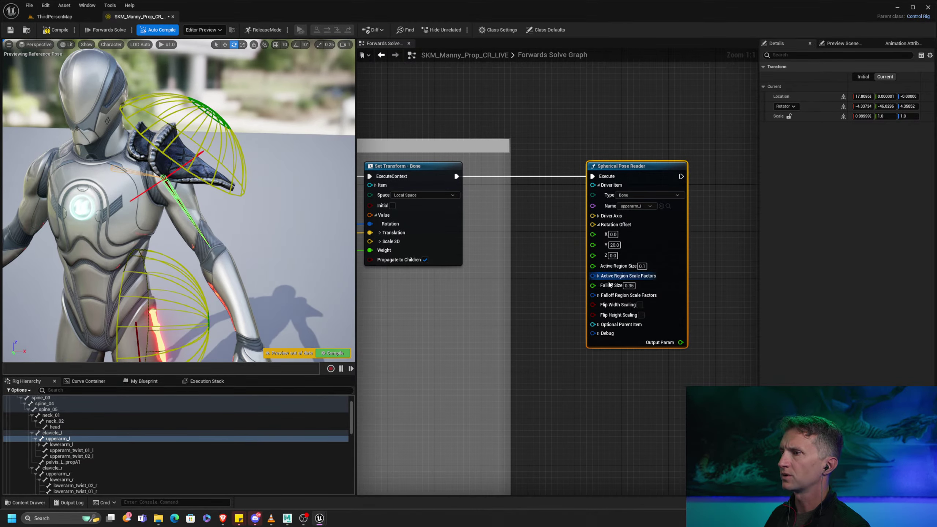
pyautogui.click(598, 295)
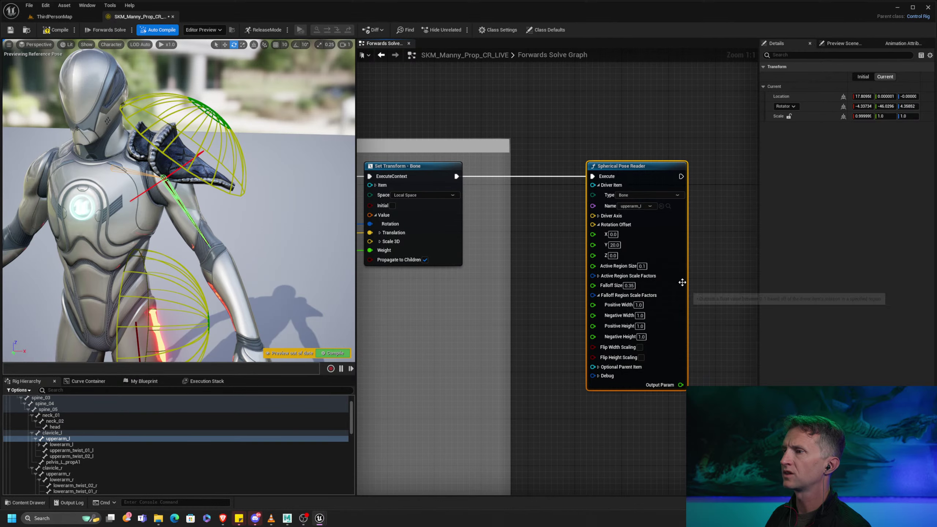
pyautogui.moveTo(652, 171); pyautogui.dragTo(612, 170)
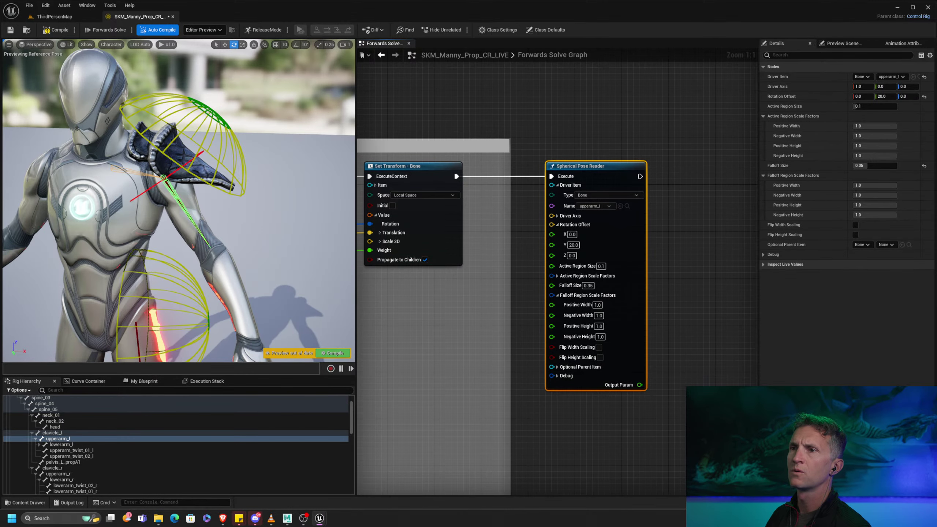
pyautogui.keyDown('alt'); pyautogui.moveTo(238, 113); pyautogui.dragTo(235, 139); pyautogui.keyUp('alt')
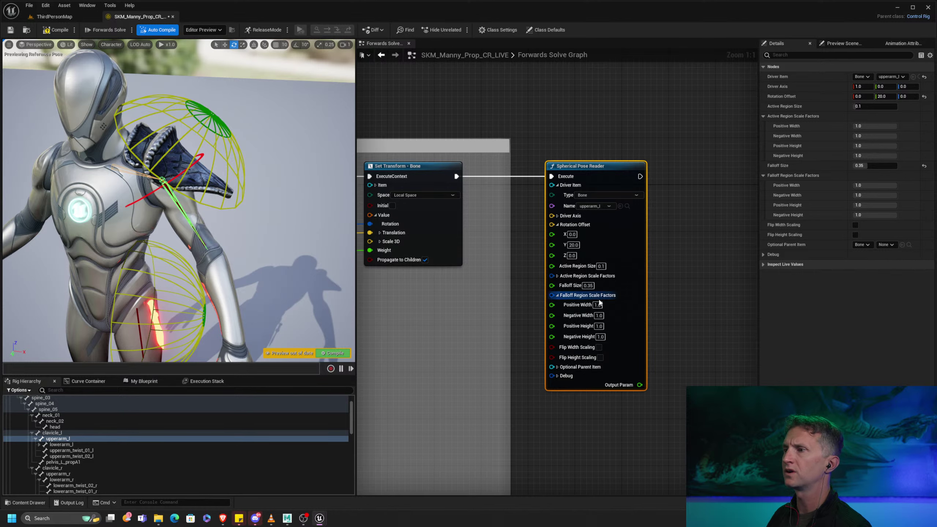
pyautogui.write('1.4')
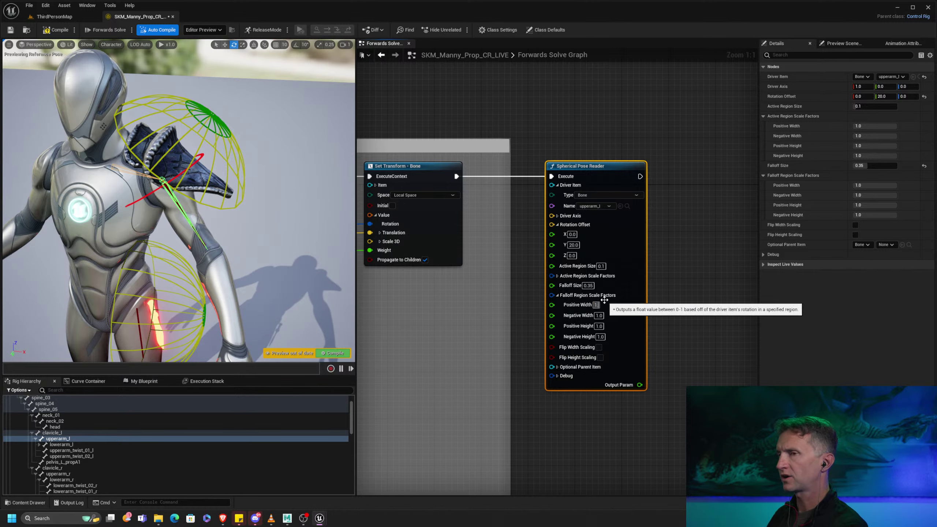
pyautogui.press('Return')
# Step: Raise the arm with upperarm_l_ctrl, rotating it about 34° in Y to test the reader region, and recompile the rig to reset the pose
pyautogui.keyDown('alt'); pyautogui.moveTo(238, 252); pyautogui.dragTo(241, 210); pyautogui.keyUp('alt')
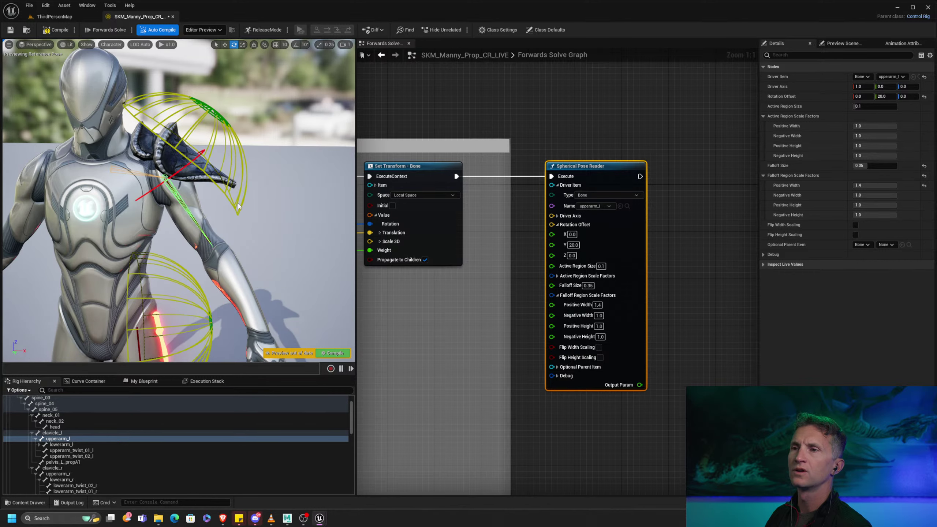
pyautogui.click(173, 175)
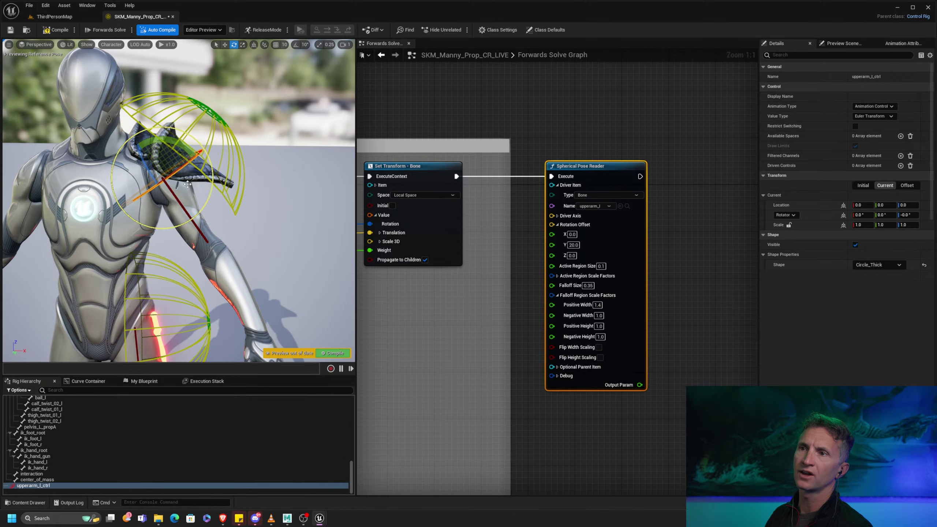
pyautogui.moveTo(190, 146); pyautogui.dragTo(177, 135)
pyautogui.moveTo(200, 201); pyautogui.dragTo(243, 139)
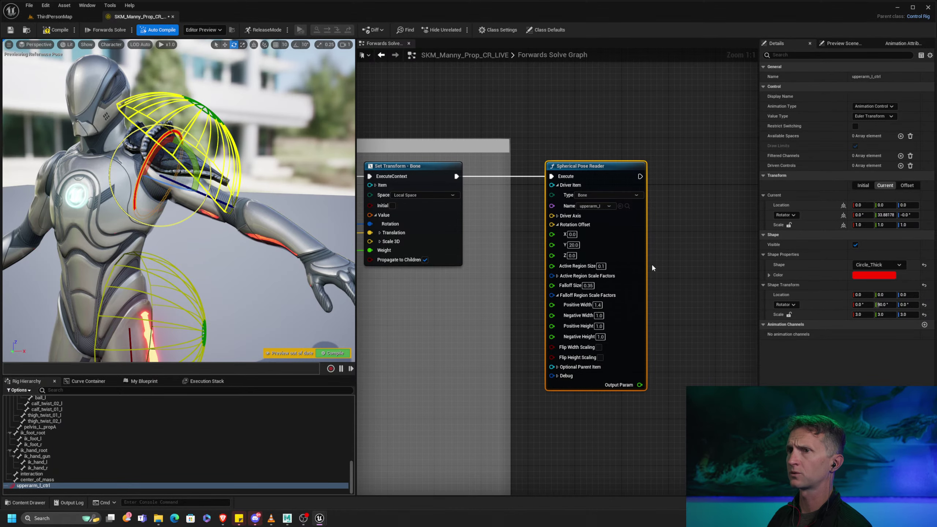
pyautogui.moveTo(650, 262); pyautogui.dragTo(560, 246, button='right')
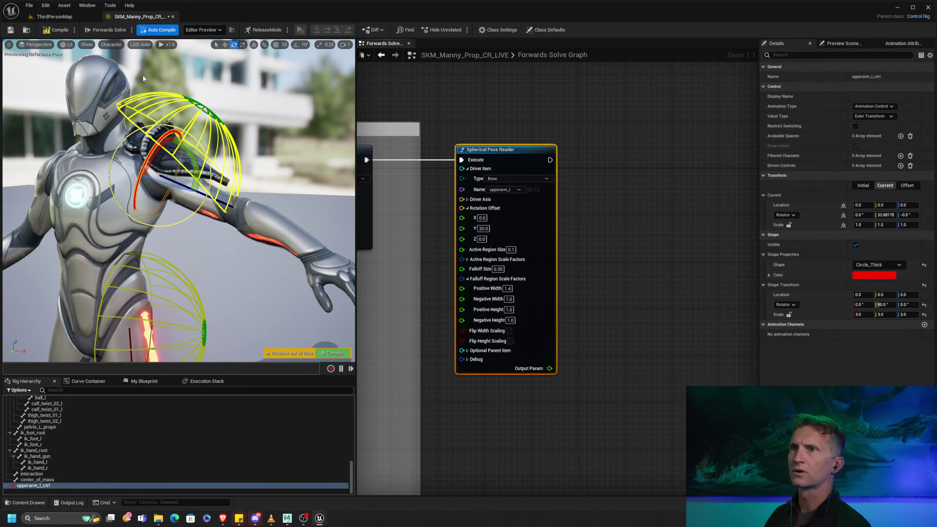
pyautogui.click(52, 32)
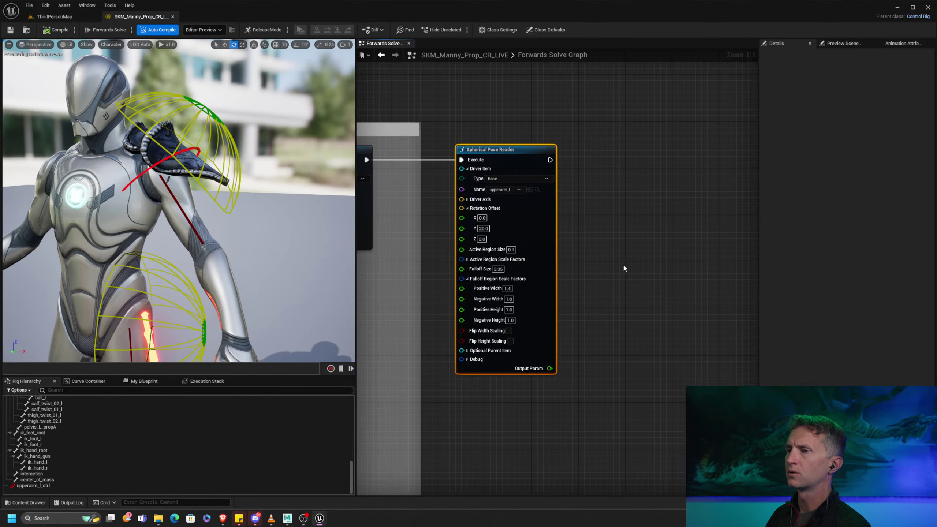
# Step: Copy the existing Get Transform, To Euler and two Add nodes and paste them below the new Spherical Pose Reader
pyautogui.moveTo(623, 268); pyautogui.dragTo(592, 250, button='right')
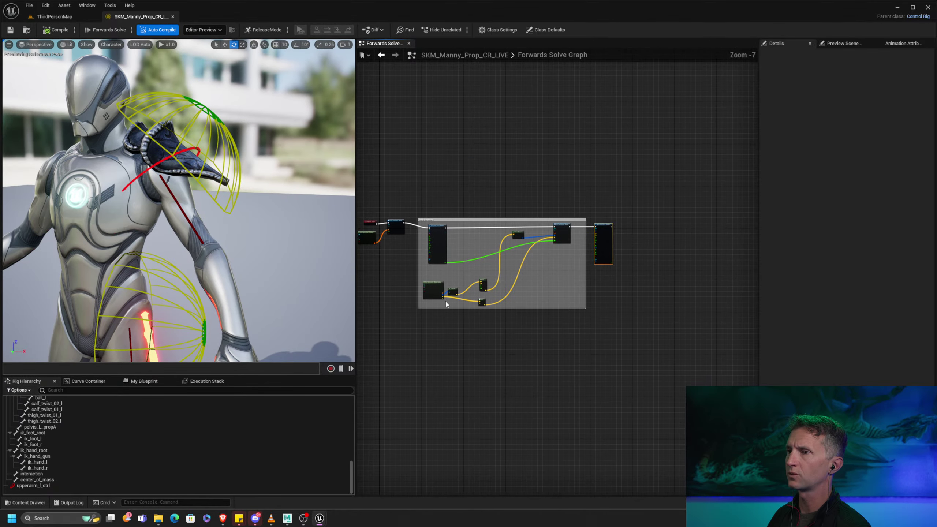
pyautogui.scroll(4, 619, 312)
pyautogui.moveTo(512, 173); pyautogui.dragTo(458, 178, button='right')
pyautogui.moveTo(459, 177); pyautogui.dragTo(670, 300)
pyautogui.scroll(-6, 668, 320)
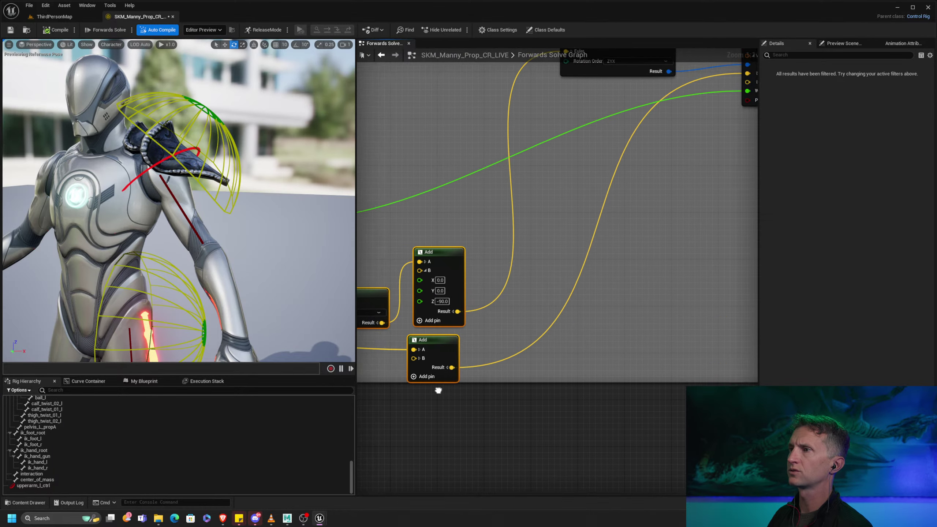
pyautogui.moveTo(489, 289); pyautogui.dragTo(499, 273, button='right')
pyautogui.scroll(4, 499, 273)
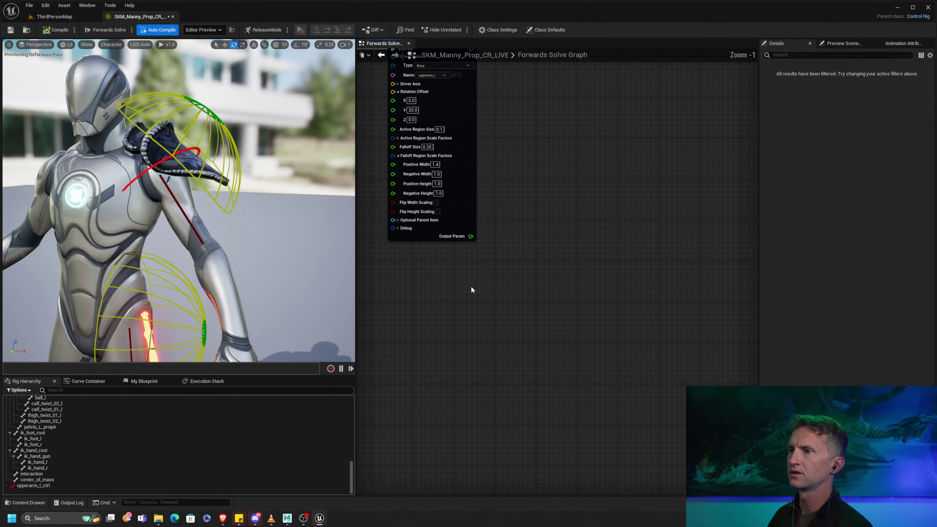
pyautogui.hotkey('ctrl', 'v')
pyautogui.moveTo(423, 263); pyautogui.dragTo(482, 271)
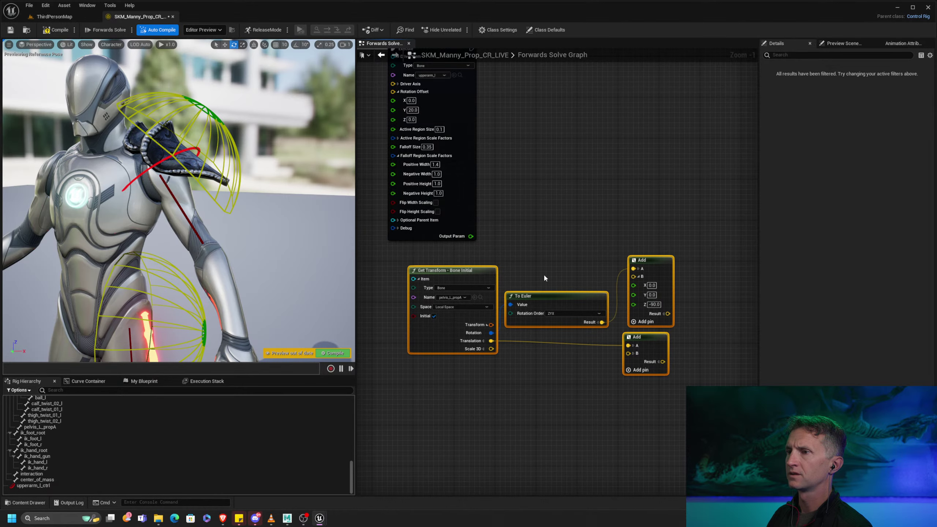
# Step: Change the pasted Get Transform node's bone to pelvis_L_propA1, the prop bone under clavicle_l
pyautogui.scroll(1, 545, 266)
pyautogui.moveTo(510, 160); pyautogui.dragTo(557, 309, button='right')
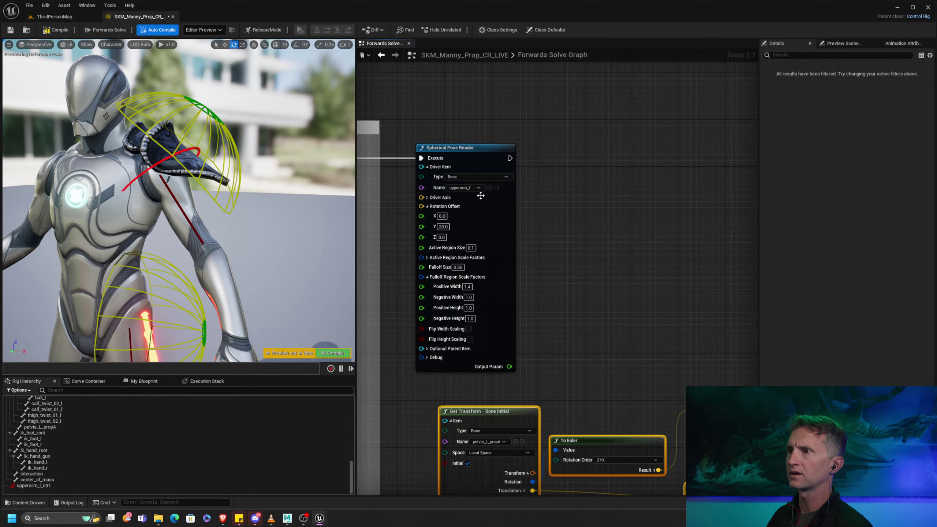
pyautogui.click(69, 426)
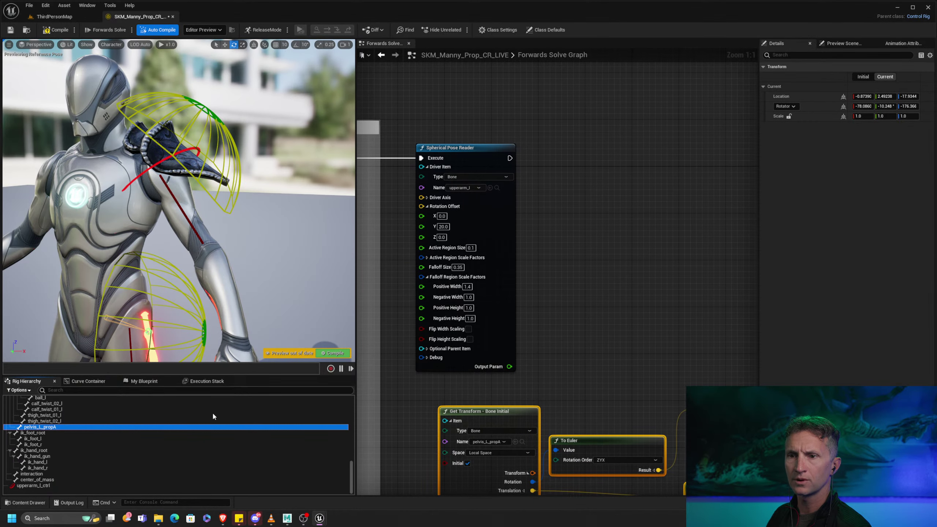
pyautogui.scroll(10, 138, 446)
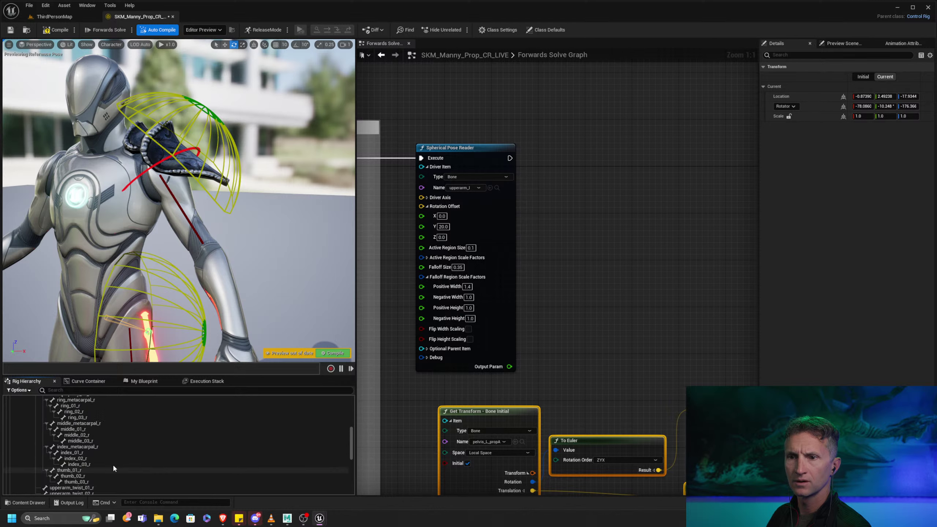
pyautogui.scroll(10, 113, 467)
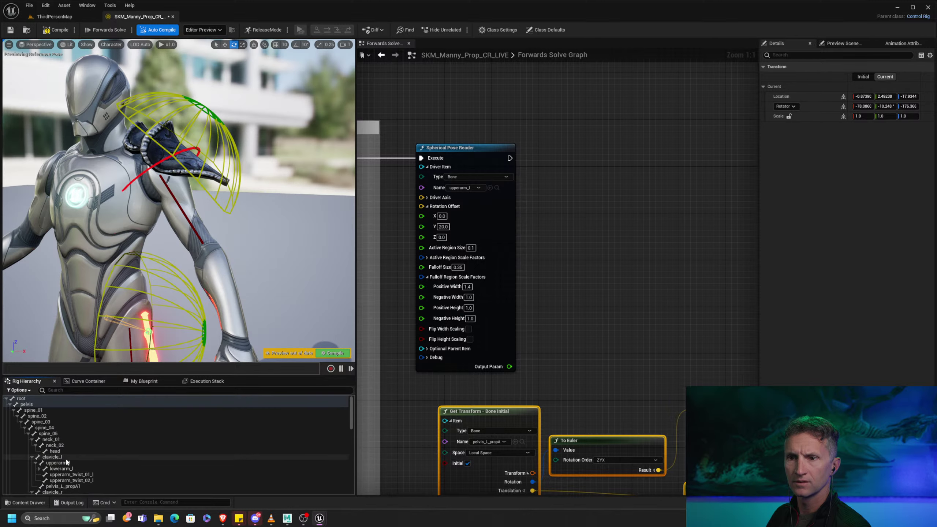
pyautogui.scroll(-2, 66, 458)
pyautogui.click(63, 465)
pyautogui.moveTo(522, 356); pyautogui.dragTo(538, 271, button='right')
pyautogui.click(530, 340)
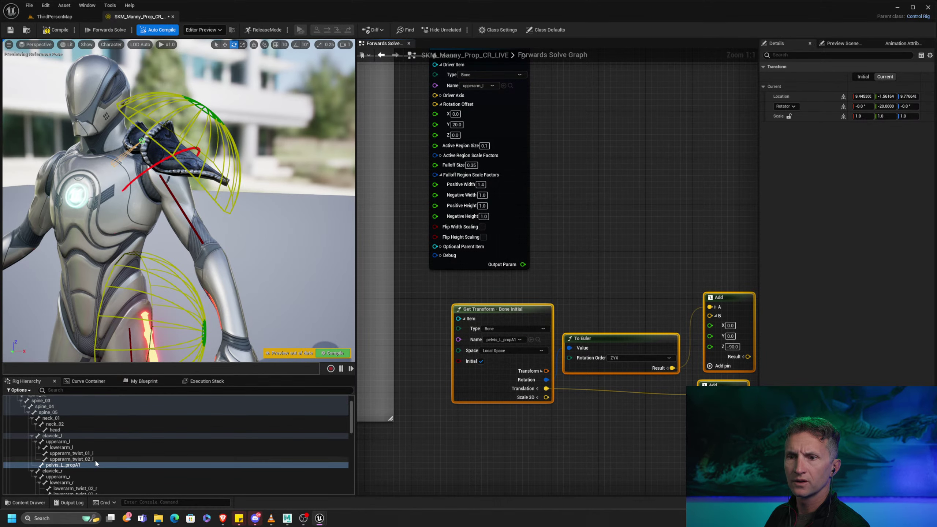
# Step: Add a Set Transform node for the pelvis_L_propA1 bone and arrange it beyond the Spherical Pose Reader
pyautogui.moveTo(62, 465); pyautogui.dragTo(693, 109)
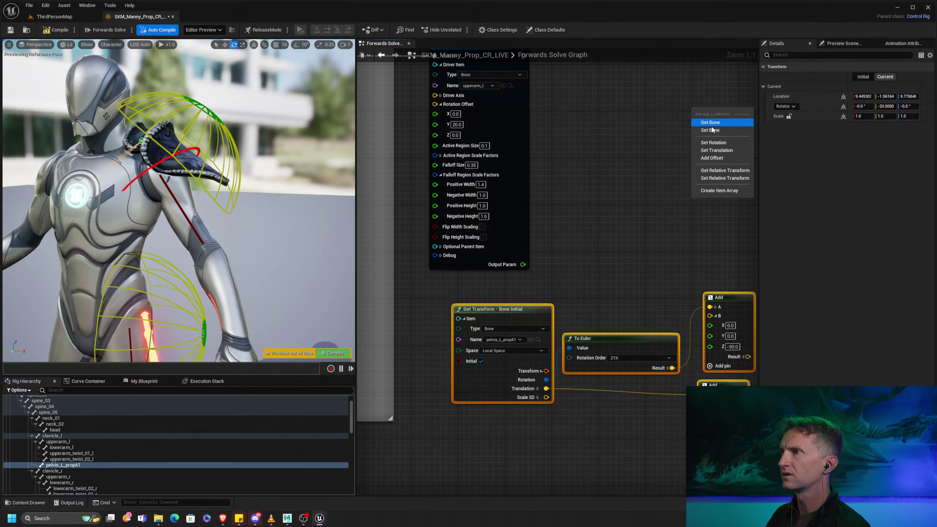
pyautogui.click(732, 131)
pyautogui.moveTo(619, 134); pyautogui.dragTo(400, 308, button='right')
pyautogui.moveTo(470, 271); pyautogui.dragTo(543, 181, button='right')
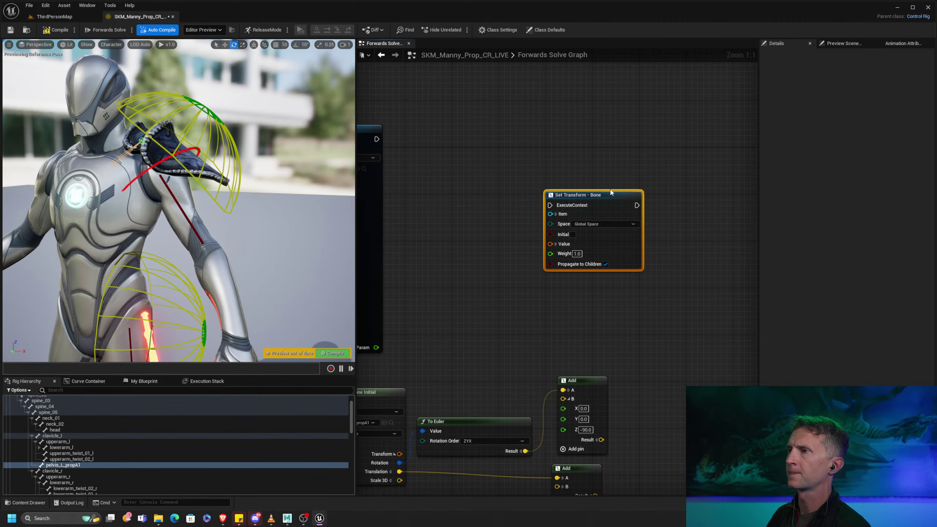
pyautogui.moveTo(609, 194); pyautogui.dragTo(651, 169)
pyautogui.moveTo(533, 171); pyautogui.dragTo(562, 168, button='right')
pyautogui.moveTo(391, 126); pyautogui.dragTo(462, 121)
pyautogui.click(566, 165)
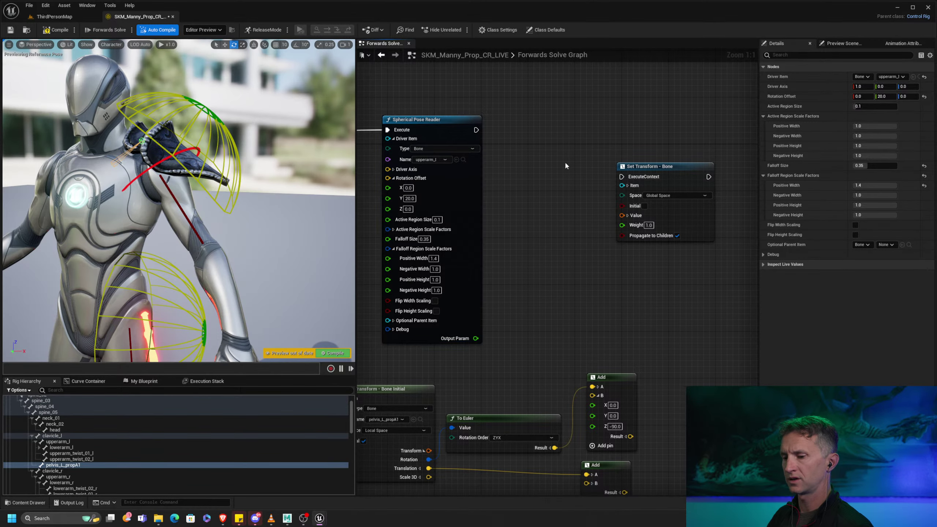
# Step: Set the editor's application scale to 1.1 with the Widget Reflector and close it
pyautogui.hotkey('ctrl', 'shift', 'w')
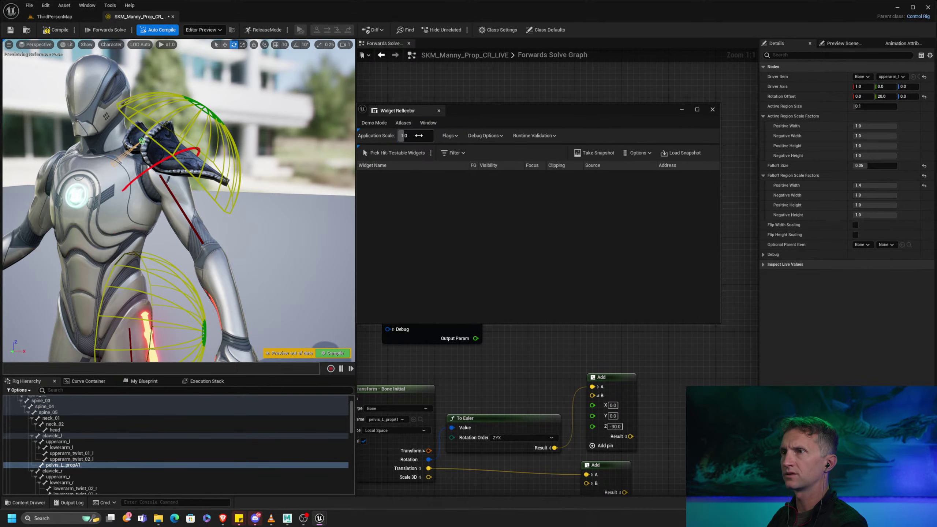
pyautogui.click(420, 136)
pyautogui.write('1.1')
pyautogui.press('Return')
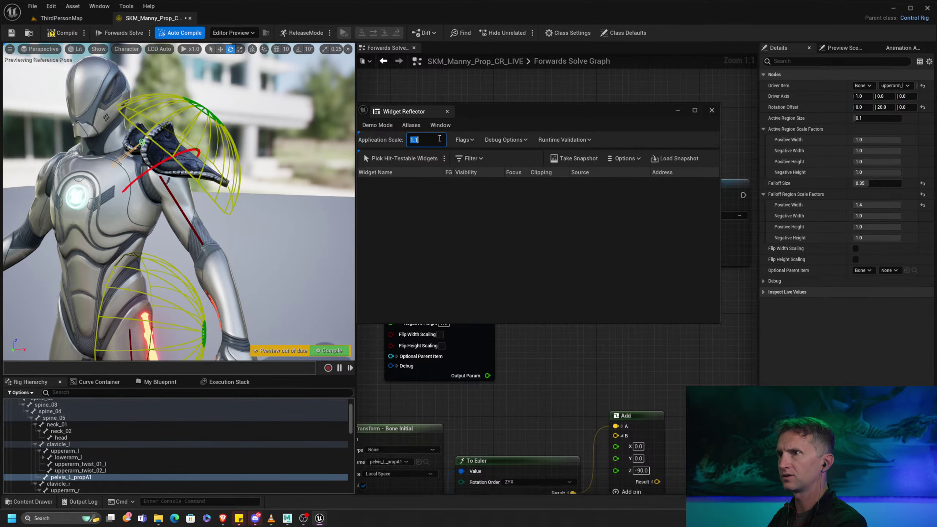
pyautogui.click(711, 112)
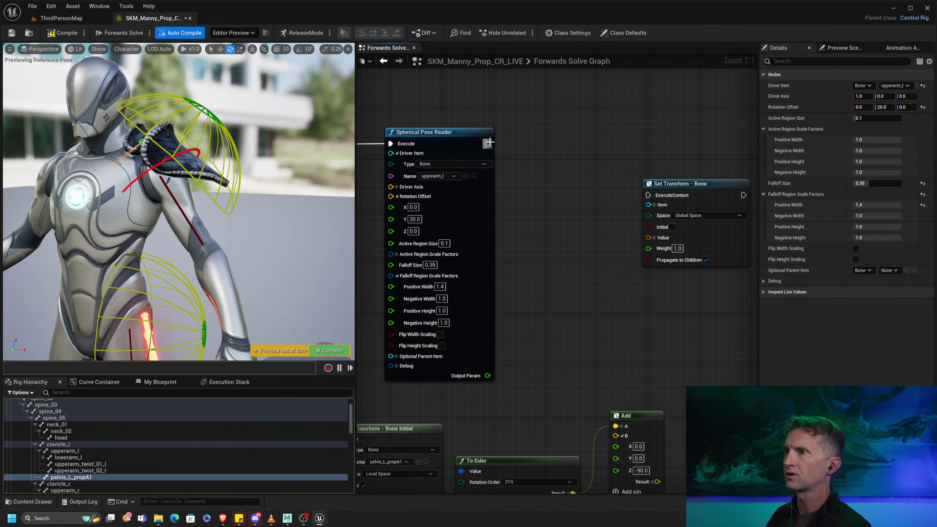
# Step: Connect the Spherical Pose Reader's execution output to the new Set Transform node and expand that node's Value pin
pyautogui.moveTo(488, 144); pyautogui.dragTo(730, 138)
pyautogui.moveTo(645, 264); pyautogui.dragTo(560, 209, button='right')
pyautogui.click(609, 137)
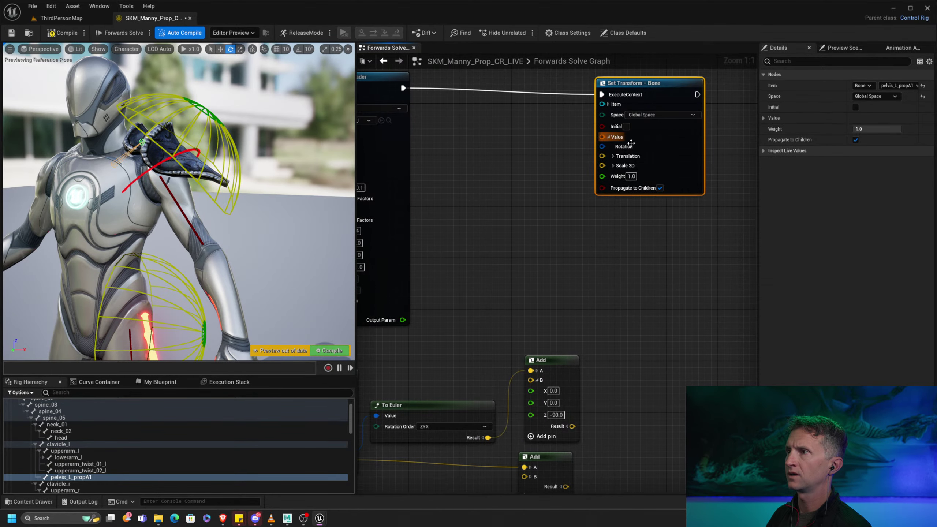
# Step: Set the Z offset of the rotation Add node after To Euler to 0
pyautogui.moveTo(613, 386); pyautogui.dragTo(609, 264, button='right')
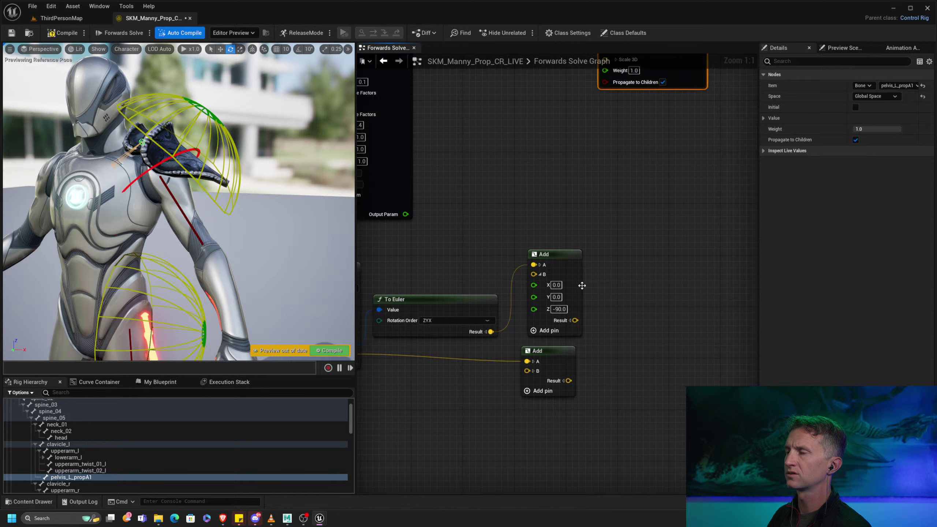
pyautogui.click(557, 310)
pyautogui.press('BackSpace')
pyautogui.press('Return')
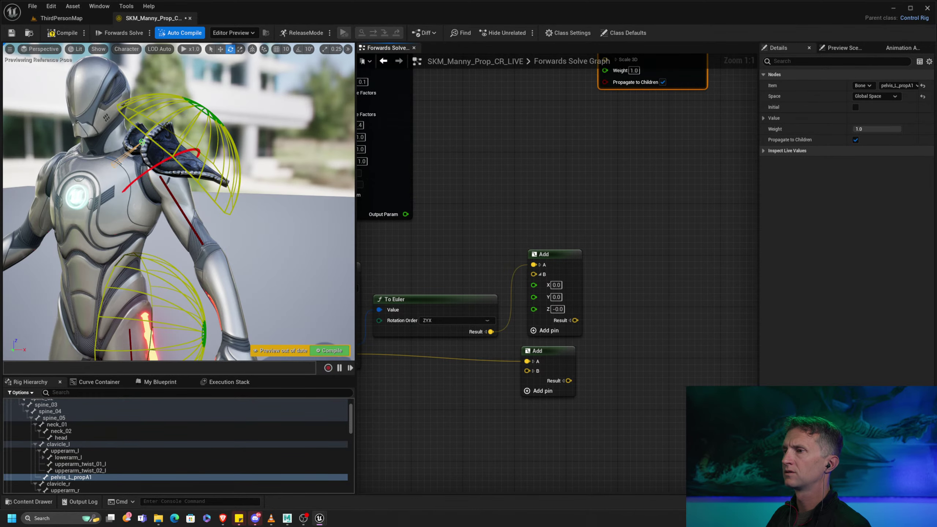
# Step: Add a From Euler node fed by the rotation Add node's result and place it below the Set Transform node
pyautogui.moveTo(595, 265); pyautogui.dragTo(609, 276, button='right')
pyautogui.moveTo(590, 331); pyautogui.dragTo(552, 157)
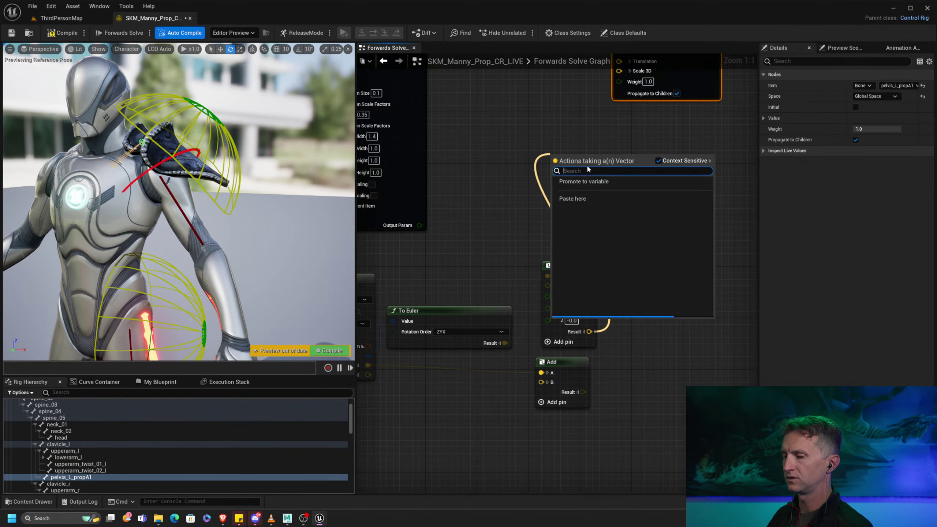
pyautogui.write('from e')
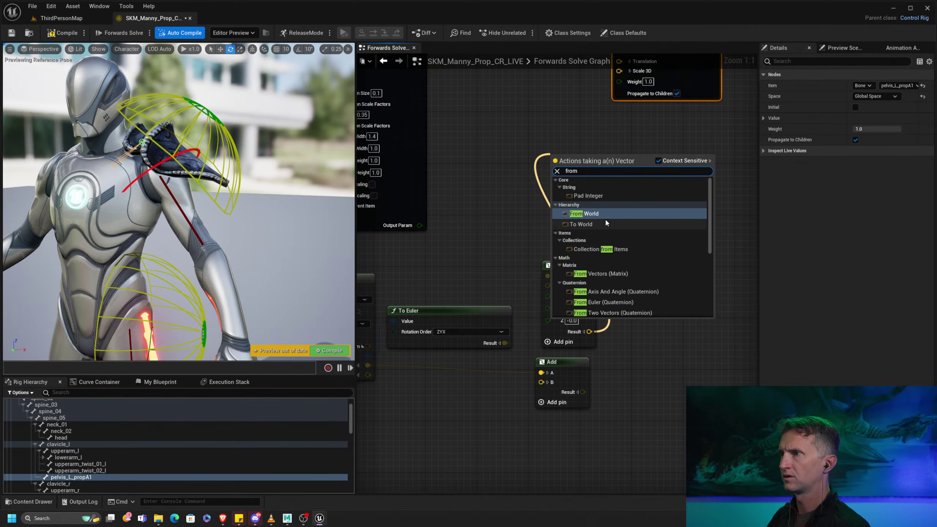
pyautogui.click(606, 301)
pyautogui.moveTo(601, 158); pyautogui.dragTo(574, 218, button='right')
pyautogui.moveTo(574, 219); pyautogui.dragTo(482, 198)
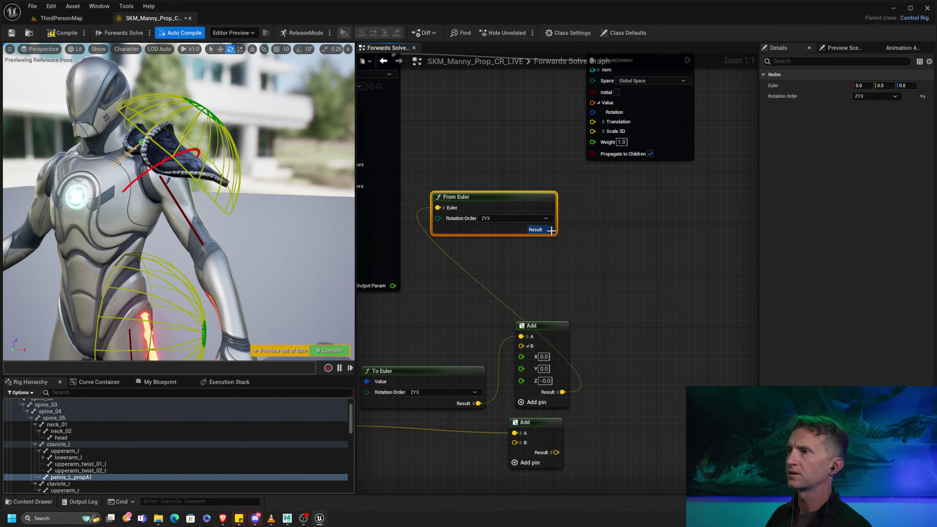
# Step: Connect the From Euler result to the Set Transform's Rotation and the translation Add's result to its Translation
pyautogui.moveTo(550, 229); pyautogui.dragTo(592, 112)
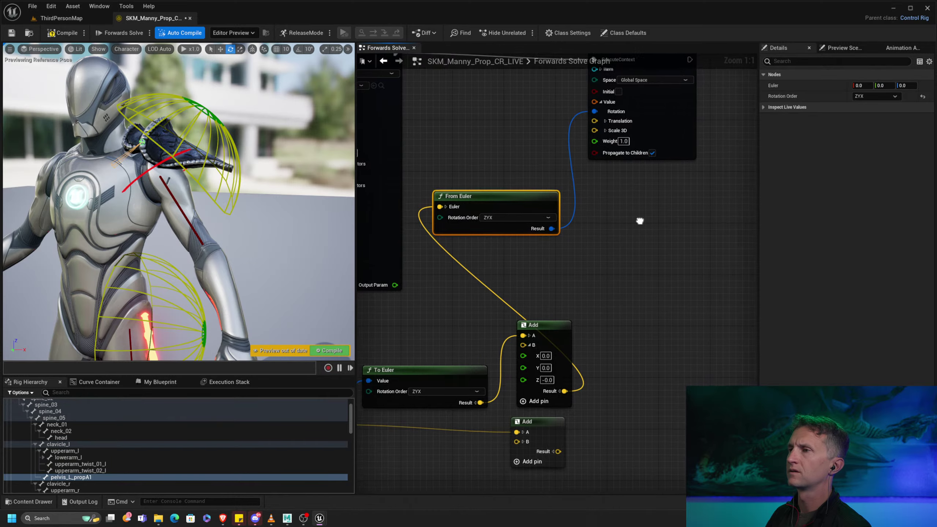
pyautogui.moveTo(638, 220); pyautogui.dragTo(643, 215, button='right')
pyautogui.click(561, 445)
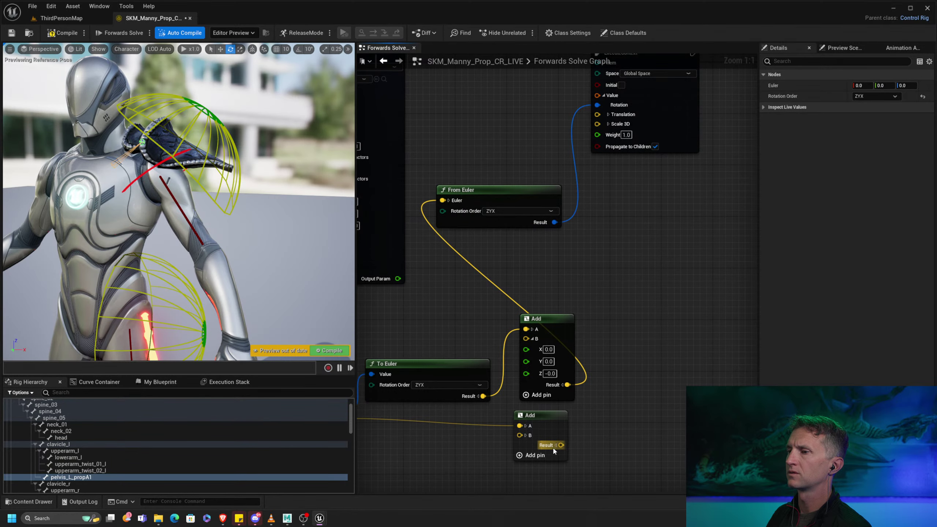
pyautogui.moveTo(562, 445); pyautogui.dragTo(598, 115)
# Step: Expand the translation Add node's B vector and set its X and Z offsets to 0
pyautogui.click(523, 435)
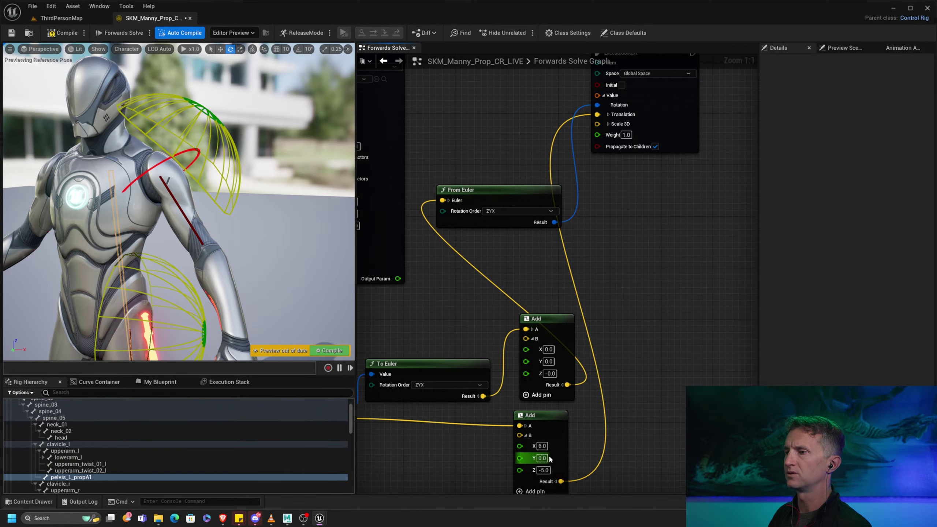
pyautogui.click(544, 470)
pyautogui.write('-0')
pyautogui.press('Return')
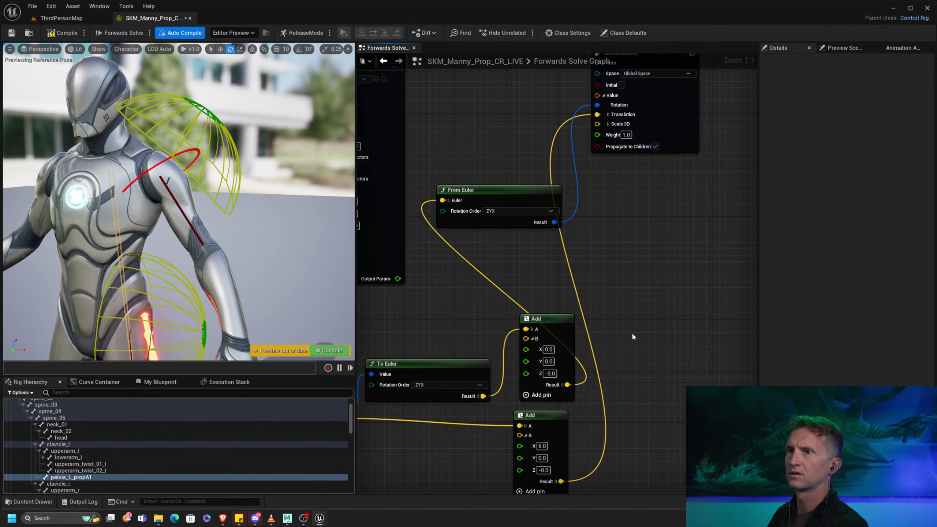
pyautogui.moveTo(630, 232); pyautogui.dragTo(675, 235, button='right')
pyautogui.scroll(-1, 675, 235)
pyautogui.moveTo(488, 322); pyautogui.dragTo(487, 303, button='right')
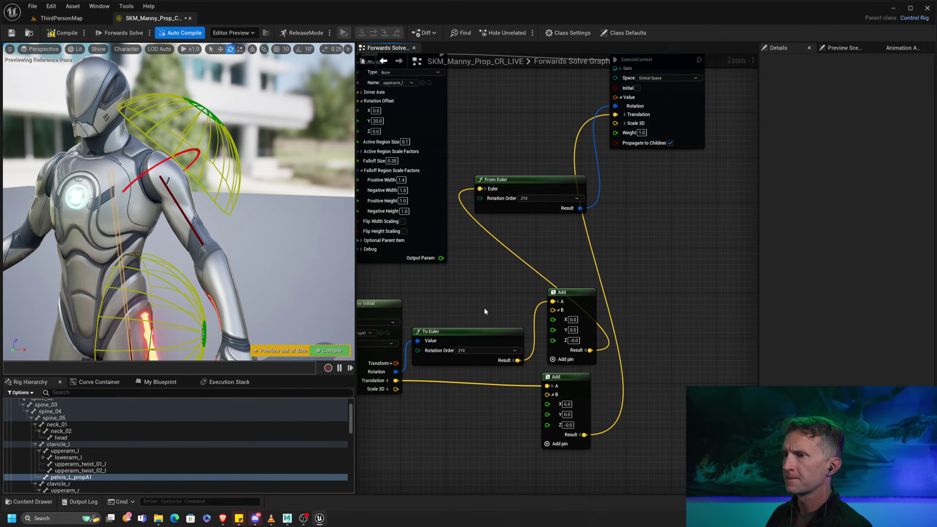
pyautogui.click(567, 405)
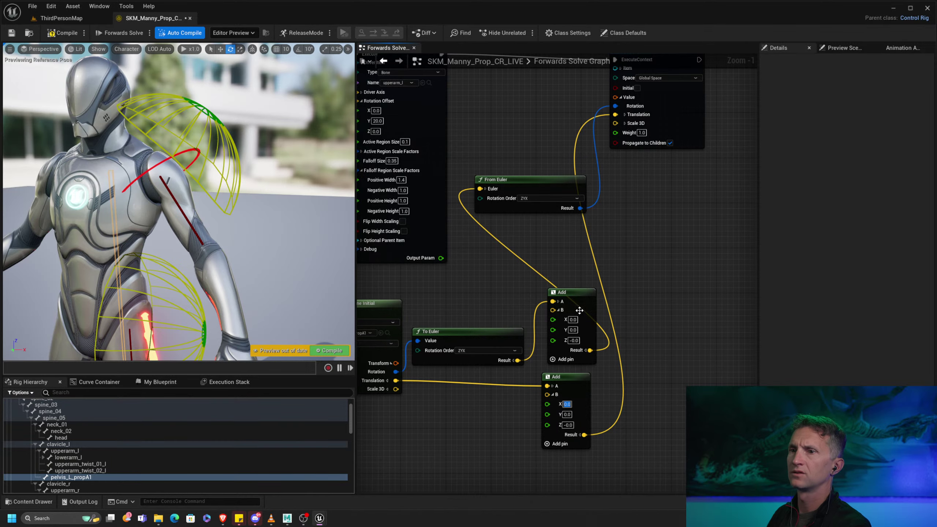
# Step: Set the Set Transform node for pelvis_L_propA1 to Local Space
pyautogui.moveTo(603, 199); pyautogui.dragTo(578, 312, button='right')
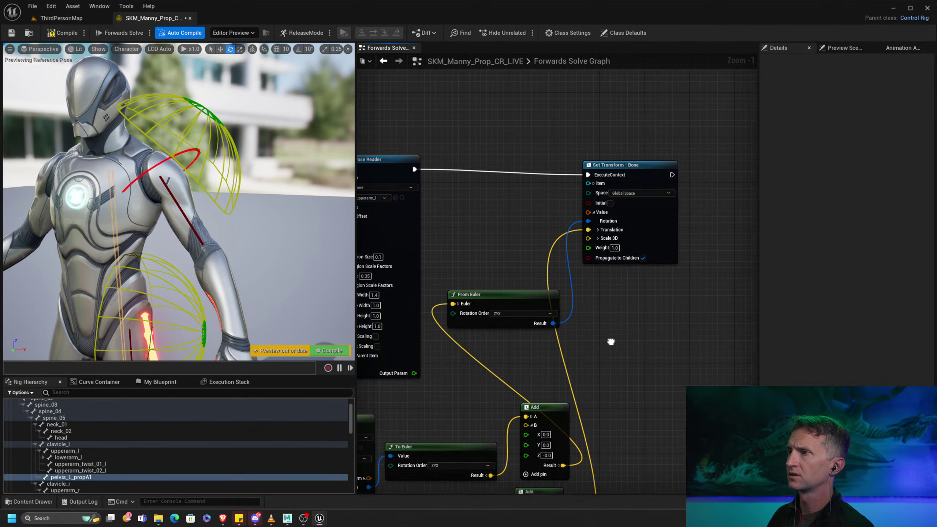
pyautogui.moveTo(609, 339); pyautogui.dragTo(599, 249, button='right')
pyautogui.click(630, 102)
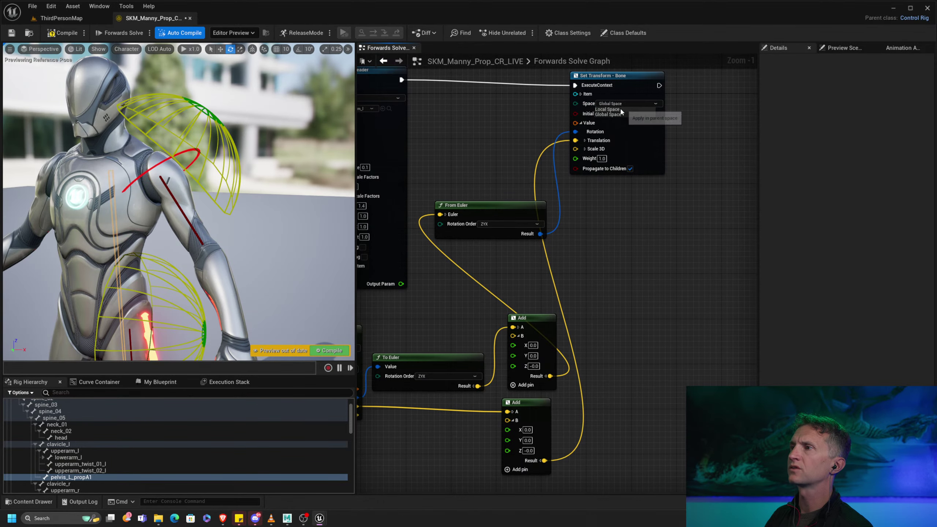
pyautogui.click(608, 109)
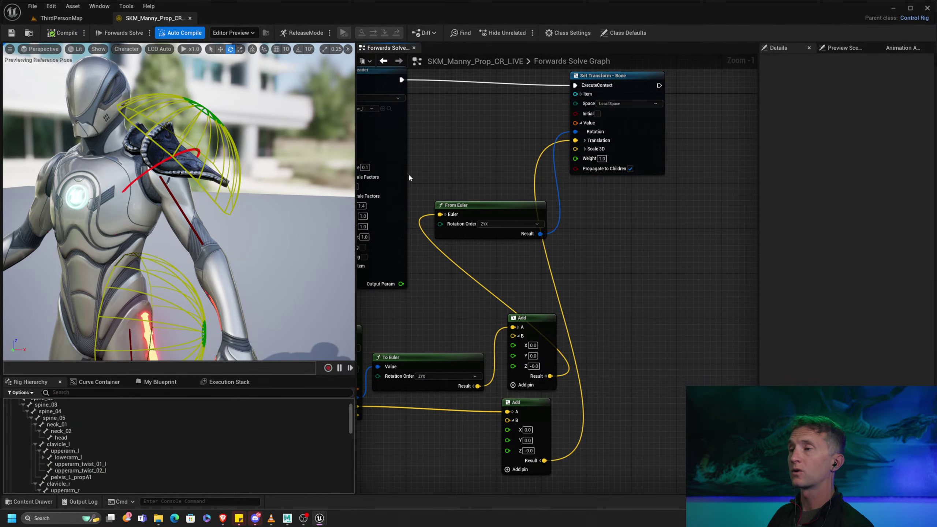
# Step: Rotate the upperarm_l_ctrl control upward to check the shoulder prop against a raised left arm
pyautogui.moveTo(533, 248); pyautogui.dragTo(565, 254, button='right')
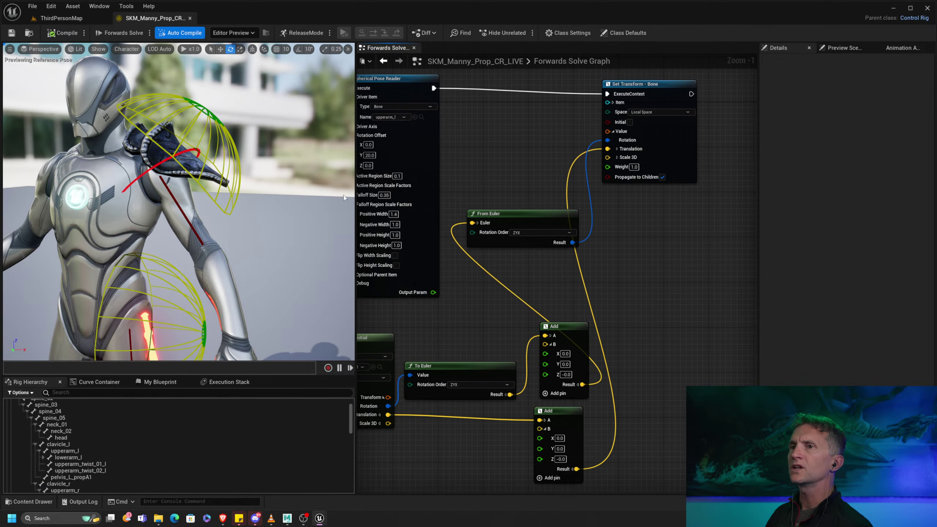
pyautogui.click(144, 172)
pyautogui.moveTo(185, 201); pyautogui.dragTo(197, 142)
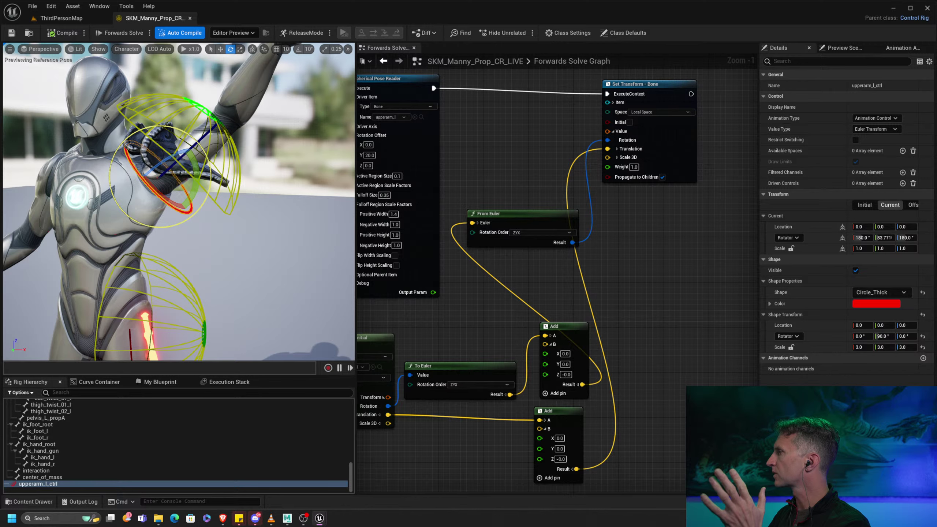
# Step: Set the Y offset of the rotation Add node to -80
pyautogui.click(564, 365)
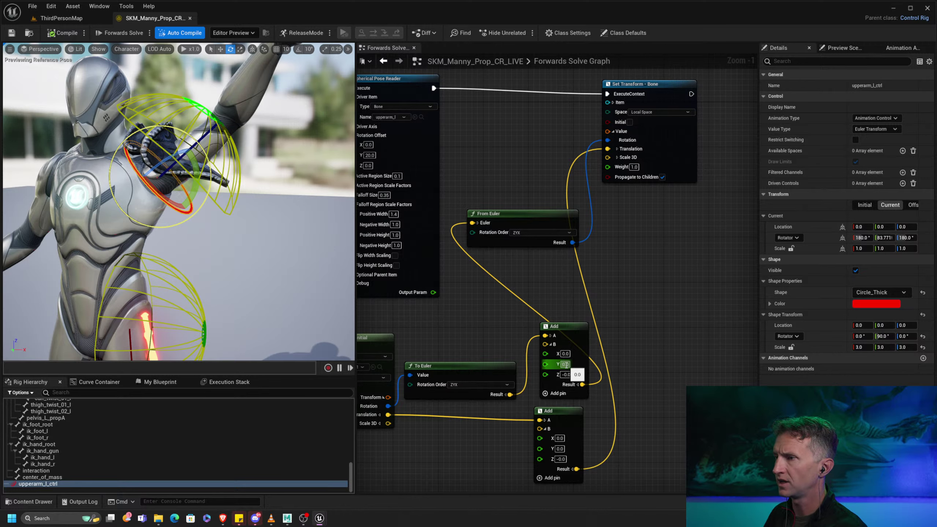
pyautogui.write('-')
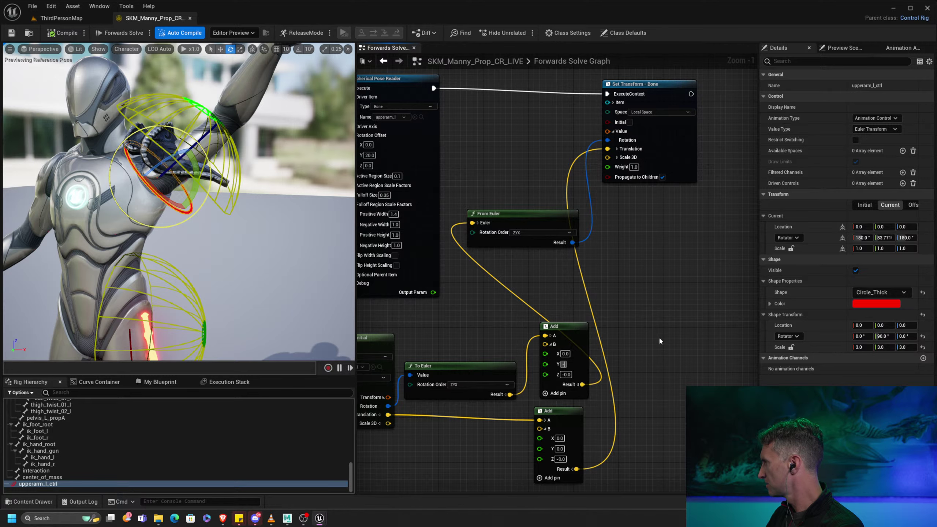
pyautogui.write('80')
pyautogui.press('Return')
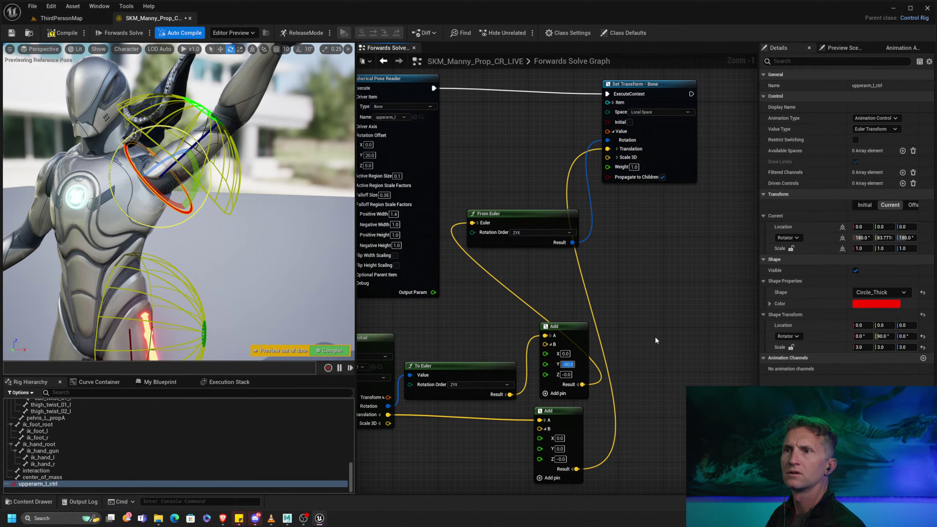
# Step: Set the Spherical Pose Reader's Active Region Size to 0.05 for the left upper arm
pyautogui.keyDown('alt'); pyautogui.moveTo(224, 283); pyautogui.dragTo(221, 188); pyautogui.keyUp('alt')
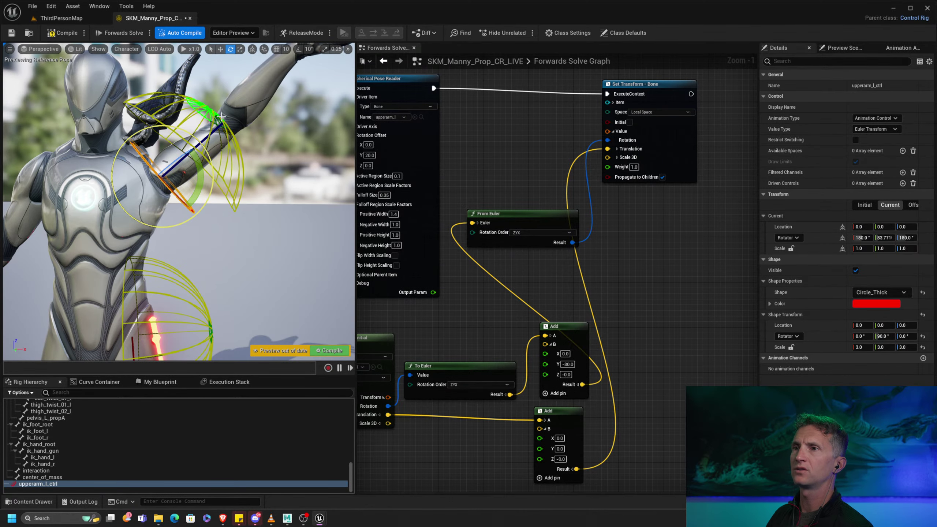
pyautogui.moveTo(482, 160); pyautogui.dragTo(598, 180, button='right')
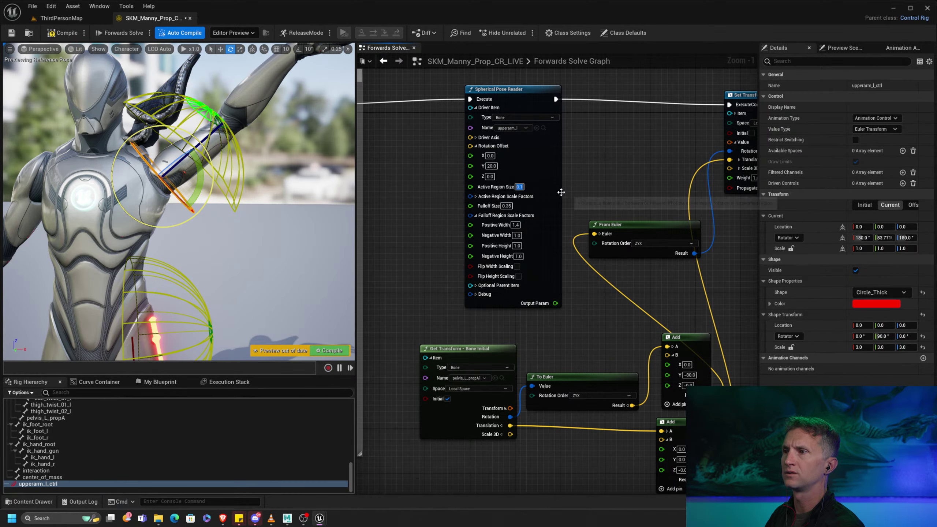
pyautogui.write('0.05')
pyautogui.press('Return')
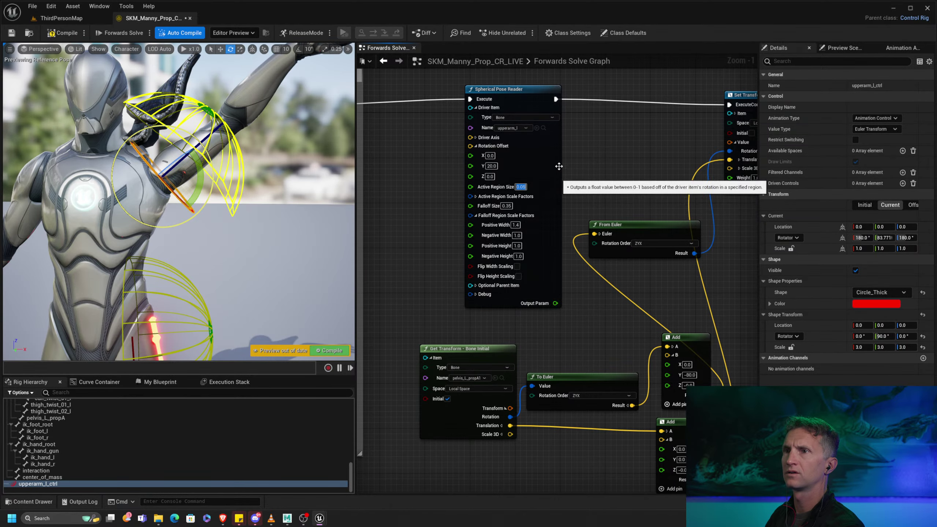
# Step: Connect the Spherical Pose Reader's Output Param to the Set Transform node's Weight
pyautogui.moveTo(585, 209); pyautogui.dragTo(502, 212, button='right')
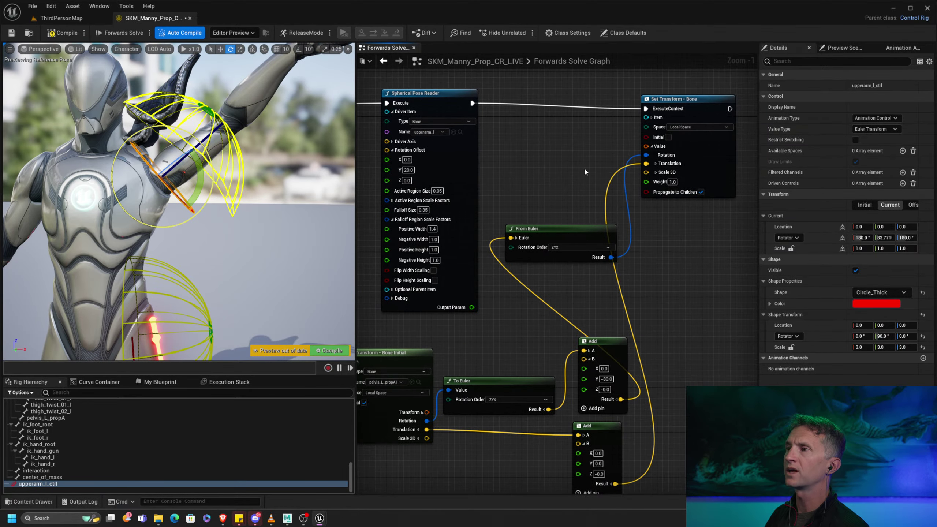
pyautogui.moveTo(472, 307); pyautogui.dragTo(646, 184)
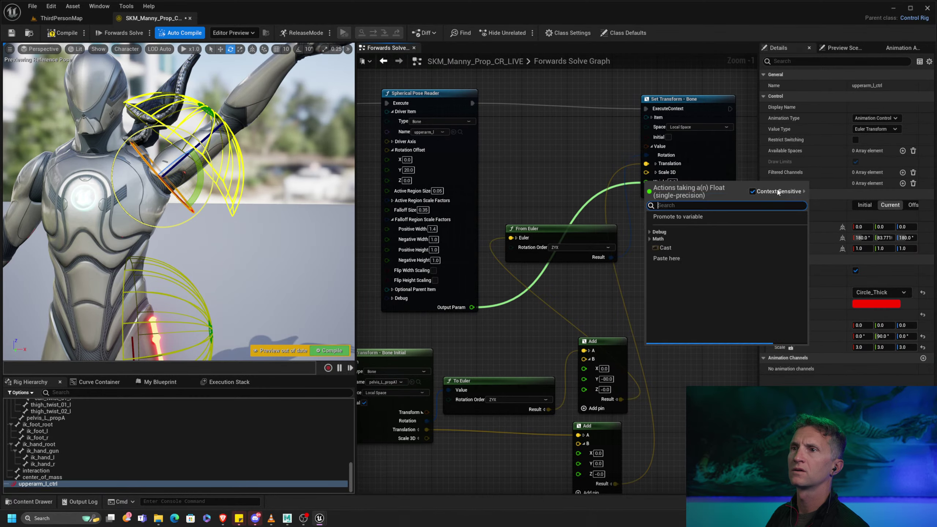
pyautogui.click(586, 204)
pyautogui.moveTo(472, 307); pyautogui.dragTo(648, 183)
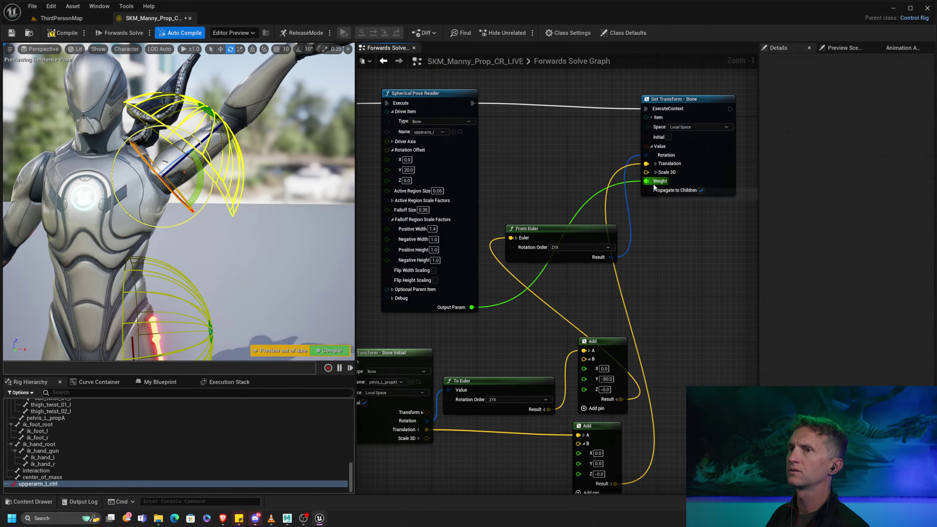
# Step: Recompile the rig and raise the left arm with upperarm_l_ctrl to test the weighted prop rotation
pyautogui.click(181, 32)
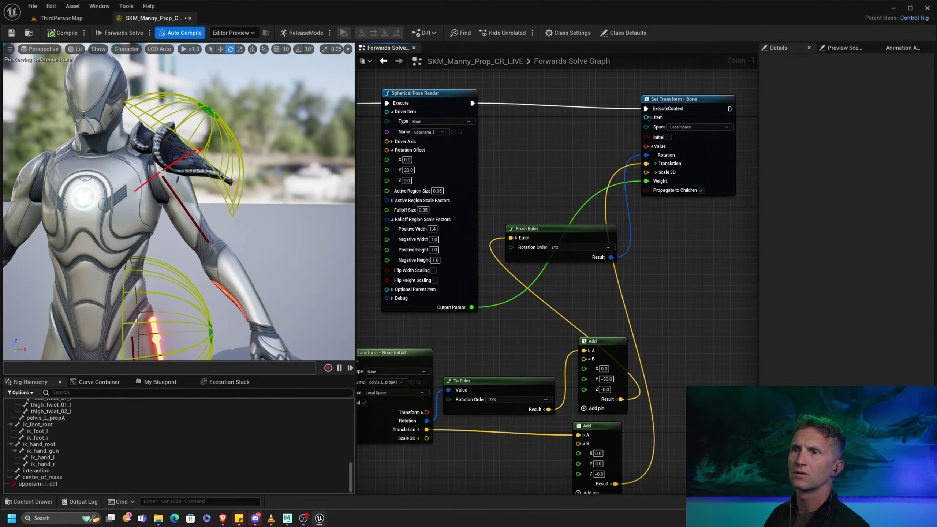
pyautogui.click(170, 170)
pyautogui.moveTo(187, 201); pyautogui.dragTo(221, 136)
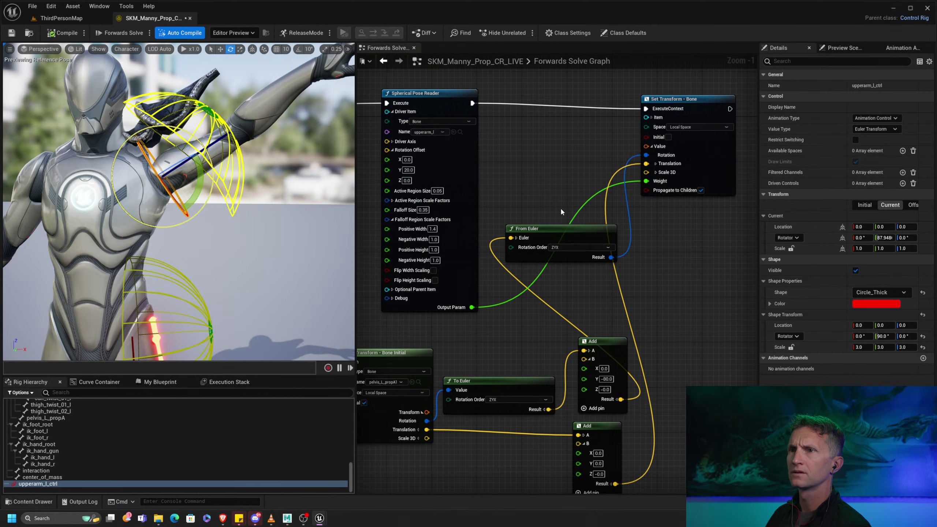
# Step: Set the X offset of the translation Add node to 6
pyautogui.moveTo(614, 364); pyautogui.dragTo(612, 272, button='right')
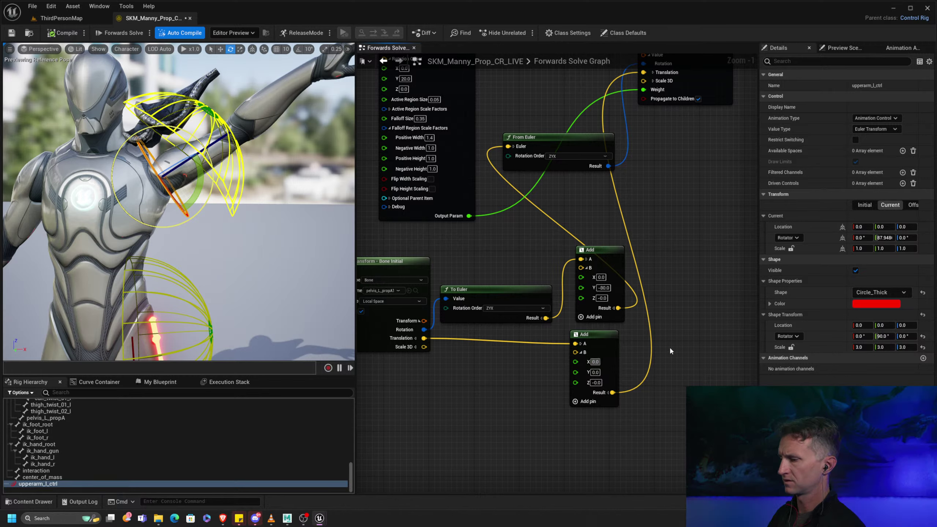
pyautogui.press('BackSpace')
pyautogui.press('BackSpace')
pyautogui.press('BackSpace')
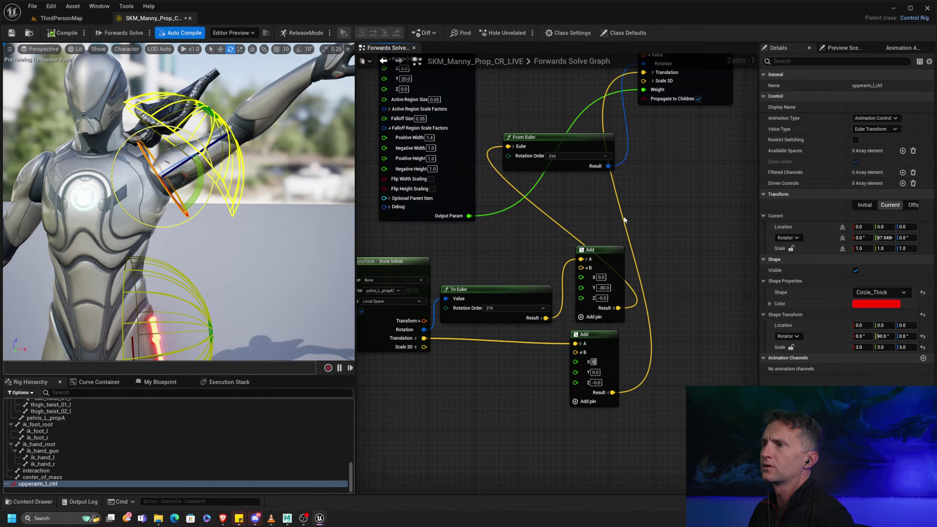
pyautogui.press('Return')
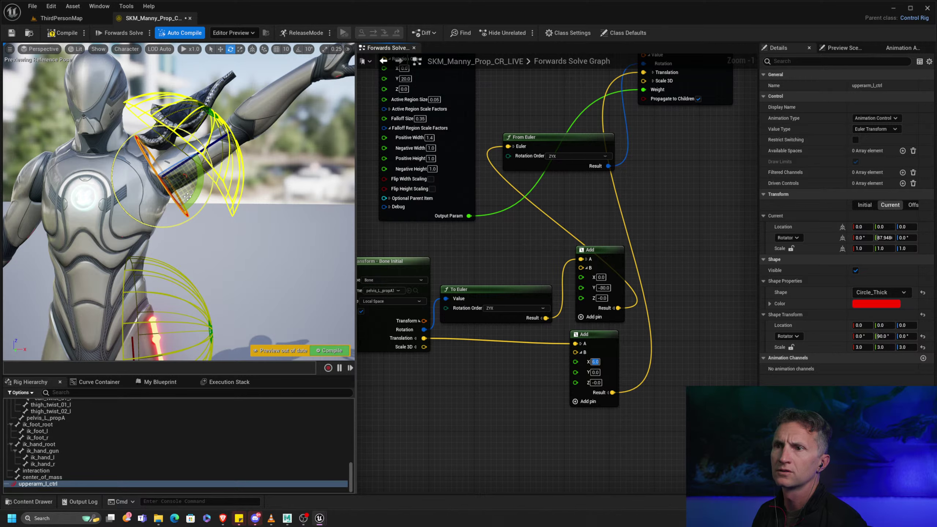
# Step: Test the prop by swinging upperarm_l_ctrl down, across the chest and back to the side, and recompile the rig
pyautogui.moveTo(188, 197); pyautogui.dragTo(112, 233)
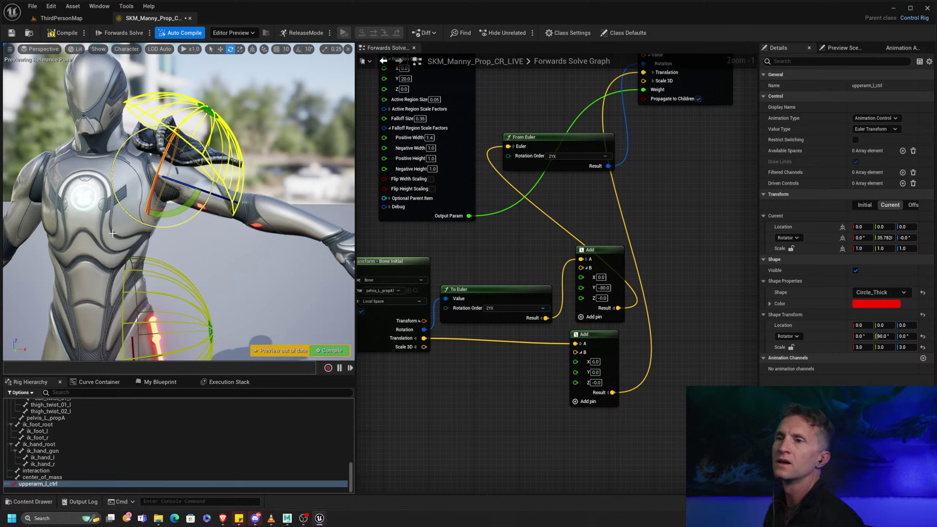
pyautogui.moveTo(183, 199); pyautogui.dragTo(107, 177)
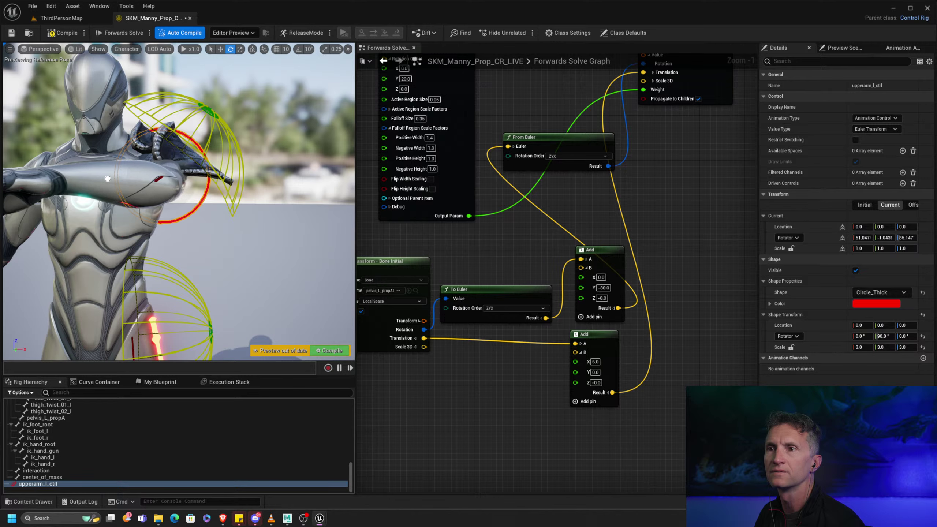
pyautogui.keyDown('alt'); pyautogui.moveTo(280, 217); pyautogui.dragTo(228, 202); pyautogui.keyUp('alt')
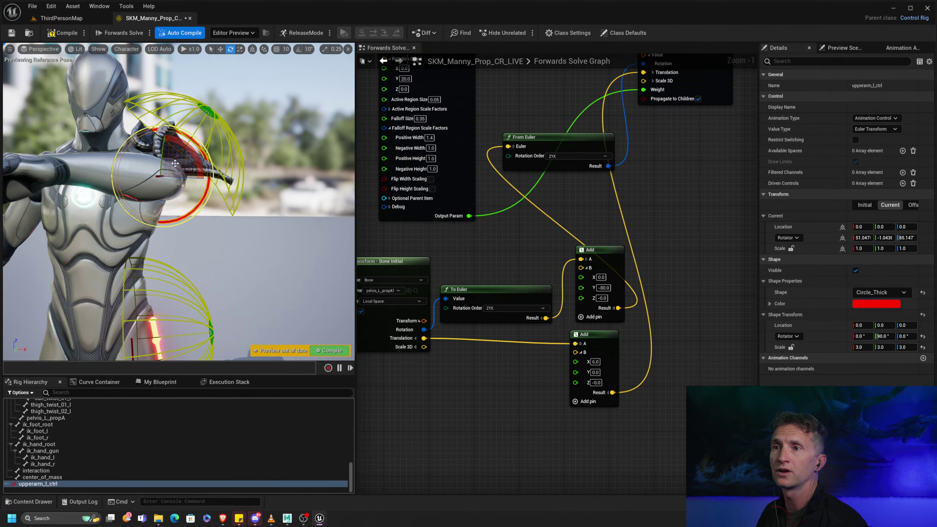
pyautogui.moveTo(175, 164); pyautogui.dragTo(236, 187)
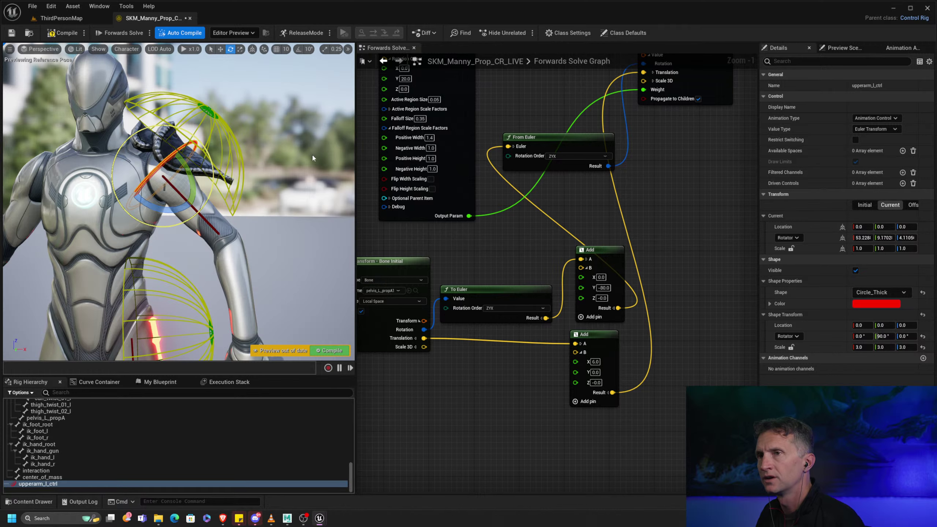
pyautogui.click(62, 33)
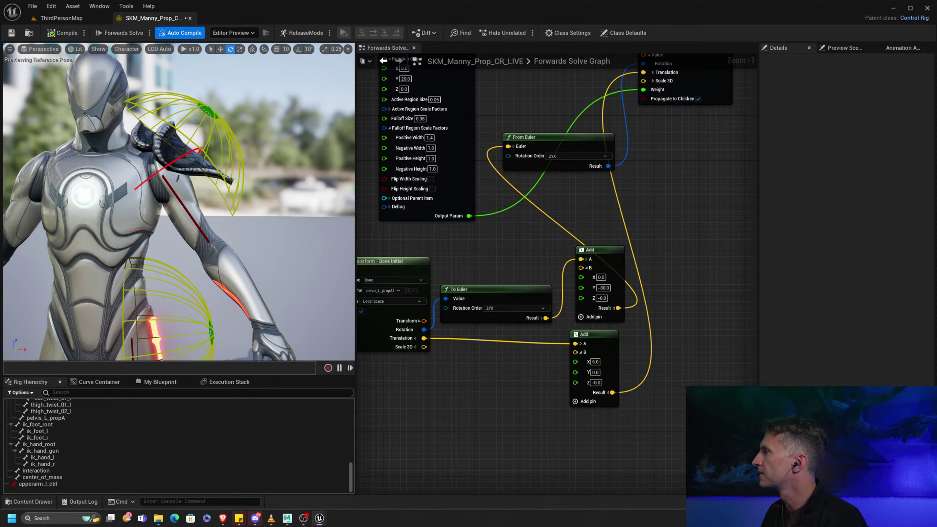
# Step: Recompile the rig, duplicate the Spherical Pose Reader after the Set Transform node, and connect the copy to its execution output
pyautogui.moveTo(513, 74); pyautogui.dragTo(566, 233, button='right')
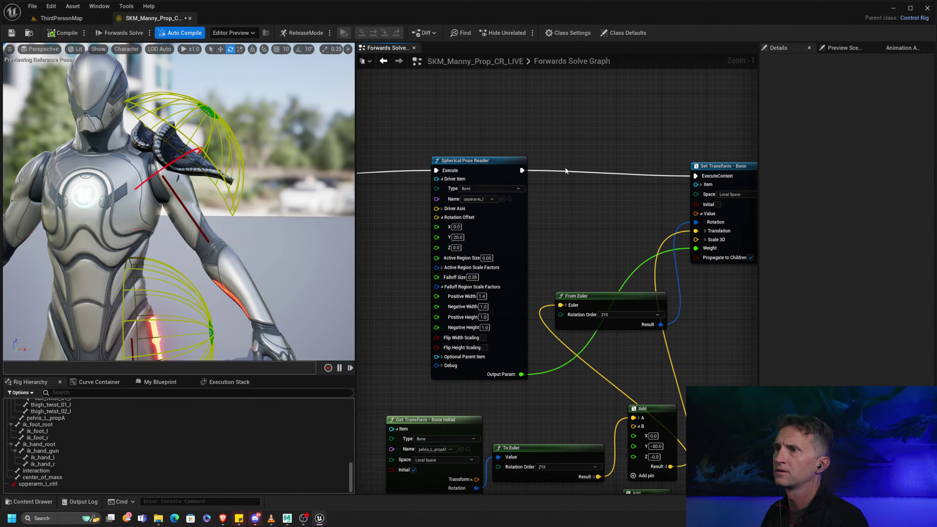
pyautogui.moveTo(509, 130); pyautogui.dragTo(473, 211)
pyautogui.moveTo(618, 246); pyautogui.dragTo(309, 221, button='right')
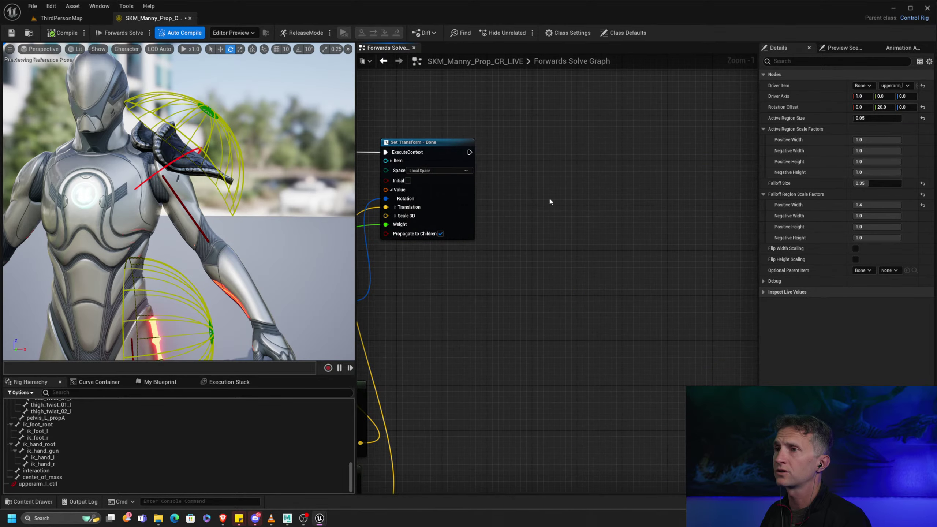
pyautogui.click(63, 34)
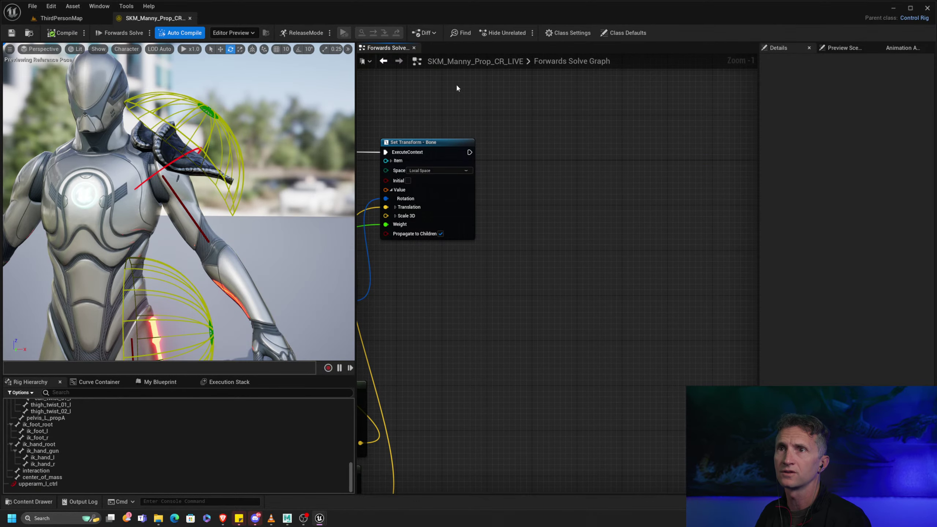
pyautogui.moveTo(531, 229); pyautogui.dragTo(498, 197, button='right')
pyautogui.hotkey('ctrl', 'v')
pyautogui.moveTo(558, 190); pyautogui.dragTo(589, 153)
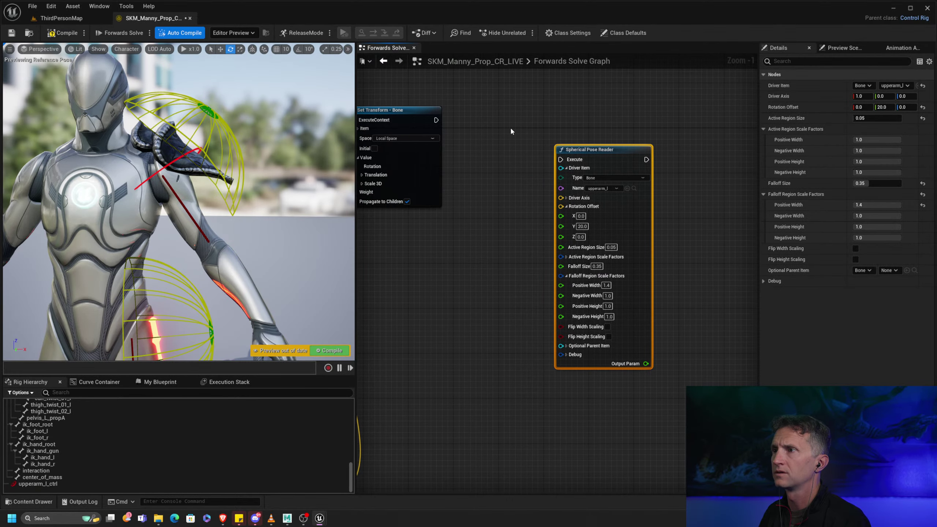
pyautogui.moveTo(436, 120); pyautogui.dragTo(550, 119)
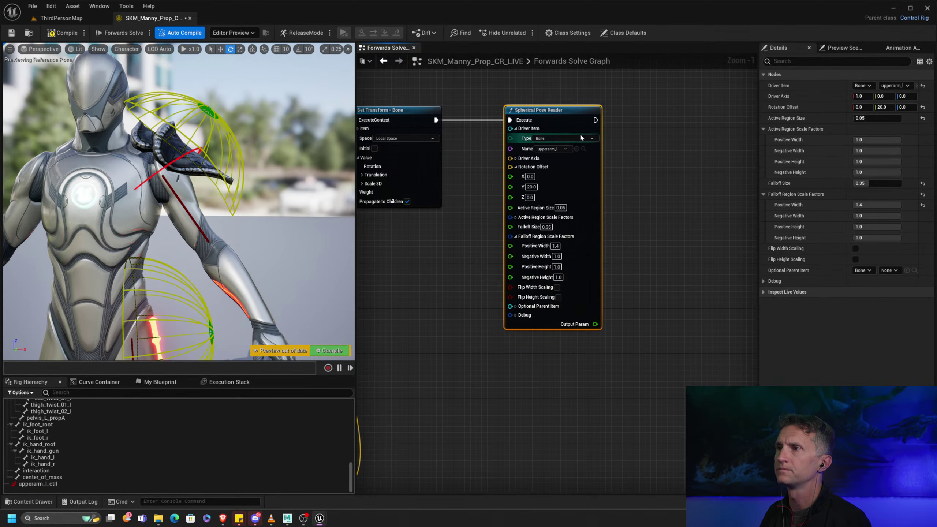
# Step: Set the duplicated Spherical Pose Reader's Rotation Offset to X 90 and Y 0
pyautogui.scroll(1, 609, 186)
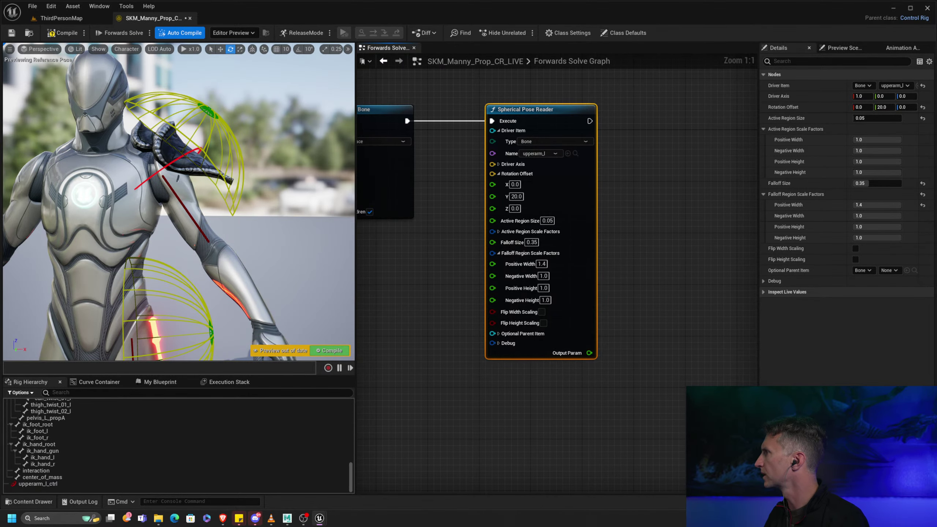
pyautogui.click(515, 184)
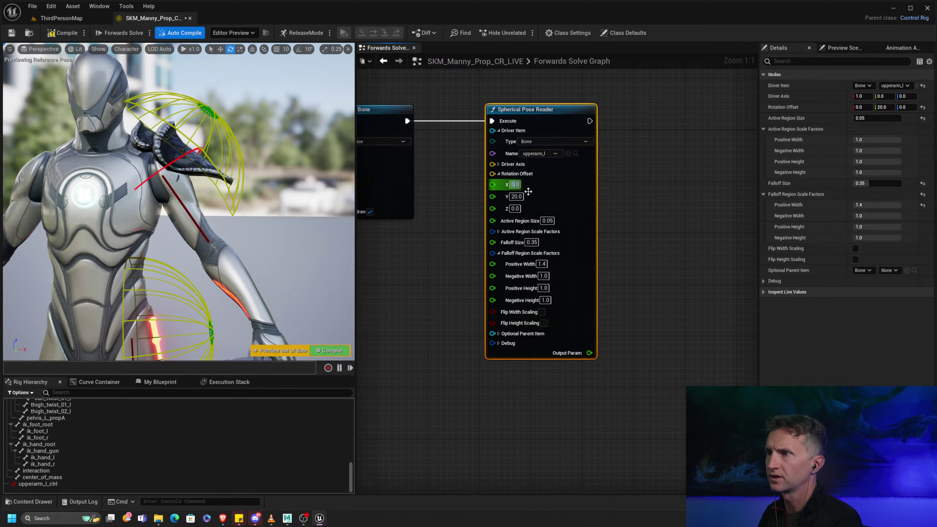
pyautogui.write('90')
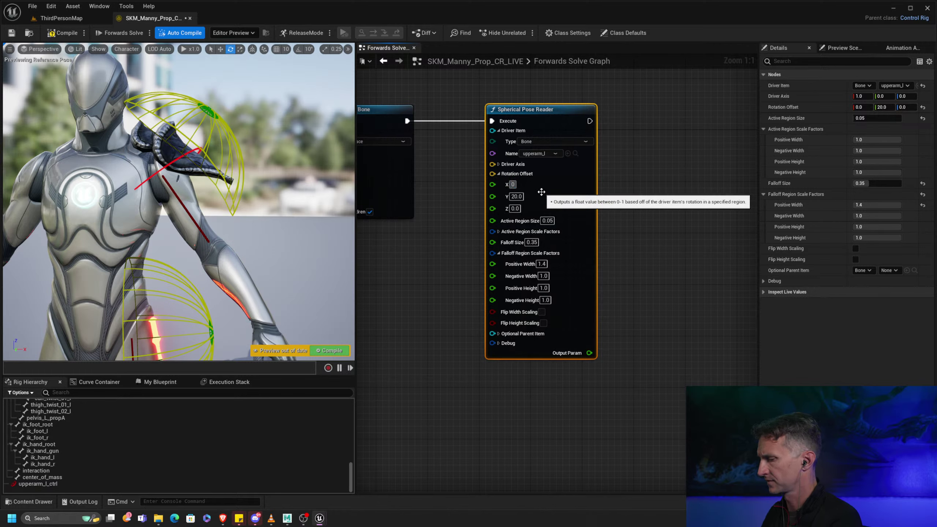
pyautogui.click(517, 196)
pyautogui.press('Return')
pyautogui.write('0')
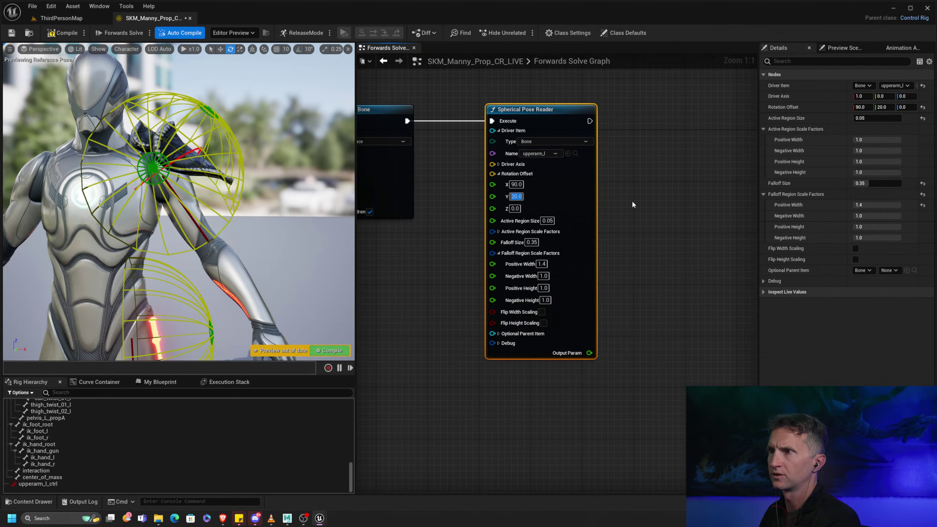
pyautogui.press('Return')
# Step: Set the second reader's falloff scale factors to 1.0 for Positive Width and 1.5 for Negative Height
pyautogui.keyDown('alt'); pyautogui.moveTo(264, 227); pyautogui.dragTo(141, 220); pyautogui.keyUp('alt')
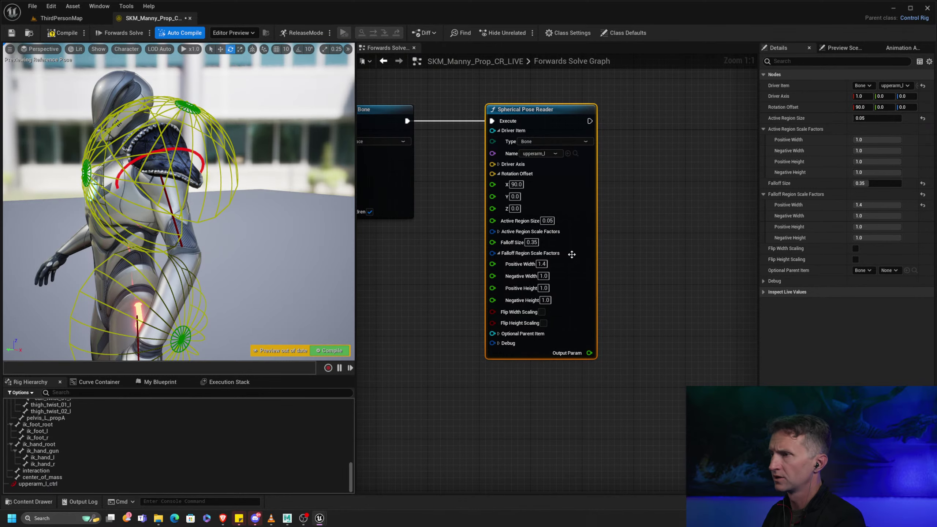
pyautogui.click(542, 264)
pyautogui.write('1')
pyautogui.press('Return')
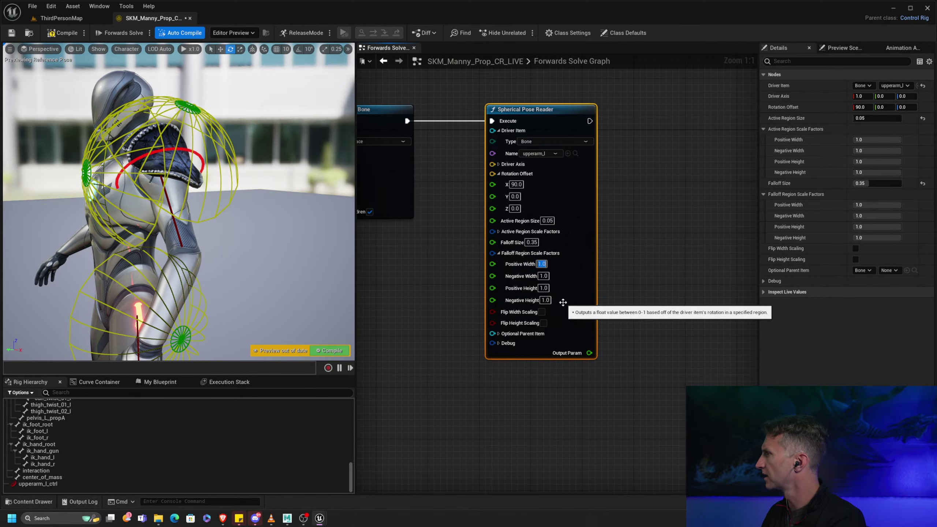
pyautogui.click(545, 301)
pyautogui.write('1.5')
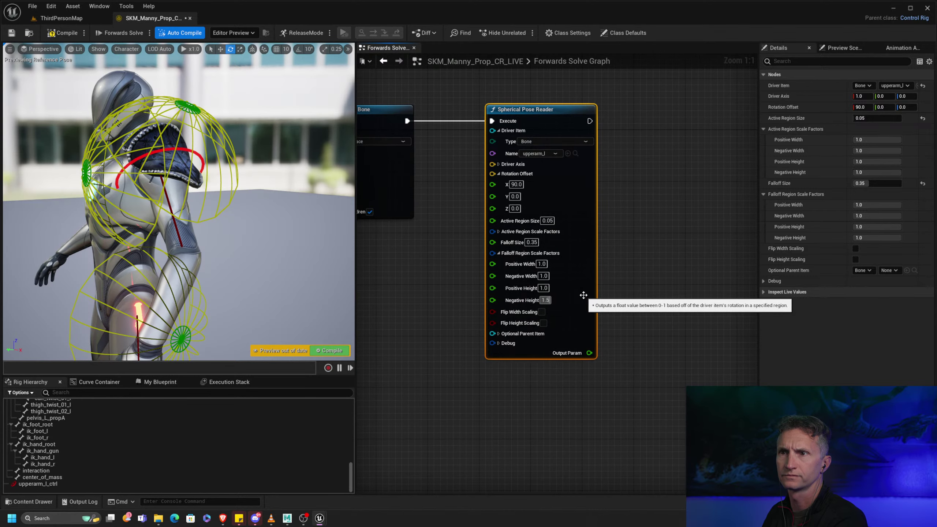
pyautogui.press('Return')
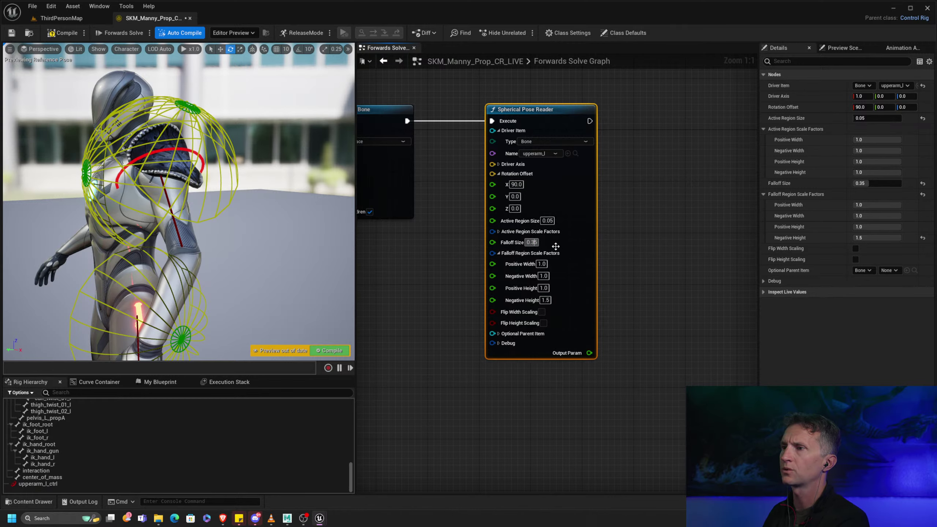
# Step: Set the second reader's Falloff Size to 0.5 and its falloff Negative Height factor to 1.0
pyautogui.press('BackSpace')
pyautogui.press('Return')
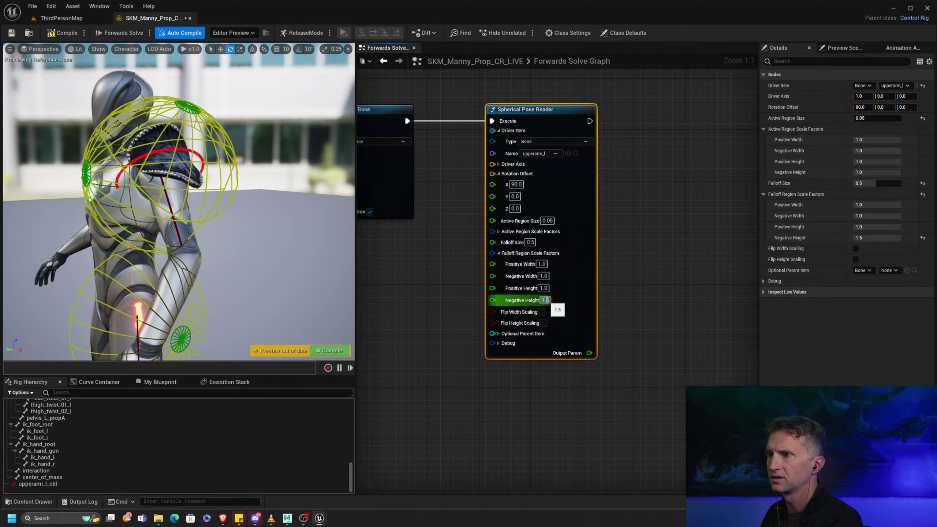
pyautogui.moveTo(547, 300); pyautogui.dragTo(561, 298)
pyautogui.write('1')
pyautogui.press('Return')
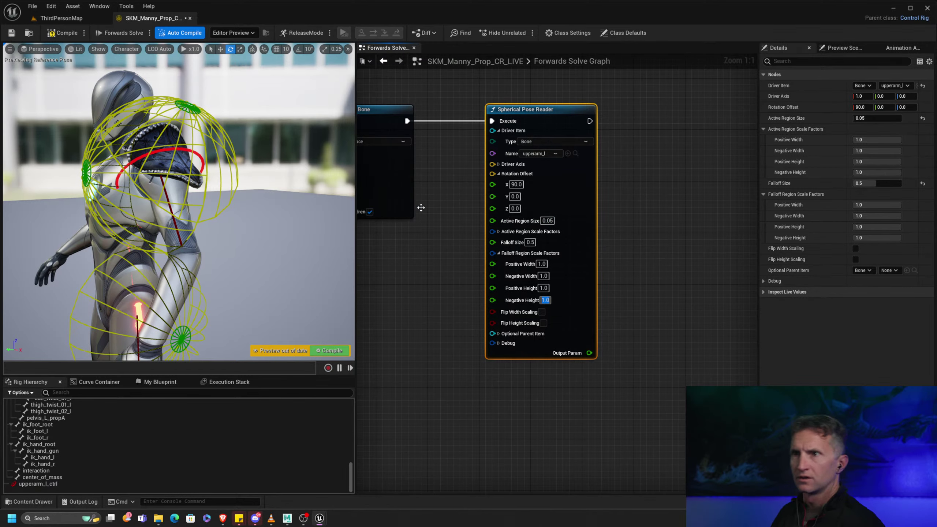
# Step: Swing upperarm_l_ctrl forward across the chest to bring the arm into the second reader's region
pyautogui.keyDown('alt'); pyautogui.moveTo(120, 160); pyautogui.dragTo(177, 142); pyautogui.keyUp('alt')
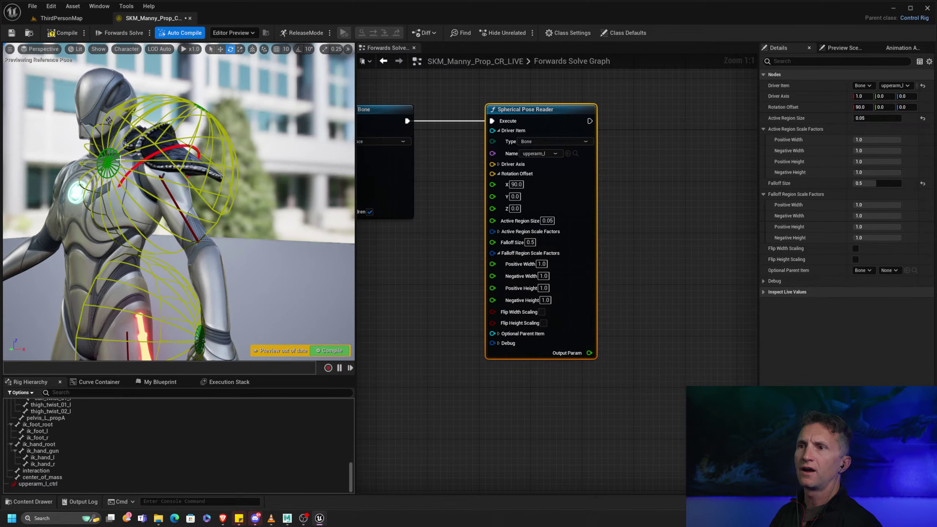
pyautogui.click(153, 155)
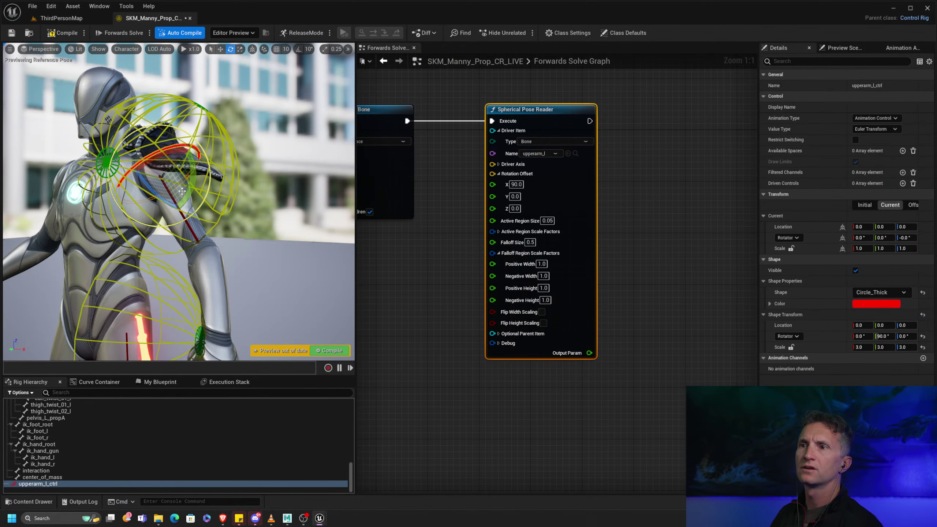
pyautogui.moveTo(182, 191); pyautogui.dragTo(322, 186)
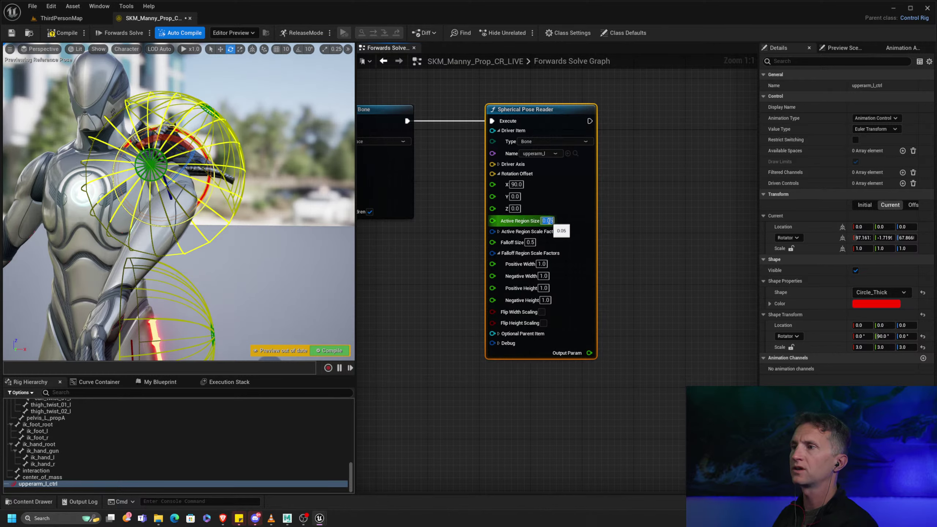
# Step: Set the second Spherical Pose Reader's Active Region Size to 0.1 and examine the enlarged region from the side
pyautogui.write('0.1')
pyautogui.press('Return')
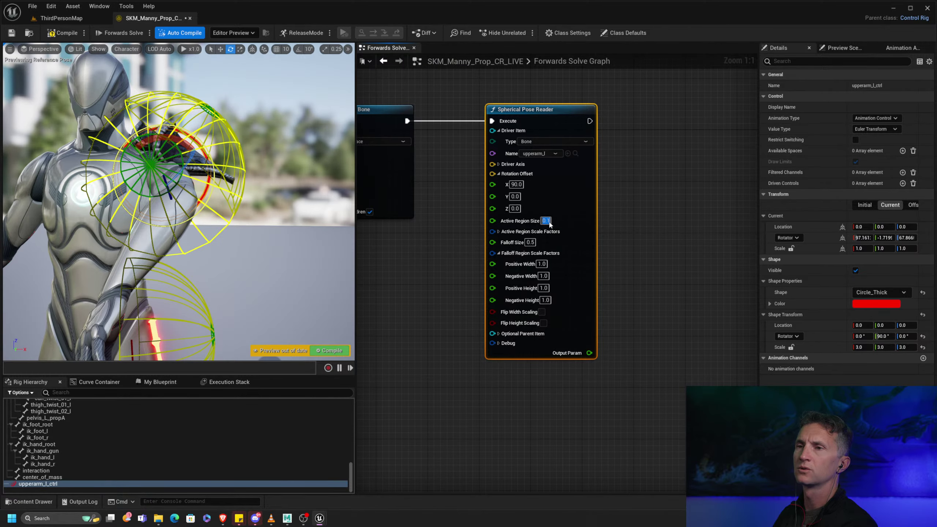
pyautogui.keyDown('alt'); pyautogui.moveTo(269, 259); pyautogui.dragTo(219, 257); pyautogui.keyUp('alt')
# Step: Rearrange the graph by placing From Euler beside the rotation Add node and spacing out Set Transform and the second reader
pyautogui.moveTo(496, 340); pyautogui.dragTo(552, 325, button='right')
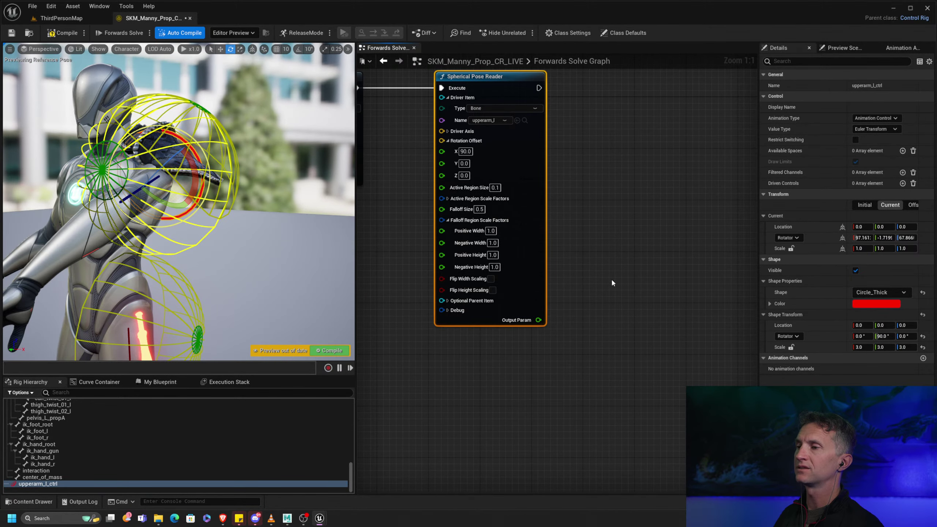
pyautogui.scroll(-4, 597, 318)
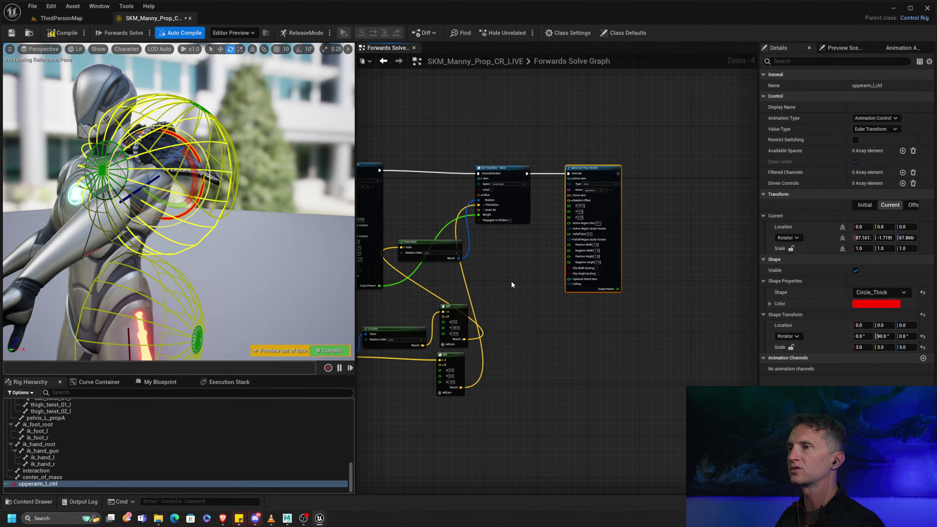
pyautogui.moveTo(512, 283); pyautogui.dragTo(507, 240, button='right')
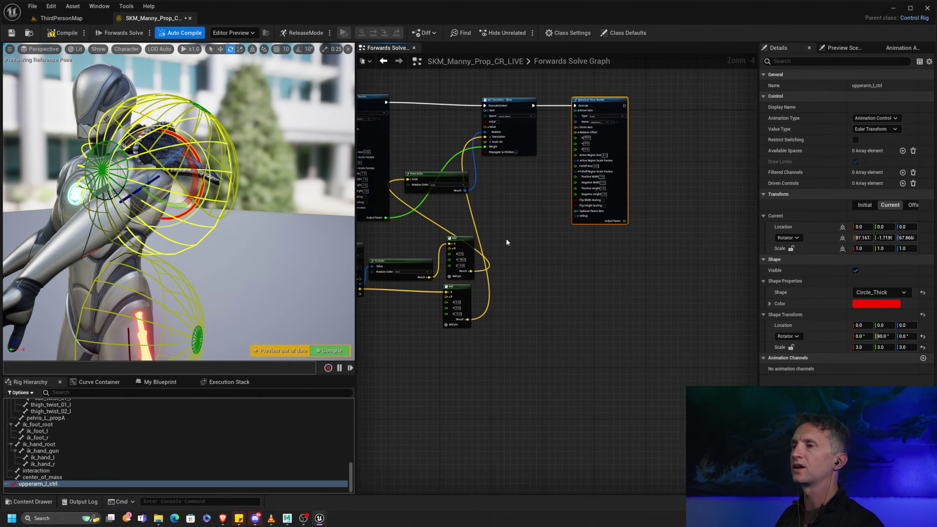
pyautogui.moveTo(459, 177); pyautogui.dragTo(551, 268)
pyautogui.moveTo(509, 191); pyautogui.dragTo(503, 238, button='right')
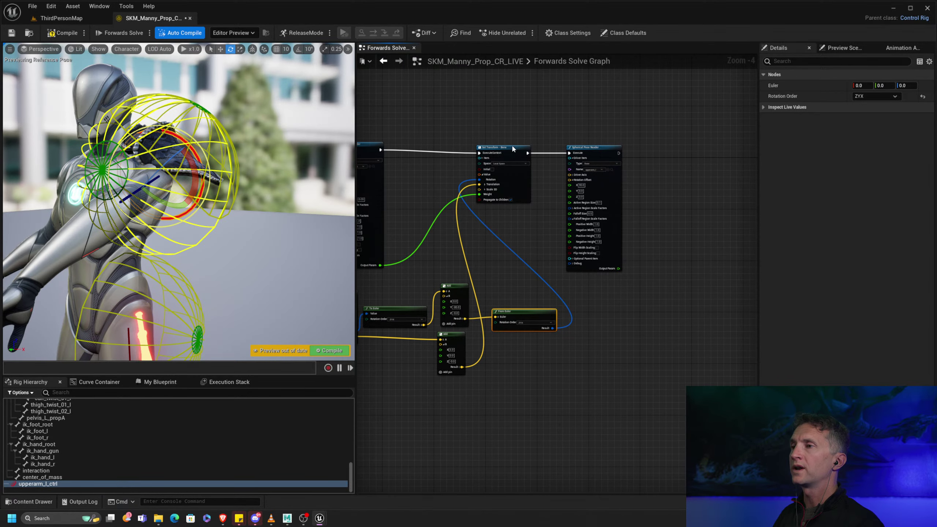
pyautogui.moveTo(512, 147); pyautogui.dragTo(515, 144)
pyautogui.moveTo(606, 148); pyautogui.dragTo(619, 142)
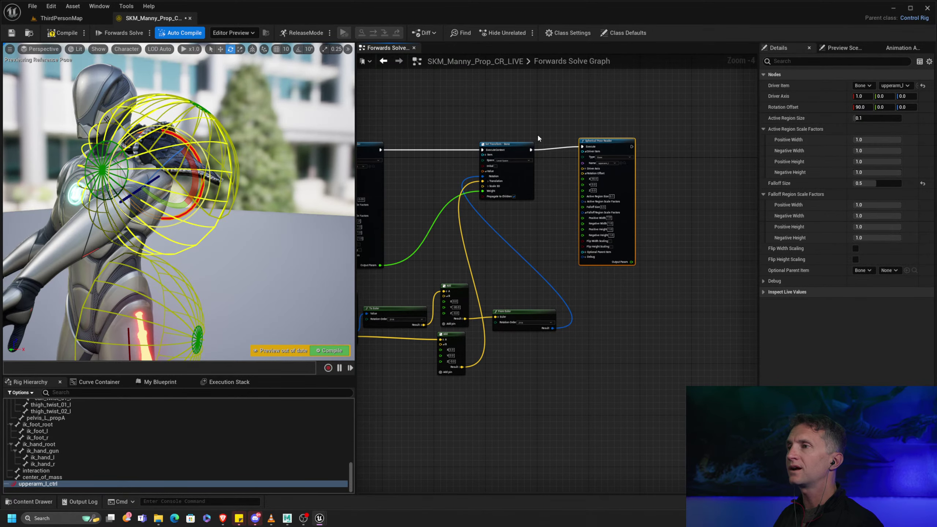
pyautogui.click(531, 158)
# Step: Move the second Spherical Pose Reader further along and add an Interpolate node in the space beyond From Euler
pyautogui.scroll(3, 535, 166)
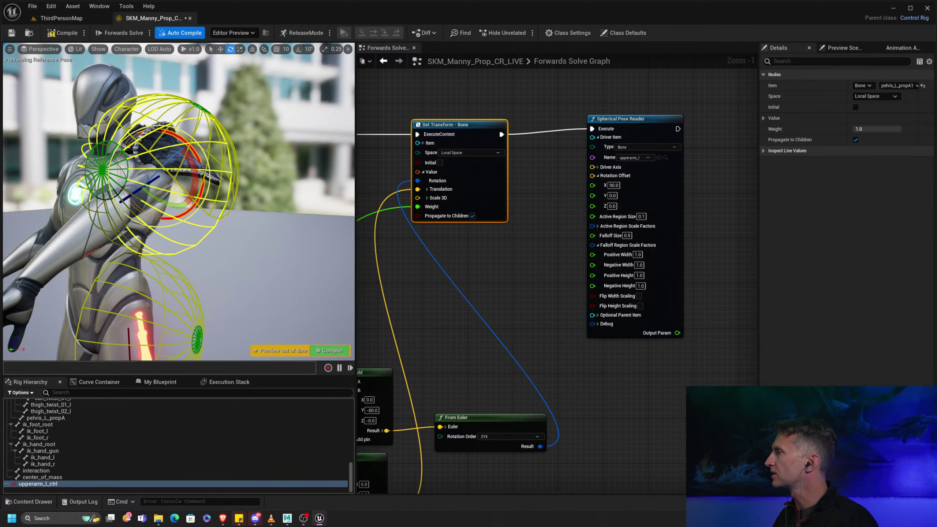
pyautogui.moveTo(389, 298); pyautogui.dragTo(684, 176, button='right')
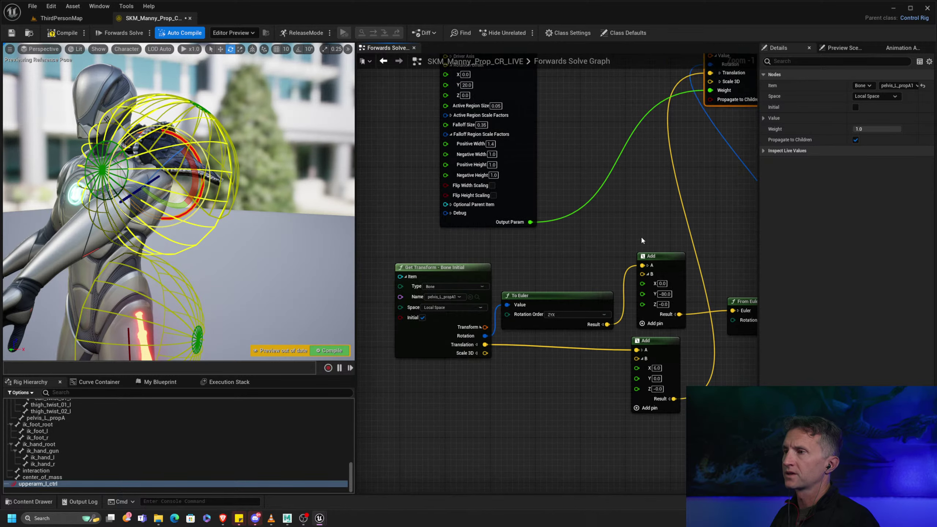
pyautogui.moveTo(644, 235); pyautogui.dragTo(519, 278, button='right')
pyautogui.moveTo(676, 153); pyautogui.dragTo(628, 239, button='right')
pyautogui.moveTo(520, 155); pyautogui.dragTo(647, 160)
pyautogui.moveTo(648, 162); pyautogui.dragTo(550, 204, button='right')
pyautogui.write('interp')
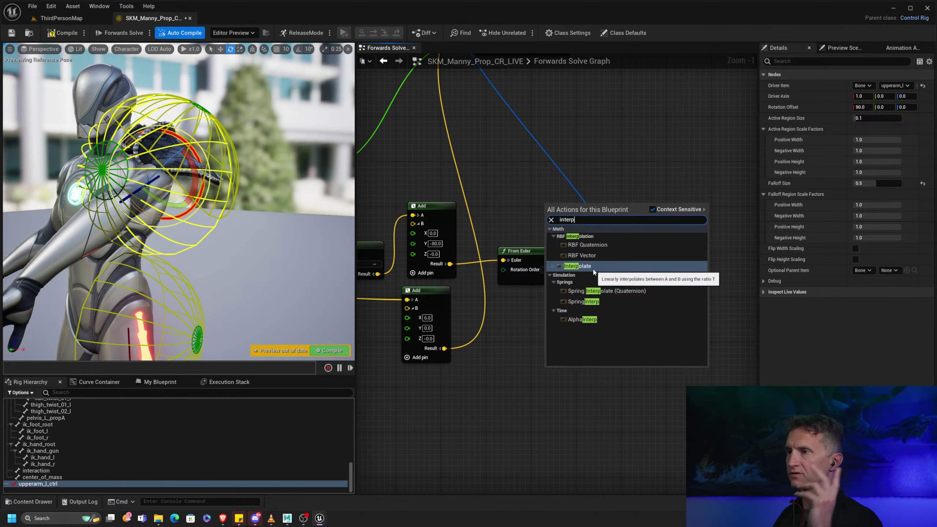
pyautogui.click(578, 307)
pyautogui.moveTo(568, 207); pyautogui.dragTo(669, 187)
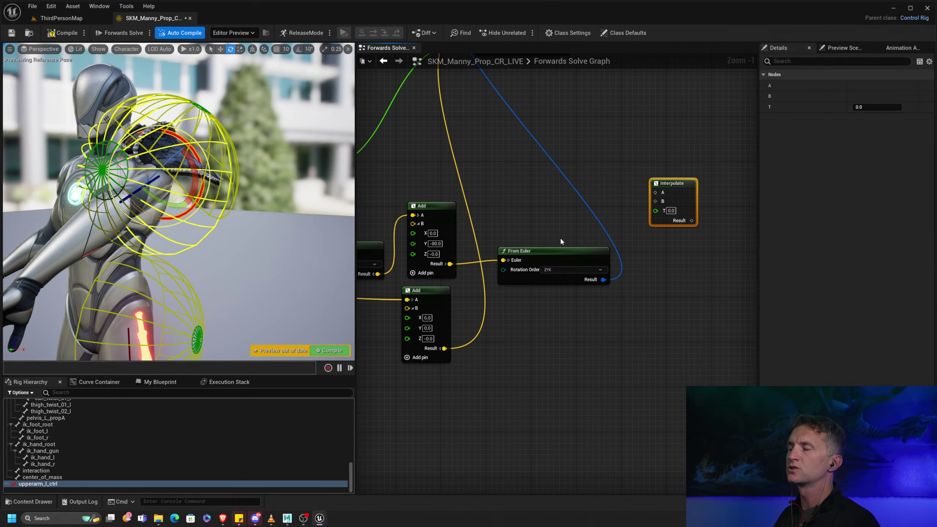
# Step: Wire the Interpolate node with the initial bone Rotation into A, From Euler's Result into B, and the first reader's Output Param into T
pyautogui.moveTo(486, 207); pyautogui.dragTo(631, 182, button='right')
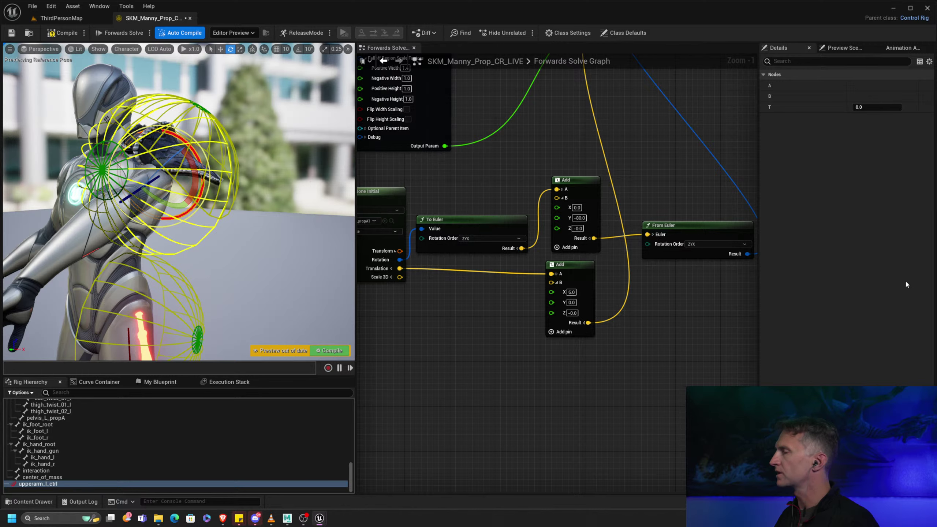
pyautogui.moveTo(399, 259); pyautogui.dragTo(650, 170)
pyautogui.moveTo(513, 171); pyautogui.dragTo(669, 341, button='right')
pyautogui.moveTo(506, 251); pyautogui.dragTo(682, 187, button='right')
pyautogui.moveTo(638, 157); pyautogui.dragTo(520, 247, button='right')
pyautogui.moveTo(618, 261); pyautogui.dragTo(404, 207, button='right')
pyautogui.moveTo(594, 269); pyautogui.dragTo(526, 203, button='right')
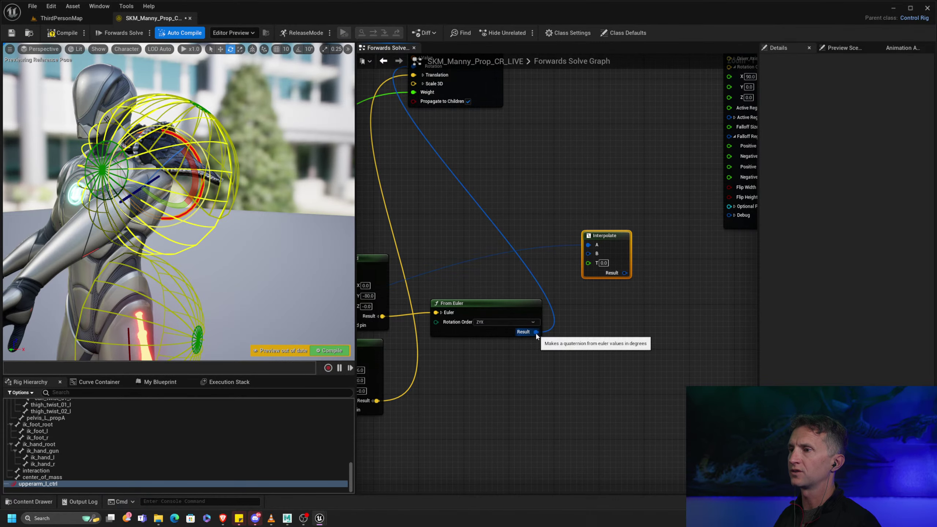
pyautogui.moveTo(536, 332); pyautogui.dragTo(588, 254)
pyautogui.moveTo(493, 199); pyautogui.dragTo(691, 275, button='right')
pyautogui.moveTo(434, 300); pyautogui.dragTo(678, 339)
# Step: Connect the first Spherical Pose Reader's execution directly to the second reader and move the Set Transform node past it
pyautogui.moveTo(610, 227); pyautogui.dragTo(592, 233, button='right')
pyautogui.click(515, 99)
pyautogui.scroll(-3, 581, 166)
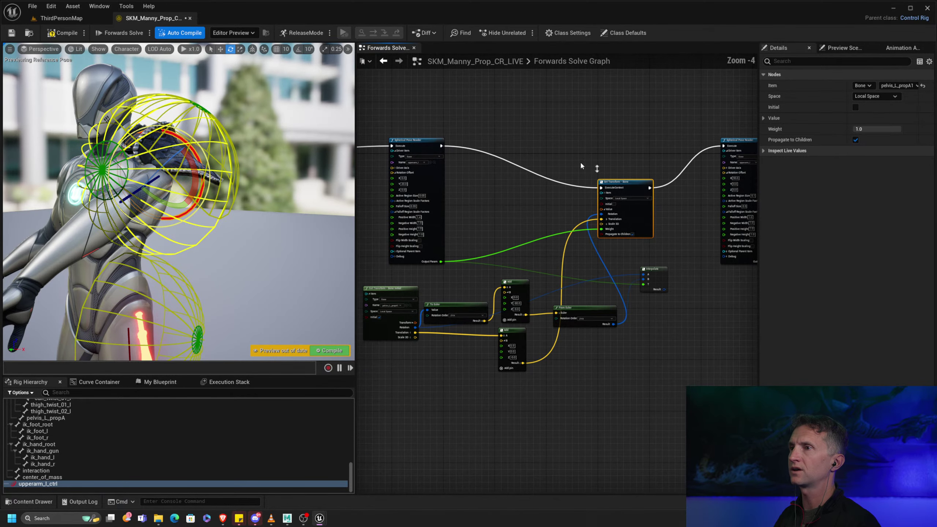
pyautogui.moveTo(441, 148); pyautogui.dragTo(724, 146)
pyautogui.moveTo(667, 234); pyautogui.dragTo(476, 226, button='right')
pyautogui.moveTo(470, 184); pyautogui.dragTo(701, 132)
# Step: Duplicate the Interpolate node and place the copy below the second Spherical Pose Reader
pyautogui.scroll(5, 549, 230)
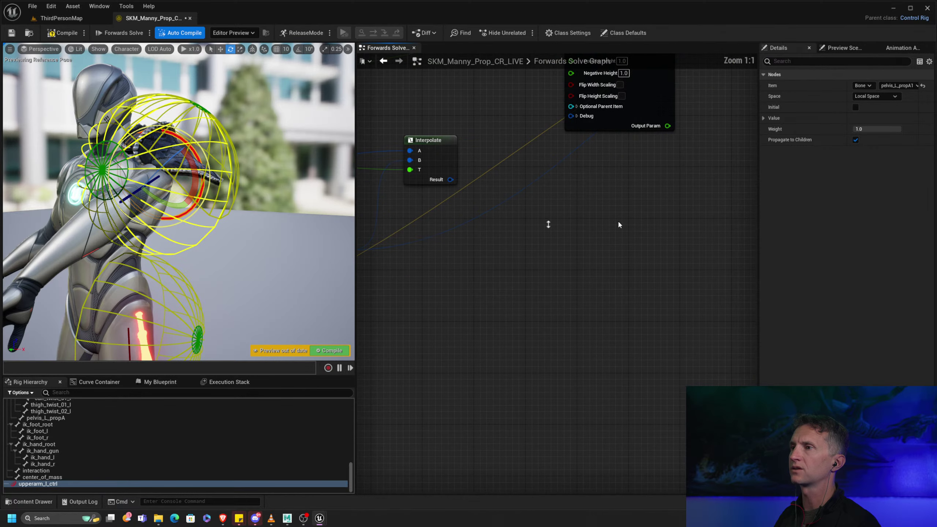
pyautogui.click(598, 184)
pyautogui.moveTo(598, 185); pyautogui.dragTo(610, 191)
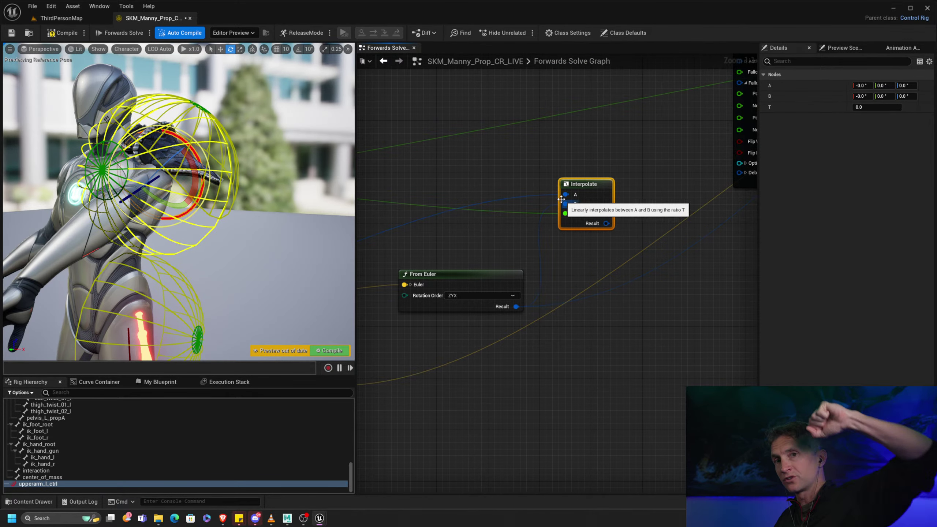
pyautogui.moveTo(624, 207); pyautogui.dragTo(605, 218, button='right')
pyautogui.moveTo(537, 161); pyautogui.dragTo(570, 191)
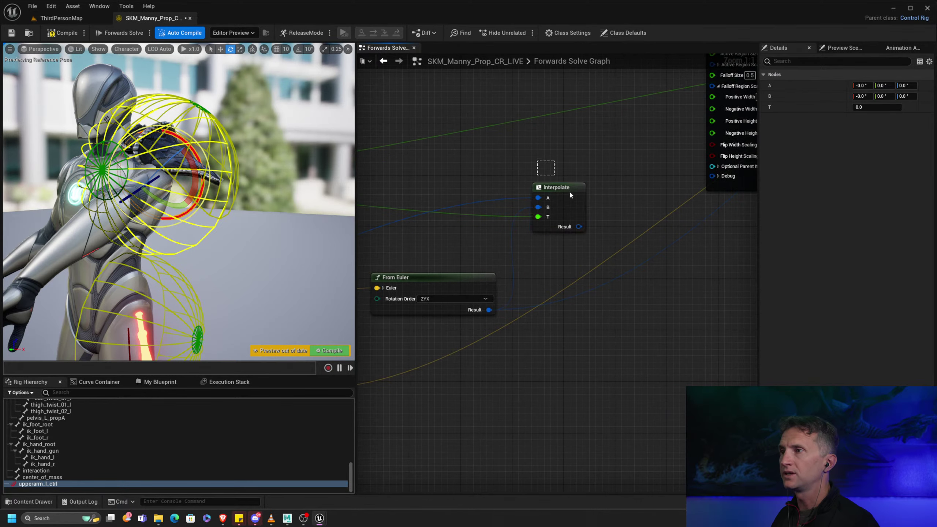
pyautogui.moveTo(678, 292); pyautogui.dragTo(514, 241, button='right')
pyautogui.hotkey('ctrl', 'v')
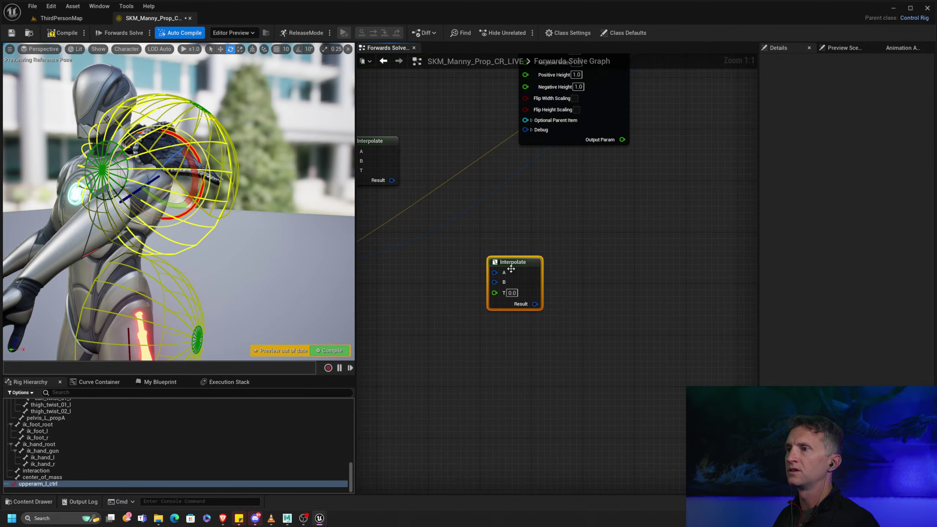
# Step: Position the second Interpolate node and wire the second reader's Output Param into T and the first Interpolate's Result into A
pyautogui.moveTo(512, 269); pyautogui.dragTo(683, 215)
pyautogui.moveTo(639, 200); pyautogui.dragTo(629, 218, button='right')
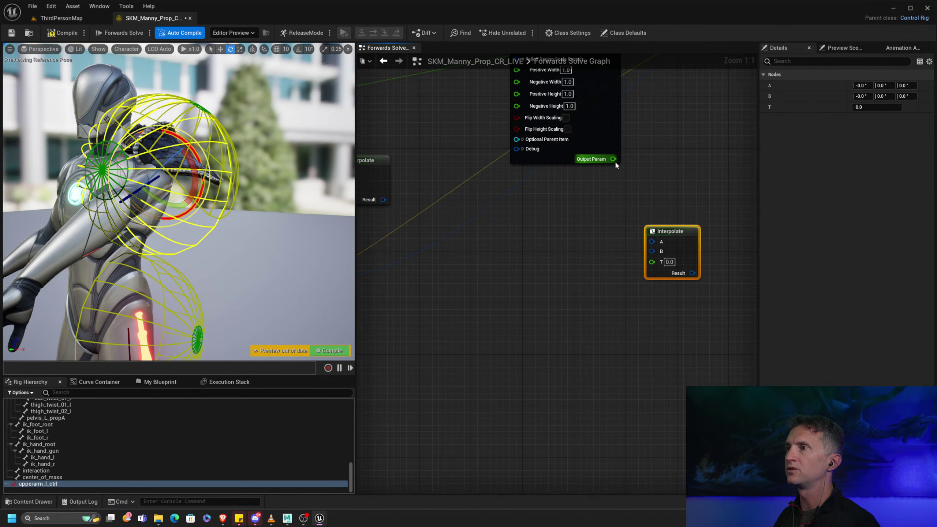
pyautogui.moveTo(613, 159); pyautogui.dragTo(652, 261)
pyautogui.moveTo(495, 253); pyautogui.dragTo(566, 262, button='right')
pyautogui.moveTo(454, 208); pyautogui.dragTo(723, 248)
# Step: Duplicate the initial Get Transform, To Euler, both Add and From Euler nodes below the second Interpolate node, and compile the rig
pyautogui.moveTo(540, 299); pyautogui.dragTo(691, 274, button='right')
pyautogui.scroll(-2, 651, 258)
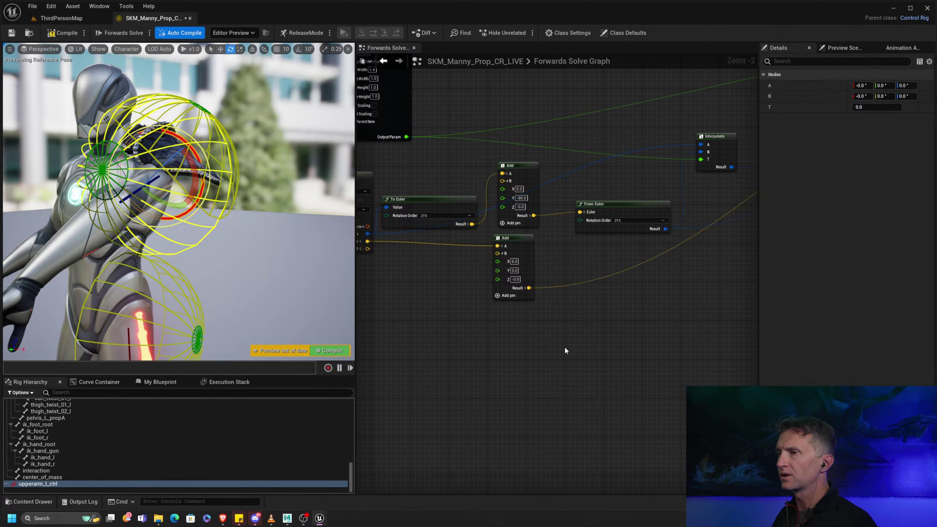
pyautogui.moveTo(566, 348); pyautogui.dragTo(752, 324, button='right')
pyautogui.moveTo(685, 275); pyautogui.dragTo(523, 311, button='right')
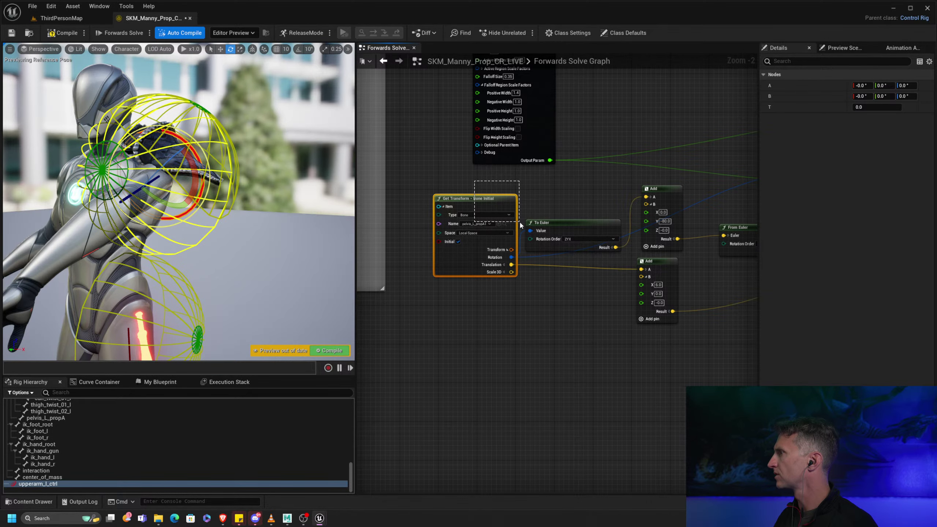
pyautogui.moveTo(520, 222); pyautogui.dragTo(666, 310)
pyautogui.moveTo(736, 323); pyautogui.dragTo(561, 344, button='right')
pyautogui.moveTo(629, 355); pyautogui.dragTo(444, 262, button='right')
pyautogui.moveTo(524, 274); pyautogui.dragTo(425, 243, button='right')
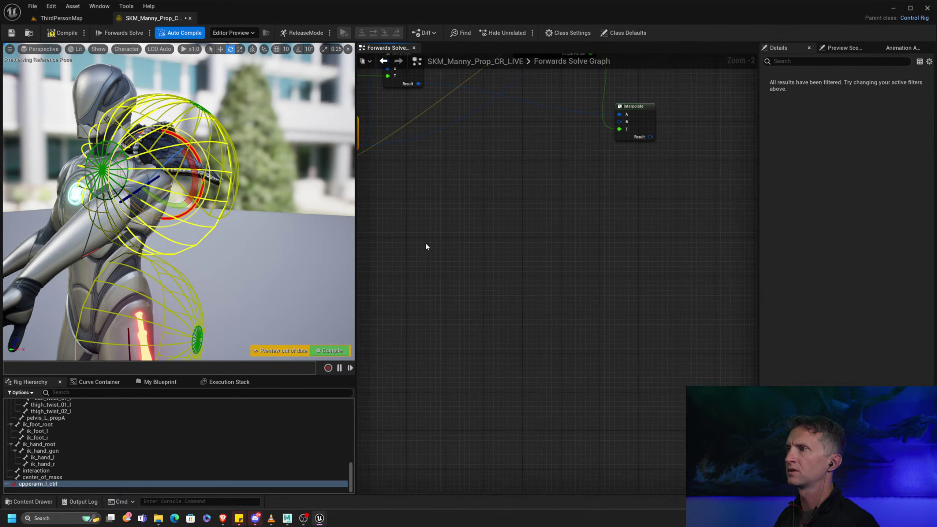
pyautogui.hotkey('ctrl', 'v')
pyautogui.moveTo(530, 221); pyautogui.dragTo(621, 212)
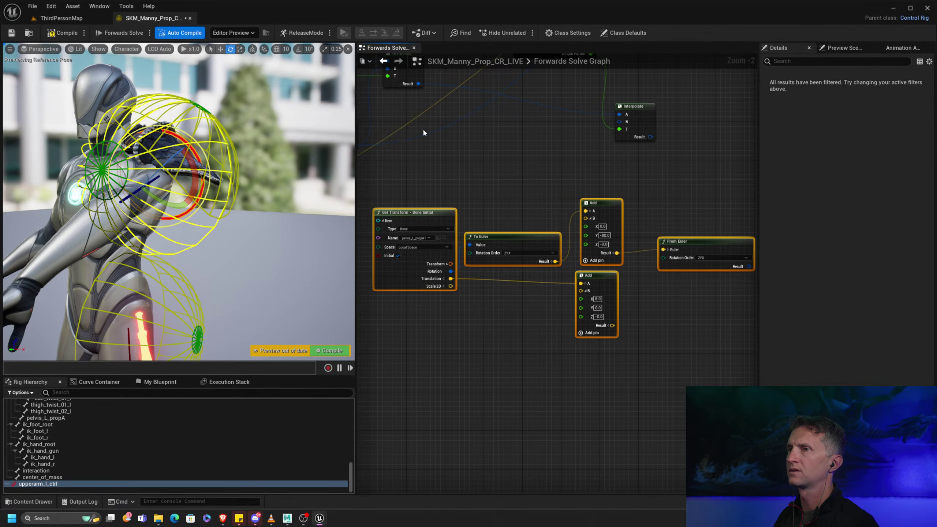
pyautogui.click(65, 32)
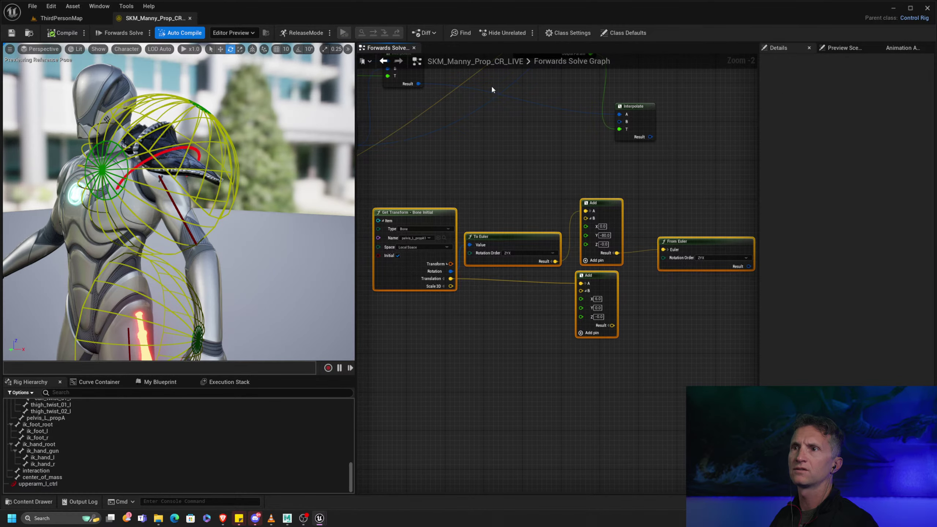
# Step: Connect the duplicated From Euler's Result to the second Interpolate's B and that Interpolate's Result to Set Transform's Rotation
pyautogui.moveTo(623, 175); pyautogui.dragTo(533, 219, button='right')
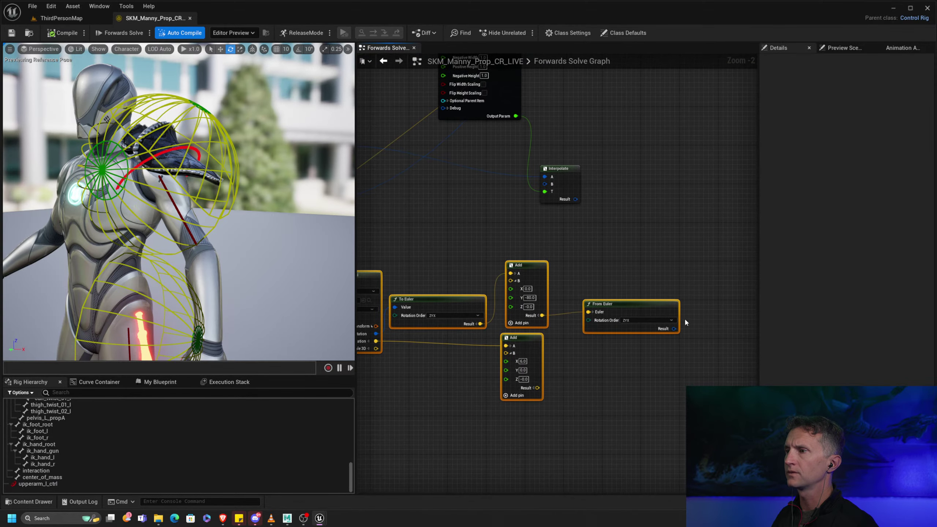
pyautogui.moveTo(675, 328); pyautogui.dragTo(691, 174)
pyautogui.moveTo(692, 173); pyautogui.dragTo(535, 275, button='right')
pyautogui.moveTo(564, 175); pyautogui.dragTo(568, 245, button='right')
pyautogui.moveTo(481, 350); pyautogui.dragTo(510, 156)
# Step: Move the Set Transform node further along and connect the second Spherical Pose Reader's execution output to it
pyautogui.moveTo(547, 110); pyautogui.dragTo(639, 110)
pyautogui.moveTo(492, 129); pyautogui.dragTo(700, 157, button='right')
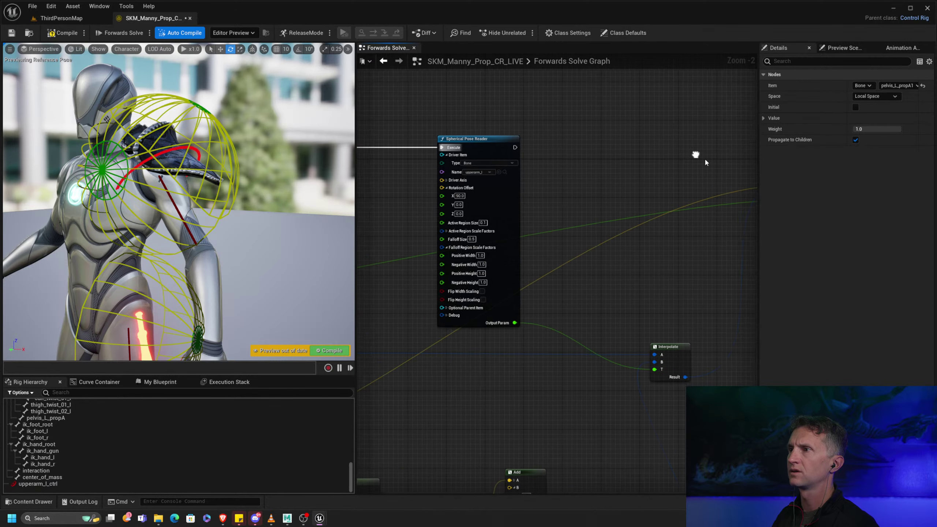
pyautogui.moveTo(518, 147); pyautogui.dragTo(543, 138)
pyautogui.click(584, 131)
pyautogui.scroll(-4, 663, 192)
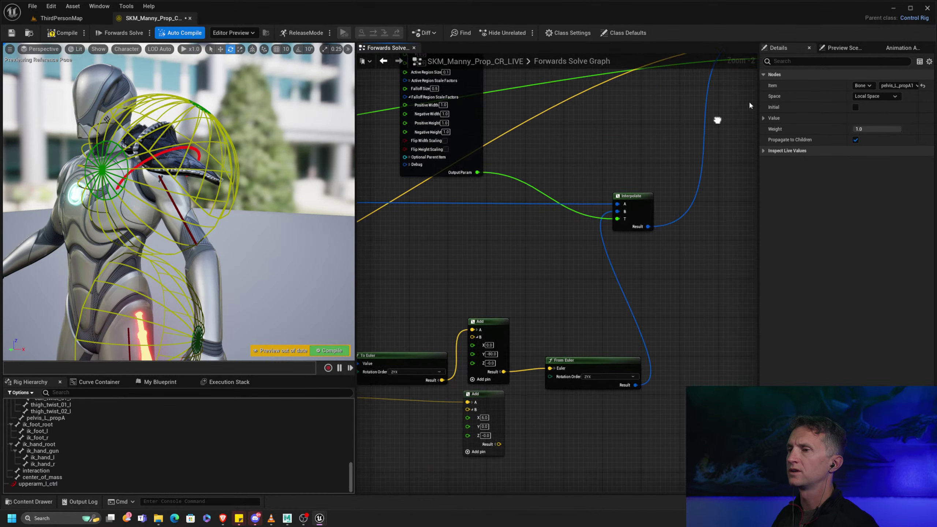
pyautogui.moveTo(662, 191); pyautogui.dragTo(613, 192, button='right')
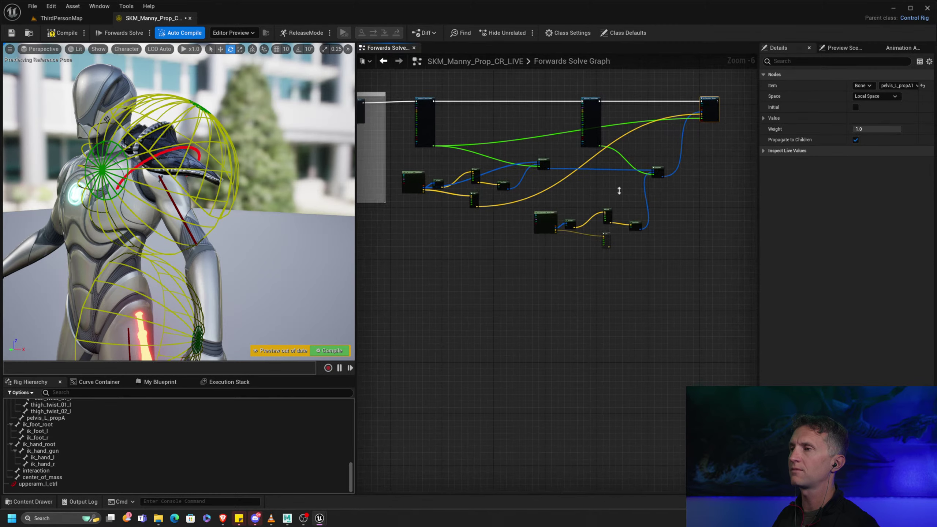
# Step: Review the full node chain, from the first reader and its Interpolate node through to the second reader and its Interpolate node
pyautogui.scroll(1, 636, 218)
pyautogui.moveTo(550, 189); pyautogui.dragTo(632, 210, button='right')
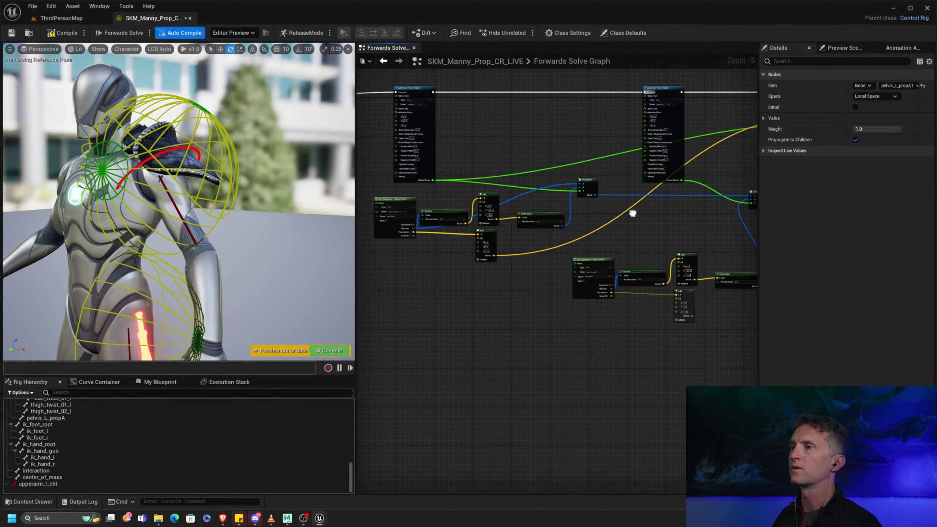
pyautogui.moveTo(378, 82); pyautogui.dragTo(607, 264)
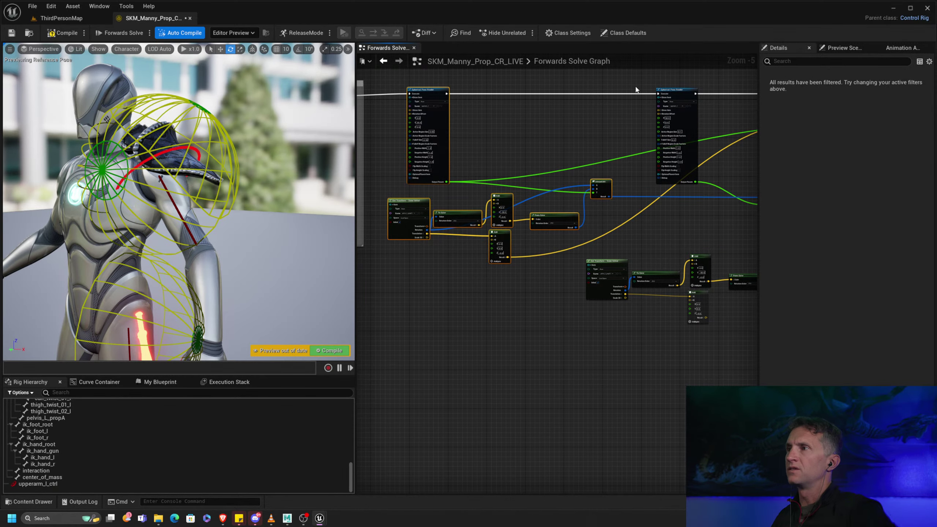
pyautogui.moveTo(601, 125); pyautogui.dragTo(546, 127, button='right')
pyautogui.click(602, 116)
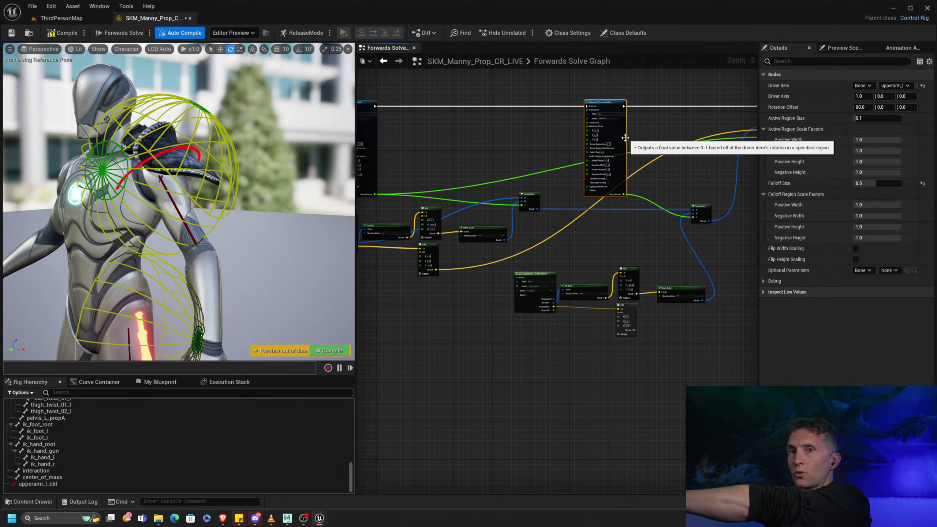
pyautogui.moveTo(540, 235); pyautogui.dragTo(549, 205, button='right')
pyautogui.click(537, 165)
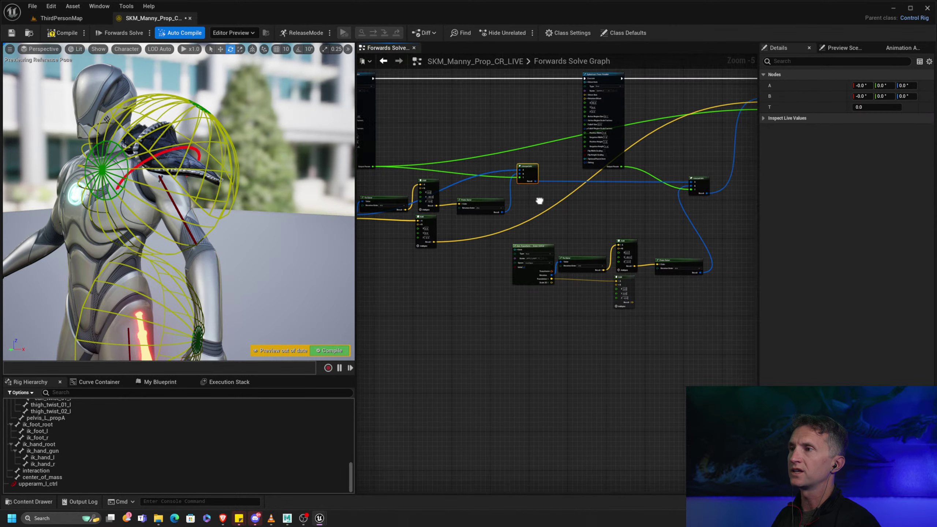
pyautogui.scroll(5, 625, 205)
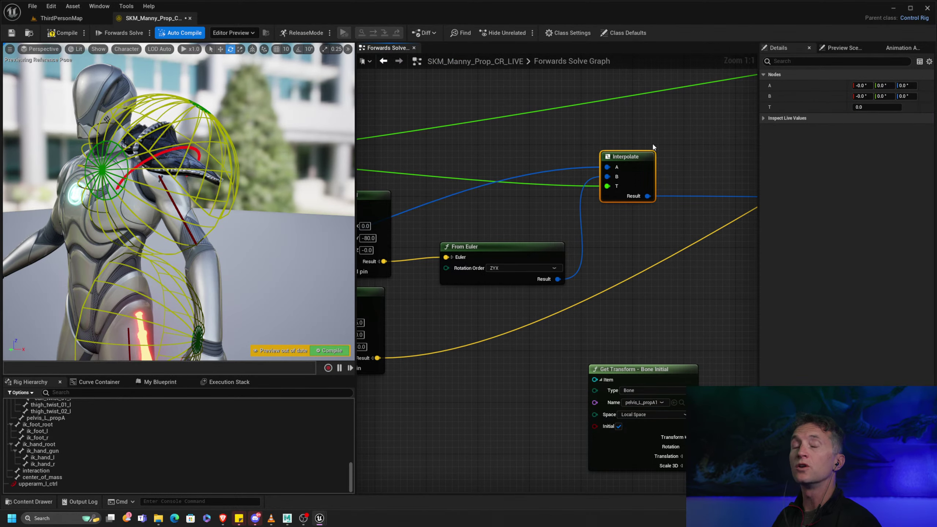
pyautogui.moveTo(404, 330); pyautogui.dragTo(597, 282, button='right')
pyautogui.moveTo(675, 285); pyautogui.dragTo(510, 169)
pyautogui.moveTo(679, 202); pyautogui.dragTo(364, 236, button='right')
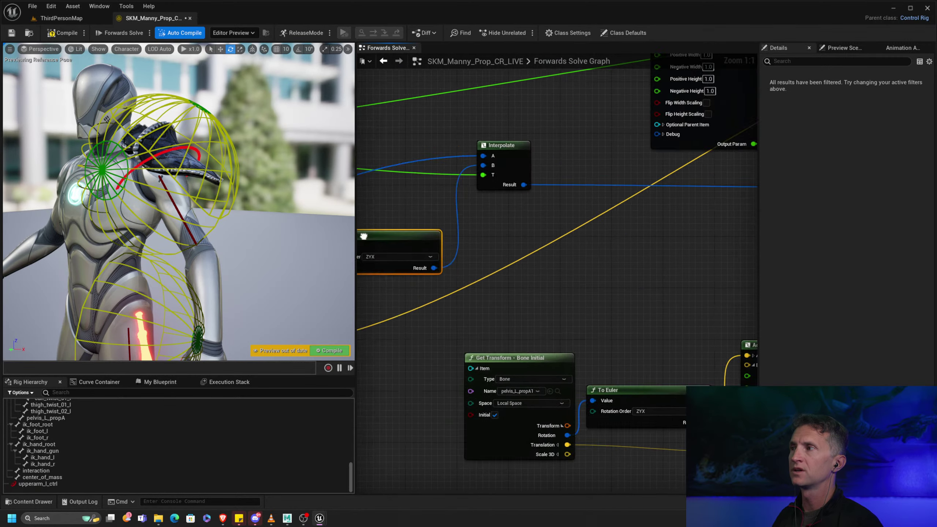
pyautogui.moveTo(577, 155); pyautogui.dragTo(538, 177, button='right')
pyautogui.click(487, 177)
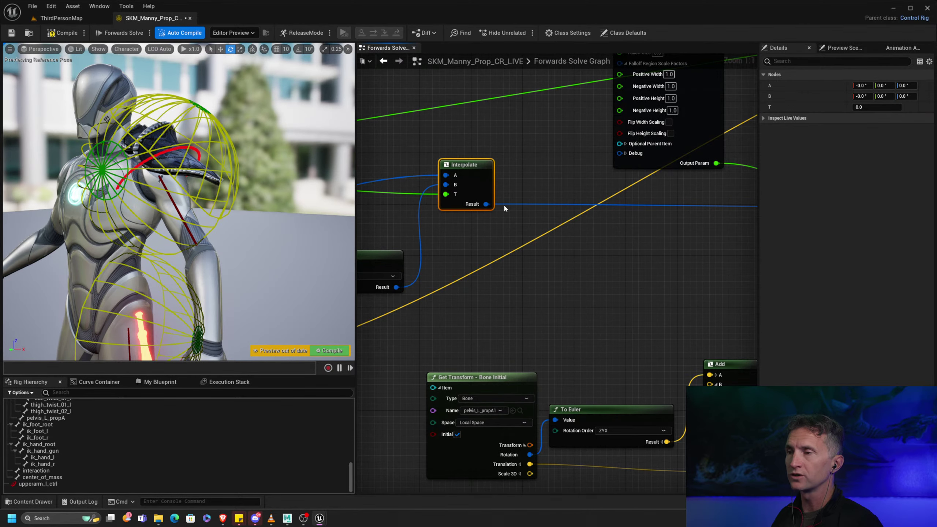
pyautogui.moveTo(550, 221); pyautogui.dragTo(239, 215, button='right')
pyautogui.click(634, 198)
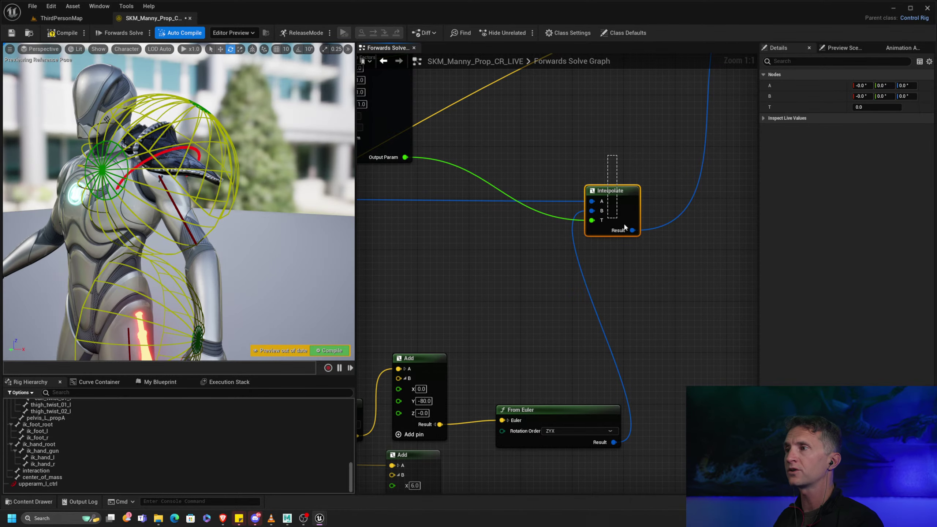
# Step: Set the duplicated rotation Add node's offset to Y 0 and Z 60
pyautogui.moveTo(655, 281); pyautogui.dragTo(630, 216, button='right')
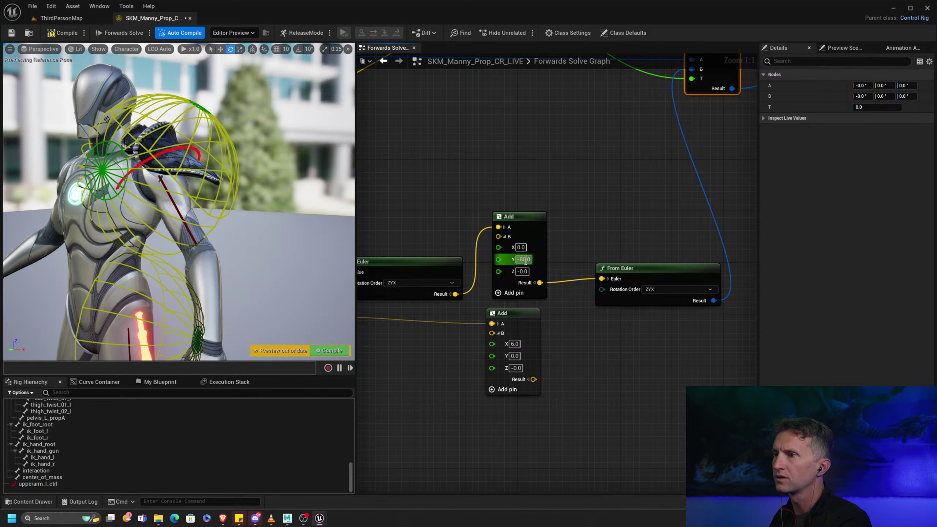
pyautogui.write('0')
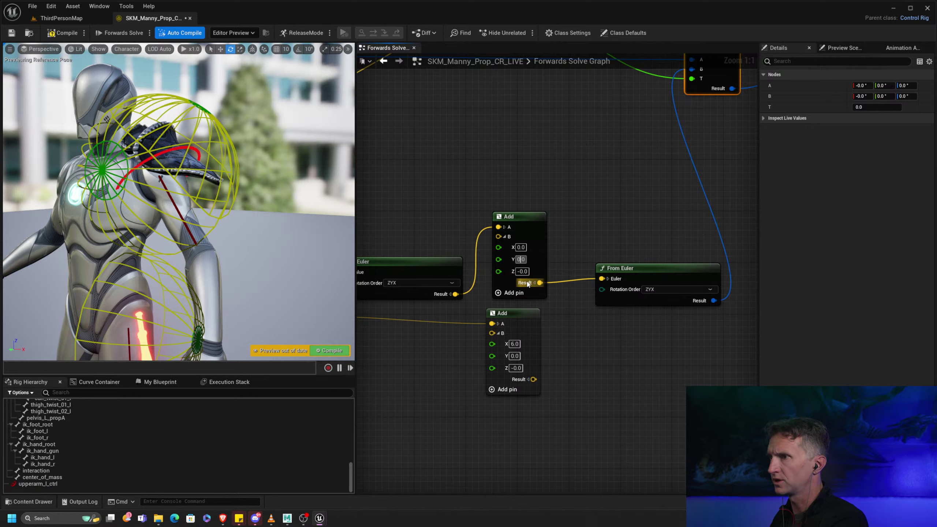
pyautogui.press('Tab')
pyautogui.press('Delete')
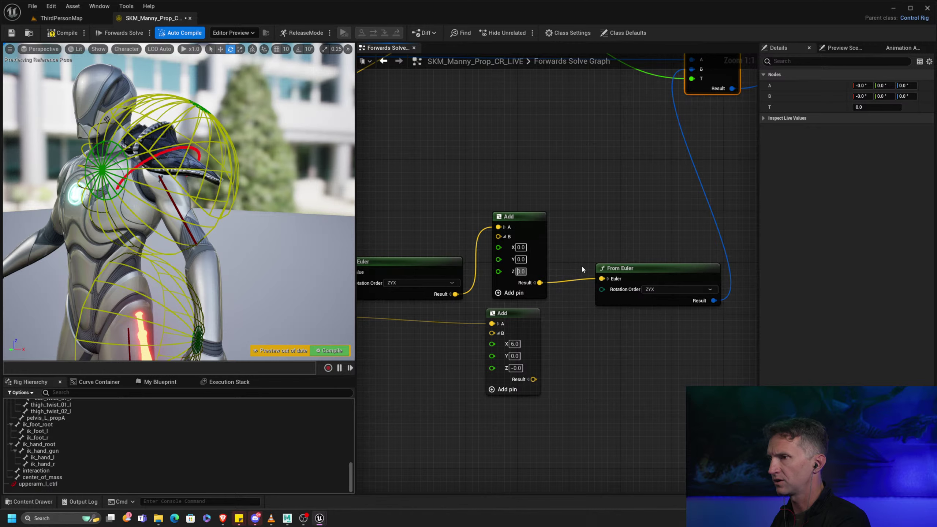
pyautogui.write('6')
pyautogui.press('Return')
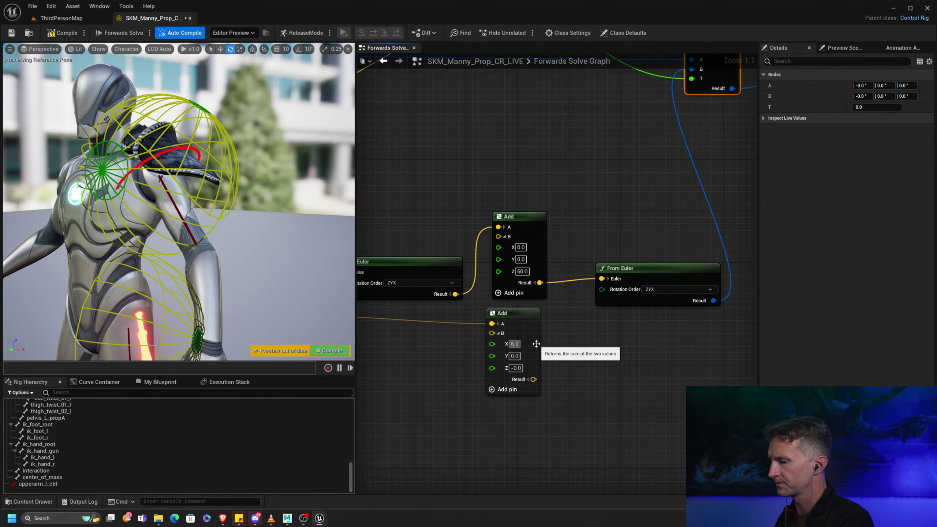
# Step: Set the duplicated translation Add node's offset to X 0 and Y -5
pyautogui.press('Delete')
pyautogui.write('0')
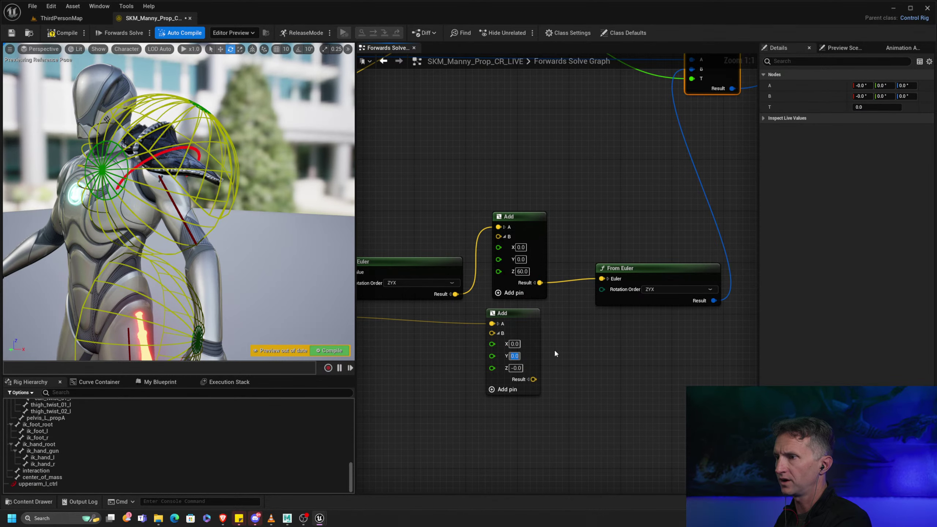
pyautogui.write('-5')
pyautogui.press('Return')
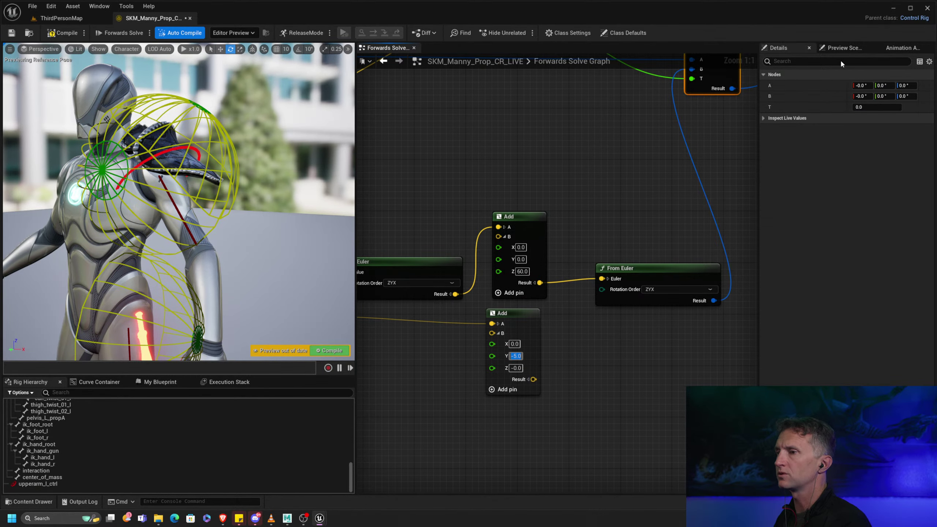
# Step: Check the wiring between the second reader, Interpolate and Set Transform nodes, then compile and save the control rig
pyautogui.moveTo(532, 170); pyautogui.dragTo(519, 230, button='right')
pyautogui.moveTo(489, 200); pyautogui.dragTo(531, 236, button='right')
pyautogui.scroll(-3, 528, 233)
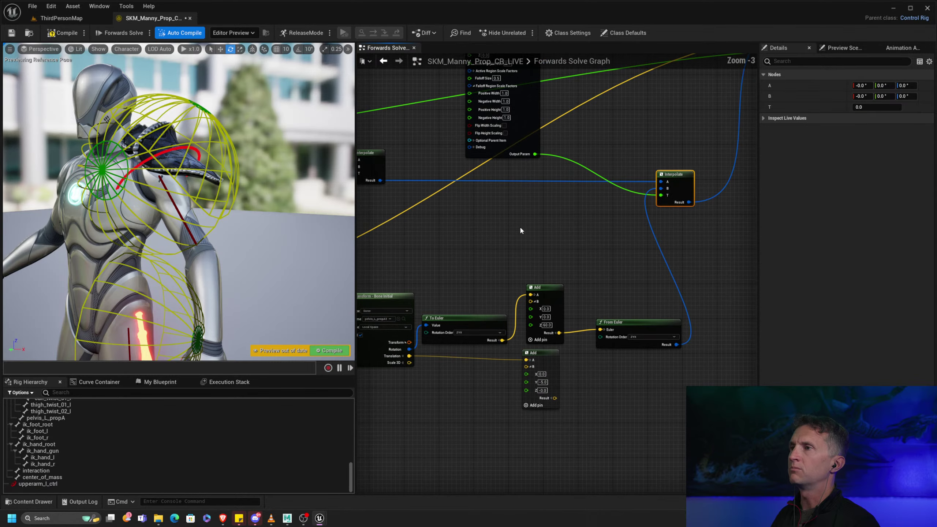
pyautogui.moveTo(566, 159); pyautogui.dragTo(527, 254, button='right')
pyautogui.moveTo(529, 203); pyautogui.dragTo(537, 226, button='right')
pyautogui.moveTo(552, 178); pyautogui.dragTo(838, 190, button='right')
pyautogui.moveTo(443, 168); pyautogui.dragTo(187, 90, button='right')
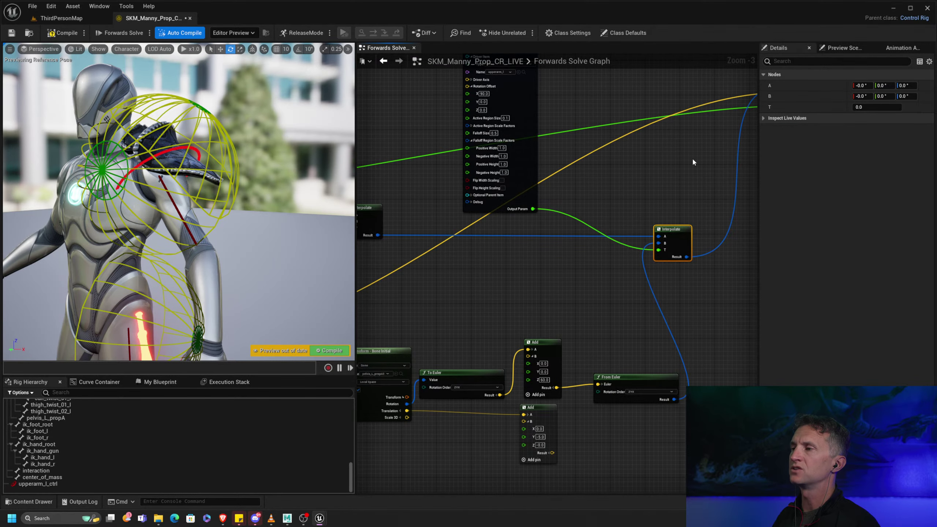
pyautogui.moveTo(693, 160); pyautogui.dragTo(574, 225, button='right')
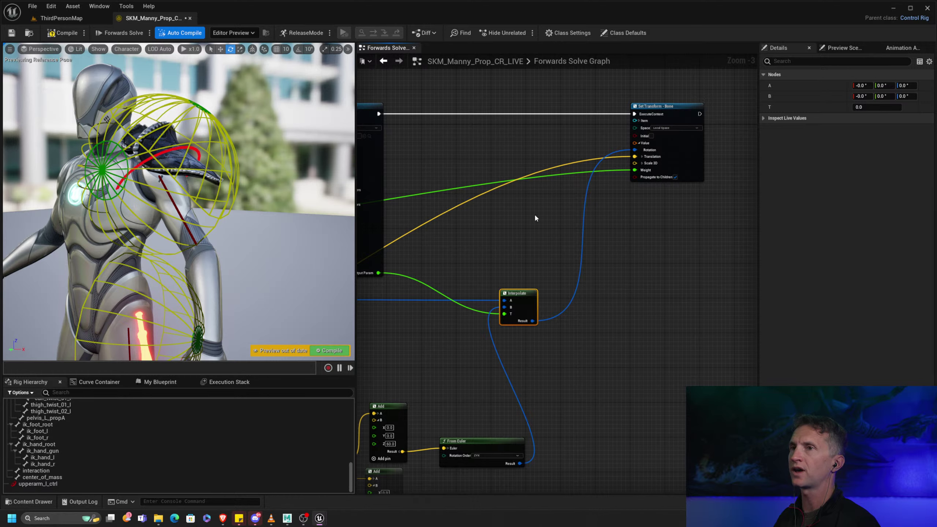
pyautogui.click(74, 35)
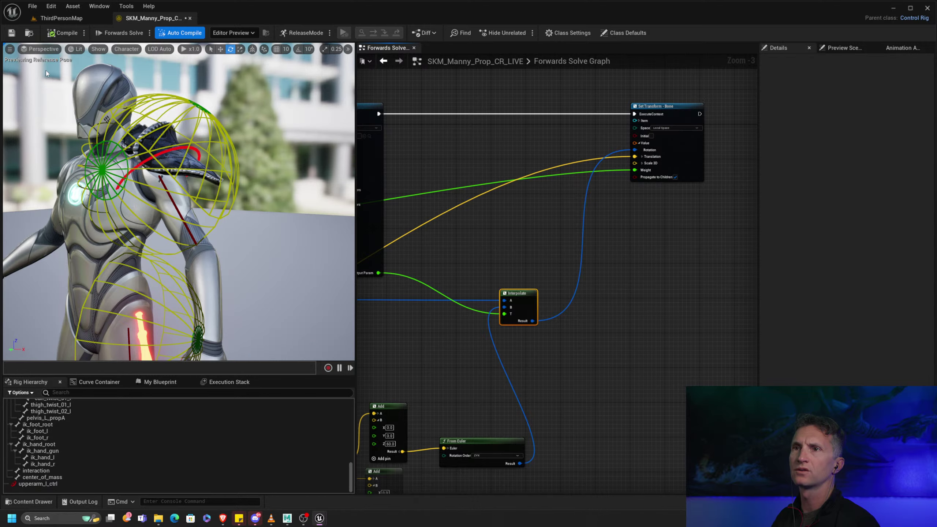
pyautogui.click(11, 33)
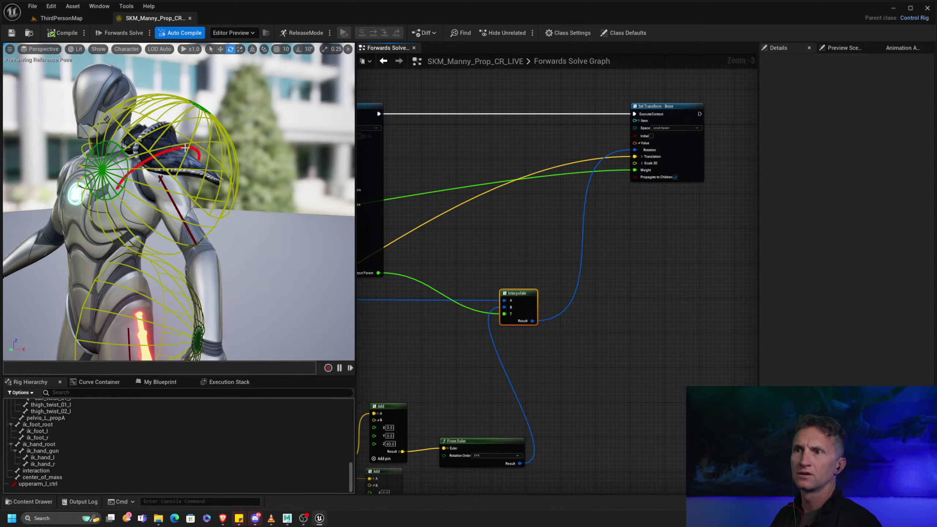
# Step: Rotate upperarm_l_ctrl to swing Manny's left arm forward and across the chest into the second reader's region
pyautogui.click(199, 156)
pyautogui.moveTo(188, 196); pyautogui.dragTo(168, 208)
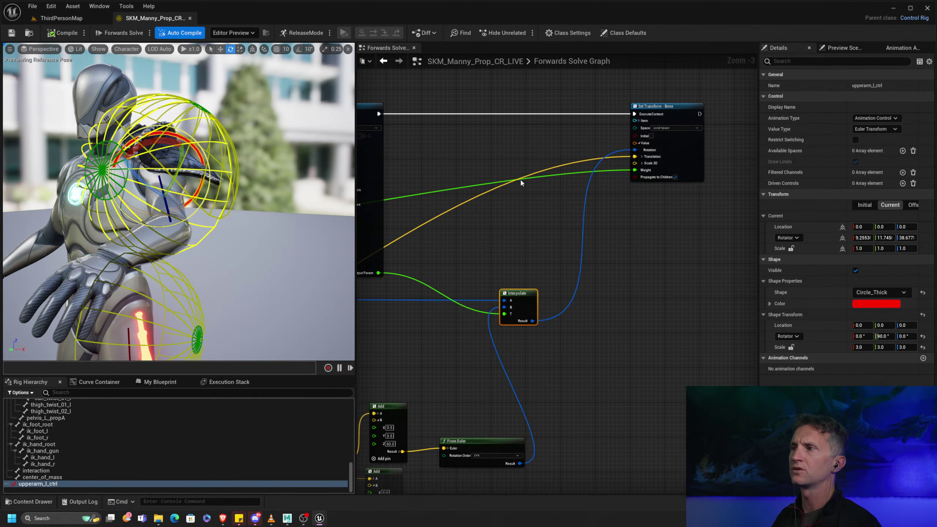
pyautogui.moveTo(522, 185); pyautogui.dragTo(689, 248, button='right')
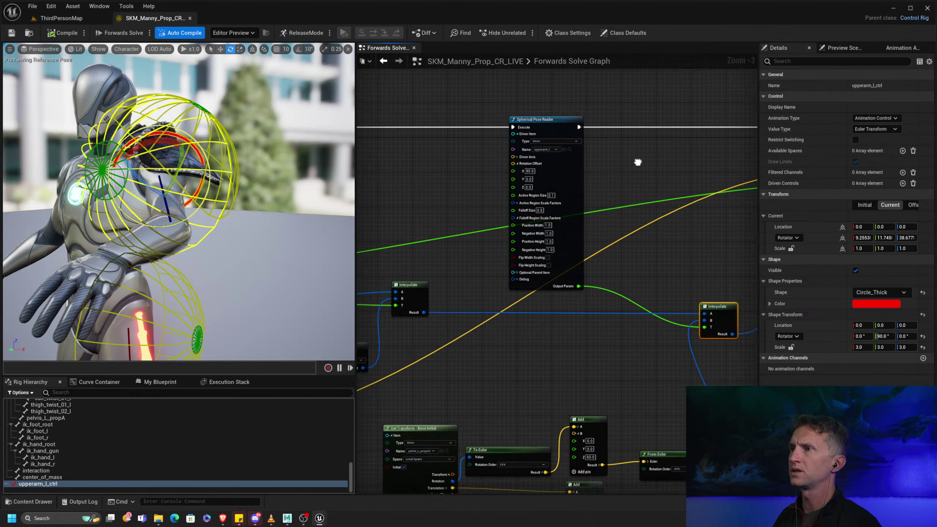
pyautogui.scroll(3, 638, 161)
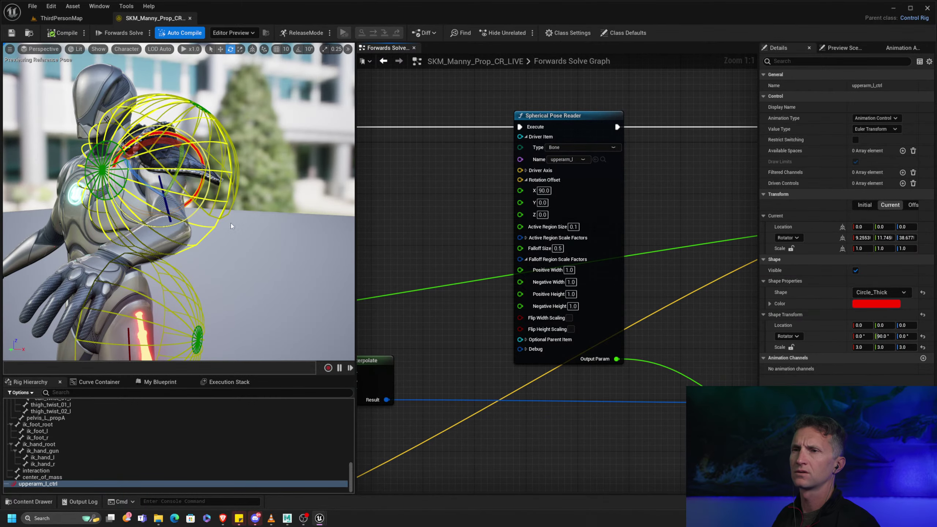
pyautogui.keyDown('alt'); pyautogui.moveTo(214, 256); pyautogui.dragTo(251, 258); pyautogui.keyUp('alt')
pyautogui.moveTo(182, 180); pyautogui.dragTo(149, 164)
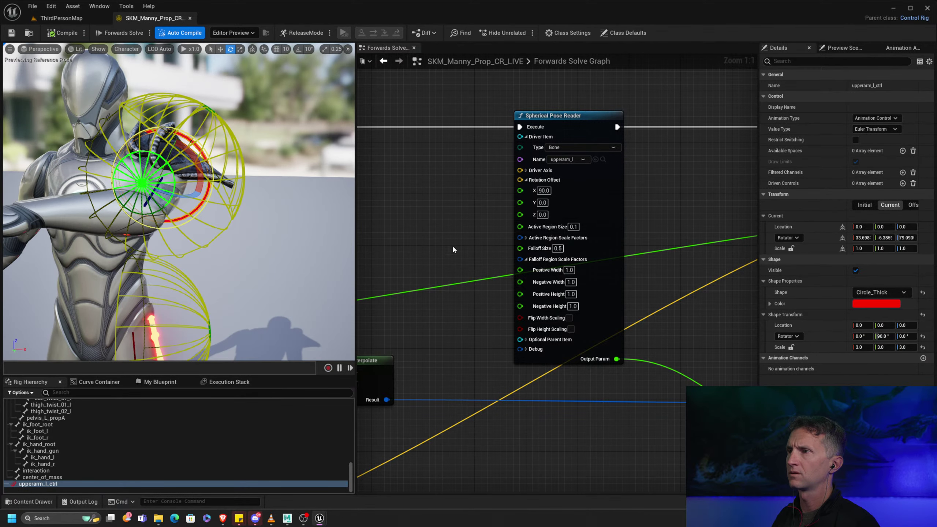
# Step: Inspect the second reader's branch, including the duplicated initial transform, Euler conversion and Add offset nodes
pyautogui.moveTo(452, 245); pyautogui.dragTo(488, 209, button='right')
pyautogui.scroll(-2, 488, 209)
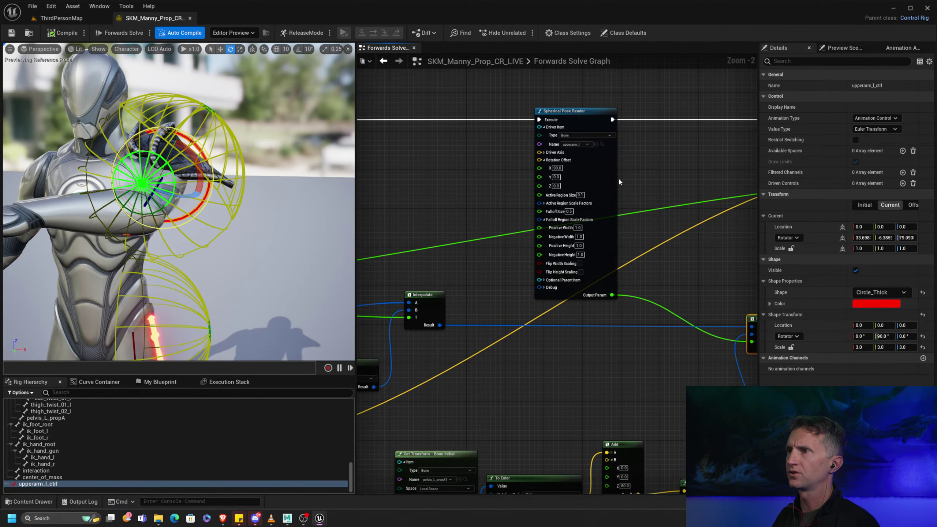
pyautogui.moveTo(668, 257); pyautogui.dragTo(507, 156, button='right')
pyautogui.click(601, 230)
pyautogui.moveTo(601, 230); pyautogui.dragTo(712, 130, button='right')
pyautogui.moveTo(528, 232); pyautogui.dragTo(495, 201, button='right')
pyautogui.scroll(2, 568, 192)
pyautogui.click(533, 247)
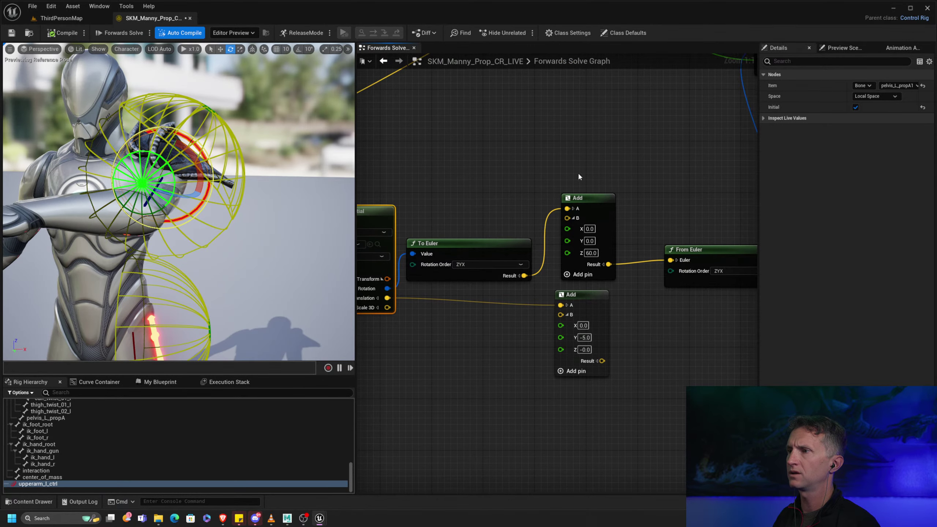
# Step: Examine the wiring of the second reader's Euler conversion, Add offsets and chained Interpolate nodes
pyautogui.moveTo(685, 230); pyautogui.dragTo(557, 295, button='right')
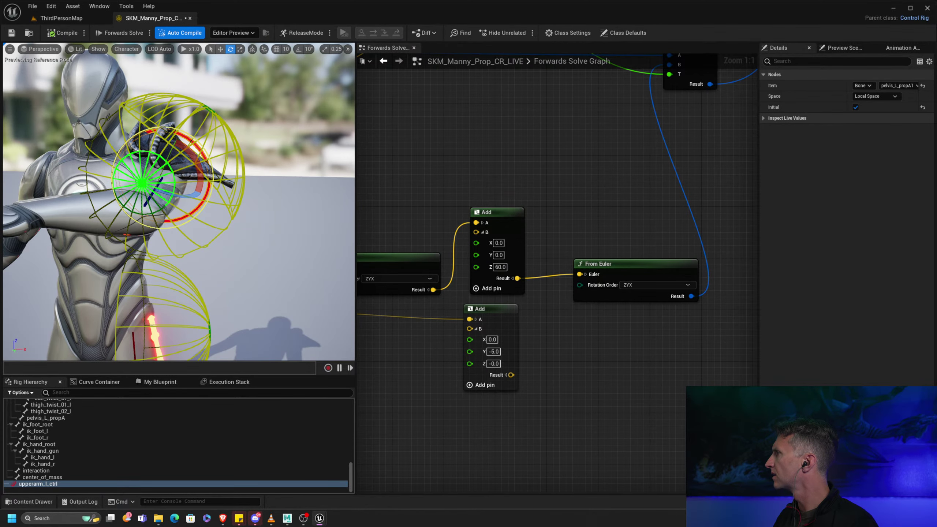
pyautogui.moveTo(606, 181); pyautogui.dragTo(574, 221, button='right')
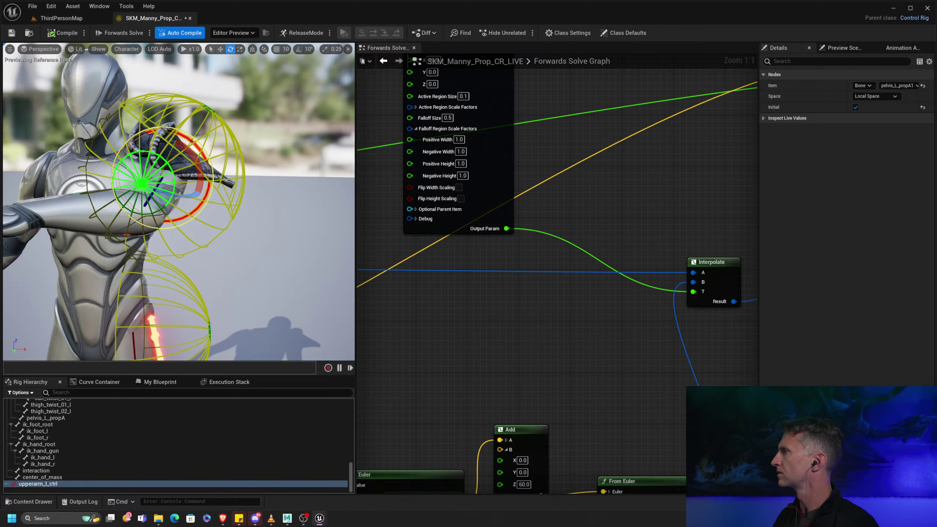
pyautogui.moveTo(563, 305); pyautogui.dragTo(757, 279, button='right')
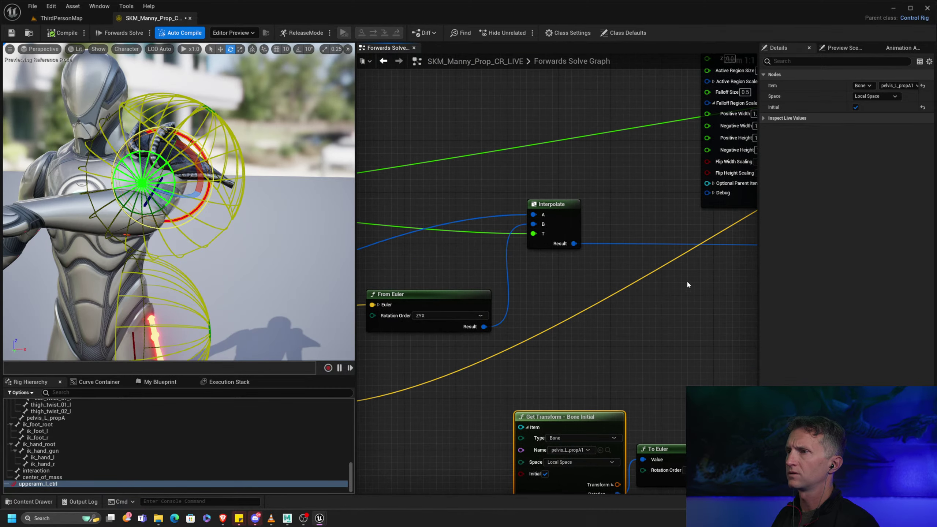
pyautogui.moveTo(580, 210); pyautogui.dragTo(417, 203, button='right')
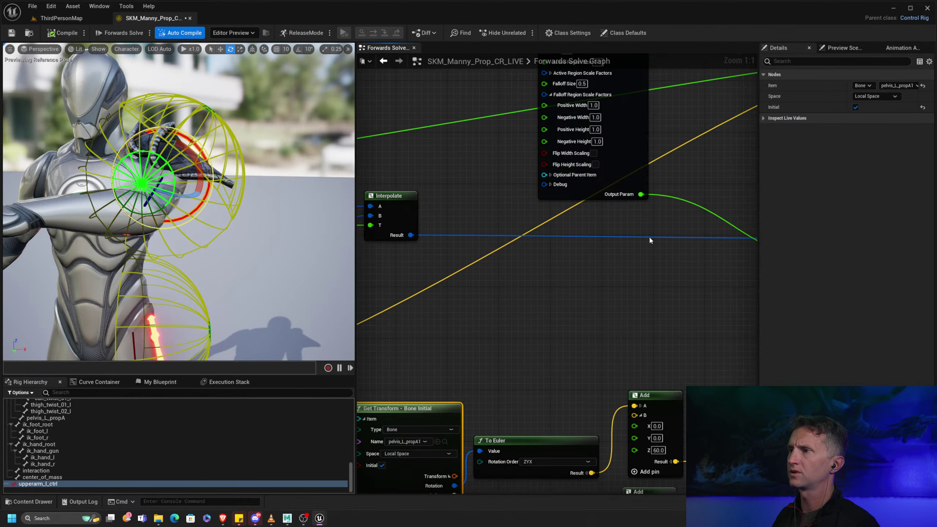
pyautogui.moveTo(650, 238); pyautogui.dragTo(415, 211, button='right')
pyautogui.click(606, 211)
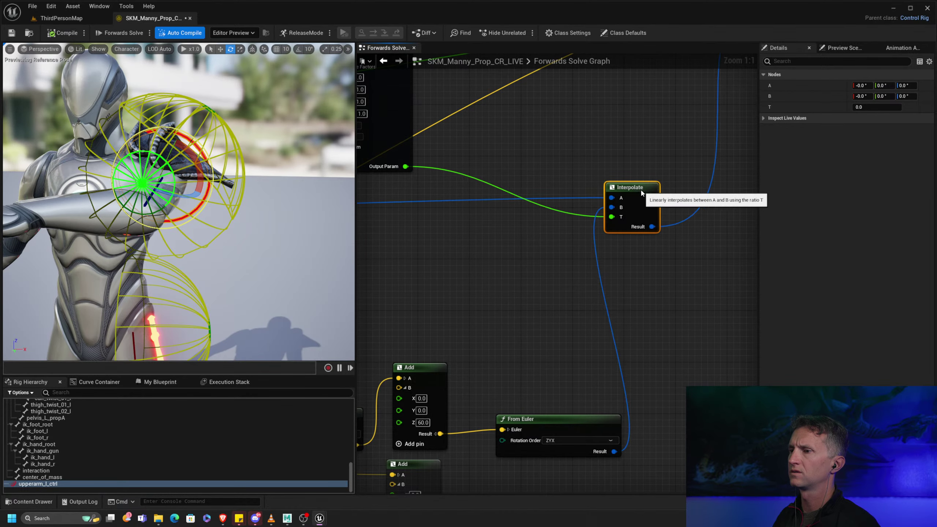
pyautogui.moveTo(428, 345); pyautogui.dragTo(567, 245, button='right')
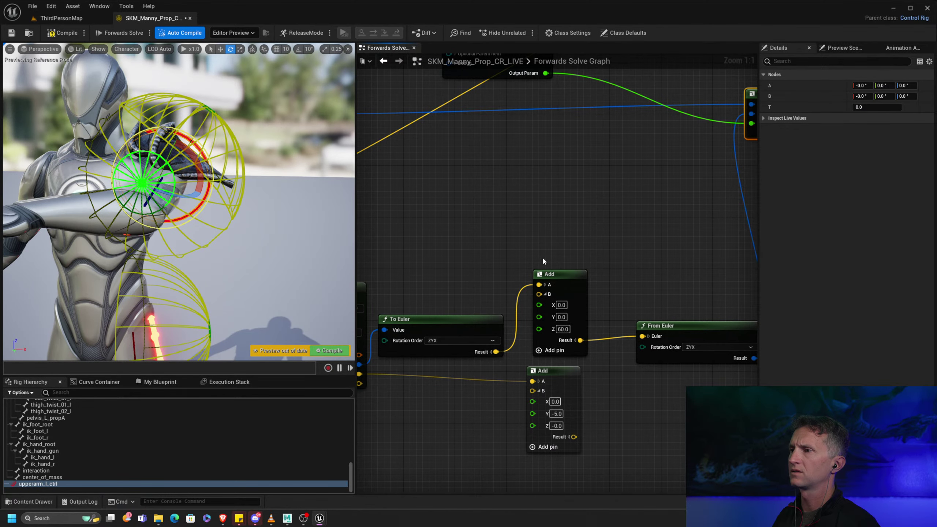
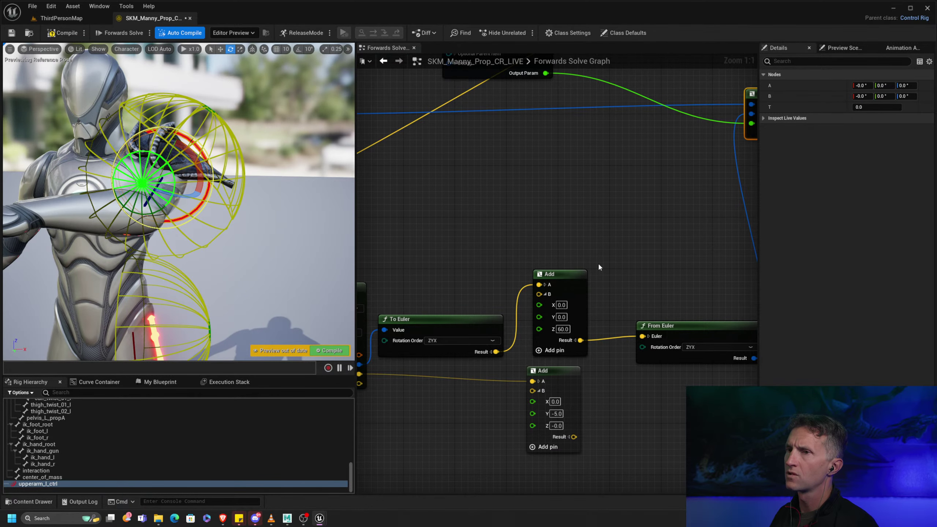
pyautogui.scroll(-7, 571, 231)
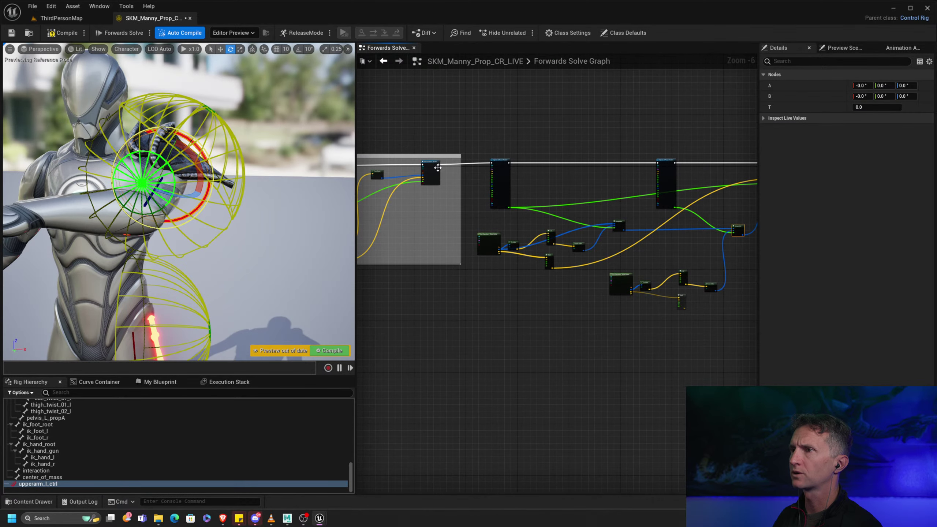
pyautogui.scroll(4, 640, 229)
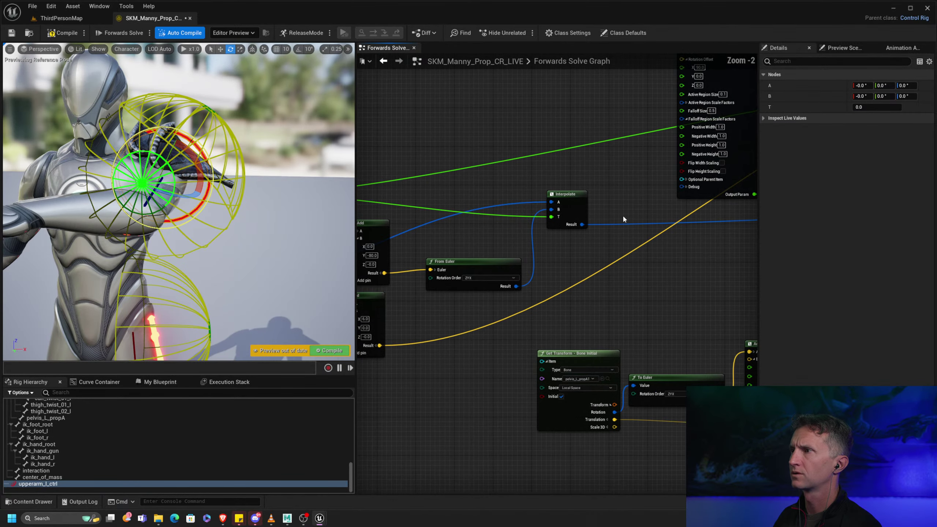
# Step: Add a Print node after the second Spherical Pose Reader and feed the reader's Output Param into its Value
pyautogui.moveTo(530, 155); pyautogui.dragTo(584, 192, button='right')
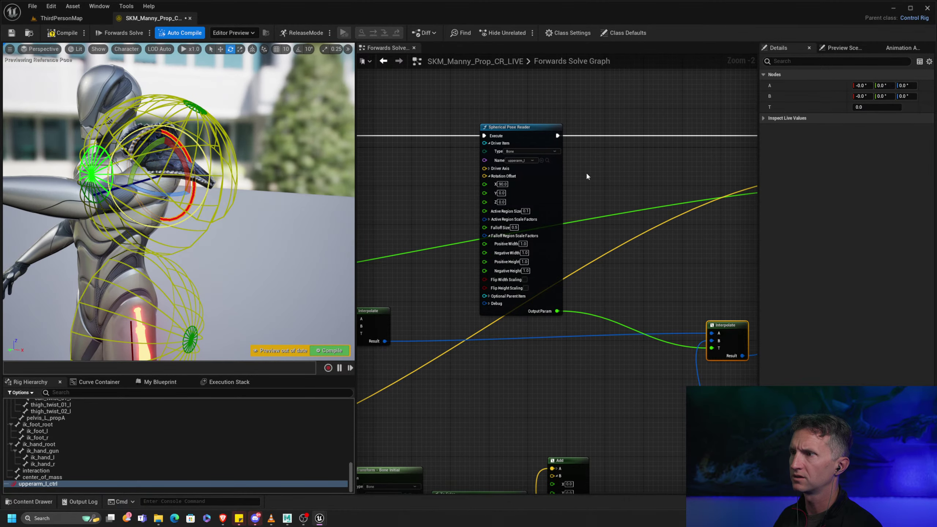
pyautogui.moveTo(587, 177); pyautogui.dragTo(541, 188, button='right')
pyautogui.moveTo(527, 156); pyautogui.dragTo(552, 149)
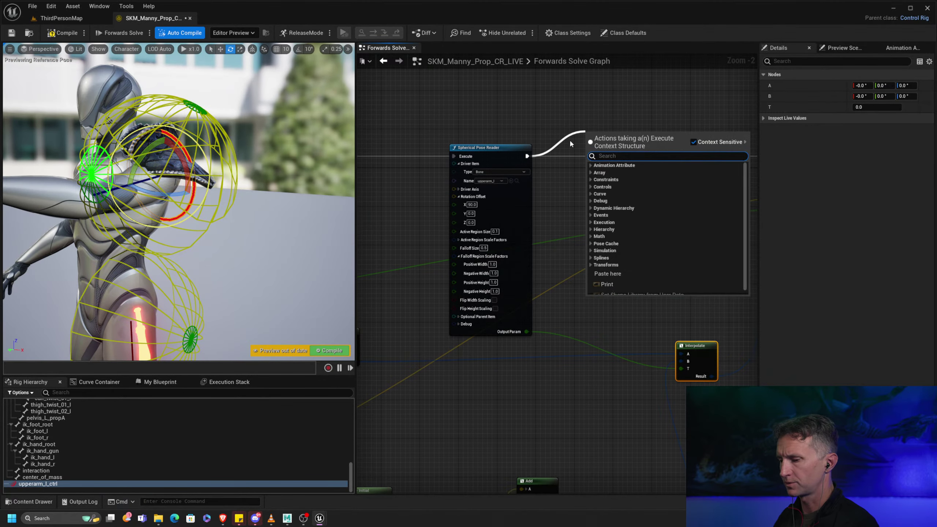
pyautogui.write('print')
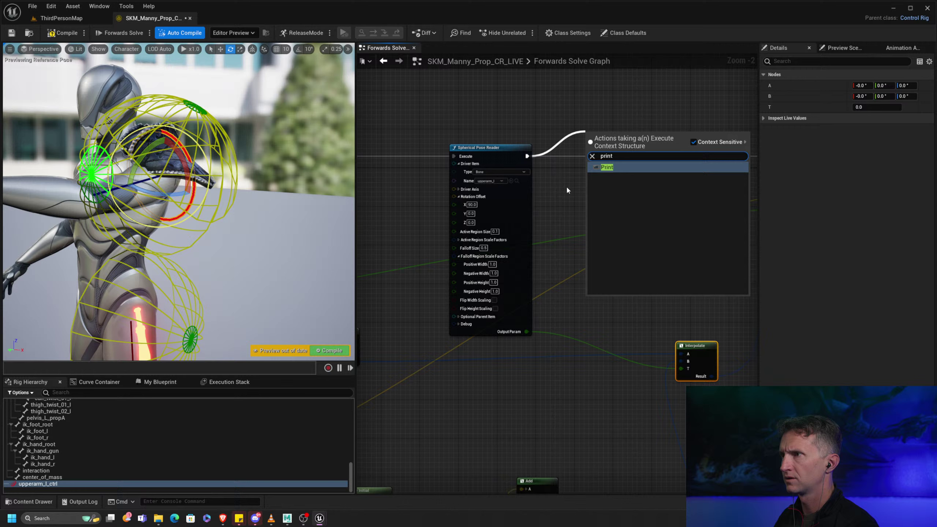
pyautogui.click(626, 173)
pyautogui.moveTo(527, 332); pyautogui.dragTo(605, 163)
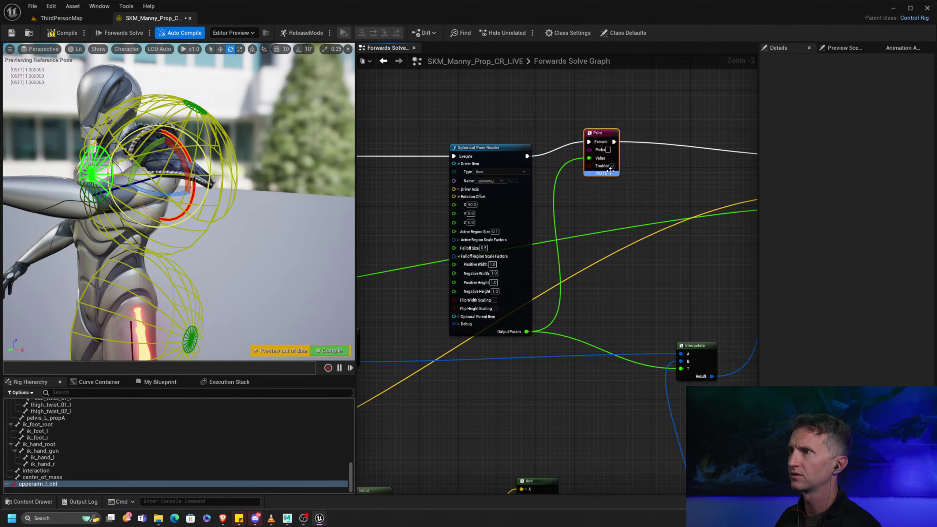
pyautogui.moveTo(609, 172)
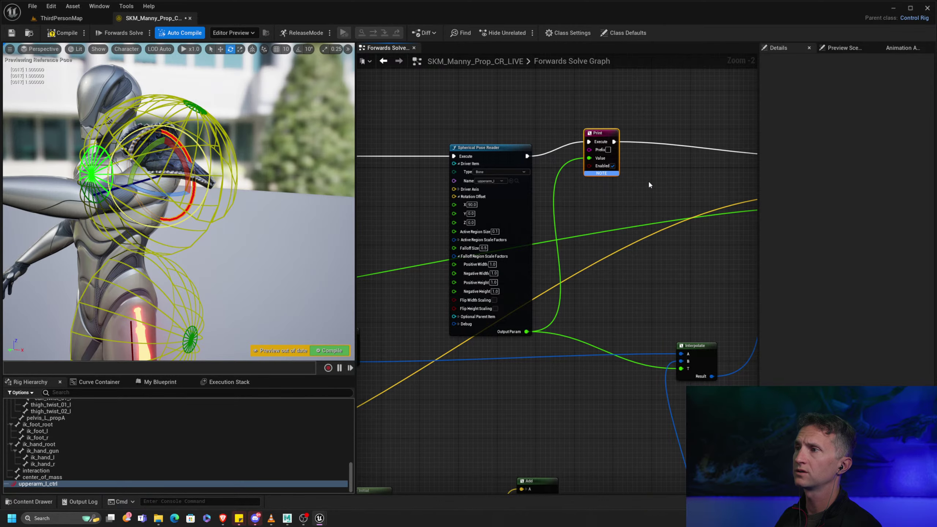
# Step: Route the second reader's execution straight back to Set Transform and delete the Print node
pyautogui.moveTo(648, 184); pyautogui.dragTo(538, 218, button='right')
pyautogui.keyDown('ctrl'); pyautogui.moveTo(505, 176); pyautogui.dragTo(510, 156); pyautogui.keyUp('ctrl')
pyautogui.press('Delete')
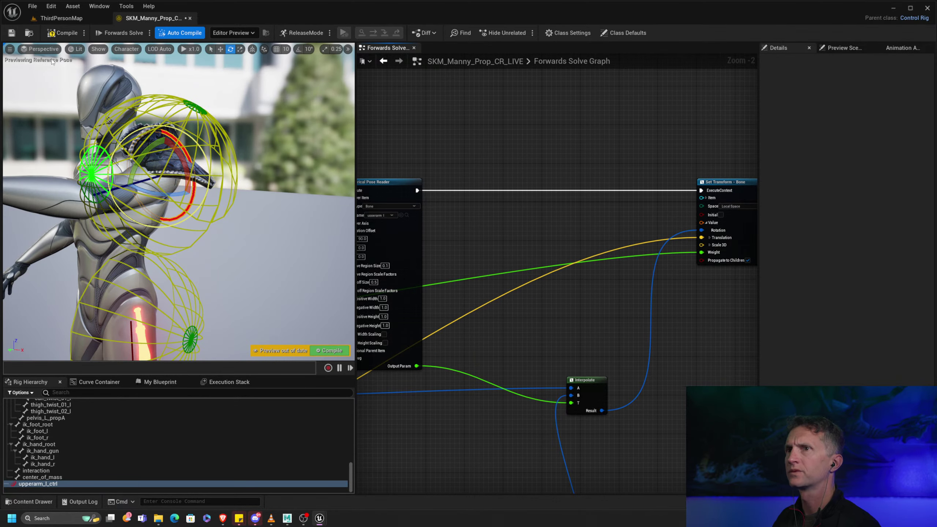
# Step: Compile the control rig and rotate upperarm_l_ctrl about 67° on Z to swing the left arm across the chest
pyautogui.click(51, 34)
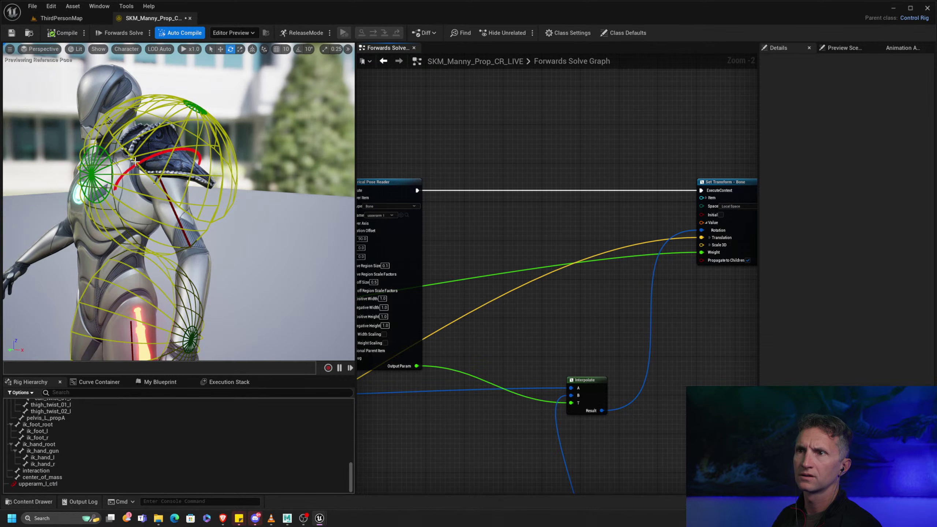
pyautogui.click(135, 165)
pyautogui.moveTo(145, 208); pyautogui.dragTo(99, 192)
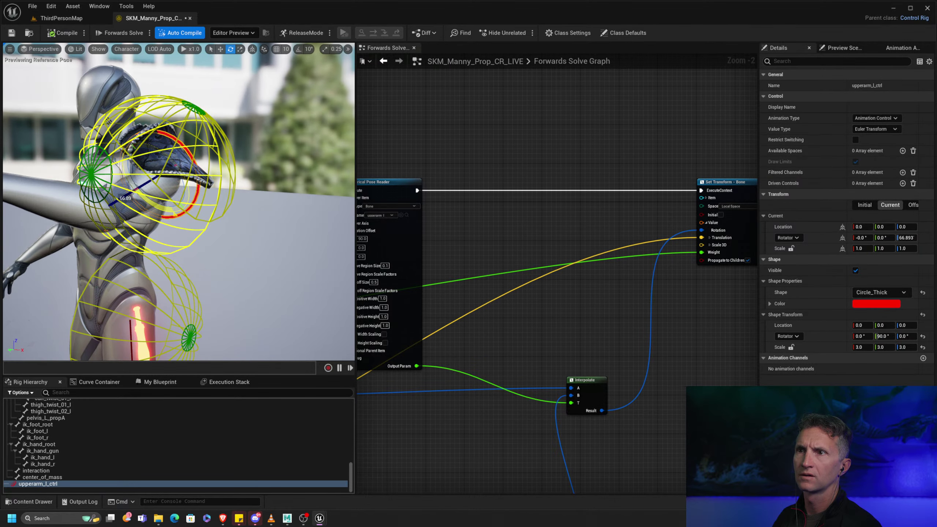
# Step: Check the second branch's initial bone transform, rotation Add offset and connection into the second Interpolate node
pyautogui.moveTo(511, 296); pyautogui.dragTo(546, 105, button='right')
pyautogui.moveTo(506, 249); pyautogui.dragTo(711, 146, button='right')
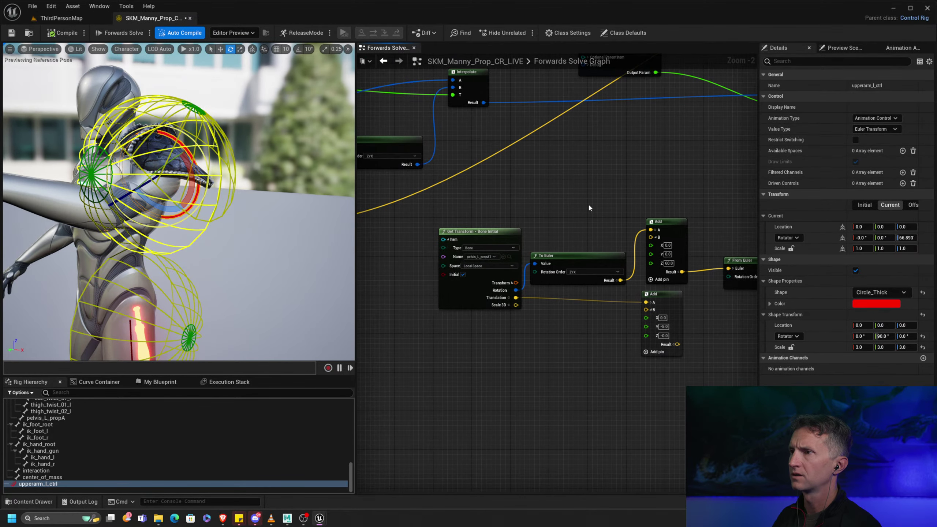
pyautogui.click(490, 236)
pyautogui.scroll(2, 565, 227)
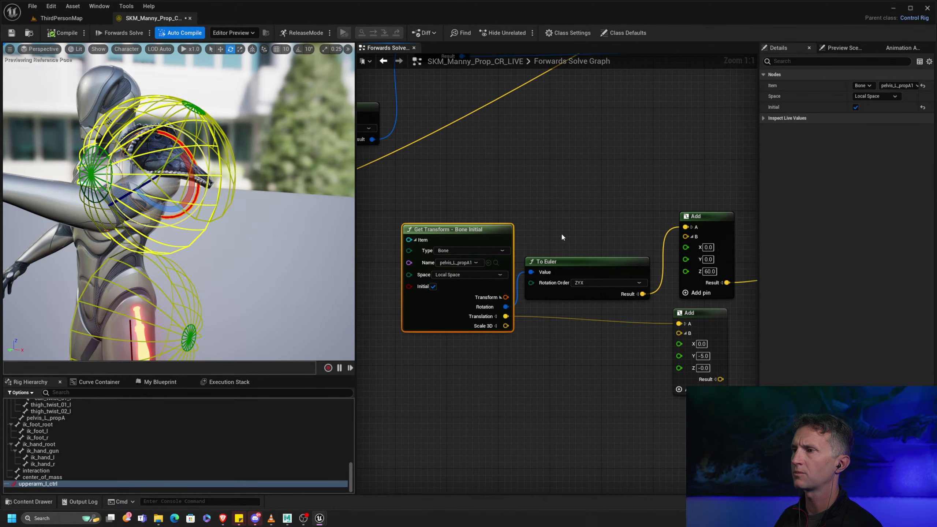
pyautogui.moveTo(561, 233); pyautogui.dragTo(483, 230, button='right')
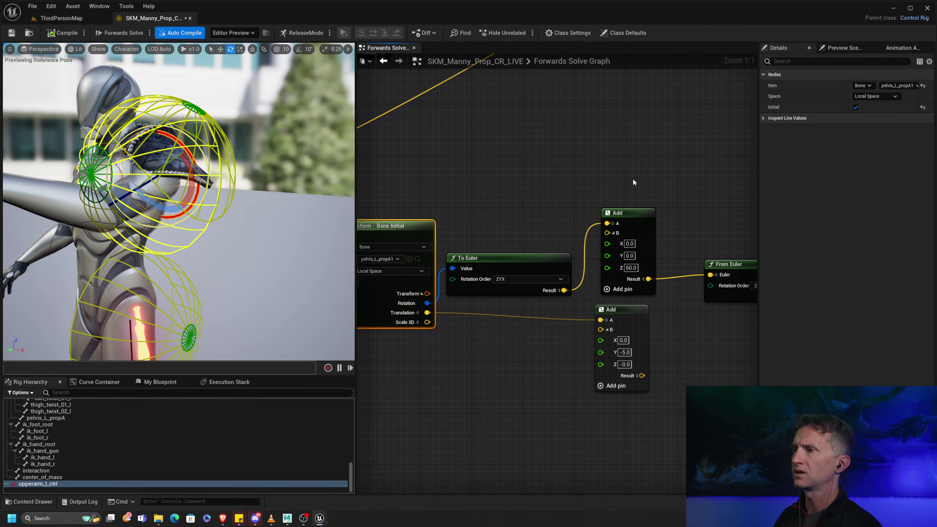
pyautogui.click(627, 216)
pyautogui.moveTo(708, 245); pyautogui.dragTo(490, 375, button='right')
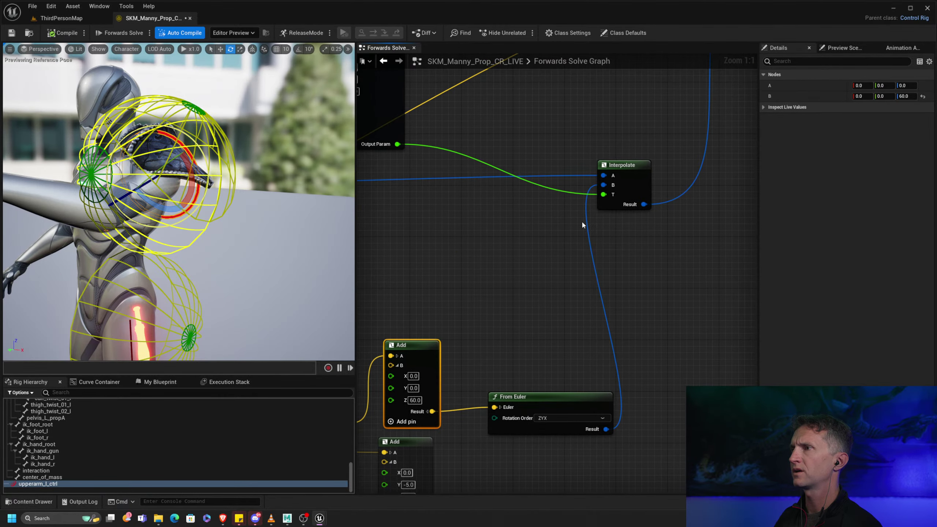
pyautogui.moveTo(506, 153); pyautogui.dragTo(352, 303, button='right')
pyautogui.moveTo(514, 321); pyautogui.dragTo(663, 109, button='right')
# Step: Set the second branch's rotation Add offset to X 60 and Z 0
pyautogui.moveTo(495, 275); pyautogui.dragTo(543, 217, button='right')
pyautogui.write('0')
pyautogui.press('Return')
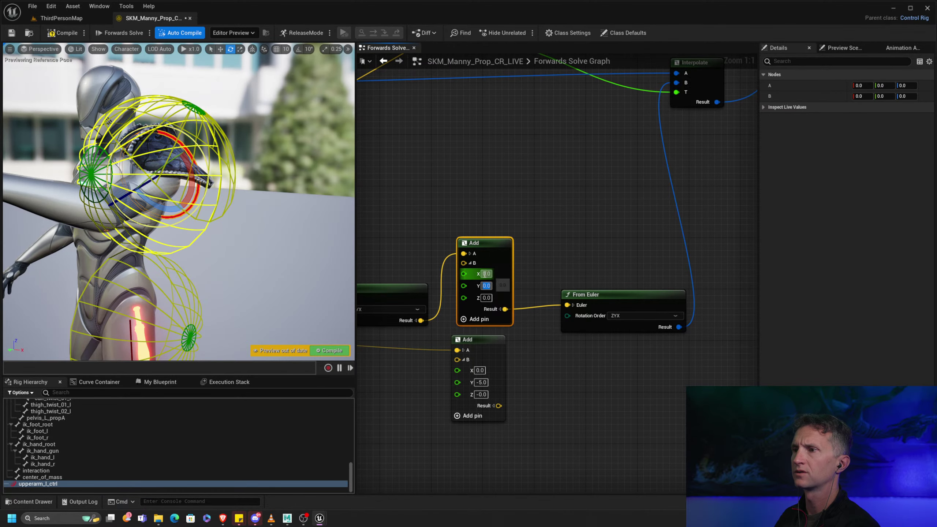
pyautogui.write('60')
pyautogui.press('Return')
# Step: Connect the second From Euler Result directly to the Set Transform node's Rotation, bypassing Interpolate, and expand the node's Item settings
pyautogui.moveTo(430, 211); pyautogui.dragTo(648, 201, button='right')
pyautogui.moveTo(639, 149); pyautogui.dragTo(545, 304, button='right')
pyautogui.scroll(-2, 546, 304)
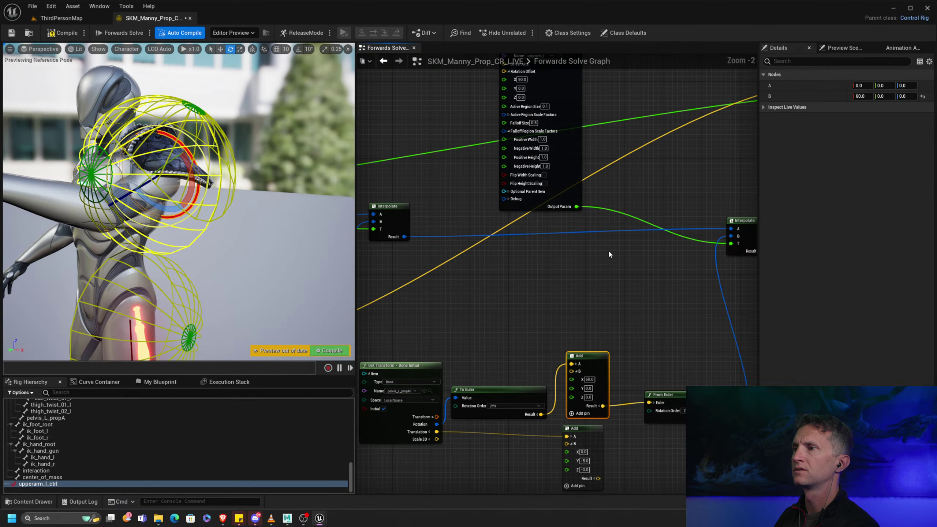
pyautogui.moveTo(613, 275); pyautogui.dragTo(609, 251, button='right')
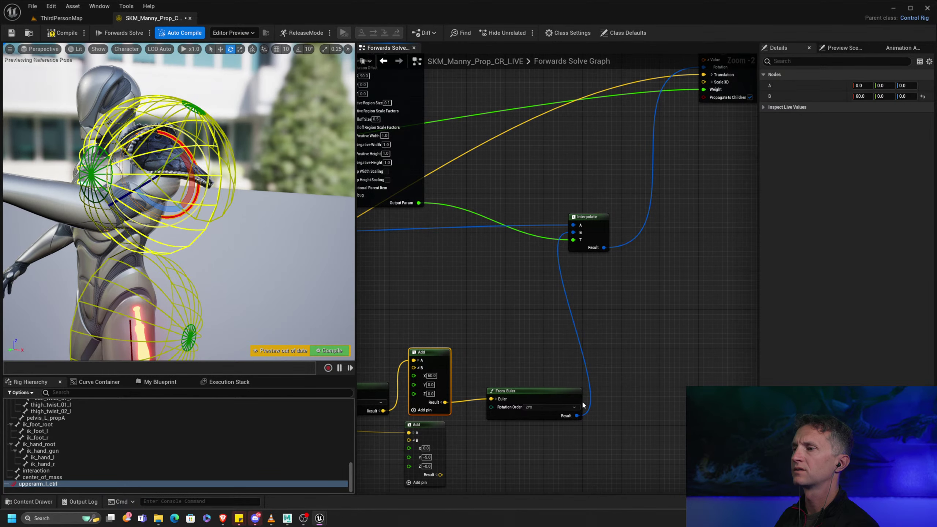
pyautogui.moveTo(577, 415); pyautogui.dragTo(704, 99)
pyautogui.moveTo(681, 174); pyautogui.dragTo(613, 265, button='right')
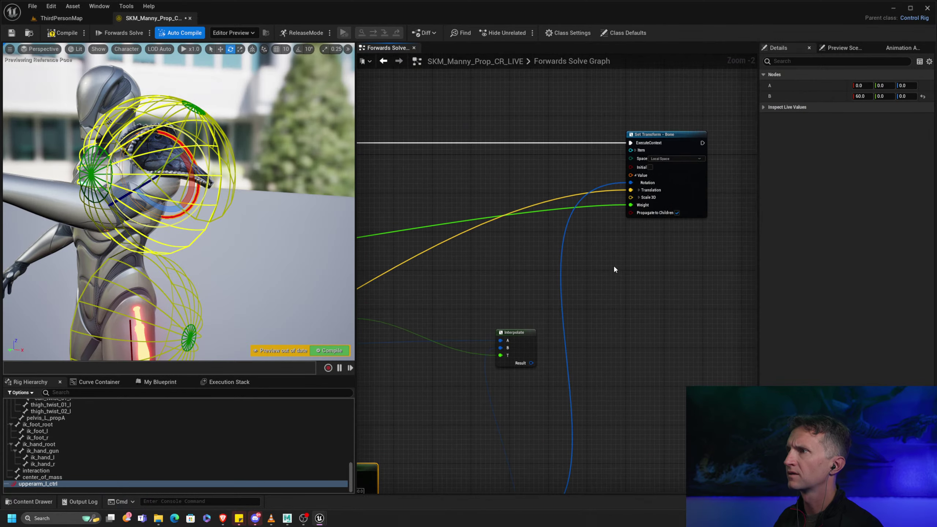
pyautogui.click(635, 150)
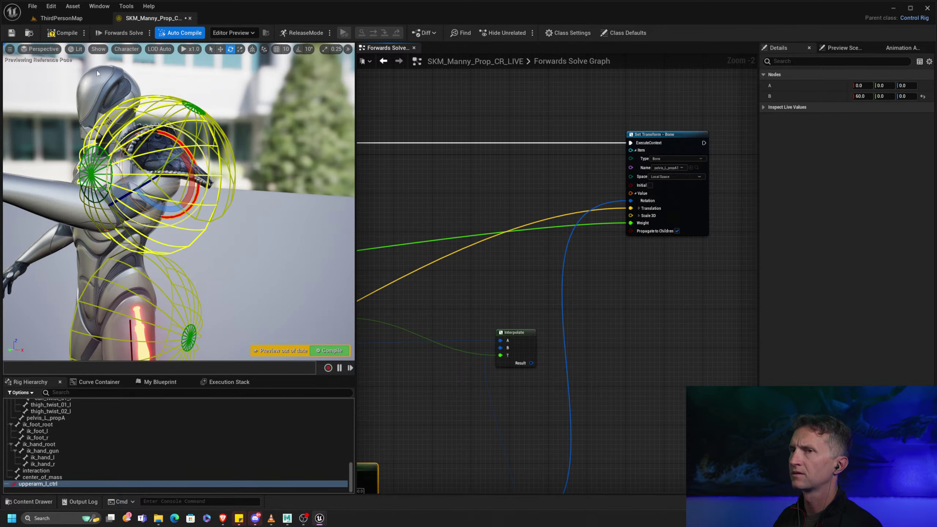
# Step: Compile the control rig, select upperarm_l_ctrl, and disconnect the Weight input of the Set Transform node
pyautogui.click(56, 33)
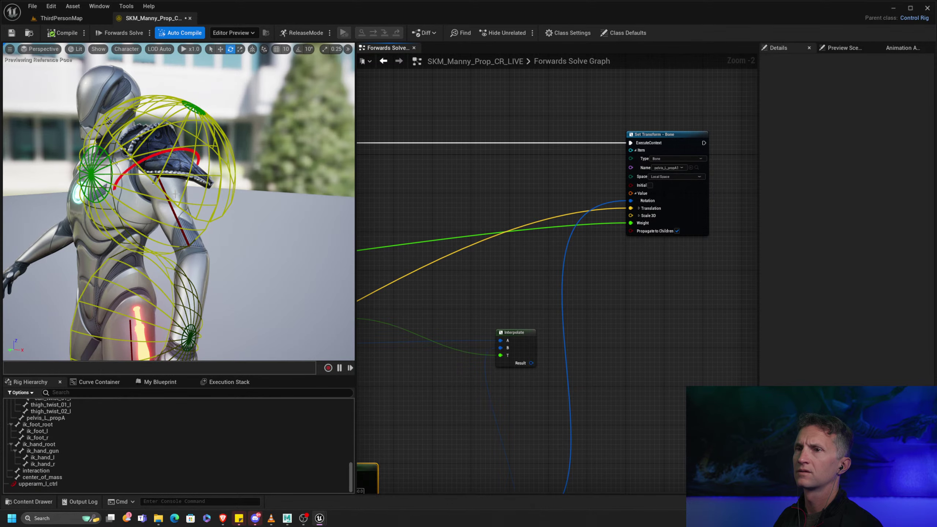
pyautogui.click(148, 157)
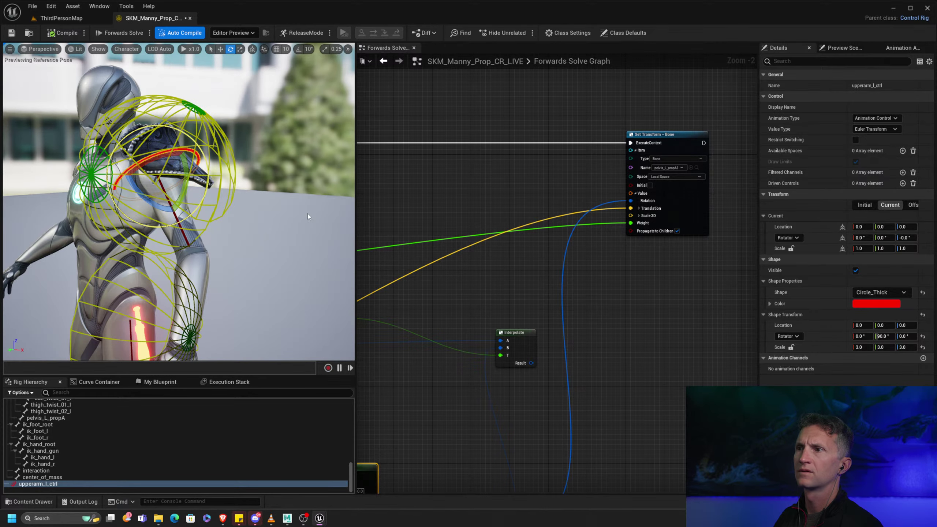
pyautogui.moveTo(493, 250); pyautogui.dragTo(592, 203, button='right')
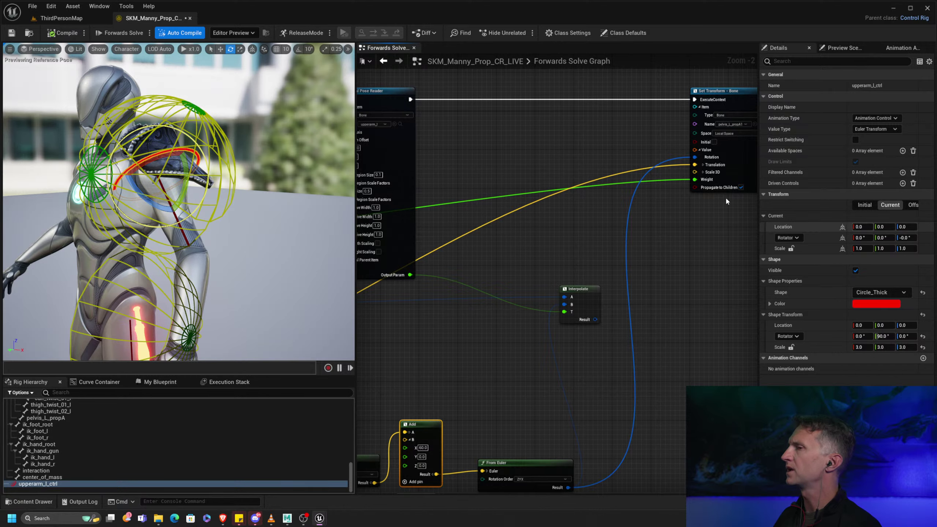
pyautogui.keyDown('alt'); pyautogui.click(696, 179); pyautogui.keyUp('alt')
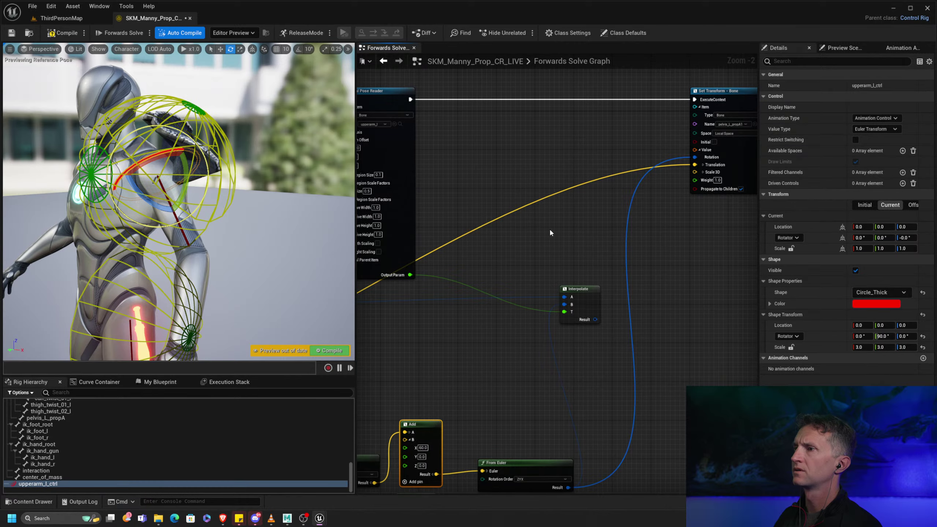
# Step: Set the X offset of the second branch's rotation Add node to 0
pyautogui.moveTo(550, 232); pyautogui.dragTo(501, 205, button='right')
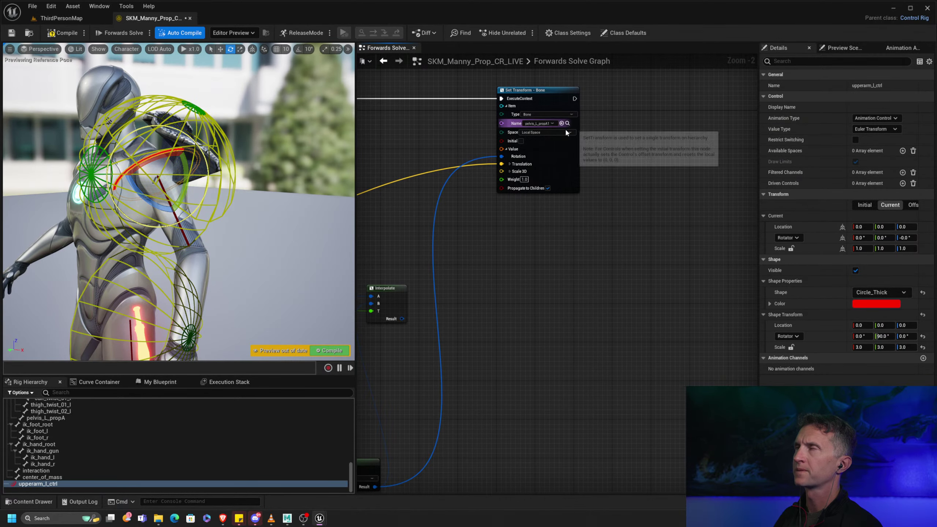
pyautogui.moveTo(391, 248); pyautogui.dragTo(537, 179, button='right')
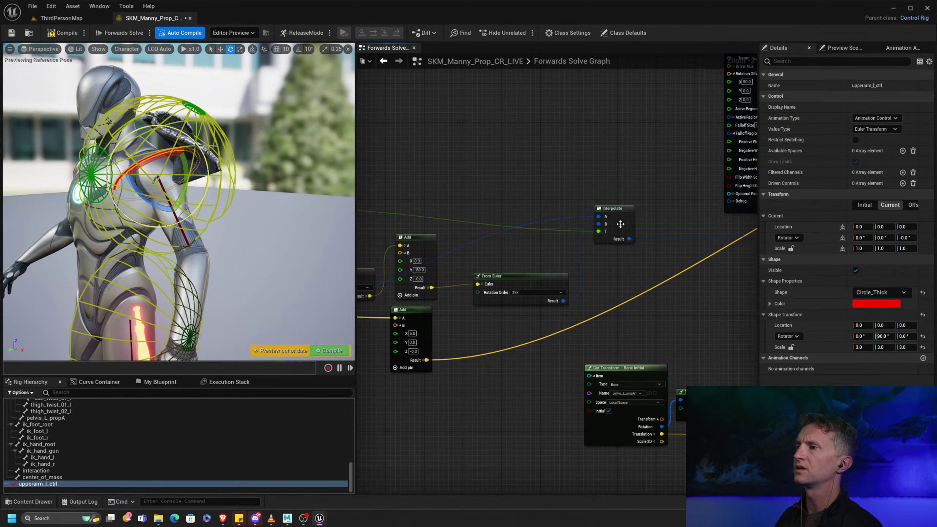
pyautogui.moveTo(701, 329); pyautogui.dragTo(531, 273, button='right')
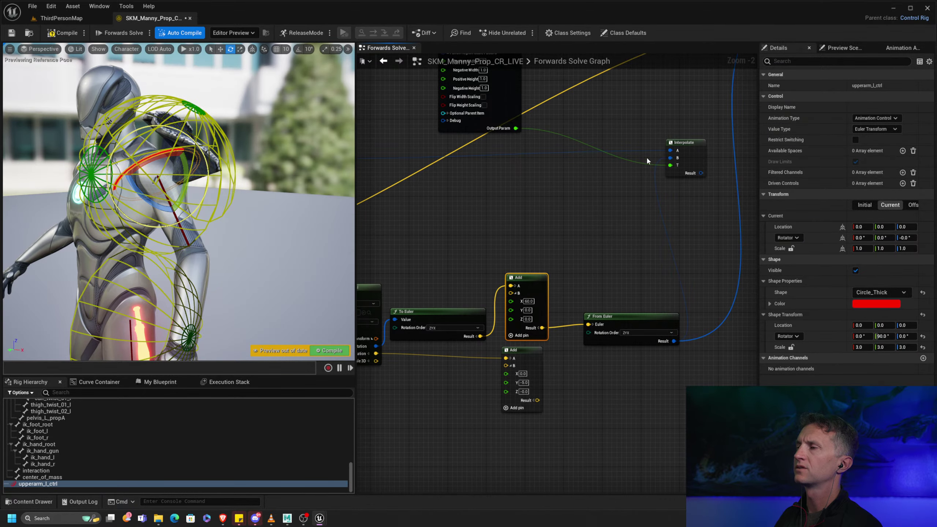
pyautogui.click(534, 282)
pyautogui.moveTo(531, 314); pyautogui.dragTo(563, 241, button='right')
pyautogui.scroll(2, 562, 240)
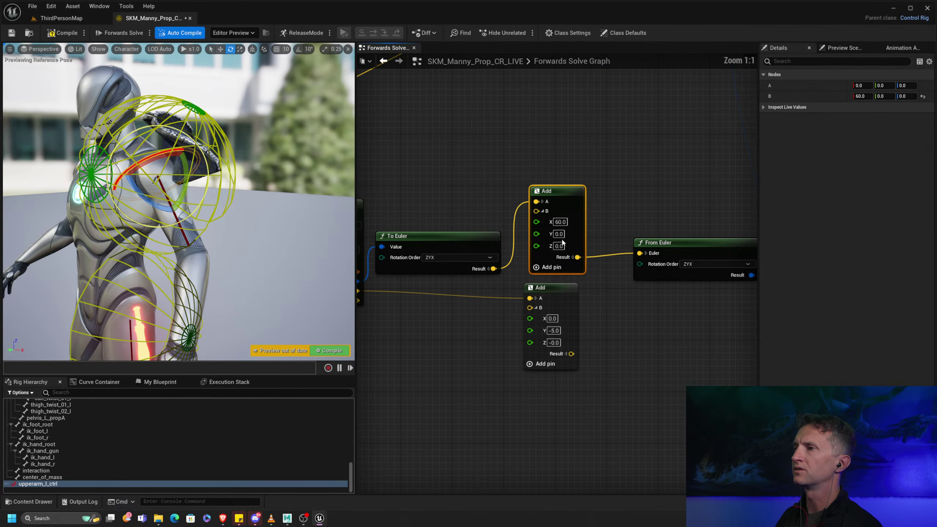
pyautogui.write('0')
pyautogui.press('Return')
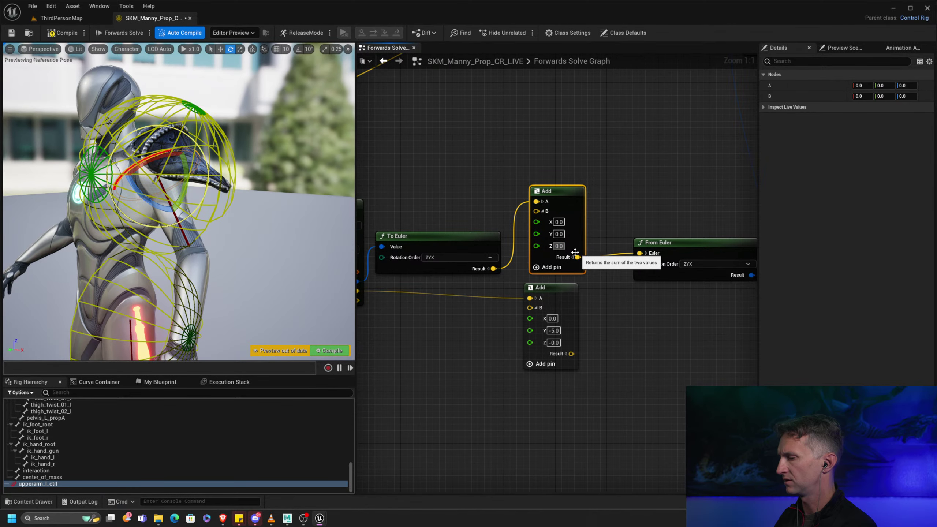
# Step: Set the second branch's rotation Add offset Z to 60 and connect the second Interpolate Result to the Set Transform node's Rotation
pyautogui.write('60')
pyautogui.press('Return')
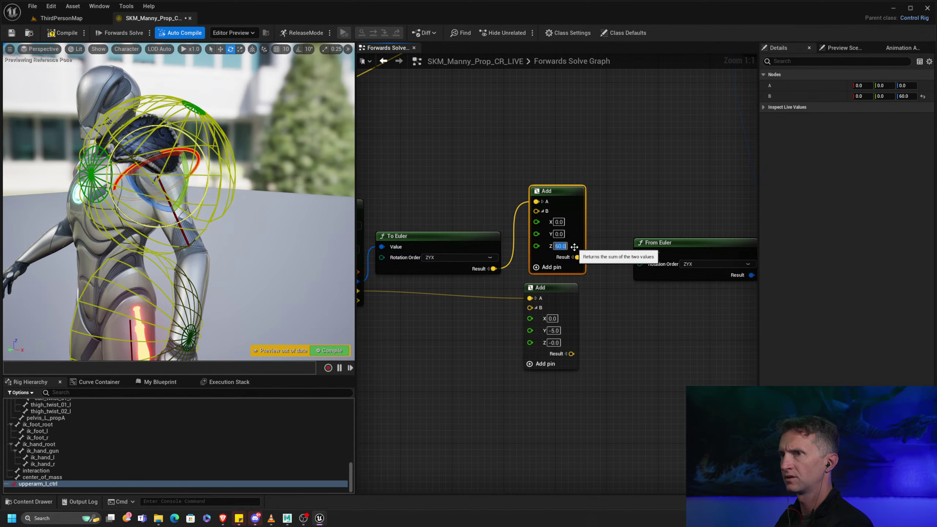
pyautogui.moveTo(654, 203); pyautogui.dragTo(470, 301, button='right')
pyautogui.moveTo(518, 278); pyautogui.dragTo(469, 361, button='right')
pyautogui.moveTo(453, 364); pyautogui.dragTo(586, 147)
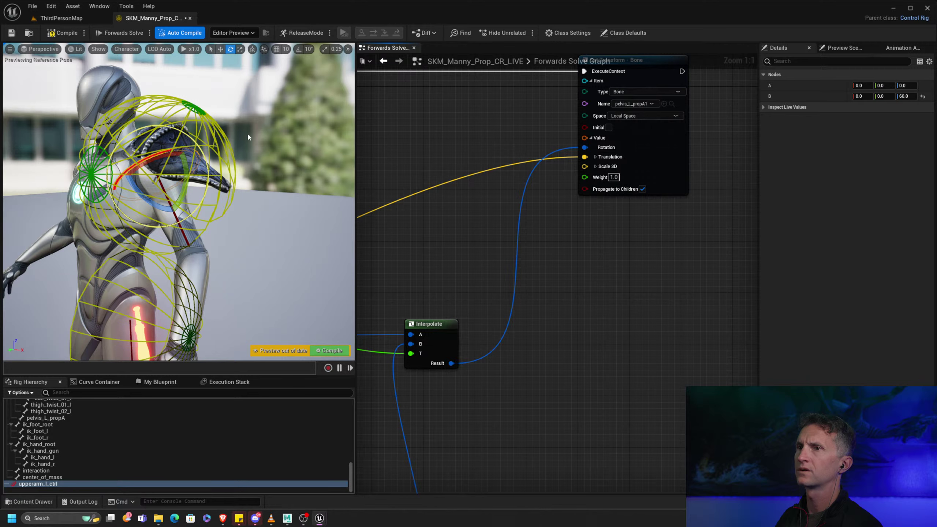
# Step: Pose the left upper arm control and examine how both readers' rotation branches chain through their Interpolate nodes
pyautogui.moveTo(185, 183); pyautogui.dragTo(274, 224)
pyautogui.keyDown('alt'); pyautogui.moveTo(463, 235); pyautogui.dragTo(693, 201, button='right'); pyautogui.keyUp('alt')
pyautogui.scroll(-3, 692, 201)
pyautogui.moveTo(534, 205); pyautogui.dragTo(586, 188, button='right')
pyautogui.scroll(1, 586, 188)
pyautogui.click(662, 212)
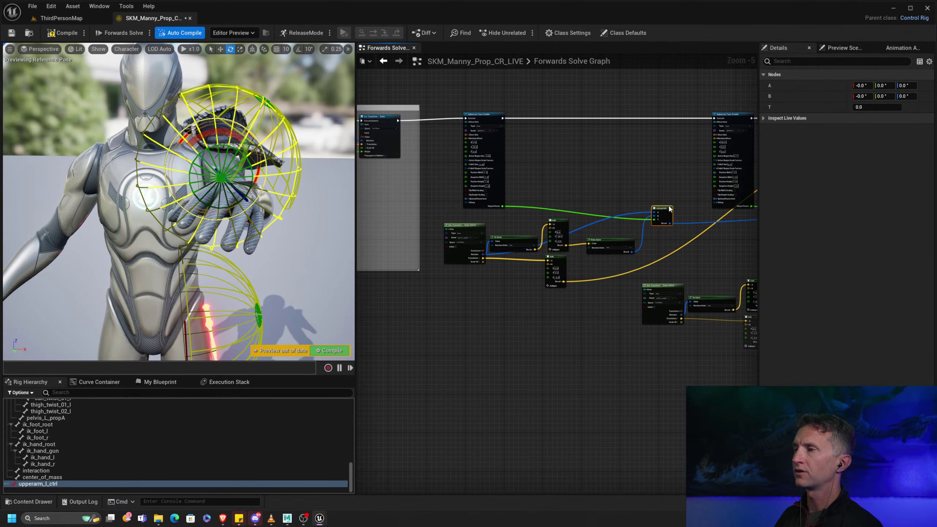
pyautogui.moveTo(669, 201); pyautogui.dragTo(637, 189, button='right')
pyautogui.scroll(3, 636, 191)
pyautogui.moveTo(535, 202); pyautogui.dragTo(639, 184, button='right')
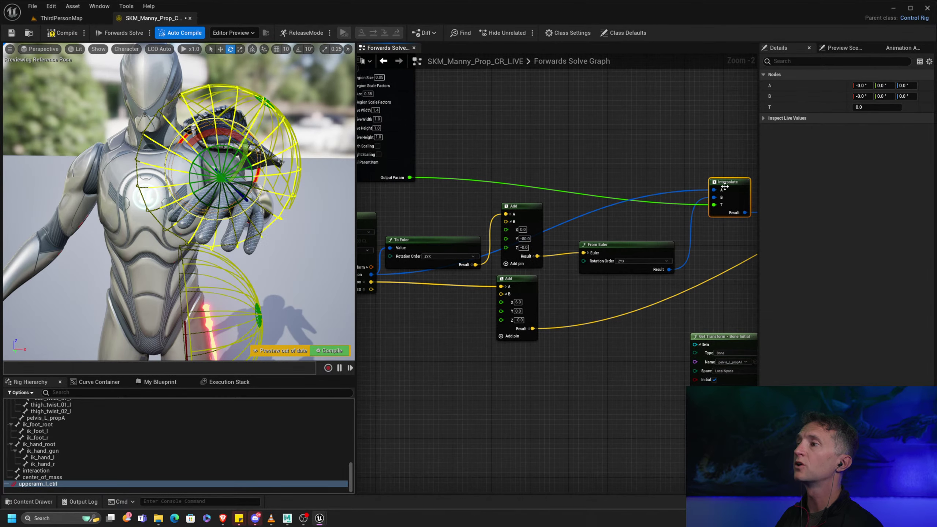
pyautogui.moveTo(717, 179); pyautogui.dragTo(710, 176, button='right')
pyautogui.moveTo(440, 223); pyautogui.dragTo(618, 250)
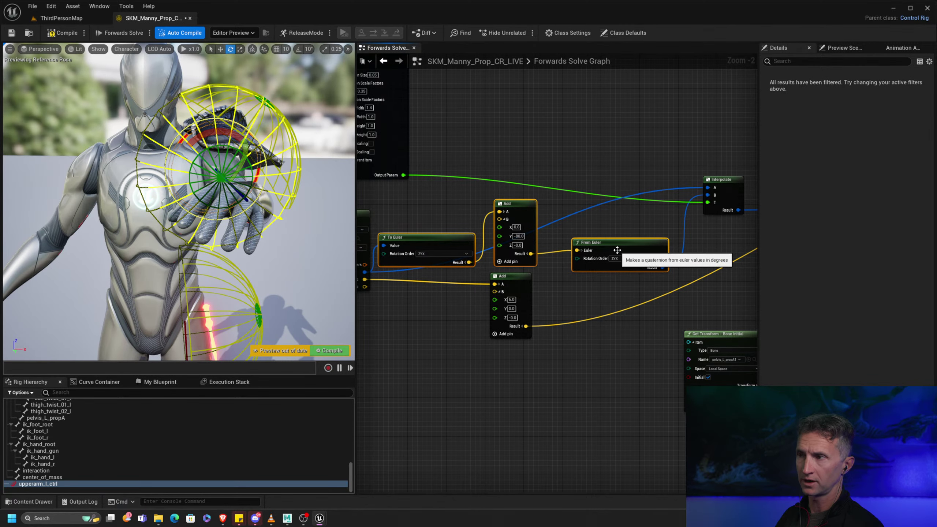
pyautogui.moveTo(721, 241); pyautogui.dragTo(396, 202, button='right')
pyautogui.click(398, 139)
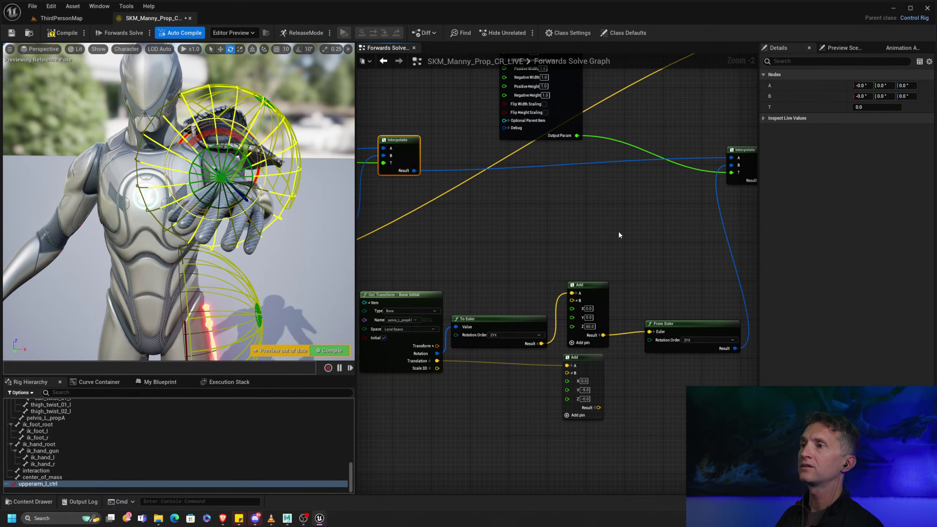
pyautogui.moveTo(745, 159); pyautogui.dragTo(612, 165, button='right')
pyautogui.moveTo(619, 179); pyautogui.dragTo(658, 194)
pyautogui.moveTo(452, 289); pyautogui.dragTo(639, 218, button='right')
pyautogui.moveTo(460, 206); pyautogui.dragTo(664, 315)
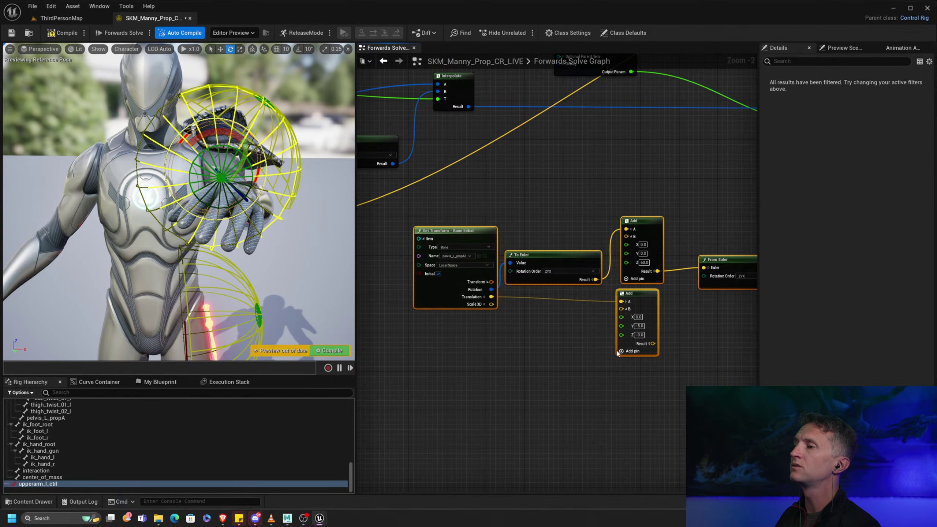
pyautogui.moveTo(484, 366); pyautogui.dragTo(541, 165, button='right')
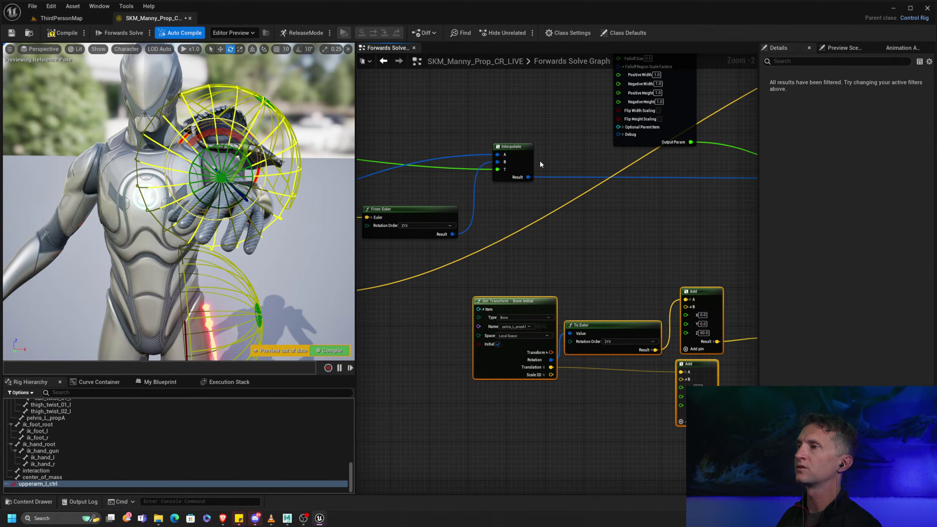
# Step: Add an Interpolate node and place it below the first rotation Interpolate, above the second Get Transform node
pyautogui.click(518, 155)
pyautogui.rightClick(540, 247)
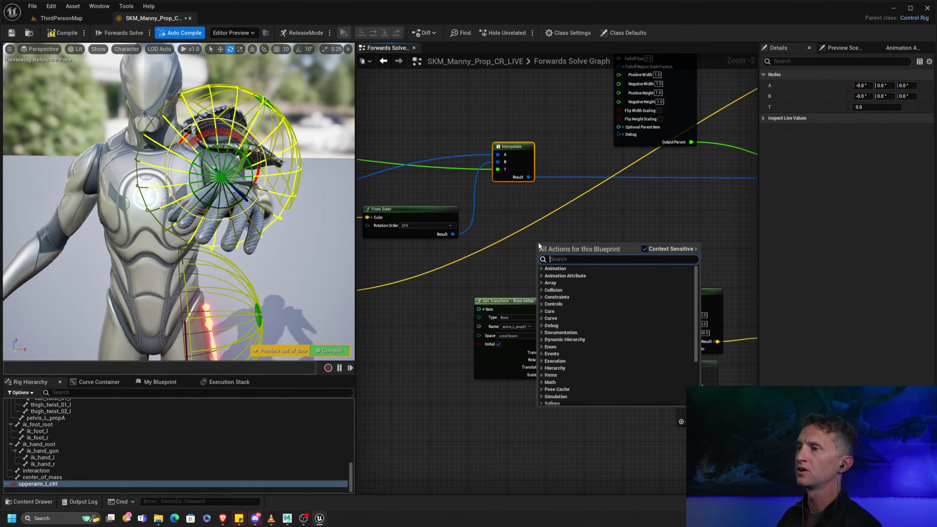
pyautogui.write('inter')
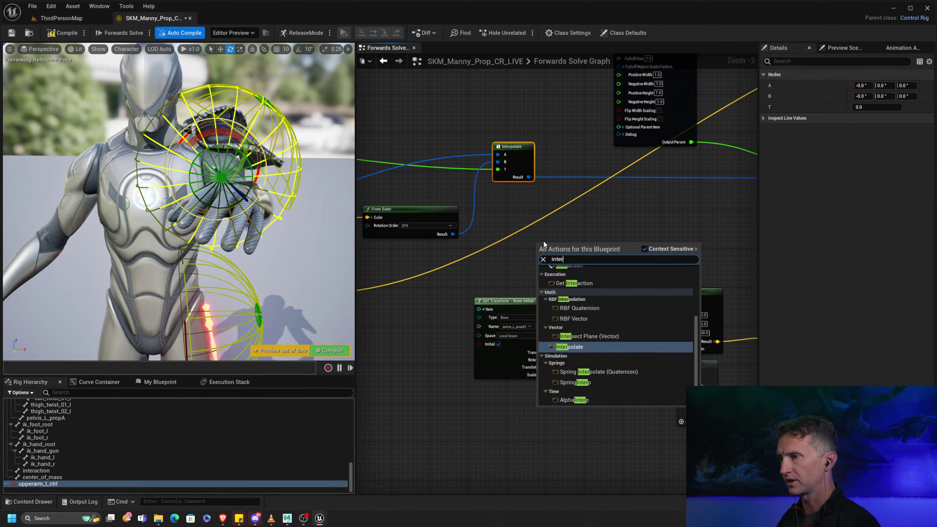
pyautogui.click(583, 347)
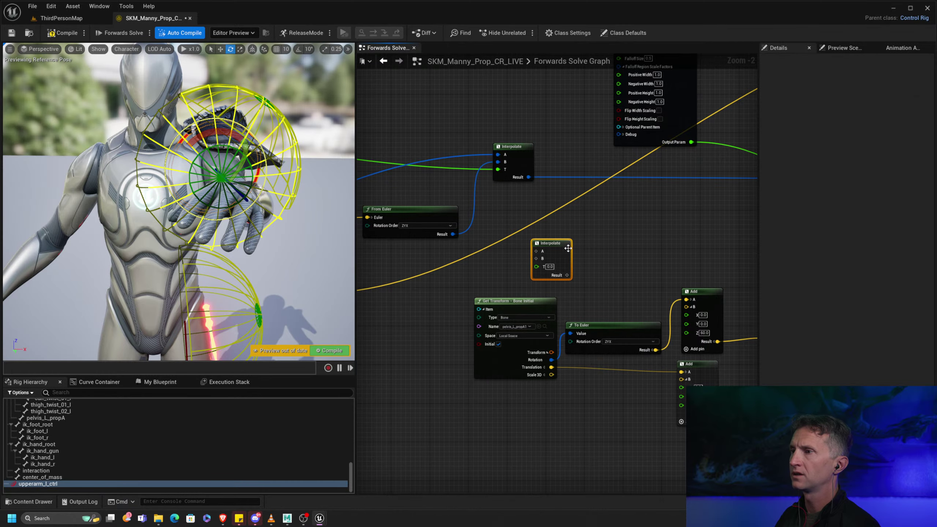
pyautogui.moveTo(551, 242); pyautogui.dragTo(590, 224)
pyautogui.scroll(2, 608, 220)
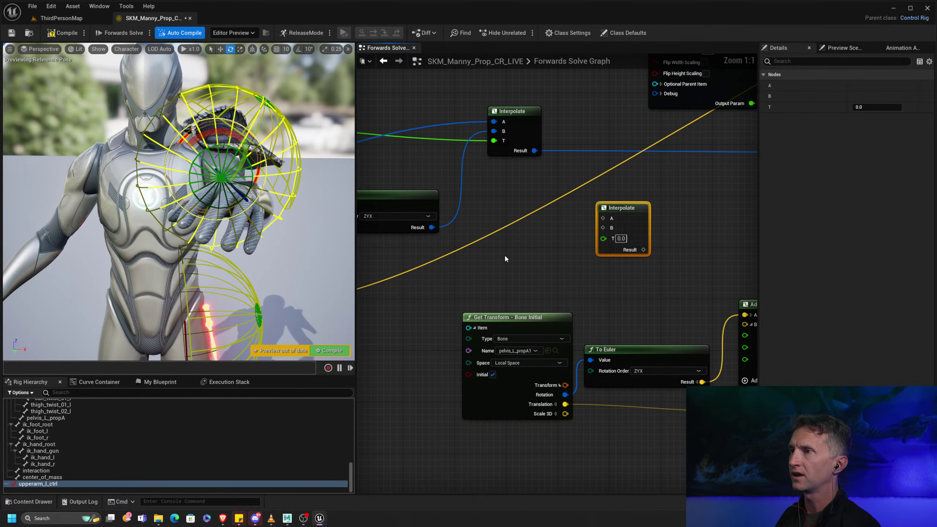
# Step: Connect the first Get Transform's Translation to the new Interpolate's A and the first translation Add's Result to its B
pyautogui.moveTo(506, 258); pyautogui.dragTo(690, 255, button='right')
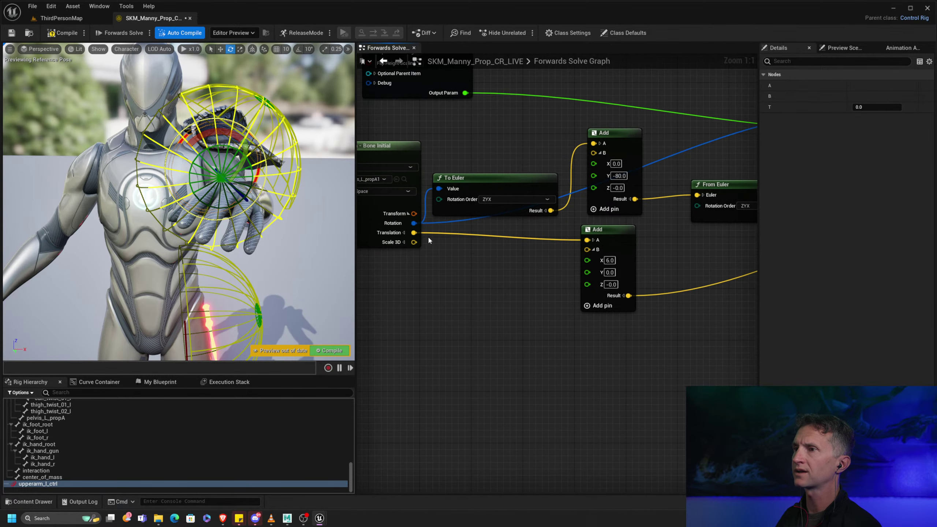
pyautogui.moveTo(414, 233); pyautogui.dragTo(654, 210)
pyautogui.moveTo(413, 280); pyautogui.dragTo(604, 252, button='right')
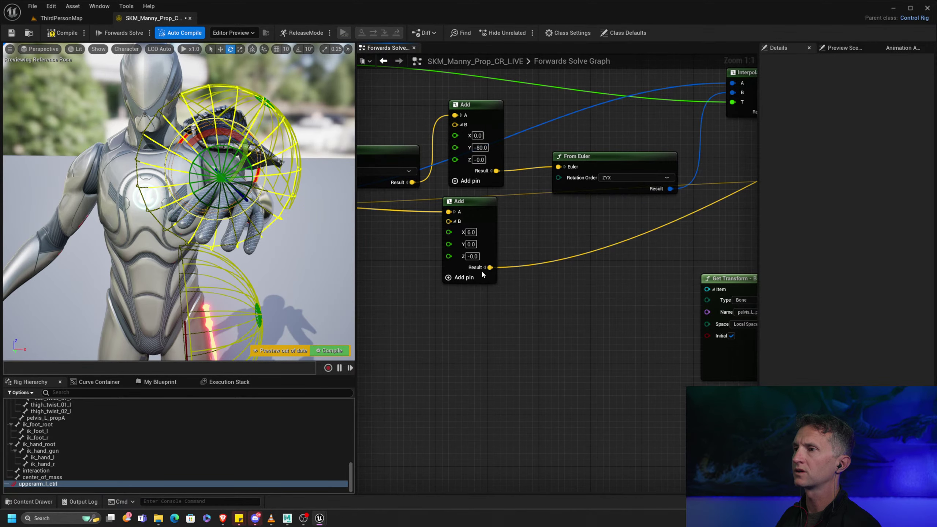
pyautogui.moveTo(490, 267); pyautogui.dragTo(666, 195)
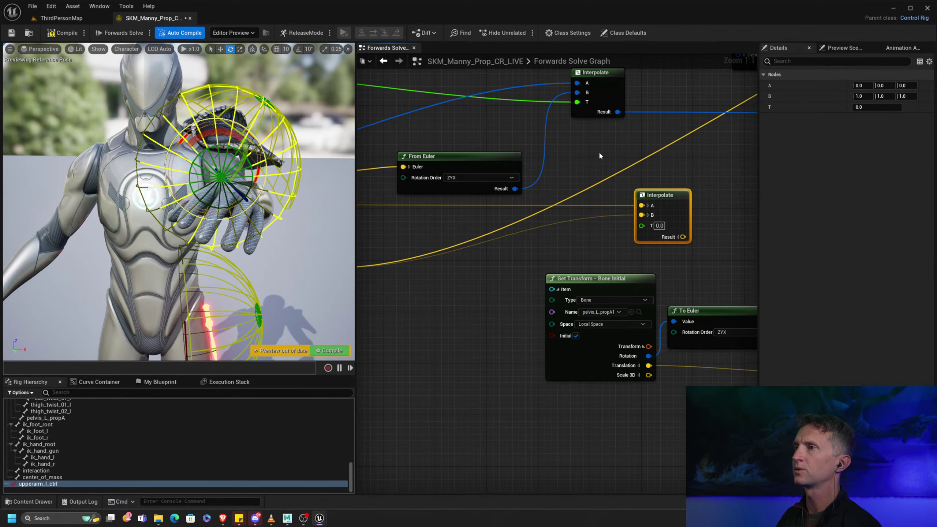
# Step: Add a reroute point on the first reader's Output Param wire and connect it to the new Interpolate's T input
pyautogui.moveTo(599, 156); pyautogui.dragTo(703, 210, button='right')
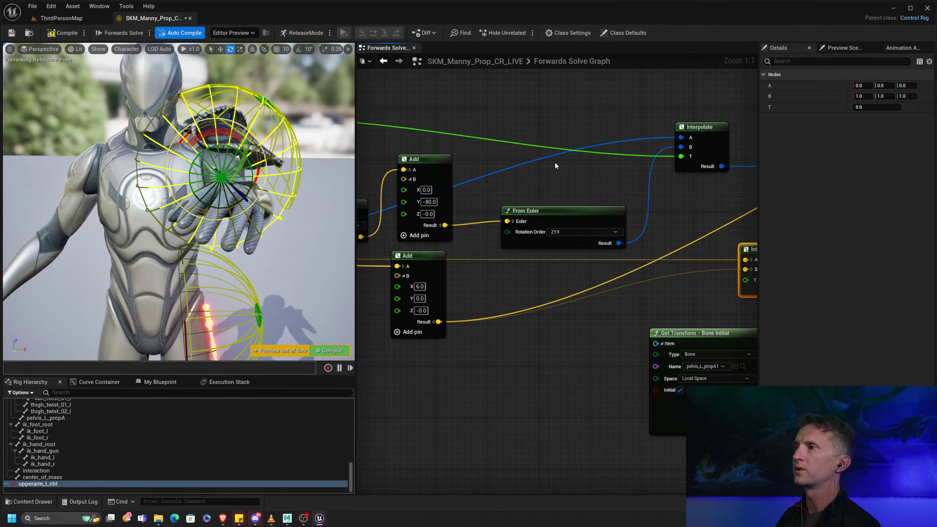
pyautogui.doubleClick(617, 157)
pyautogui.moveTo(617, 157); pyautogui.dragTo(460, 136, button='right')
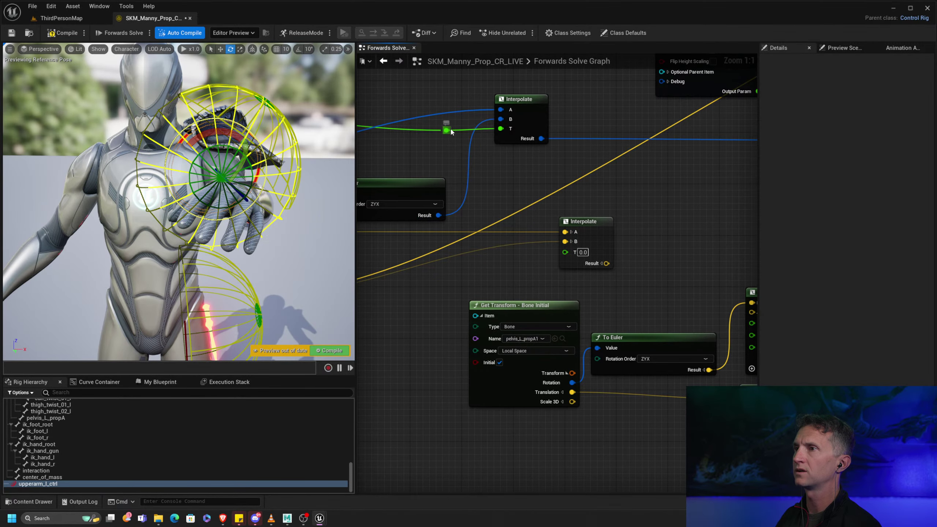
pyautogui.moveTo(451, 129); pyautogui.dragTo(557, 225)
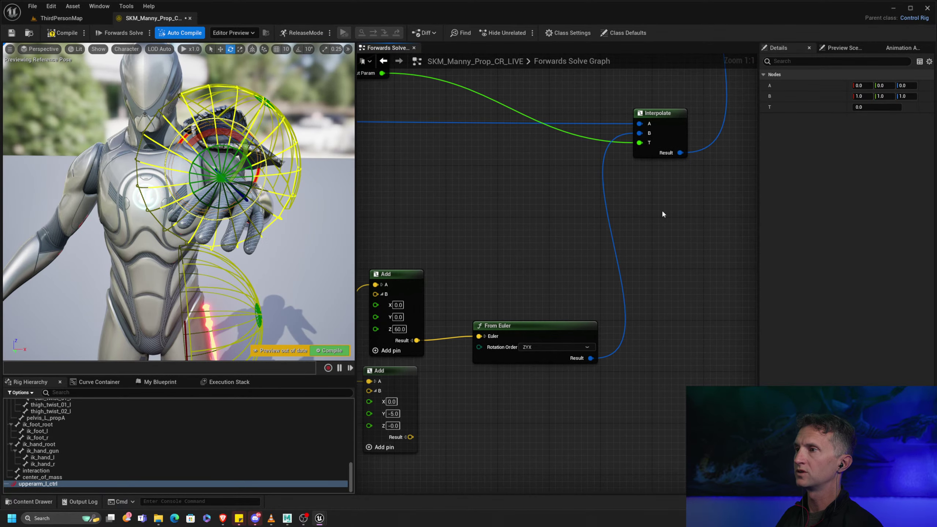
# Step: Paste a copy of the translation Interpolate below the second rotation Interpolate and feed the first translation Interpolate's Result into its A
pyautogui.hotkey('ctrl', 'v')
pyautogui.moveTo(694, 212); pyautogui.dragTo(707, 207)
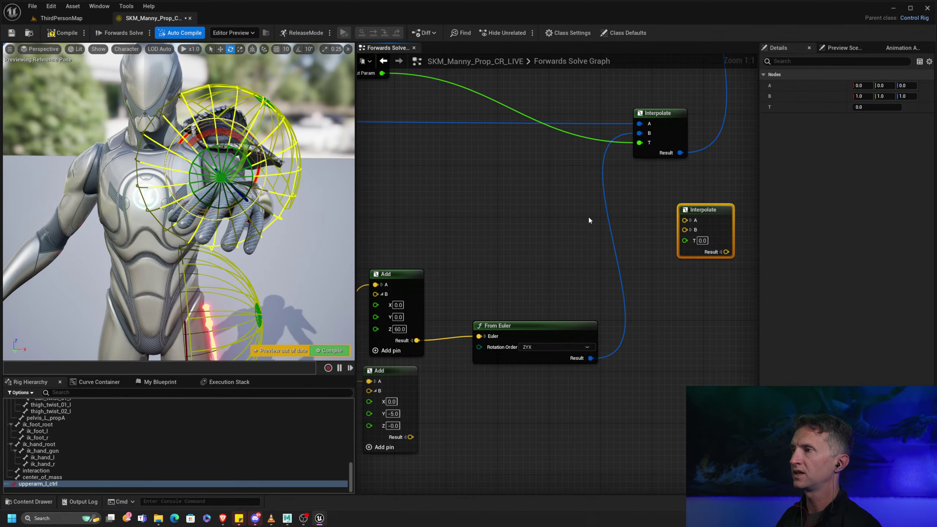
pyautogui.scroll(-3, 589, 215)
pyautogui.moveTo(589, 216); pyautogui.dragTo(608, 203, button='right')
pyautogui.moveTo(430, 191); pyautogui.dragTo(553, 189, button='right')
pyautogui.moveTo(464, 221); pyautogui.dragTo(714, 205)
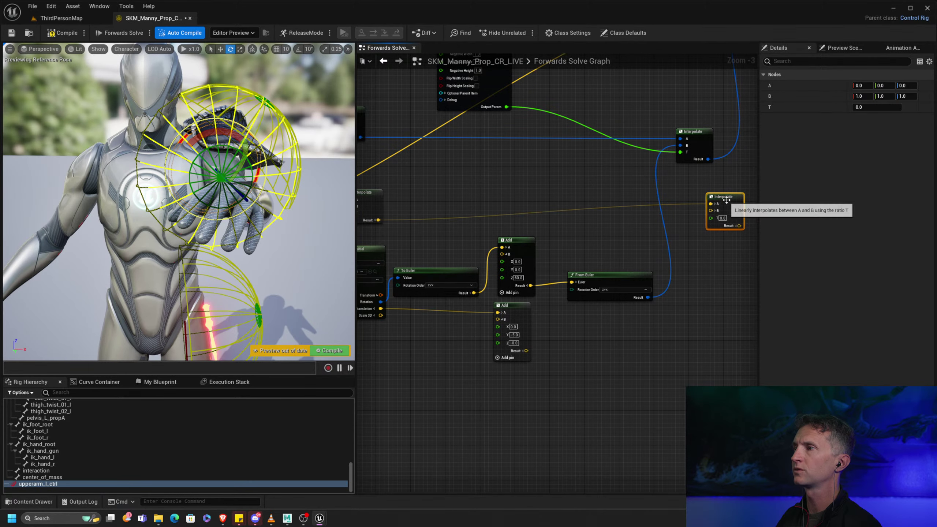
# Step: Wire the second reader's Output Param through a reroute point to the copied Interpolate's T, and the second translation Add's Result to B
pyautogui.doubleClick(637, 149)
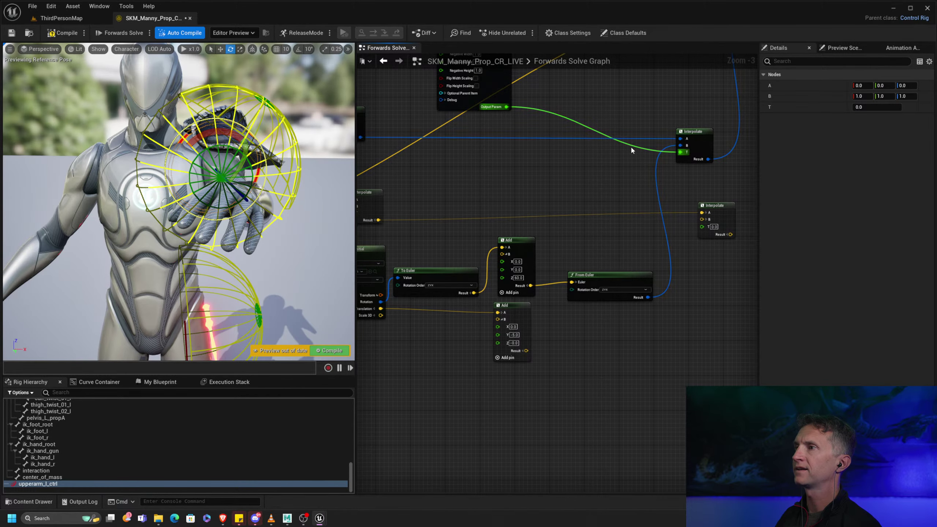
pyautogui.moveTo(640, 149); pyautogui.dragTo(702, 229)
pyautogui.moveTo(746, 303); pyautogui.dragTo(693, 263, button='right')
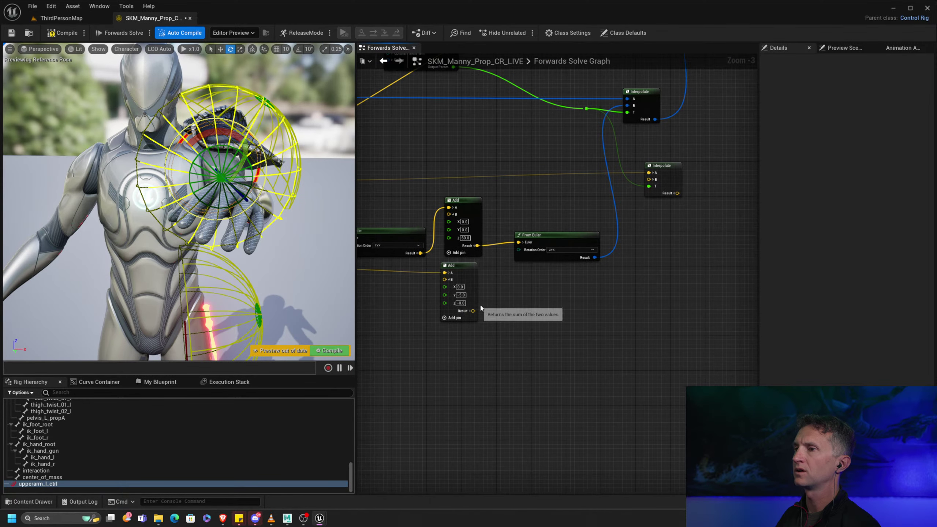
pyautogui.moveTo(473, 311); pyautogui.dragTo(649, 179)
# Step: Connect the second translation Interpolate's Result to the Set Transform node's Translation and rotate the upper arm control to test the prop
pyautogui.moveTo(666, 228); pyautogui.dragTo(509, 357, button='right')
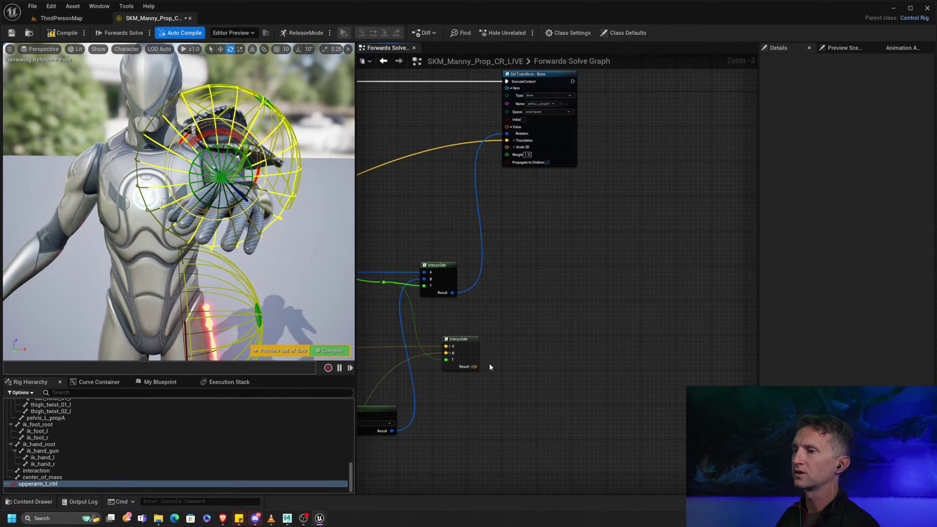
pyautogui.moveTo(478, 367); pyautogui.dragTo(512, 144)
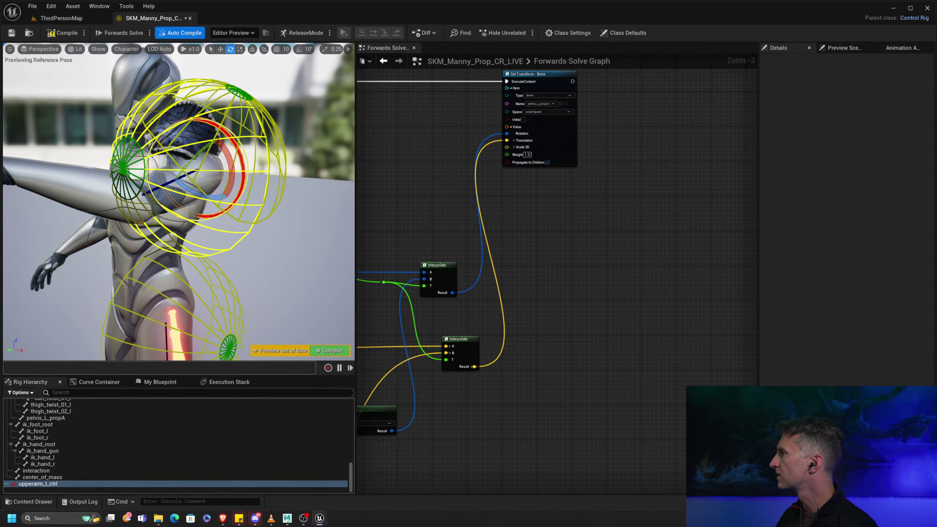
pyautogui.moveTo(511, 338); pyautogui.dragTo(713, 241, button='right')
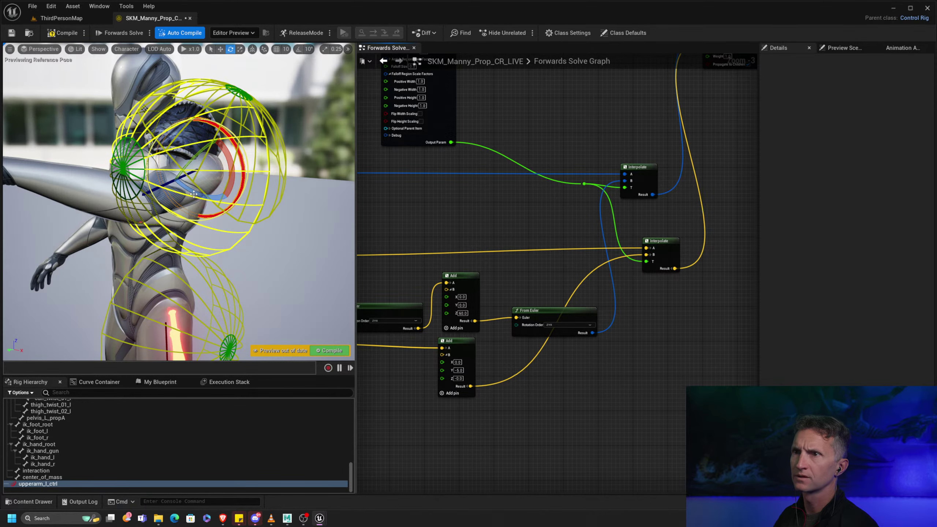
pyautogui.moveTo(254, 163); pyautogui.dragTo(185, 177)
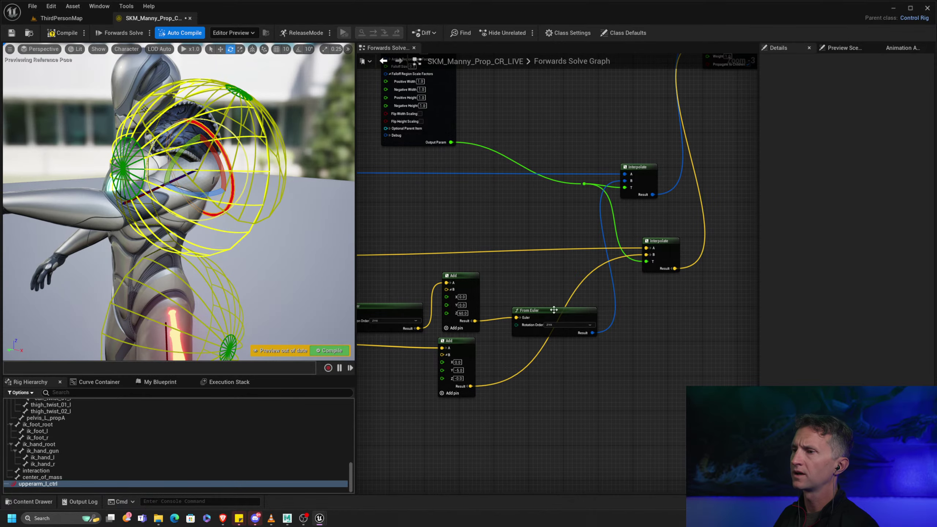
# Step: Try a Y offset of 5 on the second branch's translation Add node, then restore it to -5
pyautogui.scroll(3, 627, 236)
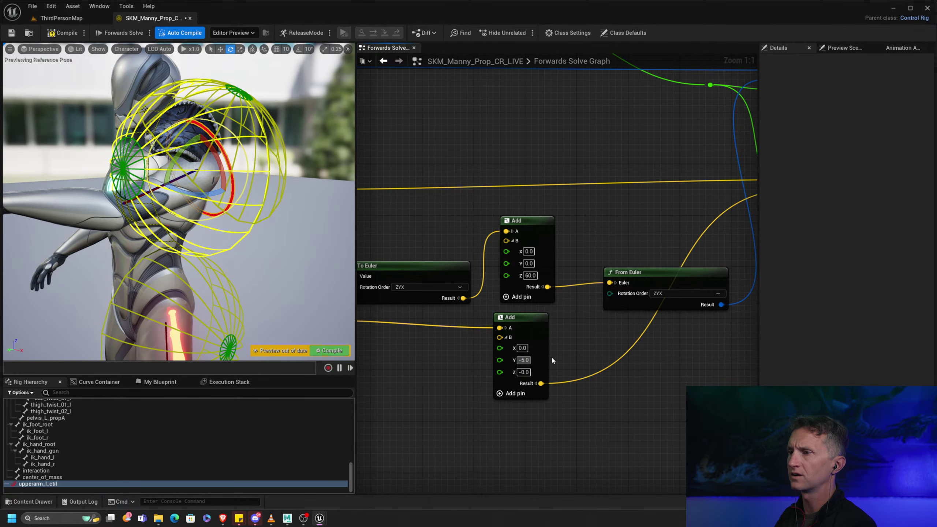
pyautogui.click(524, 360)
pyautogui.press('BackSpace')
pyautogui.press('Return')
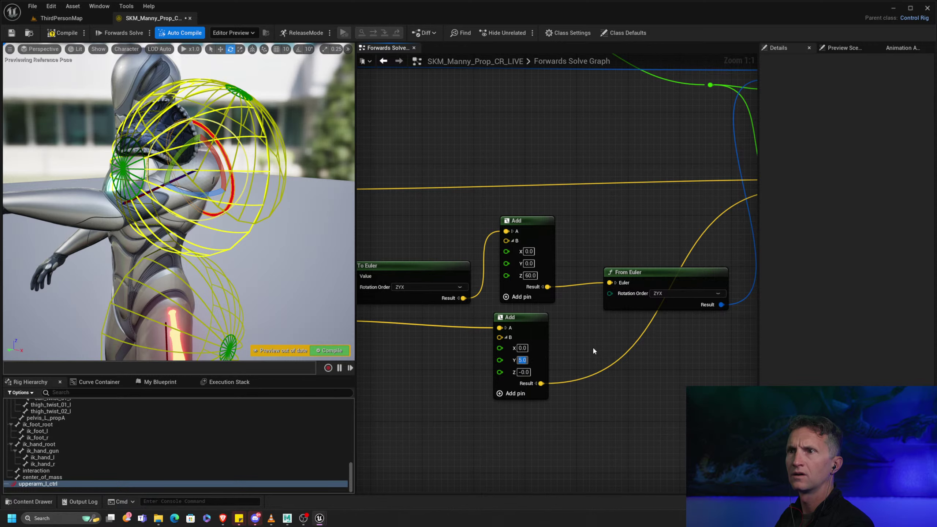
pyautogui.write('-')
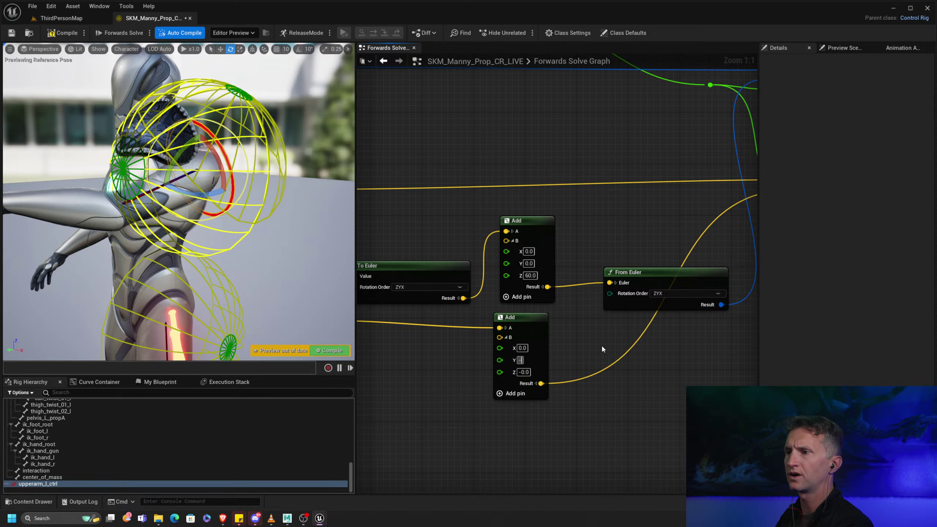
pyautogui.write('5')
pyautogui.press('Return')
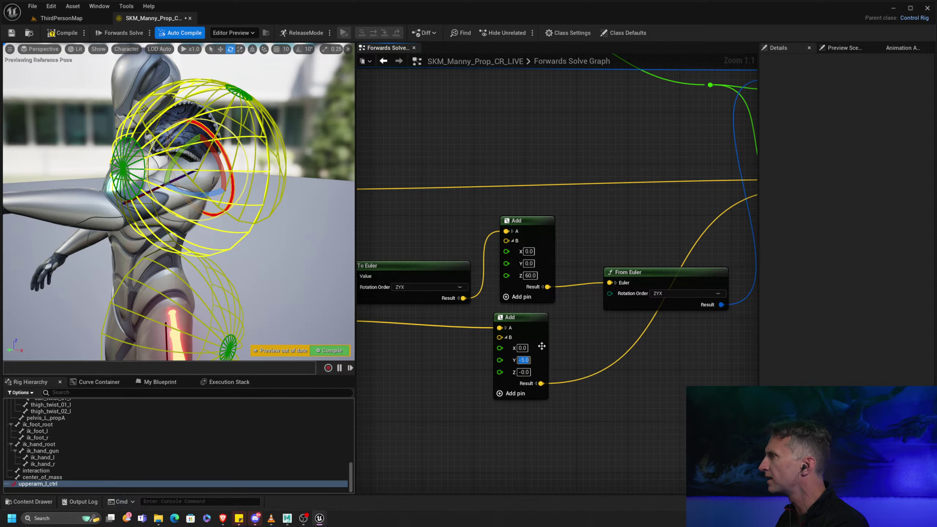
# Step: Set the second branch's translation Add offset X to 8 and rotate the upper arm control to check the prop
pyautogui.click(523, 349)
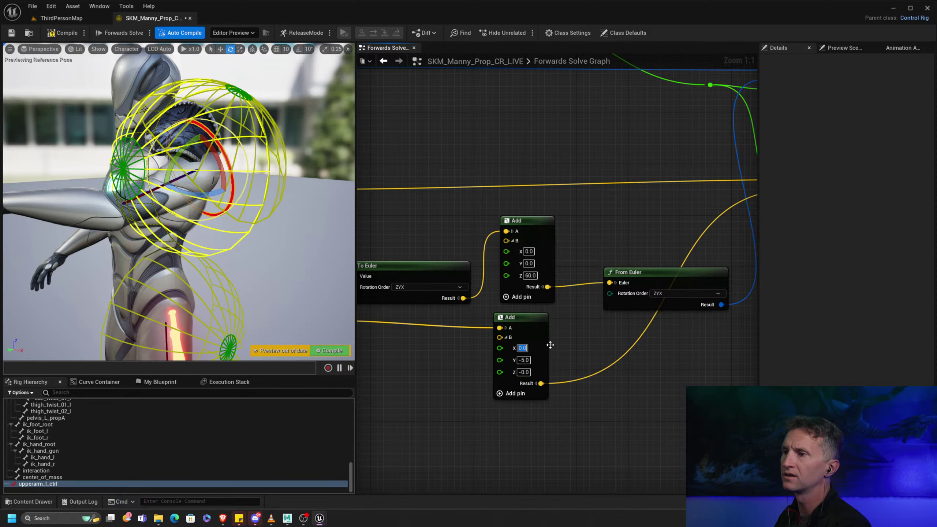
pyautogui.write('8')
pyautogui.press('Return')
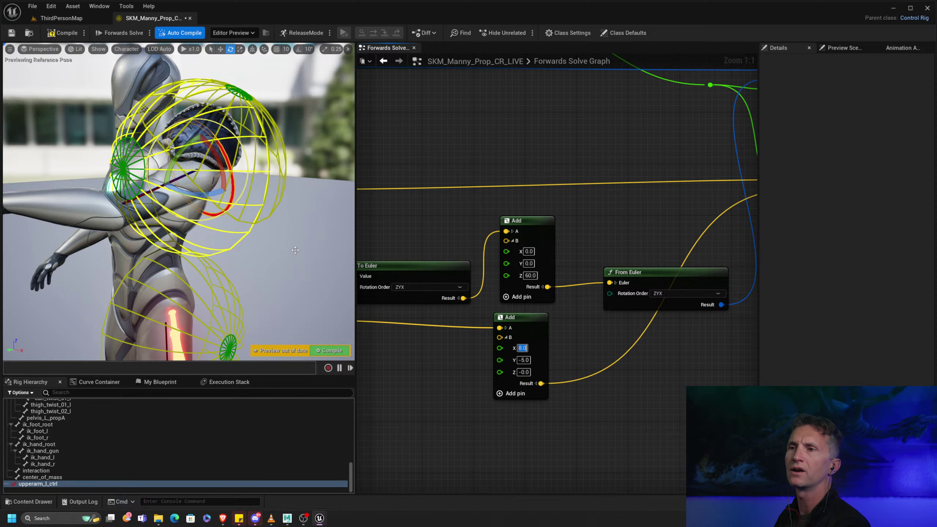
pyautogui.moveTo(221, 172); pyautogui.dragTo(275, 178)
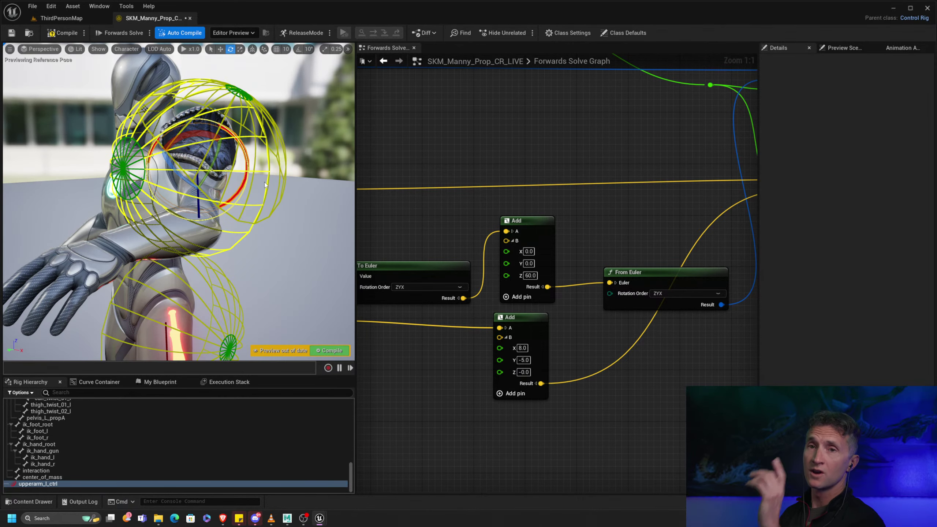
pyautogui.scroll(-10, 493, 173)
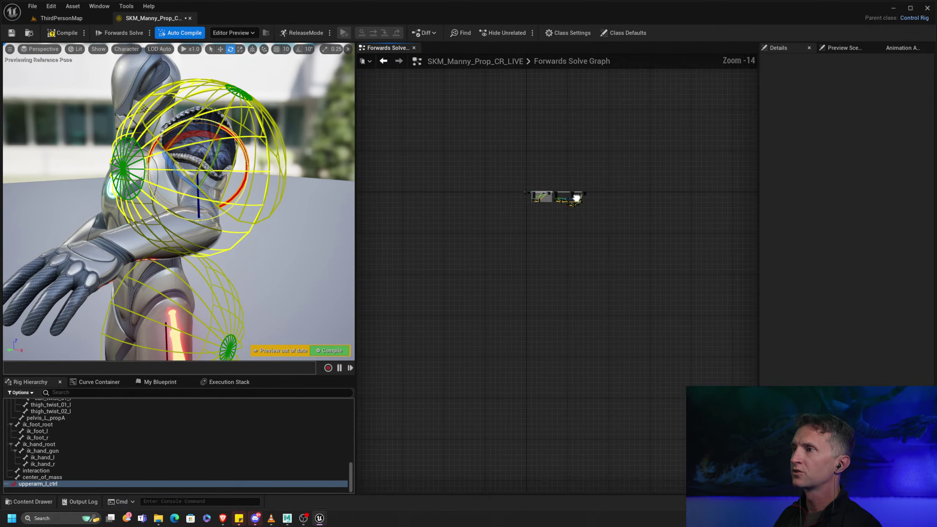
pyautogui.scroll(7, 553, 200)
pyautogui.scroll(-3, 640, 212)
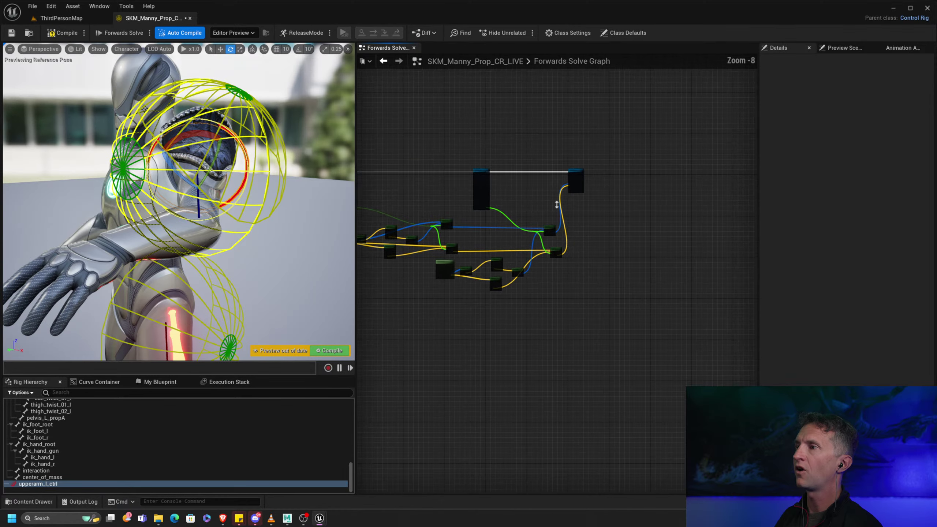
# Step: Compile the control rig and inspect the prop on the left shoulder
pyautogui.scroll(1, 502, 208)
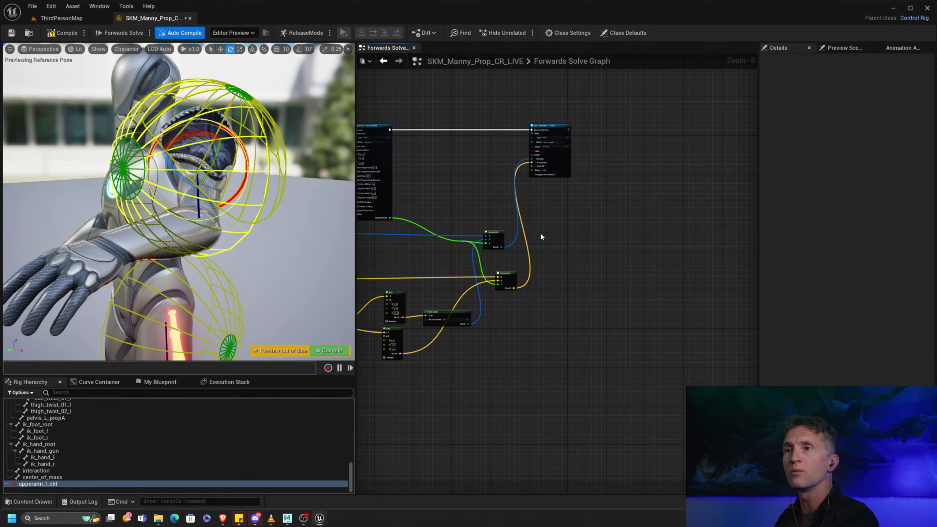
pyautogui.click(63, 34)
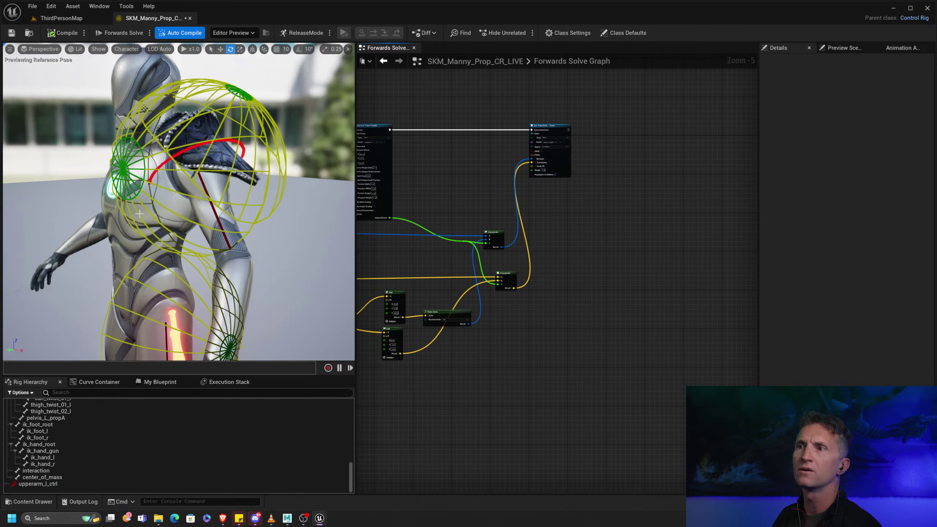
pyautogui.keyDown('alt'); pyautogui.moveTo(137, 211); pyautogui.dragTo(283, 159); pyautogui.keyUp('alt')
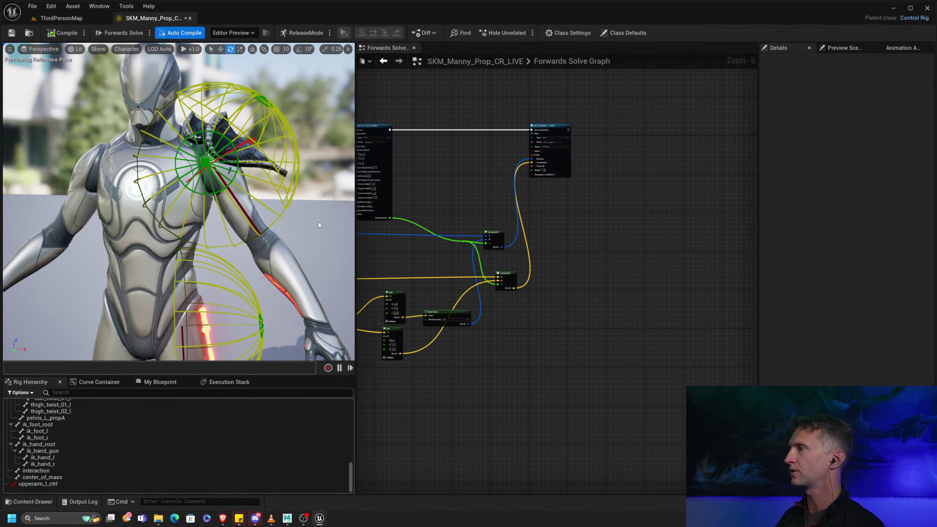
pyautogui.hotkey('alt', 'Tab')
pyautogui.hotkey('alt', 'Tab')
pyautogui.hotkey('alt', 'Tab')
pyautogui.hotkey('alt', 'Tab')
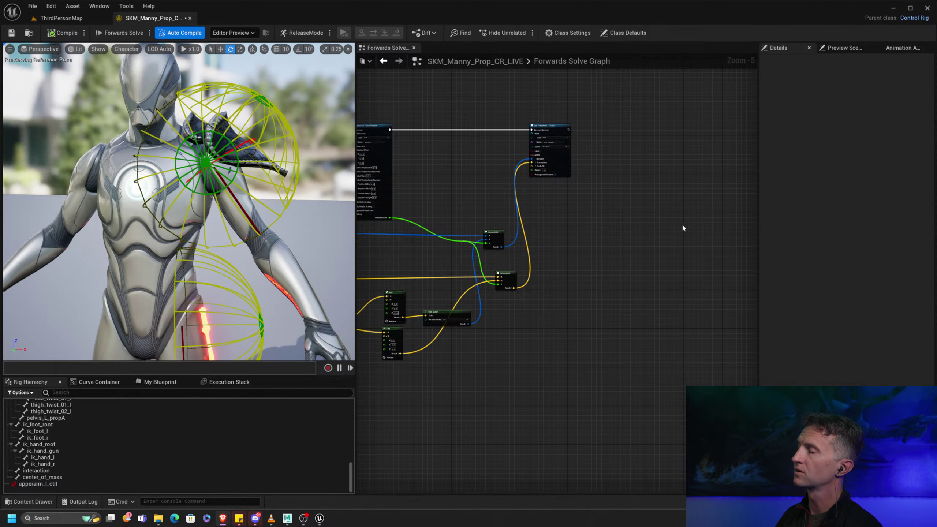
# Step: Move the Set Transform node farther along the execution line to make room for another reader, and save the rig
pyautogui.keyDown('alt'); pyautogui.moveTo(590, 233); pyautogui.dragTo(535, 267, button='right'); pyautogui.keyUp('alt')
pyautogui.moveTo(520, 145); pyautogui.dragTo(729, 148)
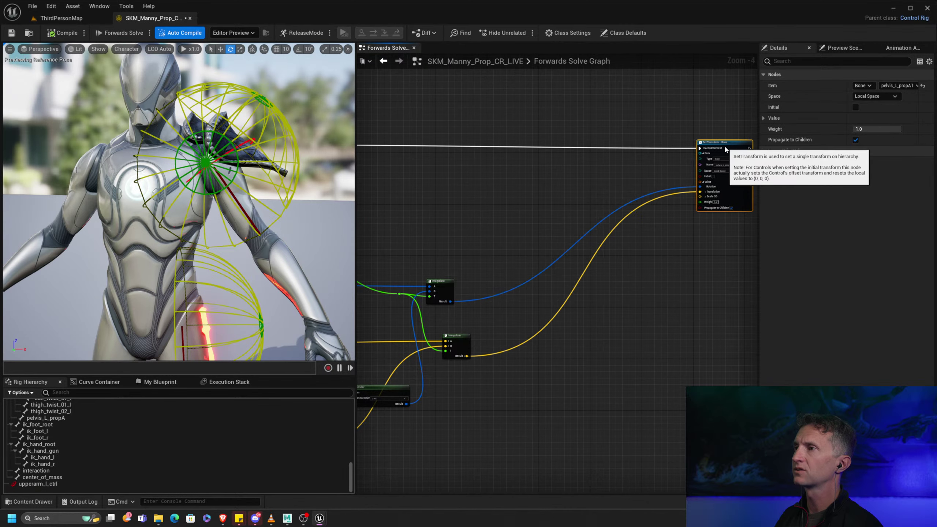
pyautogui.click(11, 33)
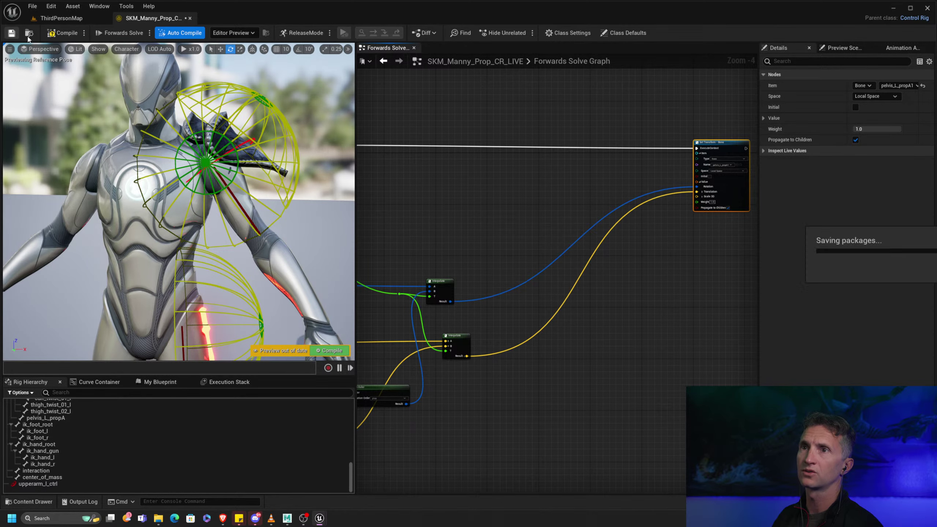
# Step: Paste a third Spherical Pose Reader and wire its execution between the second reader and the Set Transform node
pyautogui.moveTo(363, 219); pyautogui.dragTo(573, 171, button='right')
pyautogui.moveTo(580, 136); pyautogui.dragTo(469, 162)
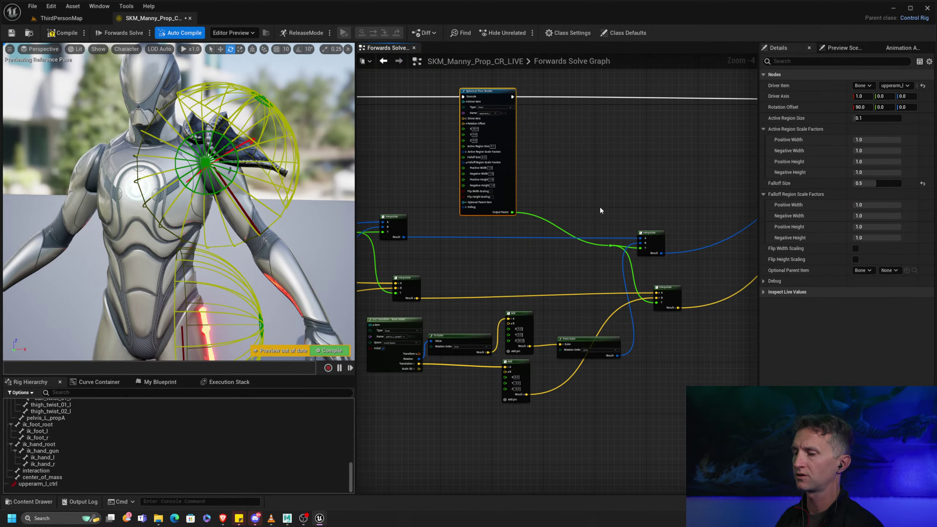
pyautogui.moveTo(721, 160); pyautogui.dragTo(478, 203, button='right')
pyautogui.hotkey('ctrl', 'v')
pyautogui.moveTo(538, 191); pyautogui.dragTo(577, 146)
pyautogui.moveTo(481, 162); pyautogui.dragTo(617, 186, button='right')
pyautogui.moveTo(404, 164); pyautogui.dragTo(676, 176)
pyautogui.moveTo(740, 178); pyautogui.dragTo(556, 173, button='right')
pyautogui.moveTo(541, 171); pyautogui.dragTo(479, 161)
pyautogui.click(645, 160)
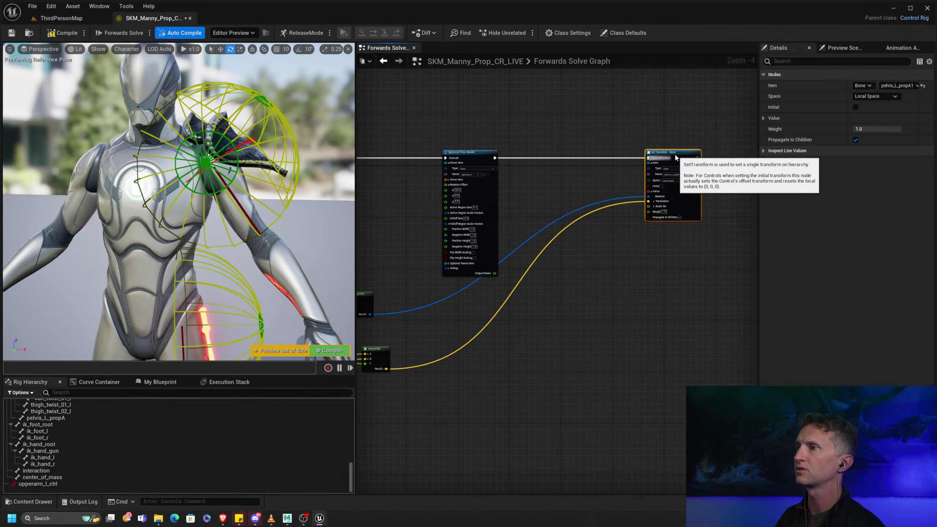
# Step: Set the third Spherical Pose Reader's Rotation Offset to X 0 and Y -120, and check its region around the shoulder
pyautogui.moveTo(559, 283); pyautogui.dragTo(640, 247, button='right')
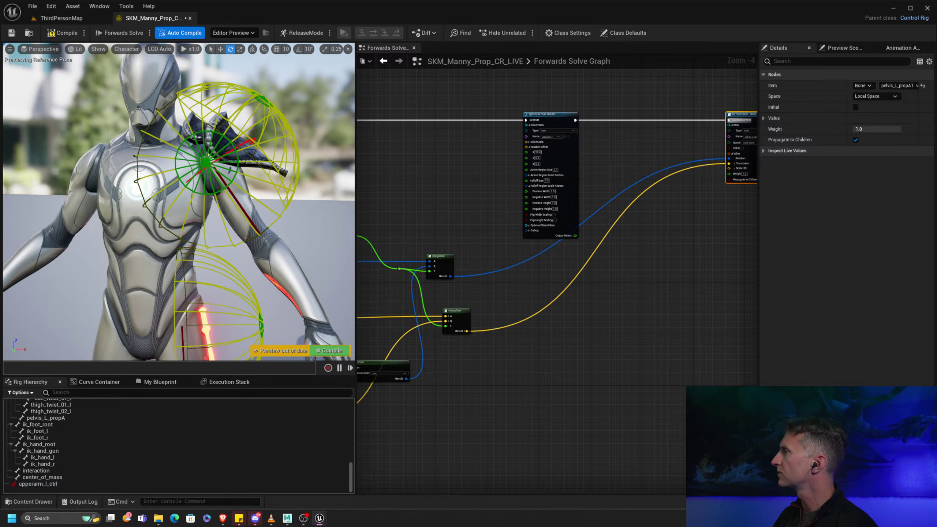
pyautogui.scroll(4, 570, 150)
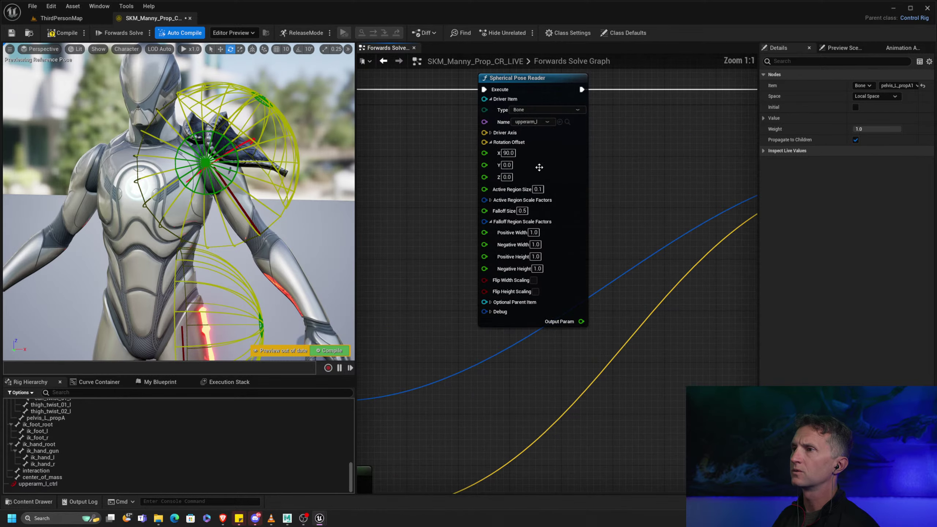
pyautogui.click(509, 153)
pyautogui.write('0')
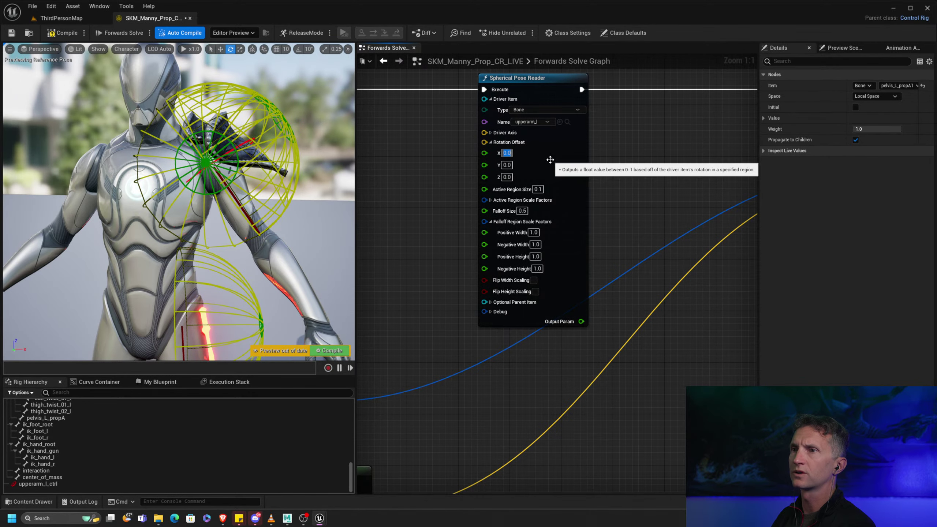
pyautogui.click(507, 165)
pyautogui.write('-1')
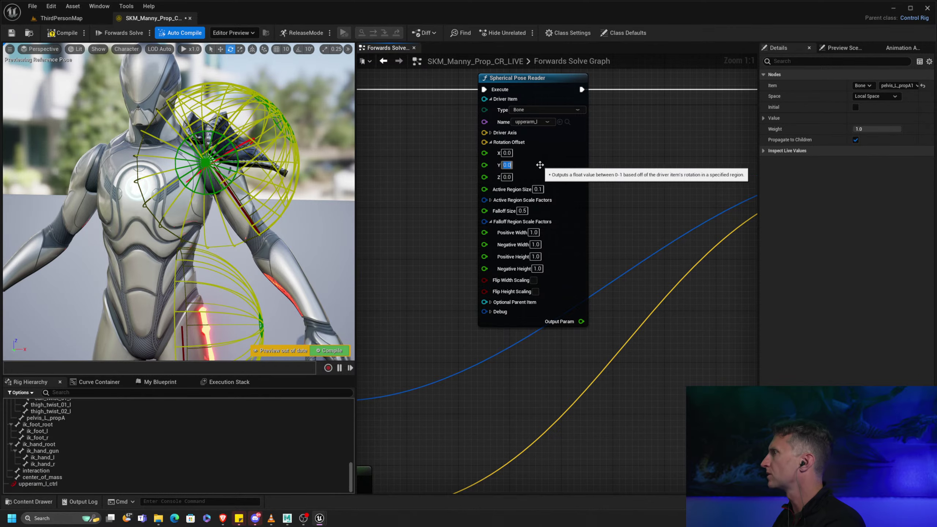
pyautogui.write('20')
pyautogui.press('Return')
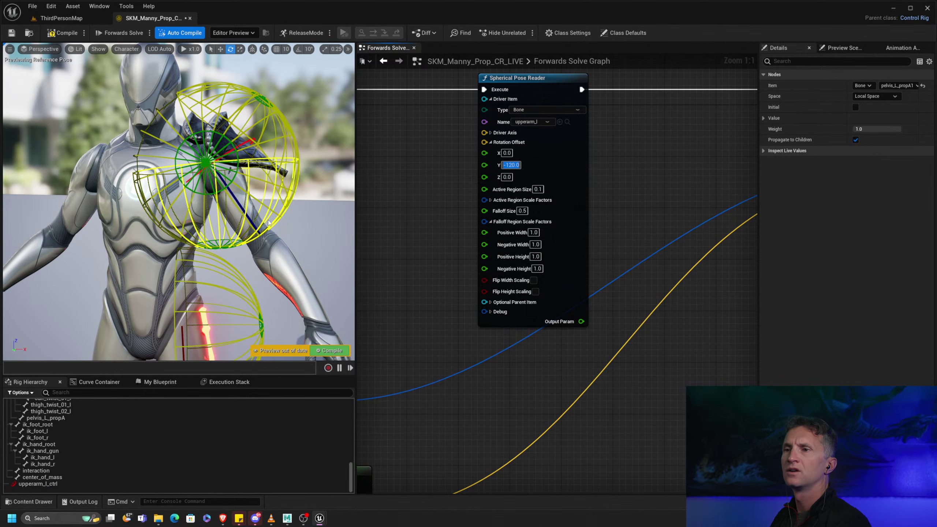
pyautogui.moveTo(267, 255); pyautogui.dragTo(202, 218)
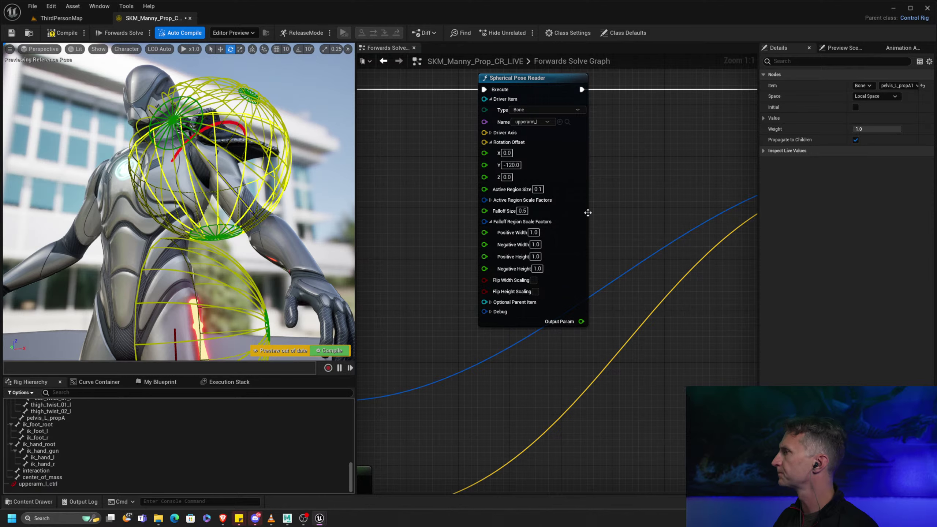
# Step: Set the third reader's Active Region Size to 0.05 and look over its Active Region Scale Factors
pyautogui.click(538, 189)
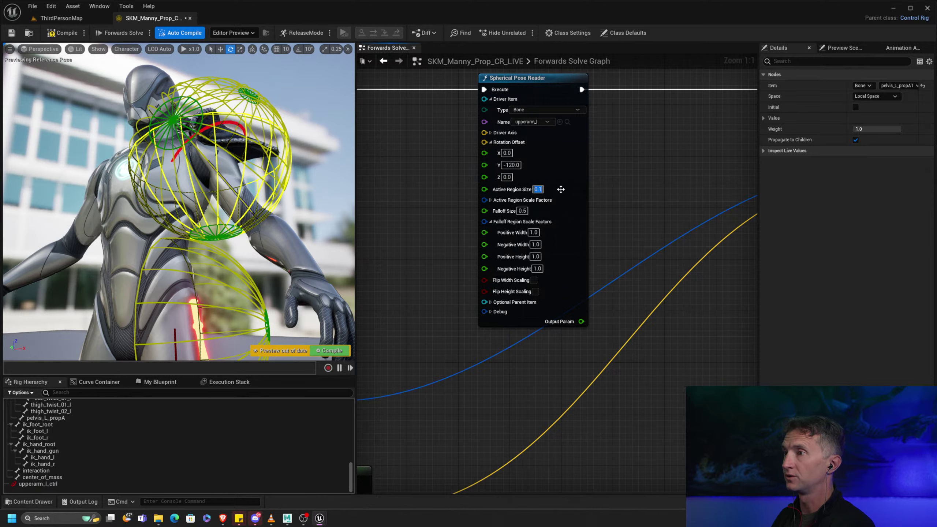
pyautogui.write('0.05')
pyautogui.press('Return')
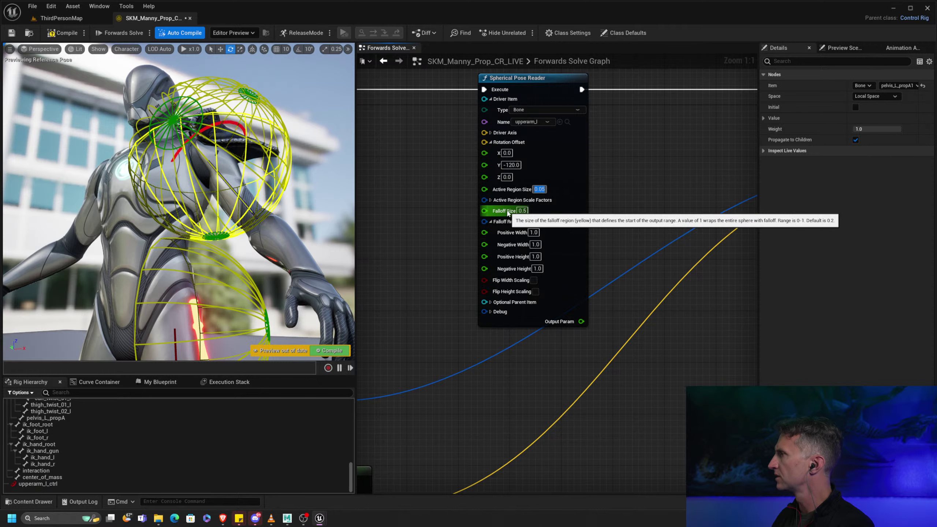
pyautogui.click(491, 200)
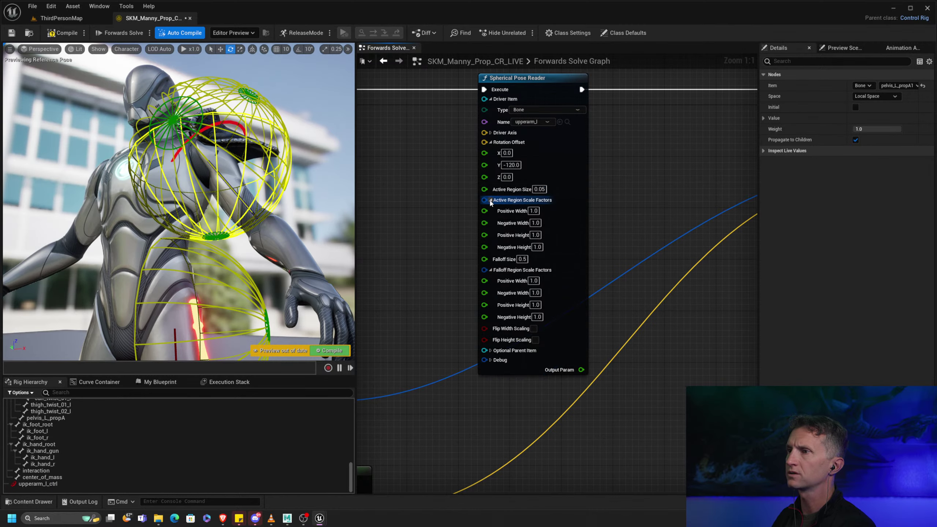
pyautogui.click(491, 200)
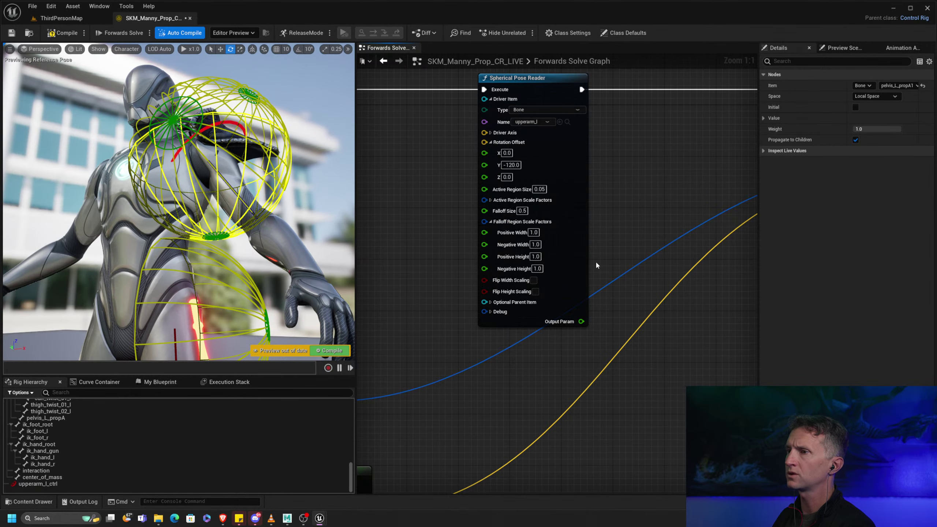
# Step: Duplicate the second branch's Get Transform, To Euler, Add, From Euler and Interpolate nodes and place the copies beneath the third reader
pyautogui.scroll(-4, 613, 206)
pyautogui.moveTo(613, 207); pyautogui.dragTo(587, 229, button='right')
pyautogui.moveTo(633, 276); pyautogui.dragTo(654, 234, button='right')
pyautogui.moveTo(517, 279); pyautogui.dragTo(665, 223, button='right')
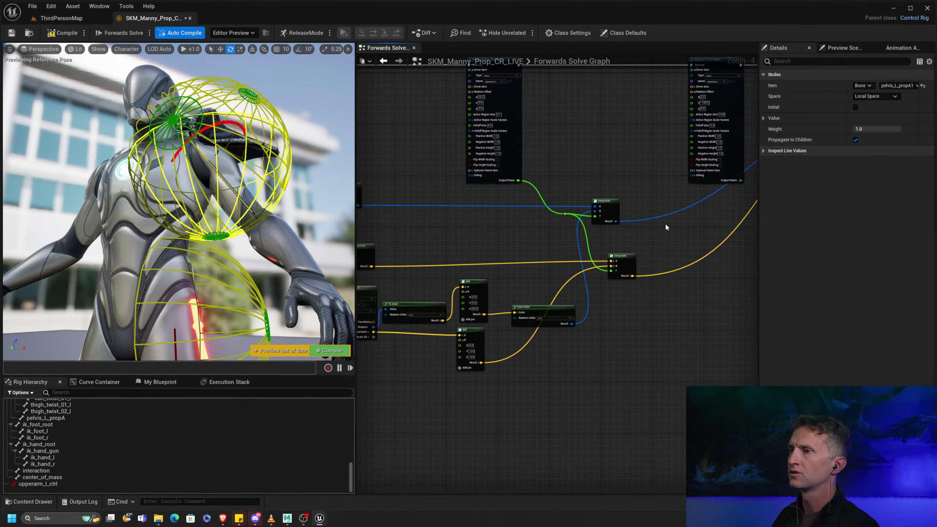
pyautogui.moveTo(574, 295); pyautogui.dragTo(682, 257, button='right')
pyautogui.moveTo(457, 262); pyautogui.dragTo(659, 339)
pyautogui.moveTo(702, 318); pyautogui.dragTo(587, 320, button='right')
pyautogui.keyDown('shift'); pyautogui.moveTo(588, 161); pyautogui.dragTo(646, 242); pyautogui.keyUp('shift')
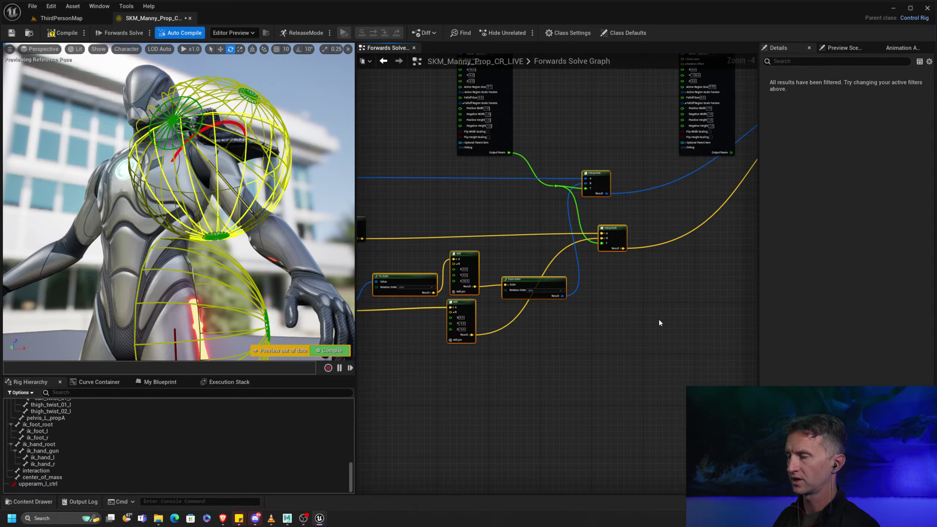
pyautogui.moveTo(660, 323); pyautogui.dragTo(435, 298, button='right')
pyautogui.hotkey('ctrl', 'c')
pyautogui.hotkey('ctrl', 'v')
pyautogui.moveTo(618, 238); pyautogui.dragTo(721, 200)
pyautogui.moveTo(588, 199); pyautogui.dragTo(547, 203, button='right')
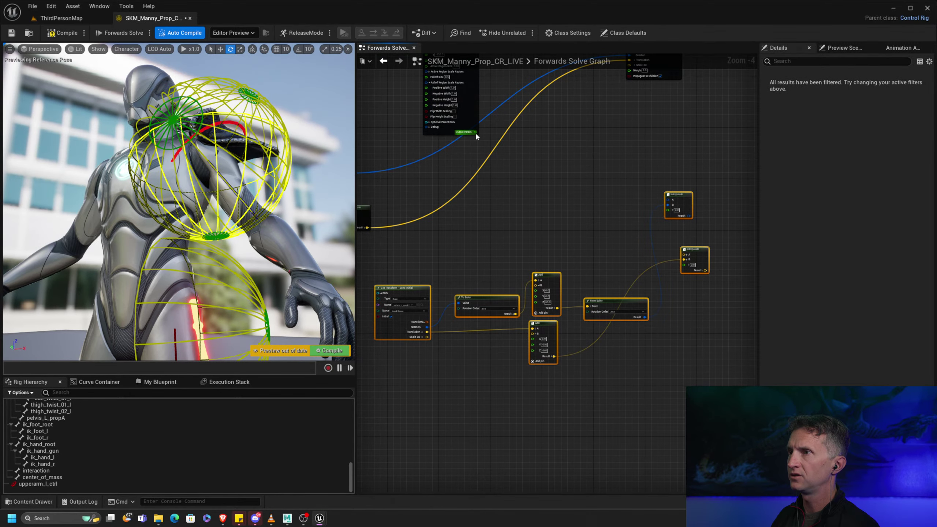
# Step: Wire the third reader's Output Param through a reroute point to T on both copied Interpolate nodes
pyautogui.moveTo(475, 132); pyautogui.dragTo(685, 265)
pyautogui.click(620, 202)
pyautogui.doubleClick(623, 205)
pyautogui.moveTo(512, 252); pyautogui.dragTo(621, 234, button='right')
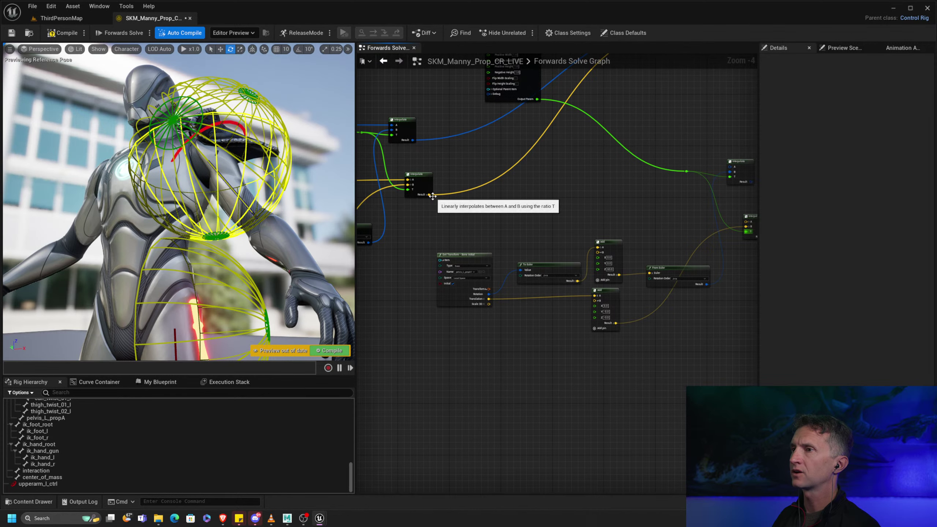
pyautogui.moveTo(432, 195); pyautogui.dragTo(747, 224)
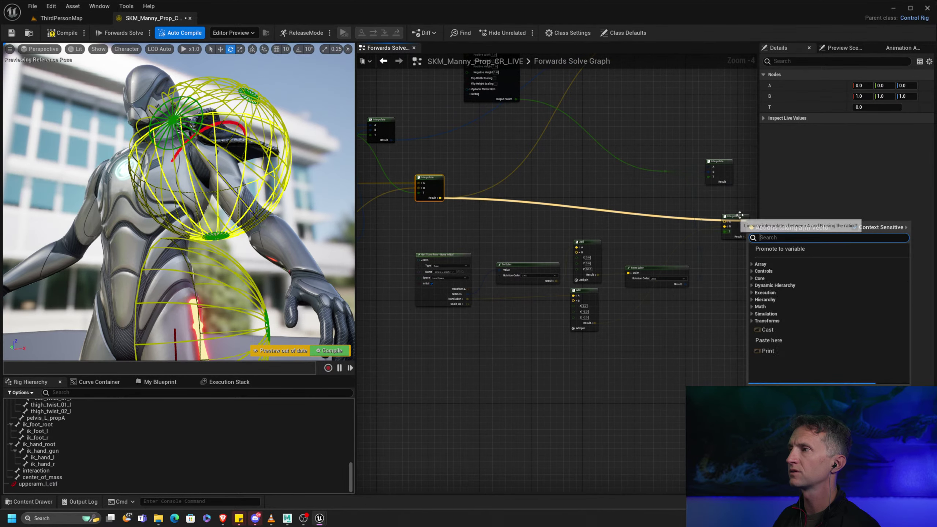
pyautogui.click(593, 219)
pyautogui.moveTo(593, 221); pyautogui.dragTo(558, 217, button='right')
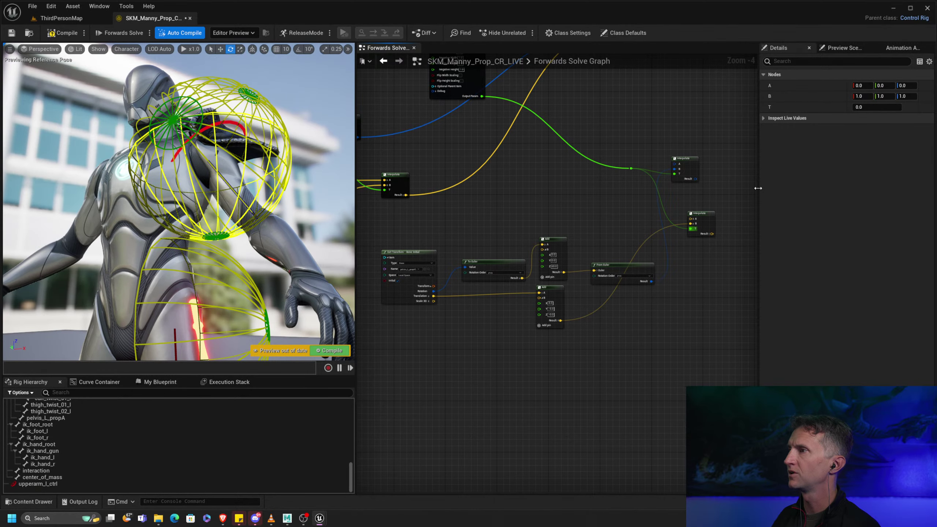
# Step: Widen the graph area and connect the second branch's translation and rotation Interpolate Results to A on the matching third-branch Interpolate nodes
pyautogui.moveTo(754, 187); pyautogui.dragTo(709, 189, button='right')
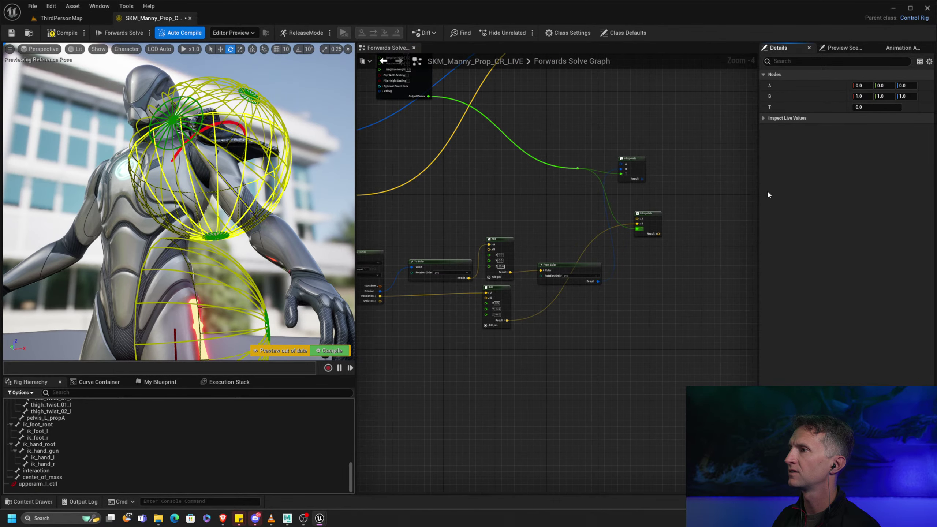
pyautogui.moveTo(758, 191); pyautogui.dragTo(835, 191)
pyautogui.moveTo(666, 219); pyautogui.dragTo(674, 204, button='right')
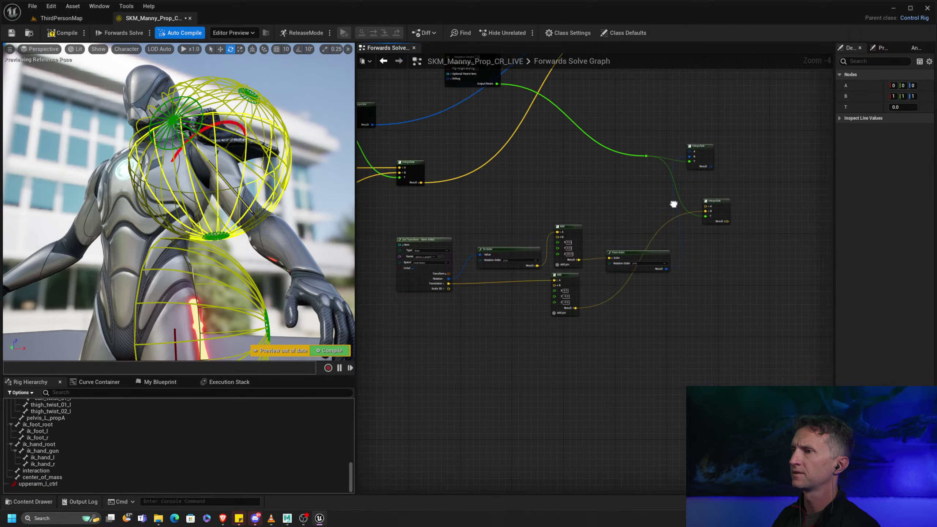
pyautogui.scroll(4, 671, 205)
pyautogui.moveTo(451, 174); pyautogui.dragTo(631, 204, button='right')
pyautogui.moveTo(438, 205); pyautogui.dragTo(520, 191, button='right')
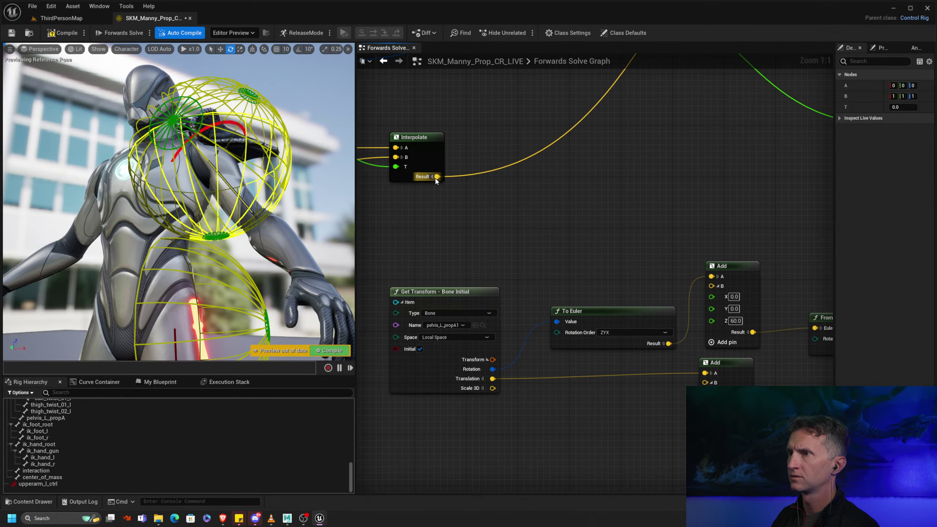
pyautogui.moveTo(437, 177); pyautogui.dragTo(615, 196)
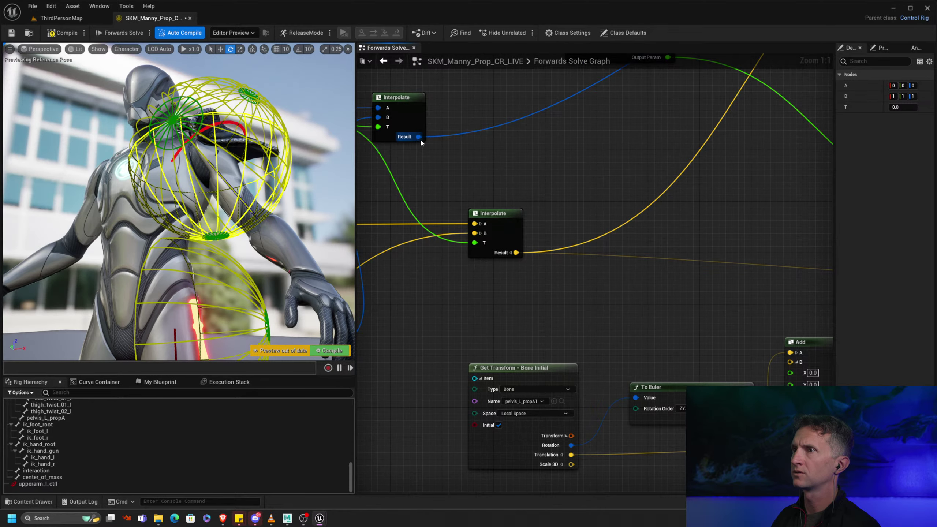
pyautogui.moveTo(421, 138); pyautogui.dragTo(735, 172)
pyautogui.moveTo(777, 165); pyautogui.dragTo(772, 166, button='right')
# Step: Connect the third branch's rotation and translation Interpolate Results to the Set Transform node's Rotation and Translation, leaving Scale 3D unconnected
pyautogui.scroll(-3, 638, 237)
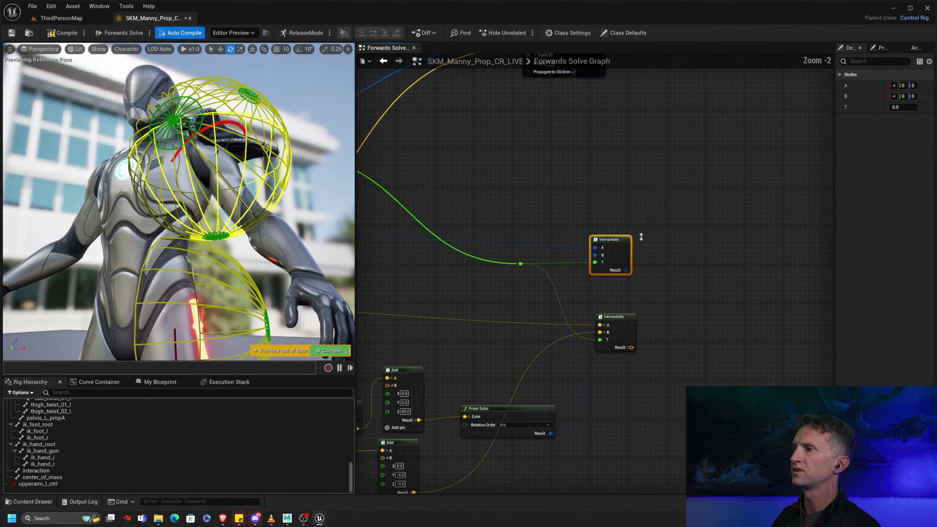
pyautogui.moveTo(627, 267); pyautogui.dragTo(542, 144)
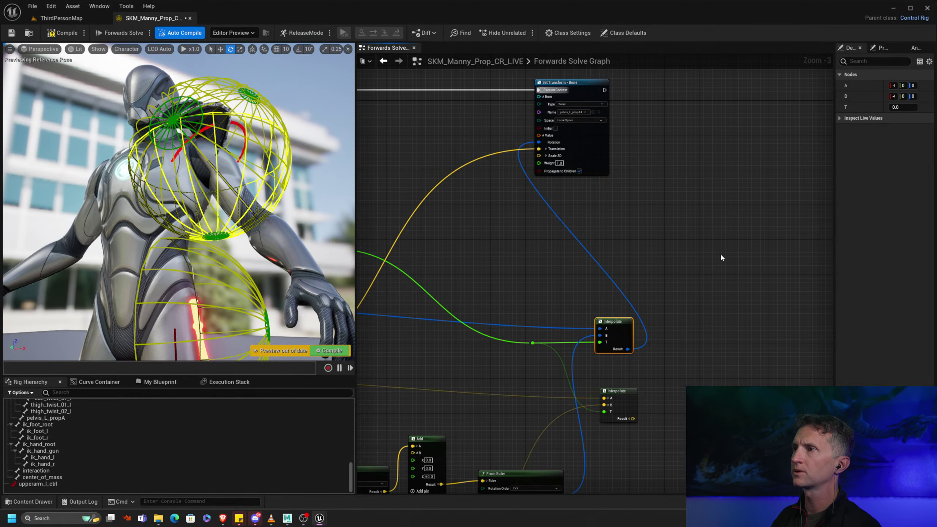
pyautogui.moveTo(633, 418); pyautogui.dragTo(539, 158)
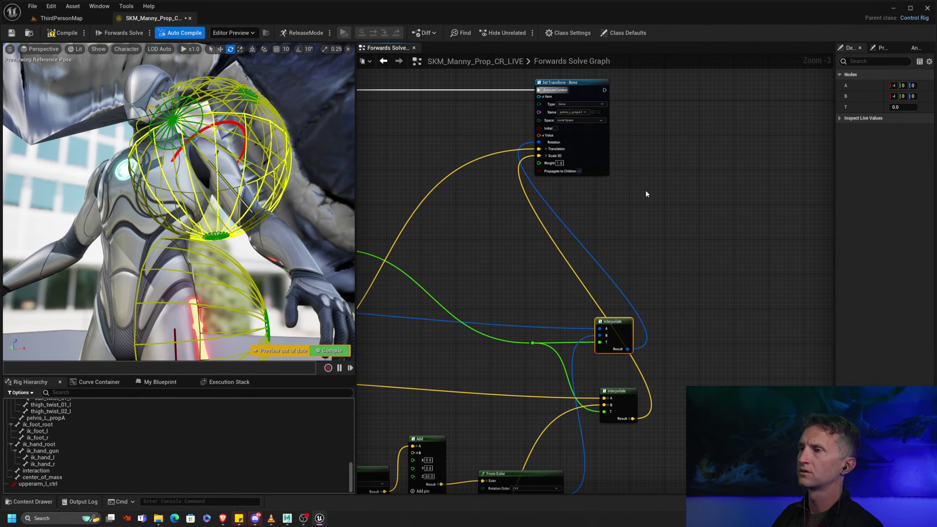
pyautogui.keyDown('alt'); pyautogui.click(541, 156); pyautogui.keyUp('alt')
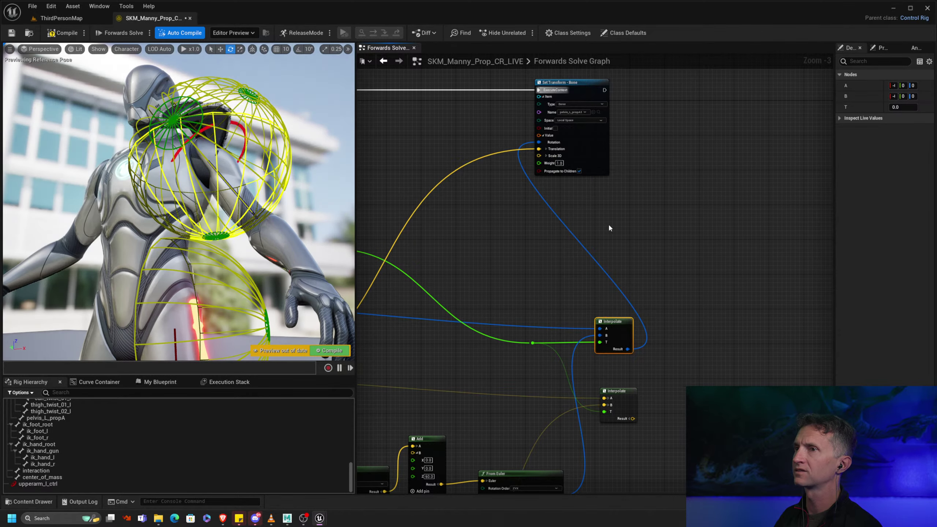
pyautogui.moveTo(631, 419); pyautogui.dragTo(539, 154)
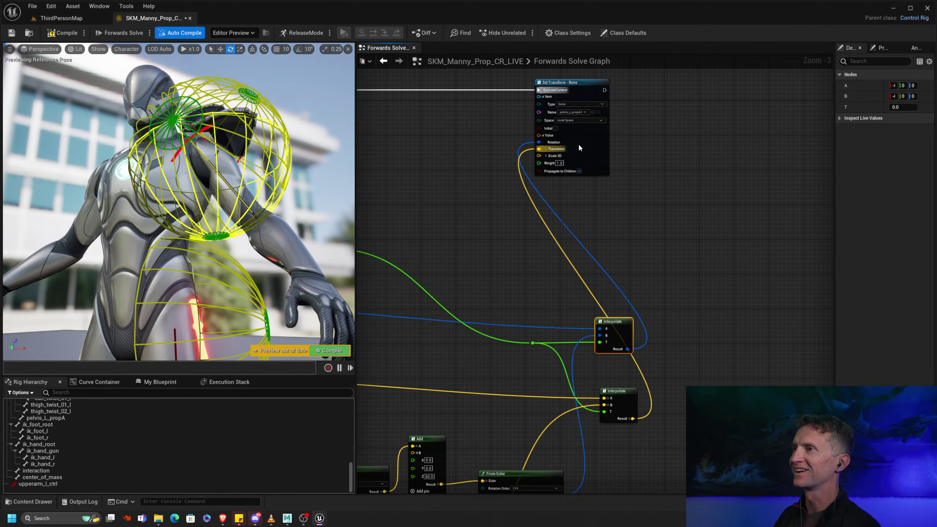
# Step: Set the rotation offset in the third branch's upper Add node to Y 40 and Z 0
pyautogui.moveTo(489, 362); pyautogui.dragTo(719, 147, button='right')
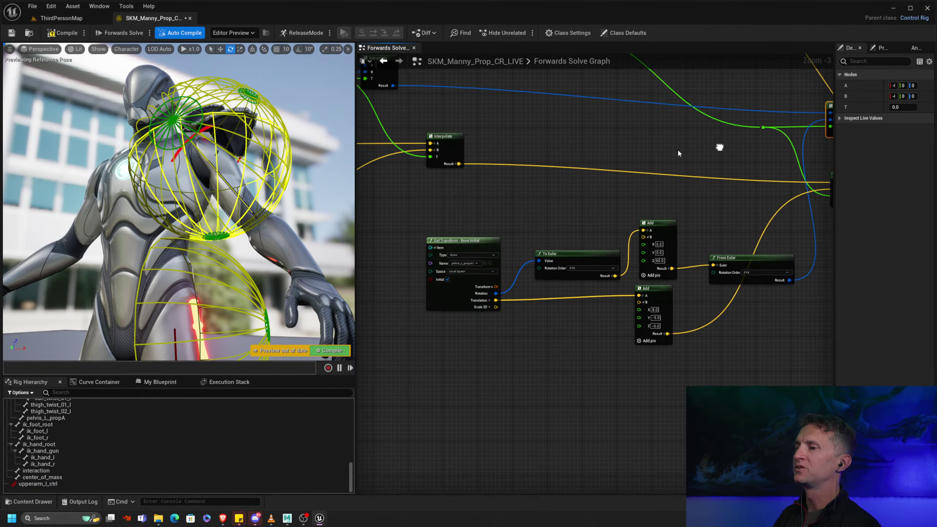
pyautogui.moveTo(561, 260); pyautogui.dragTo(569, 232, button='right')
pyautogui.scroll(3, 614, 233)
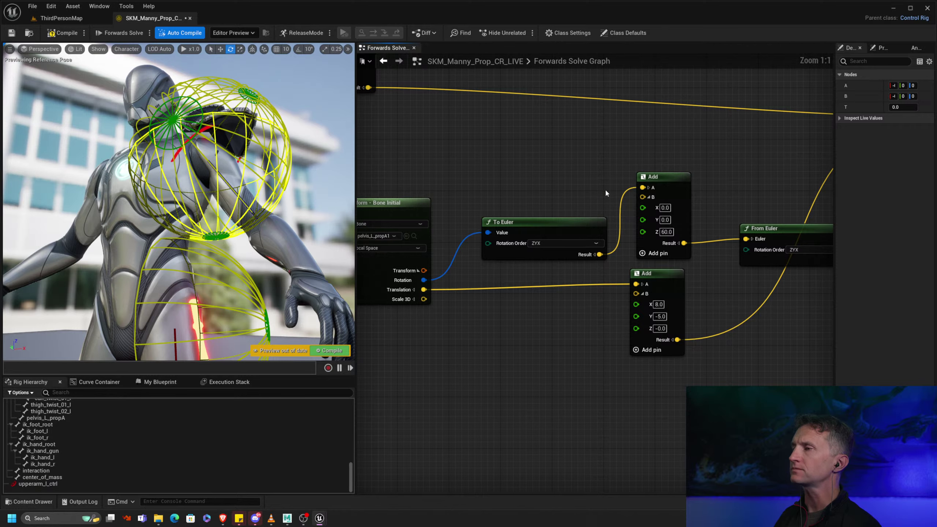
pyautogui.keyDown('alt'); pyautogui.moveTo(259, 158); pyautogui.dragTo(325, 185); pyautogui.keyUp('alt')
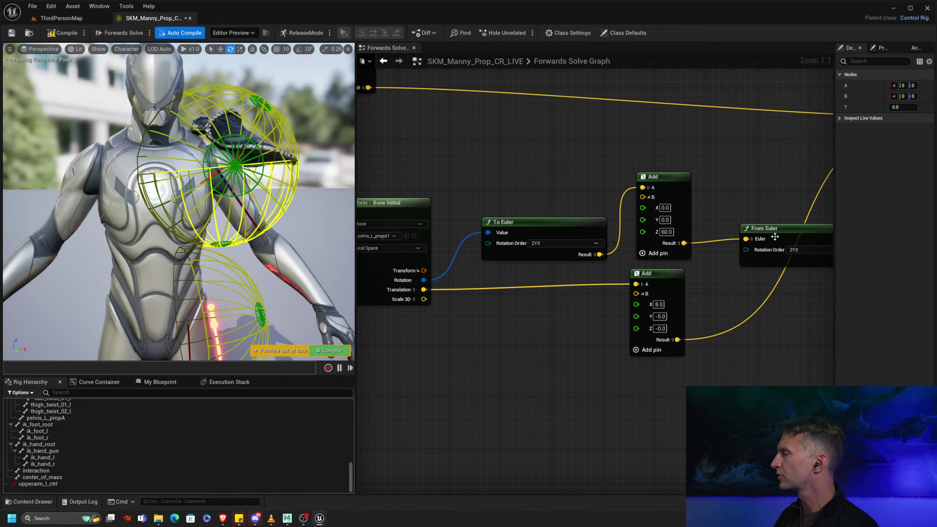
pyautogui.click(668, 232)
pyautogui.write('0')
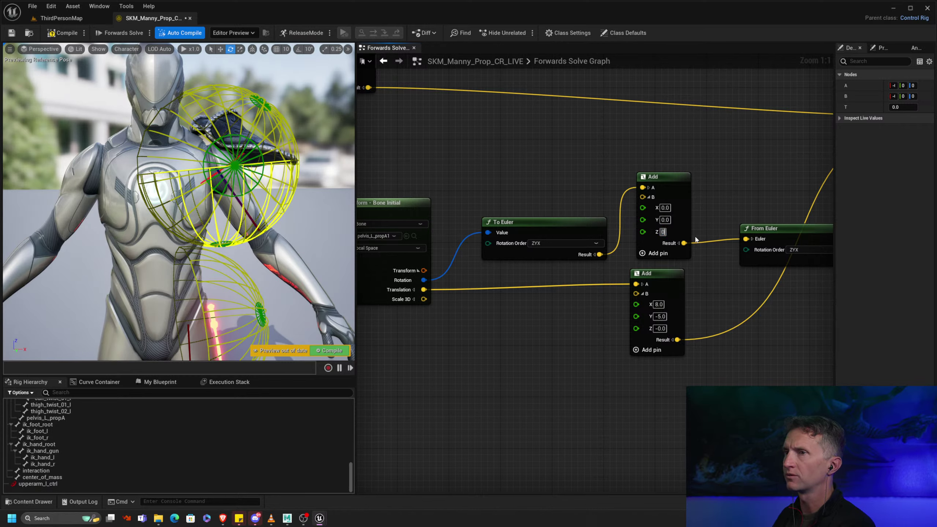
pyautogui.press('Return')
pyautogui.click(665, 219)
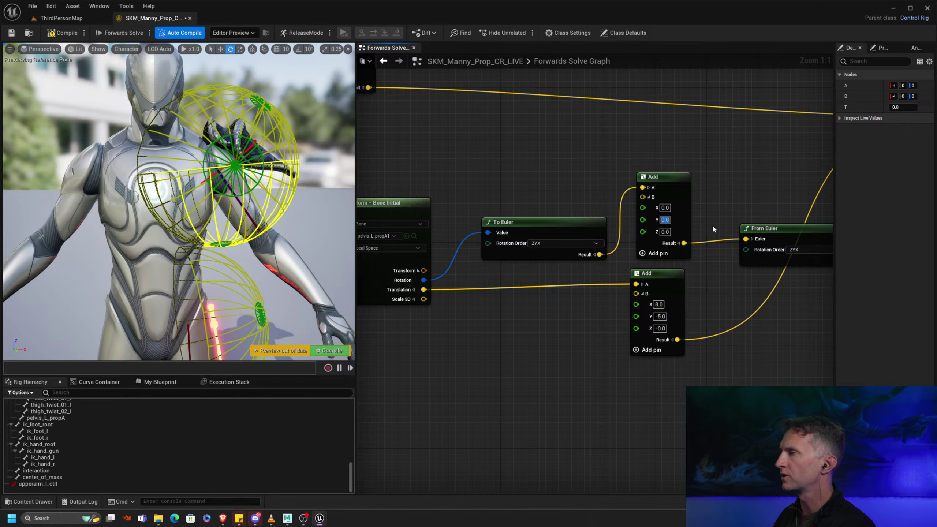
pyautogui.write('40')
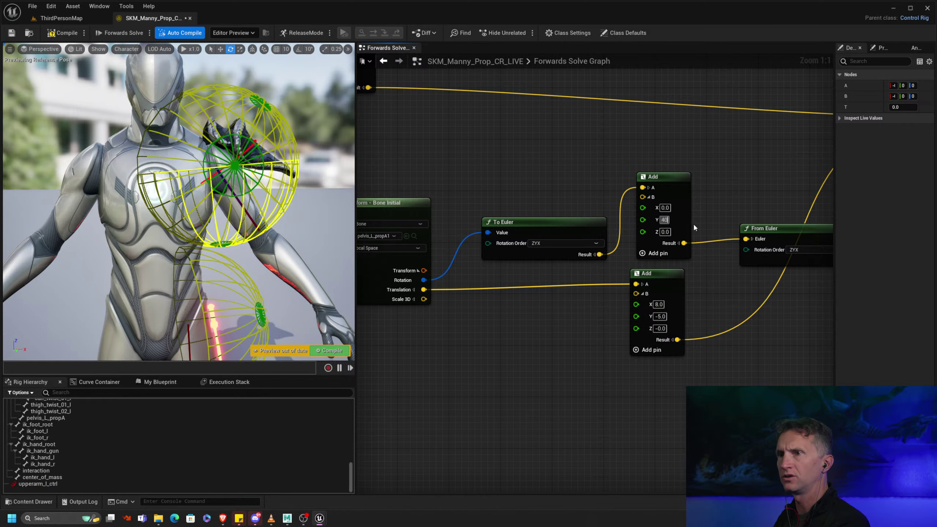
pyautogui.press('Return')
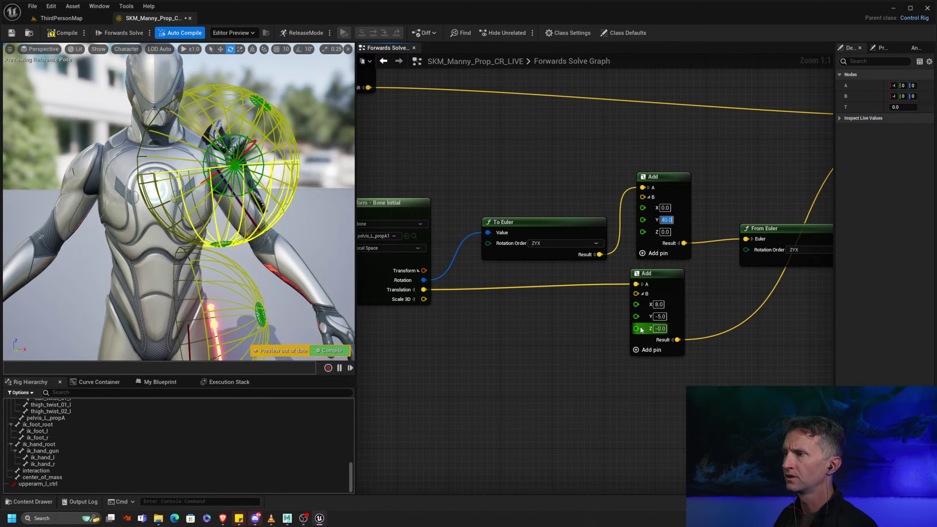
# Step: Set the translation offset in the third branch's lower Add node to X 8 and Y 0
pyautogui.click(660, 316)
pyautogui.write('0')
pyautogui.doubleClick(660, 305)
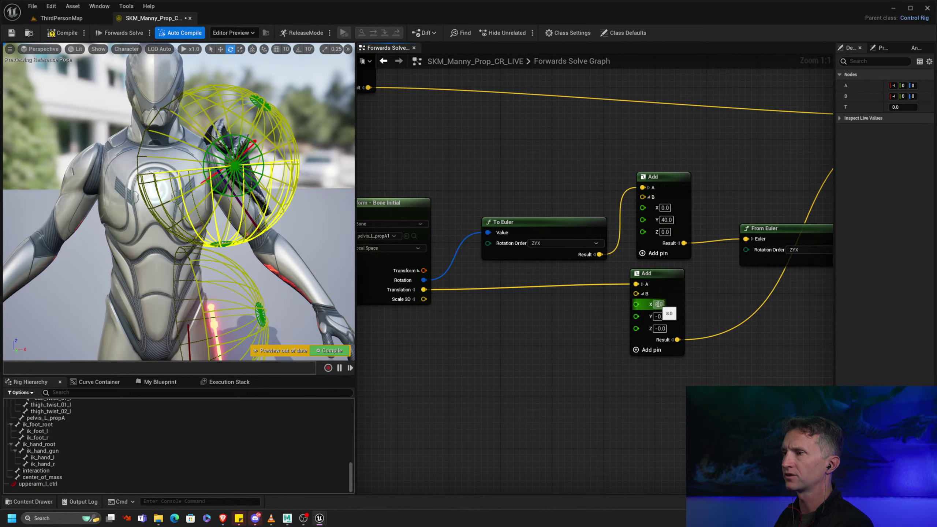
pyautogui.write('0')
pyautogui.press('Return')
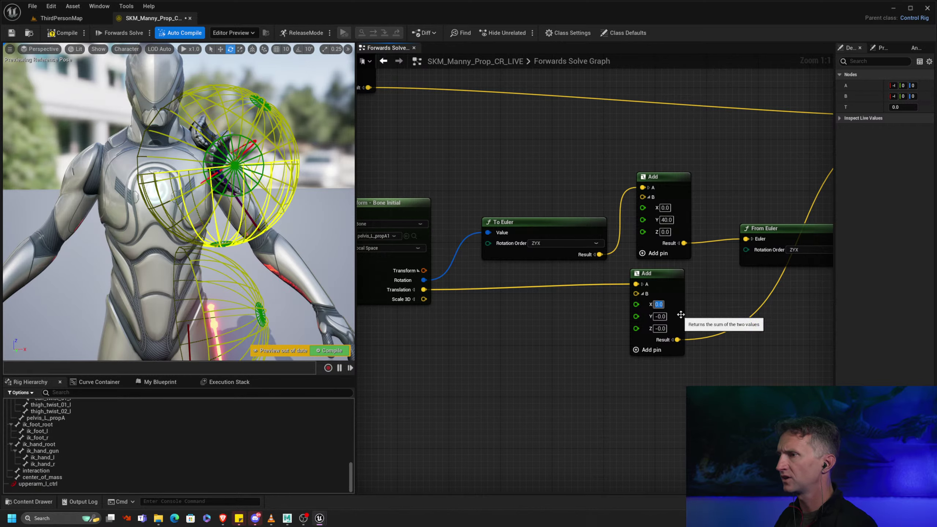
pyautogui.write('8')
pyautogui.press('Return')
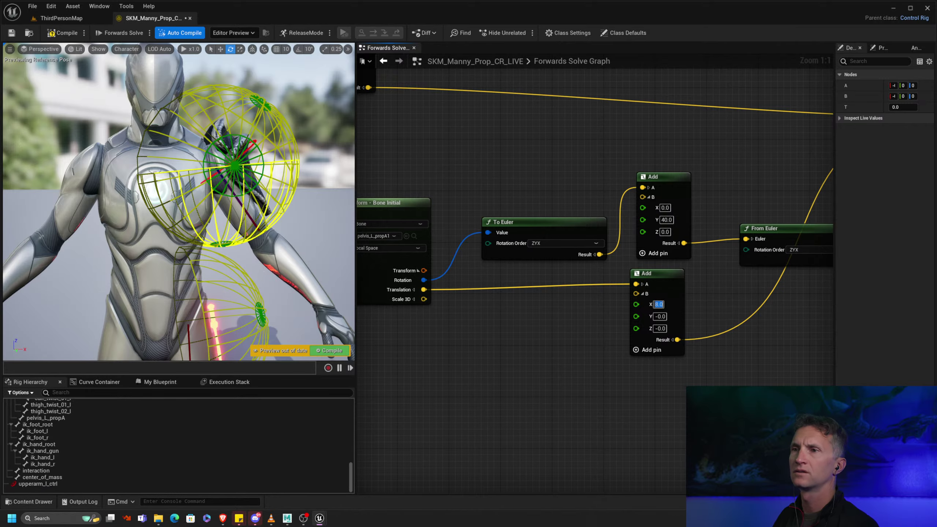
# Step: Check the shoulder prop from several angles and compile the Control Rig with the third branch's offsets
pyautogui.keyDown('alt'); pyautogui.moveTo(280, 266); pyautogui.dragTo(236, 268); pyautogui.keyUp('alt')
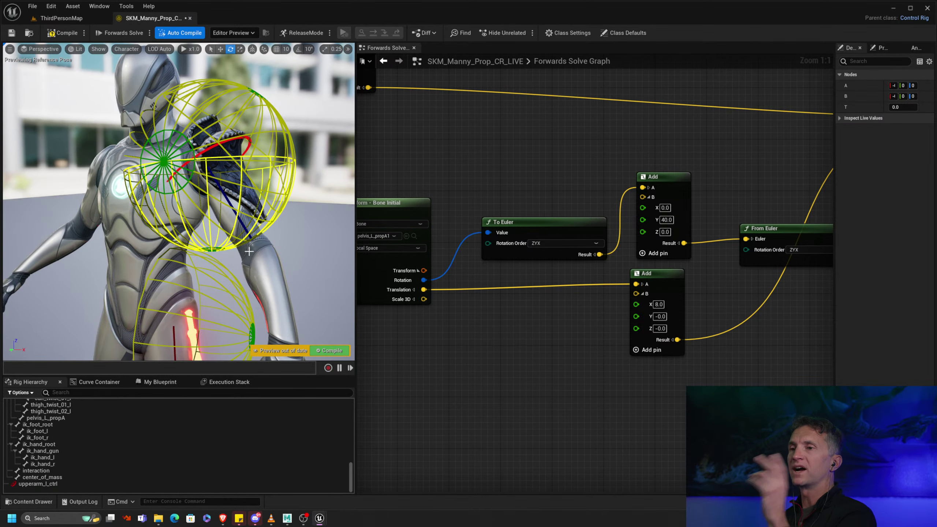
pyautogui.moveTo(641, 180); pyautogui.dragTo(615, 186, button='right')
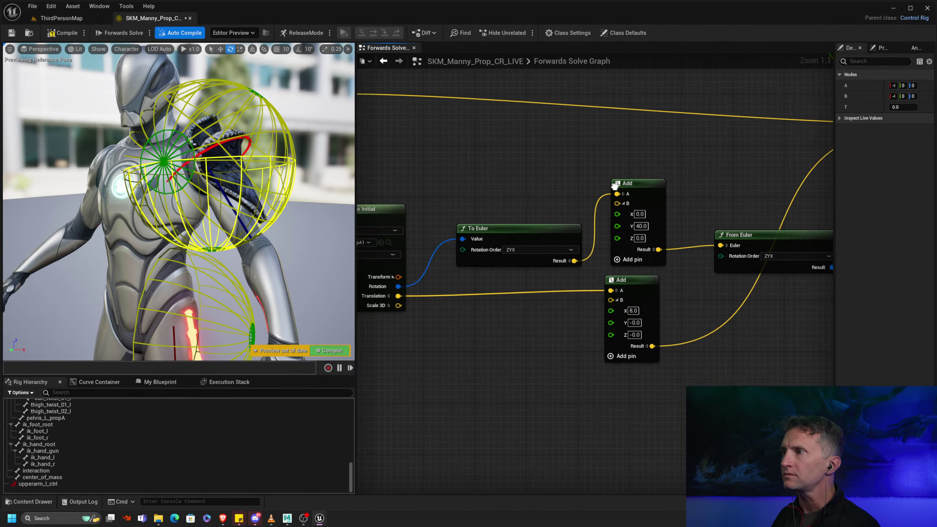
pyautogui.scroll(-5, 517, 188)
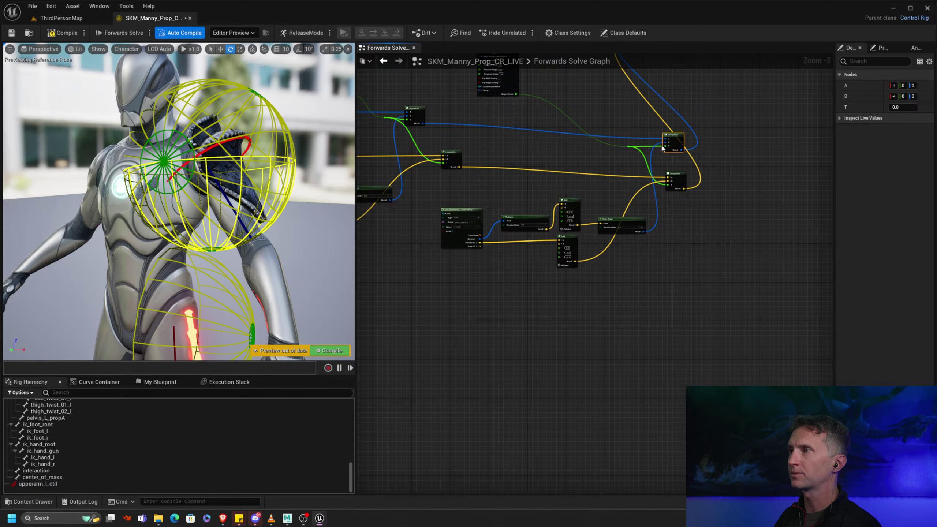
pyautogui.keyDown('alt'); pyautogui.moveTo(241, 204); pyautogui.dragTo(277, 182); pyautogui.keyUp('alt')
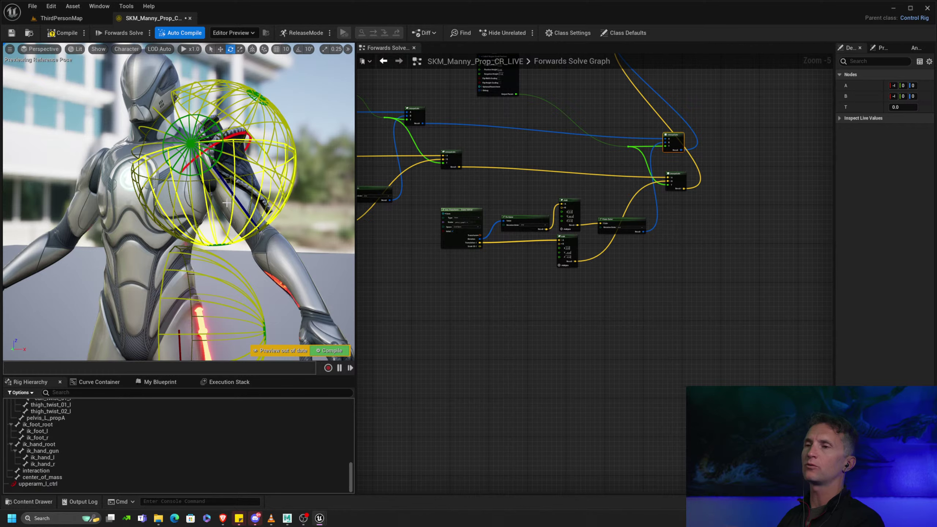
pyautogui.keyDown('alt'); pyautogui.moveTo(289, 185); pyautogui.dragTo(257, 160); pyautogui.keyUp('alt')
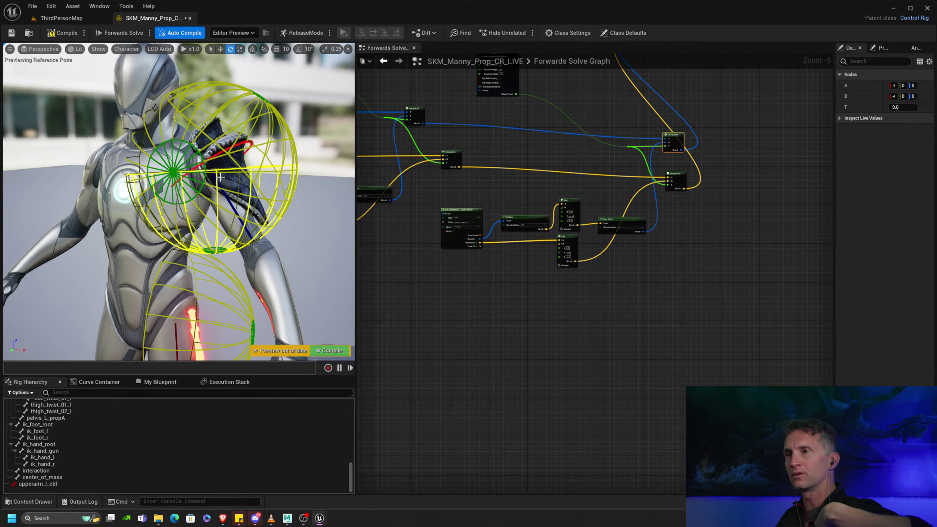
pyautogui.click(62, 33)
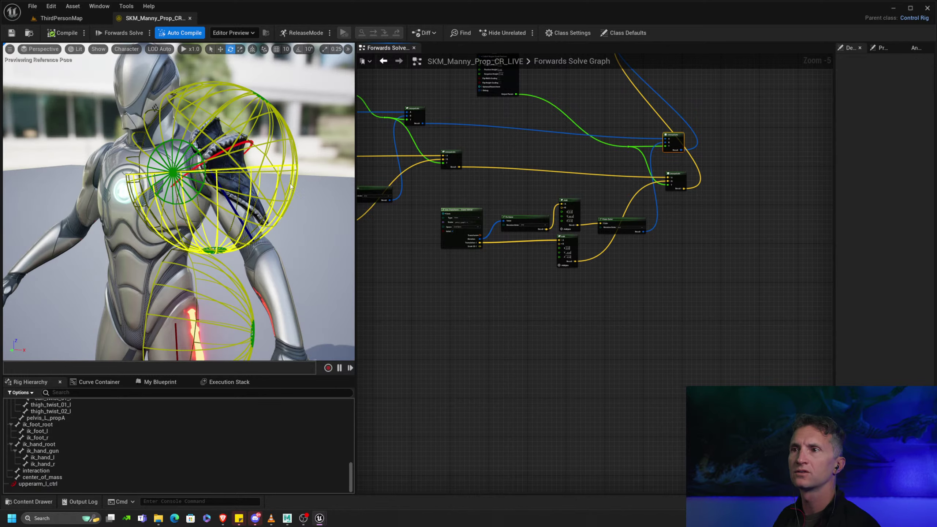
# Step: Rotate upperarm_l_ctrl through several arm poses to test how the shoulder prop follows, resetting the control between tests
pyautogui.click(248, 142)
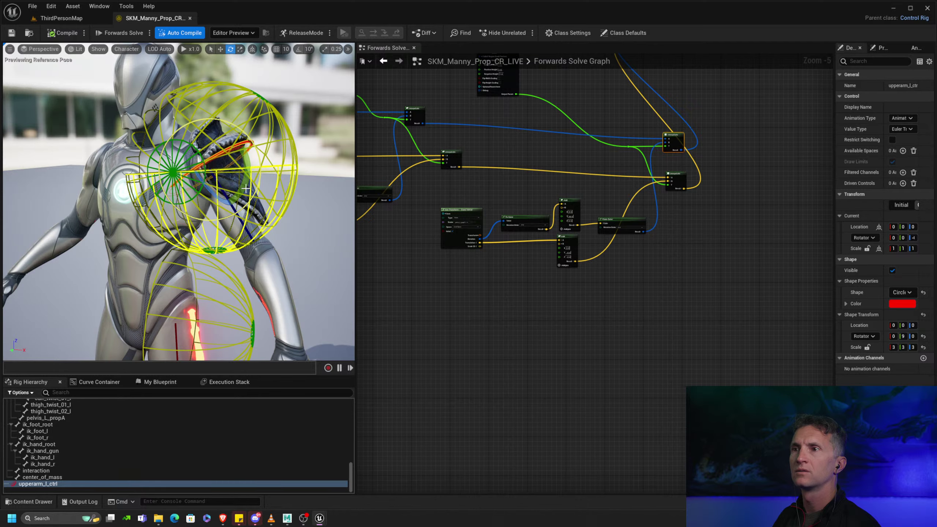
pyautogui.moveTo(236, 189); pyautogui.dragTo(276, 167)
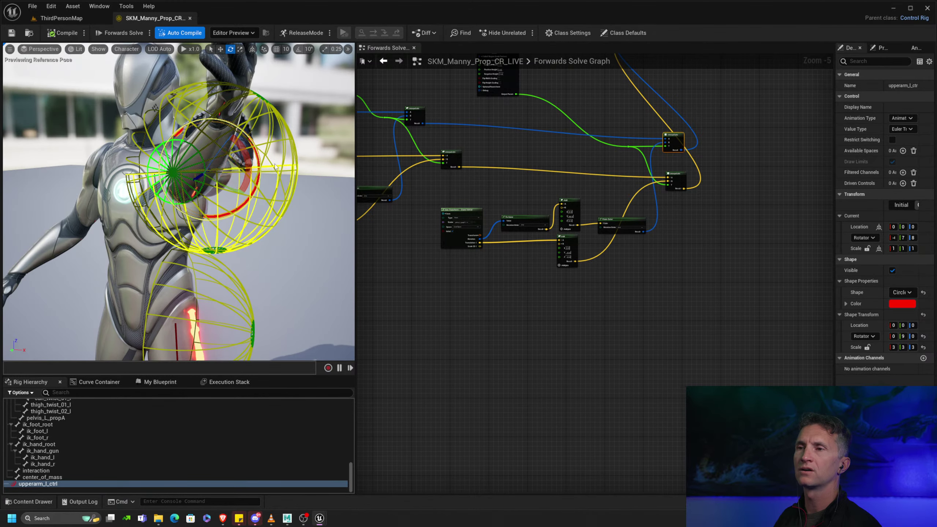
pyautogui.hotkey('ctrl', 'z')
pyautogui.click(65, 34)
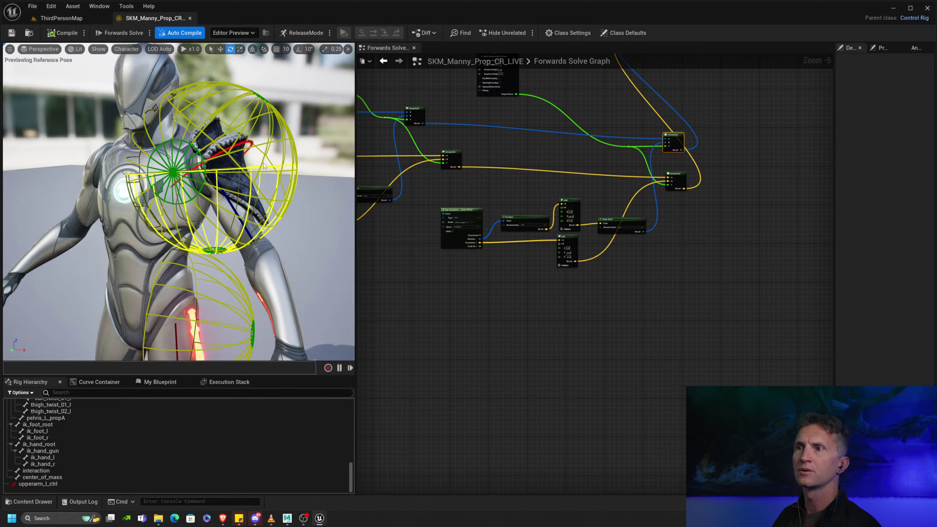
pyautogui.click(243, 143)
pyautogui.moveTo(248, 180); pyautogui.dragTo(162, 196)
pyautogui.moveTo(219, 227)
pyautogui.keyDown('alt'); pyautogui.mouseDown(button='right')
pyautogui.moveTo(184, 227)
pyautogui.moveTo(219, 227)
pyautogui.mouseUp(button='right'); pyautogui.keyUp('alt')
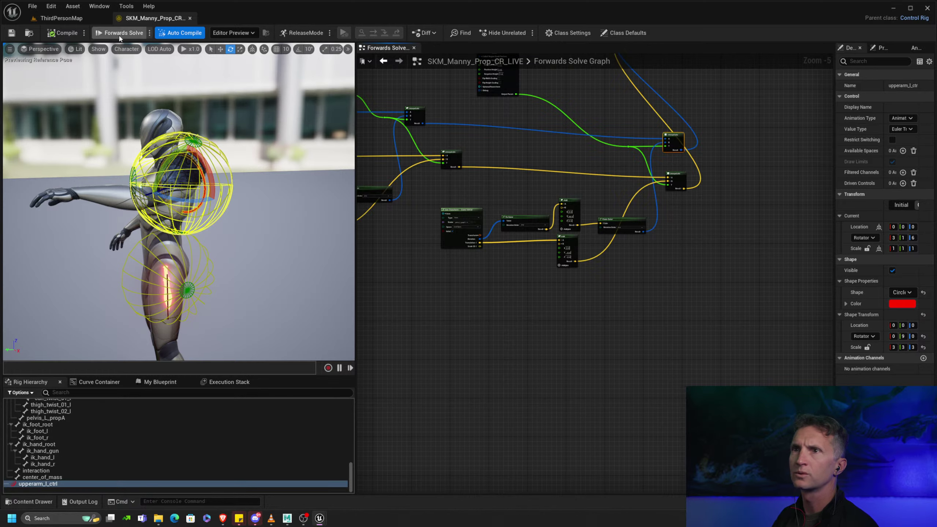
# Step: Compile the Control Rig to reset the arm control and save the asset
pyautogui.click(63, 33)
pyautogui.click(12, 33)
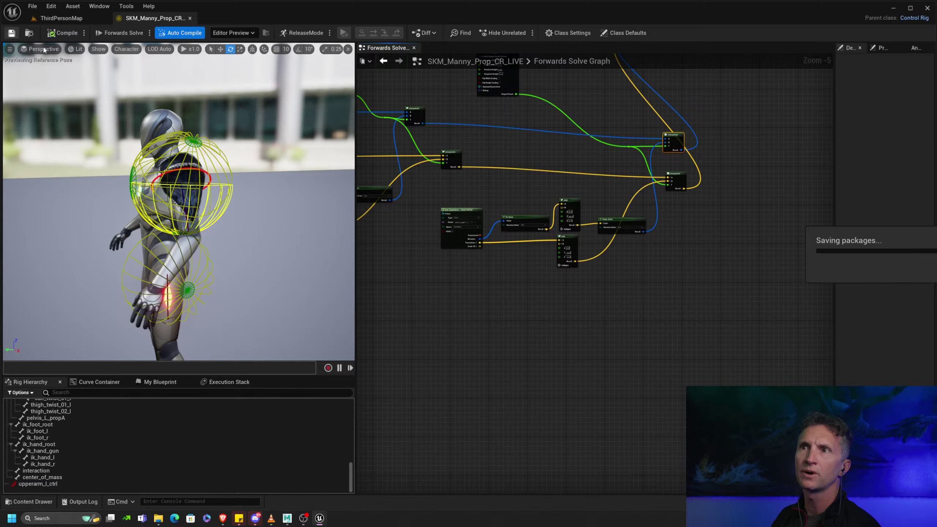
# Step: Close the extra Content Browser in the ThirdPersonMap level editor and view the SKM_Manny_Prop skeletal mesh
pyautogui.click(74, 18)
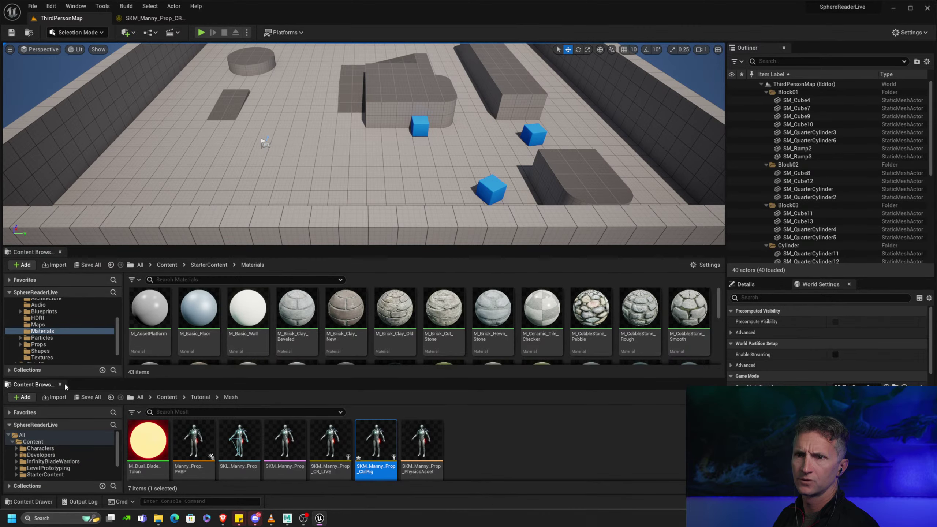
pyautogui.click(61, 252)
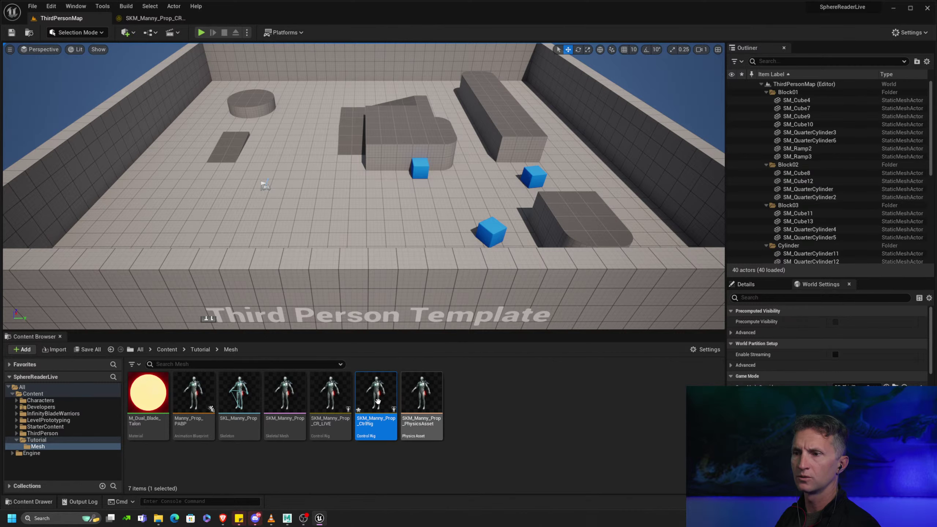
pyautogui.click(286, 401)
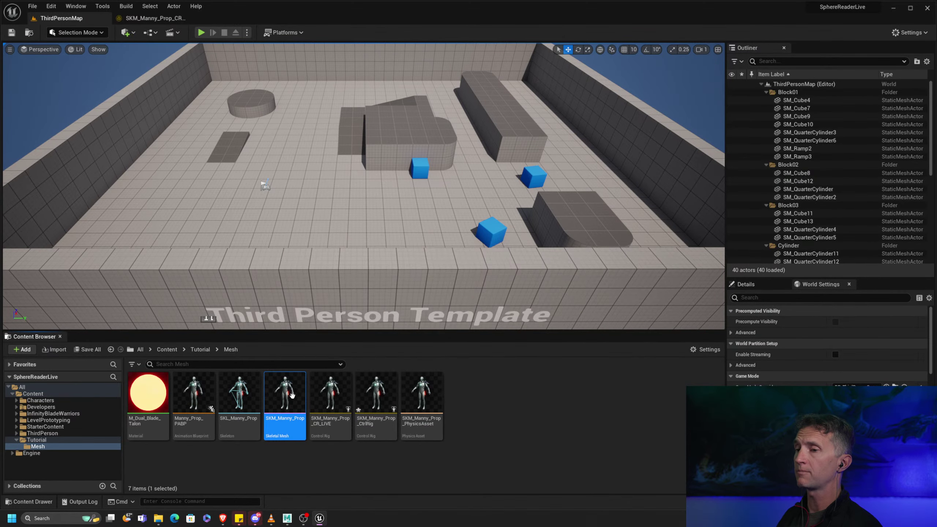
pyautogui.doubleClick(291, 395)
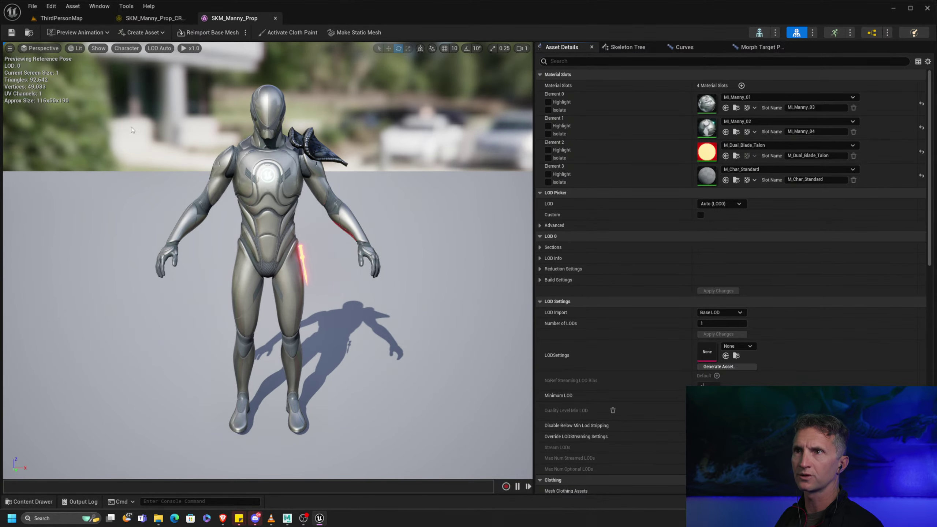
pyautogui.click(48, 18)
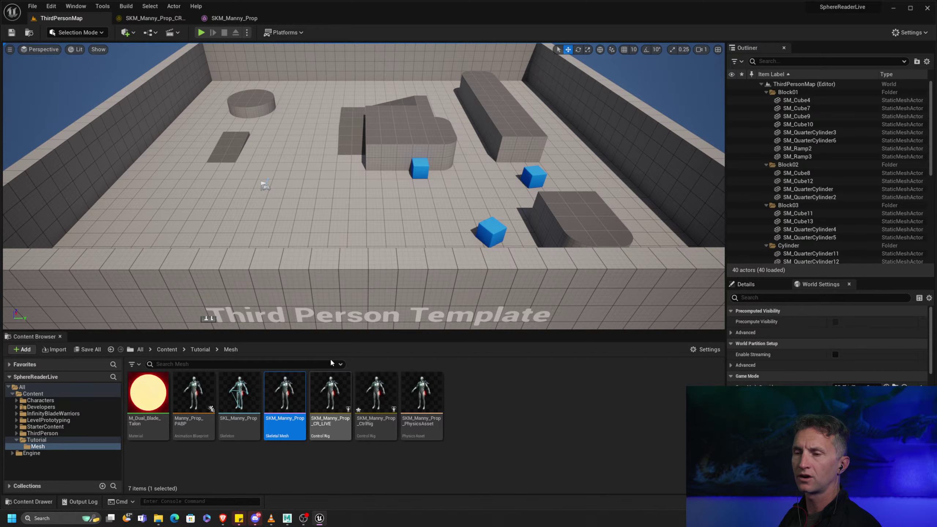
# Step: Create an Animation Blueprint from the SKM_Manny_Prop skeletal mesh and name it Manny_Prop_LIVE_PABP
pyautogui.rightClick(301, 399)
pyautogui.moveTo(396, 135)
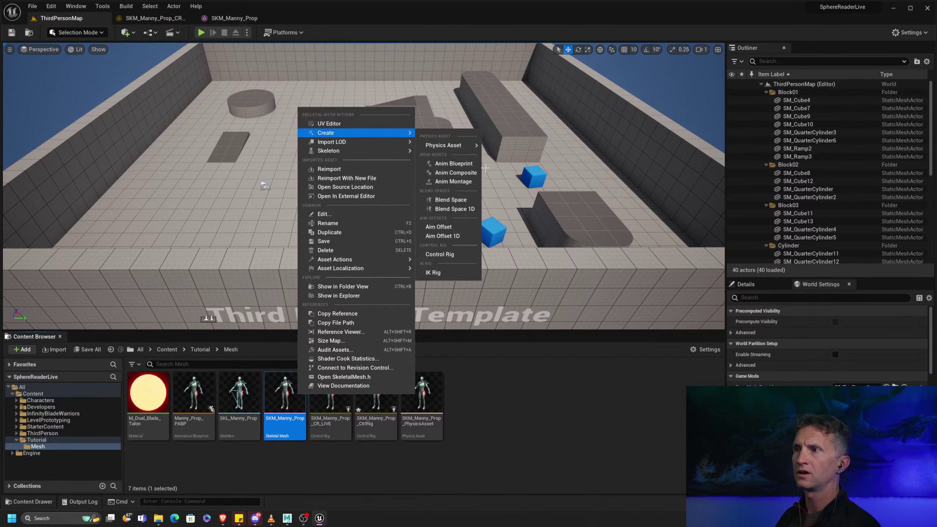
pyautogui.click(454, 163)
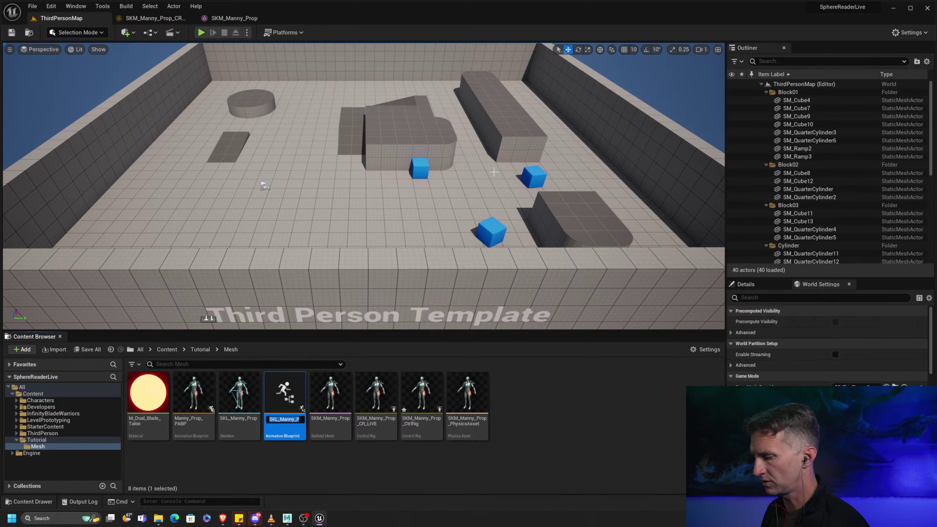
pyautogui.press('Left')
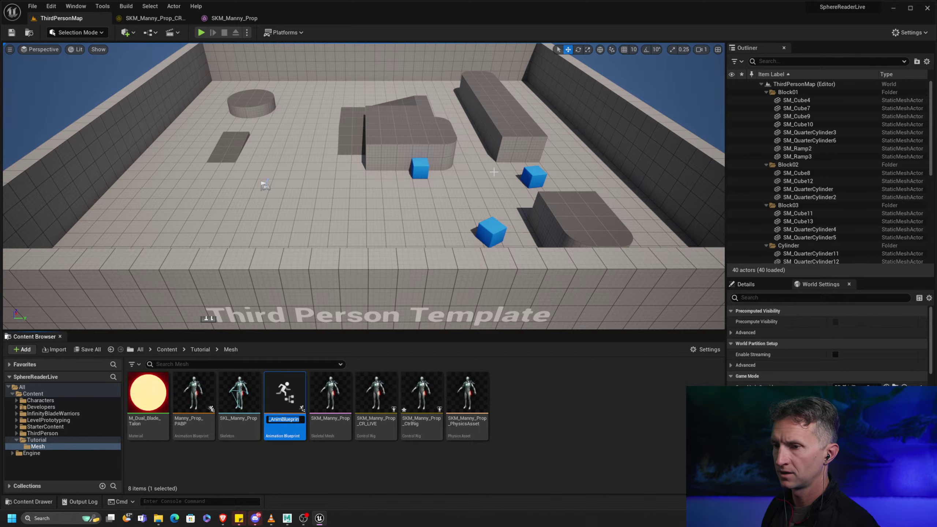
pyautogui.write('LIVE_PABP')
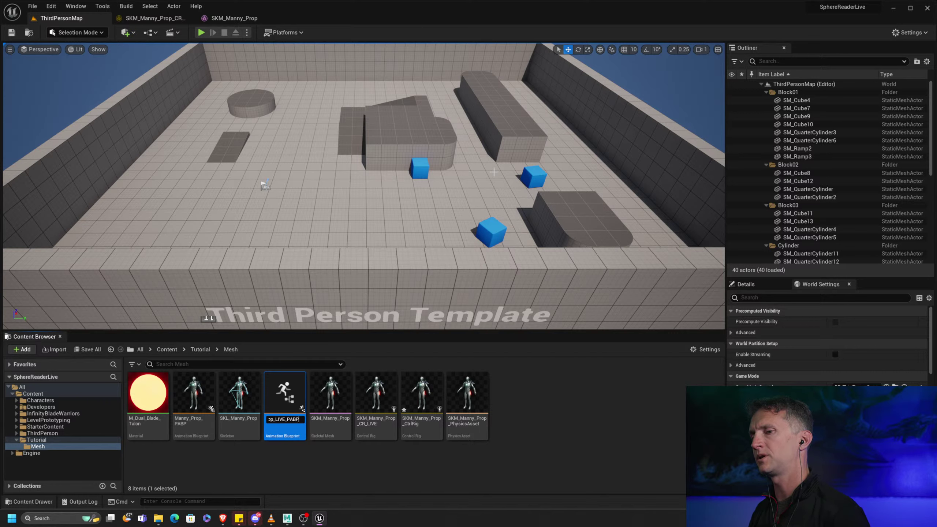
pyautogui.press('Return')
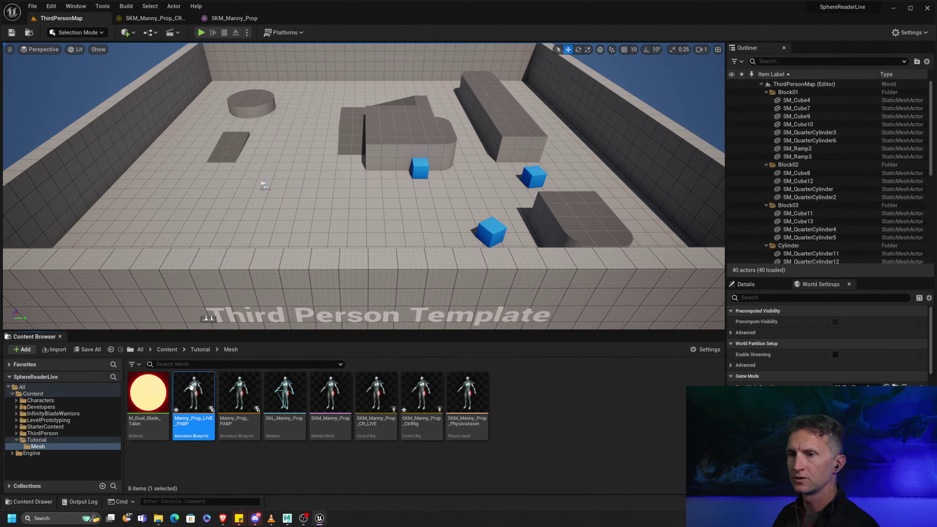
# Step: Open the Manny_Prop_LIVE_PABP Animation Blueprint and add an Input Pose node to its AnimGraph
pyautogui.doubleClick(205, 386)
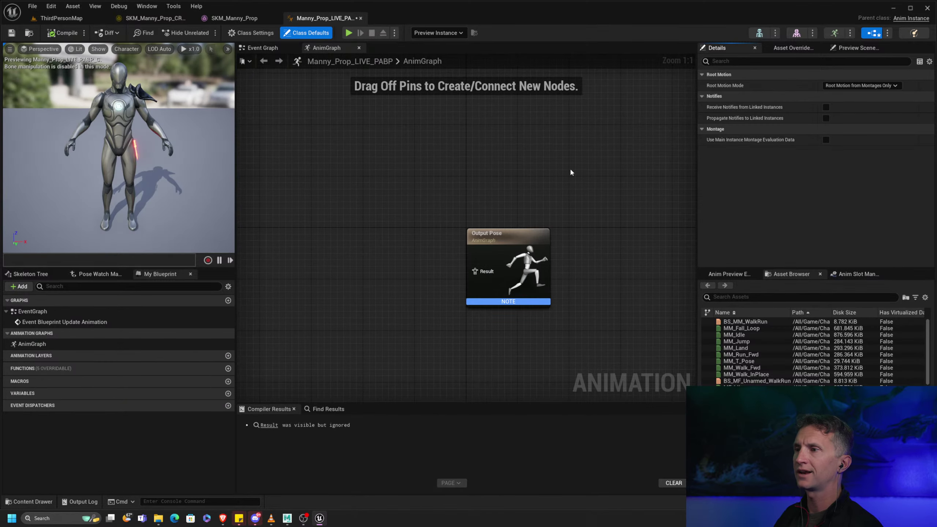
pyautogui.moveTo(382, 223); pyautogui.dragTo(519, 215, button='right')
pyautogui.scroll(-5, 489, 203)
pyautogui.scroll(3, 546, 217)
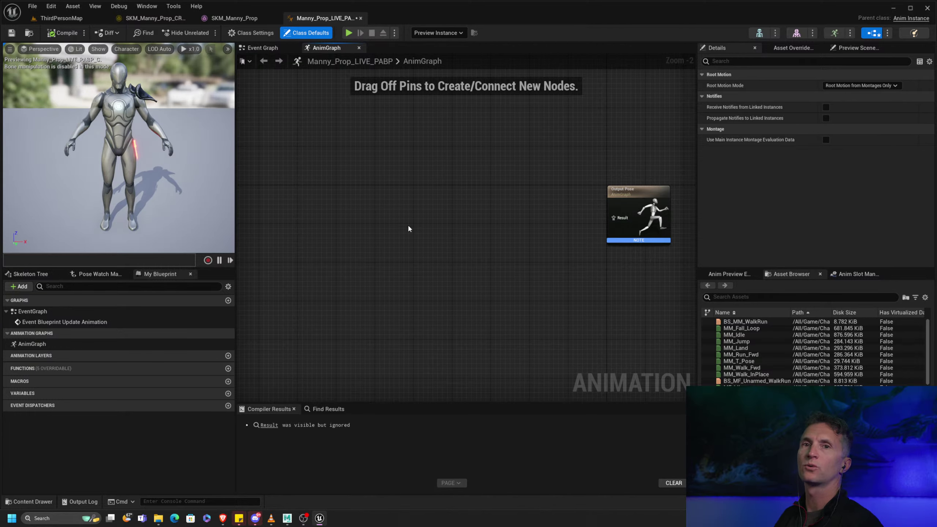
pyautogui.rightClick(362, 211)
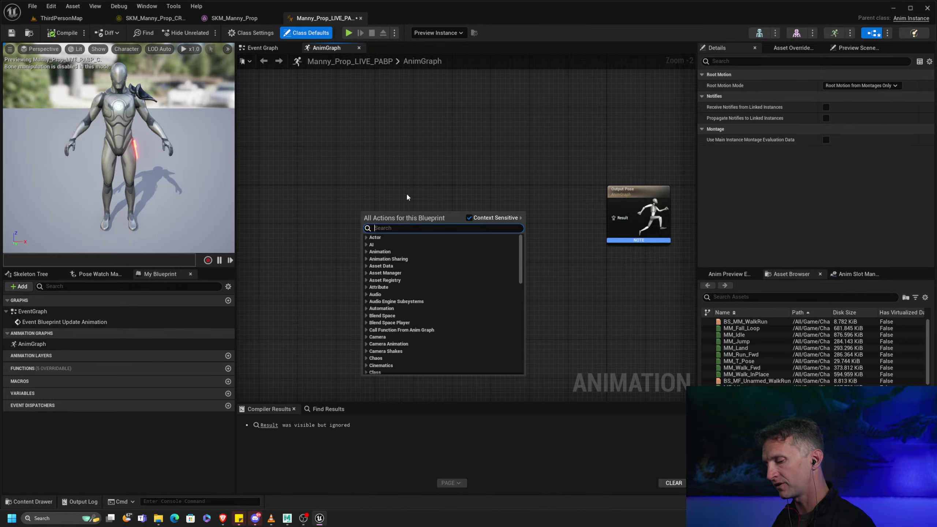
pyautogui.write('input')
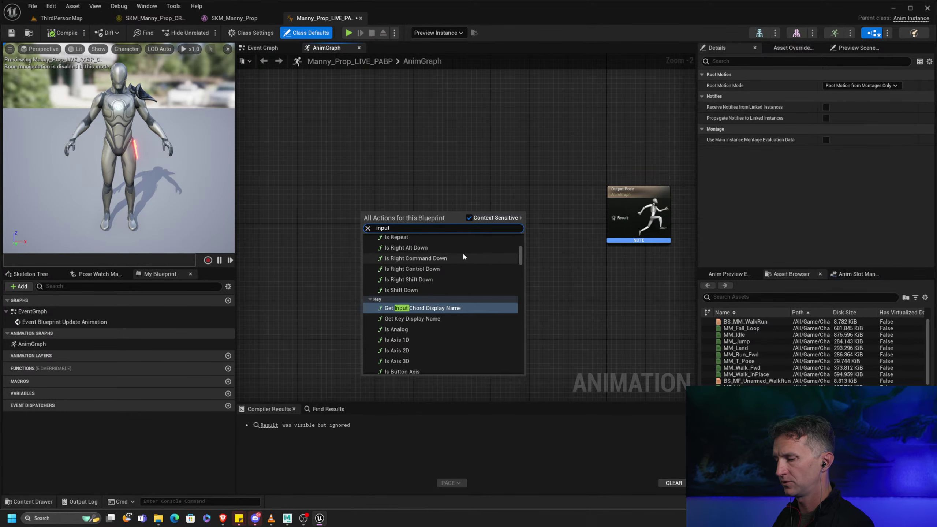
pyautogui.scroll(-2, 463, 257)
pyautogui.click(404, 312)
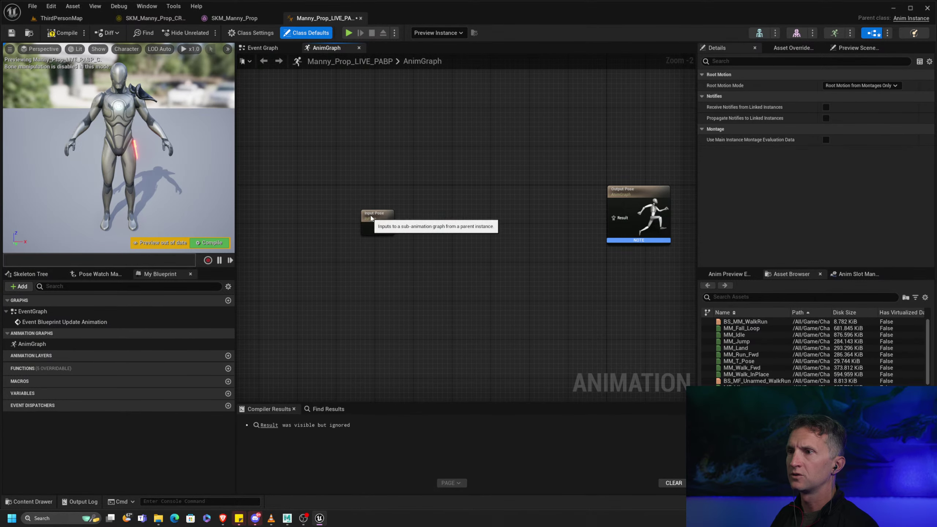
# Step: Add a Control Rig node fed by the Input Pose and connect its output to the Output Pose result
pyautogui.moveTo(371, 218); pyautogui.dragTo(501, 193)
pyautogui.write('c')
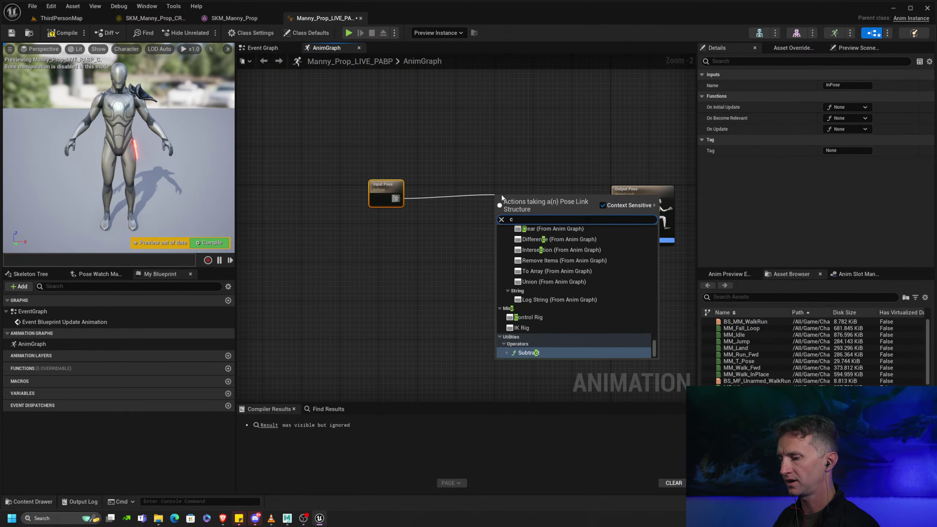
pyautogui.write('ontrol')
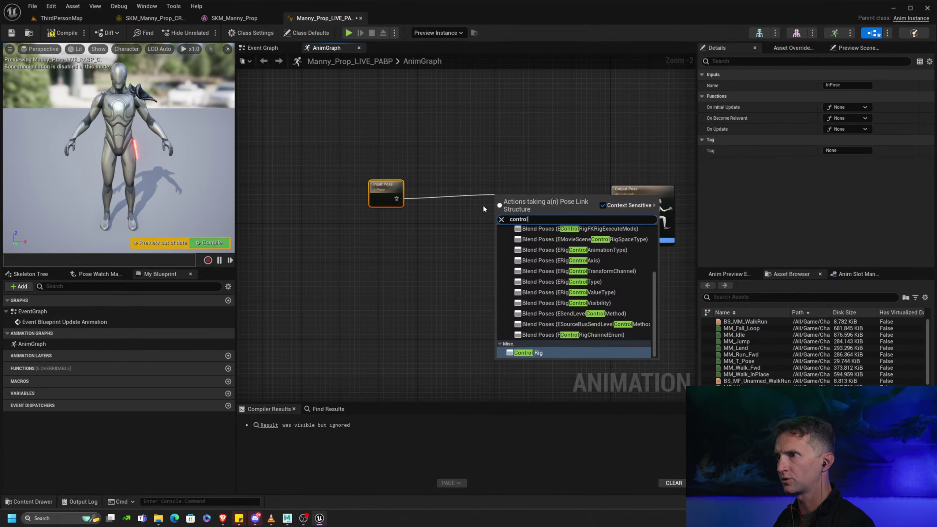
pyautogui.click(532, 354)
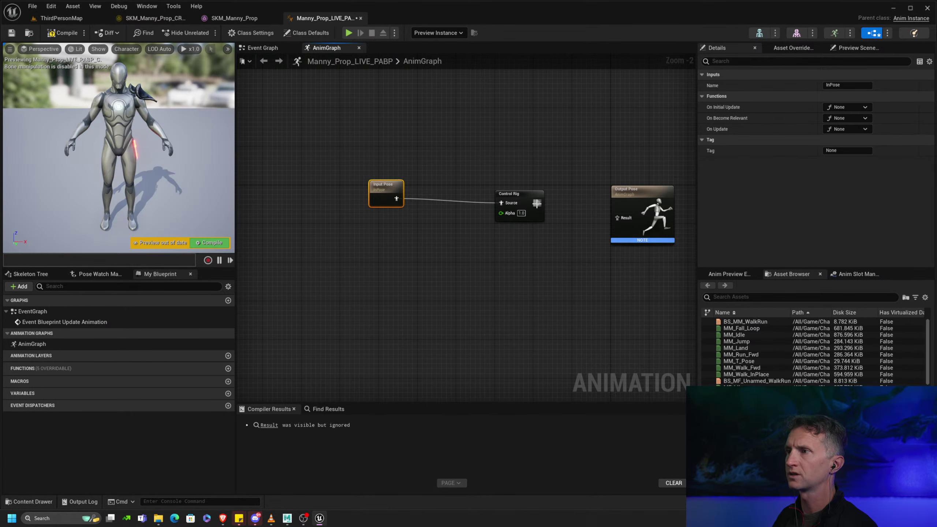
pyautogui.moveTo(537, 203); pyautogui.dragTo(617, 218)
# Step: Straighten the connections between the Input Pose, Control Rig and Output Pose nodes
pyautogui.moveTo(378, 155); pyautogui.dragTo(533, 228)
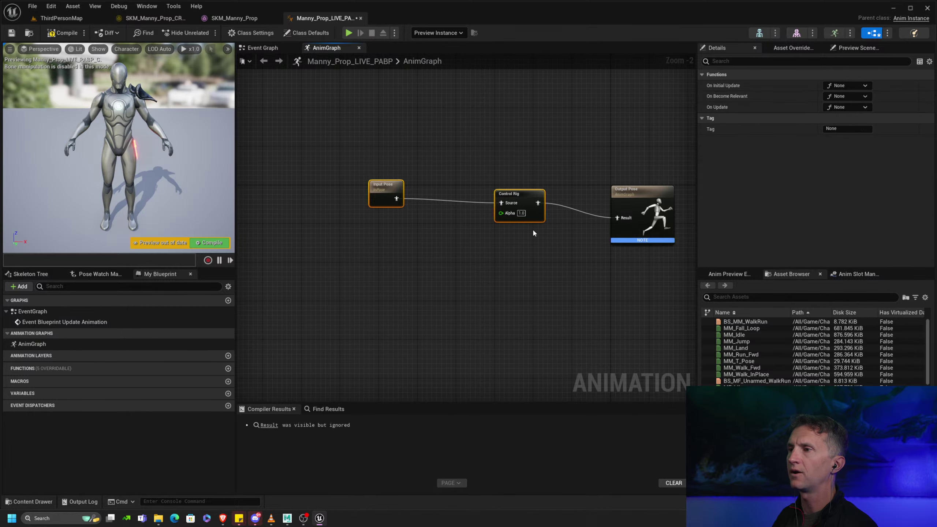
pyautogui.press('q')
pyautogui.moveTo(347, 150); pyautogui.dragTo(638, 224)
pyautogui.press('q')
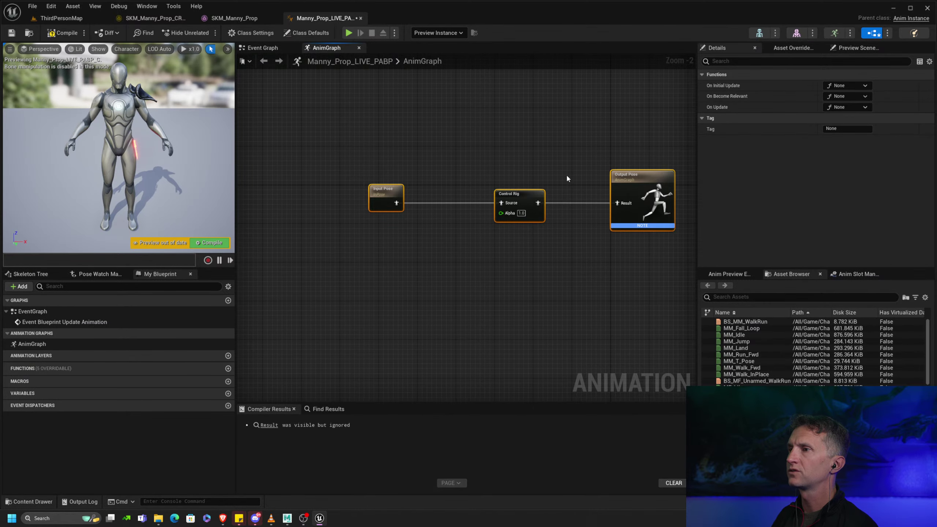
# Step: Set the Control Rig node's Control Rig Class to SKM_Manny_Prop_CR_LIVE and compile the Animation Blueprint
pyautogui.moveTo(567, 176); pyautogui.dragTo(474, 176, button='right')
pyautogui.moveTo(414, 152); pyautogui.dragTo(428, 204)
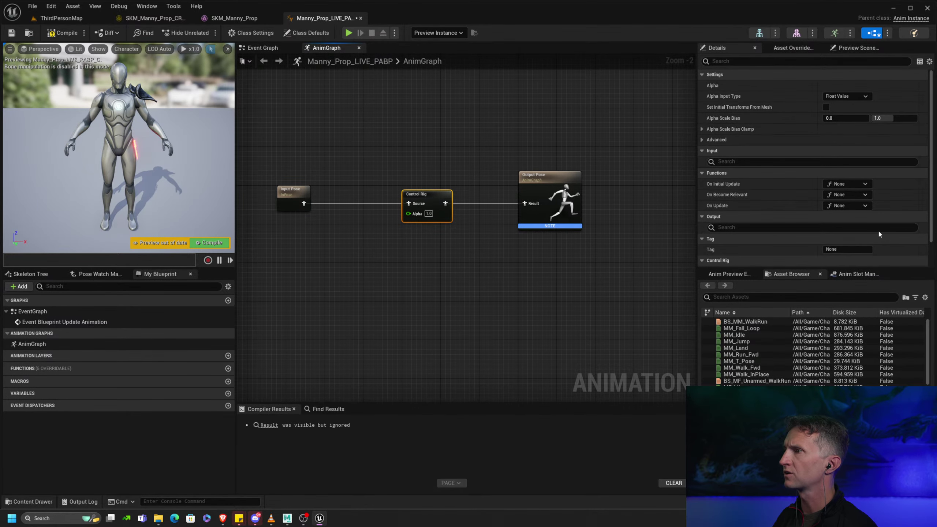
pyautogui.scroll(-3, 871, 137)
pyautogui.scroll(1, 886, 127)
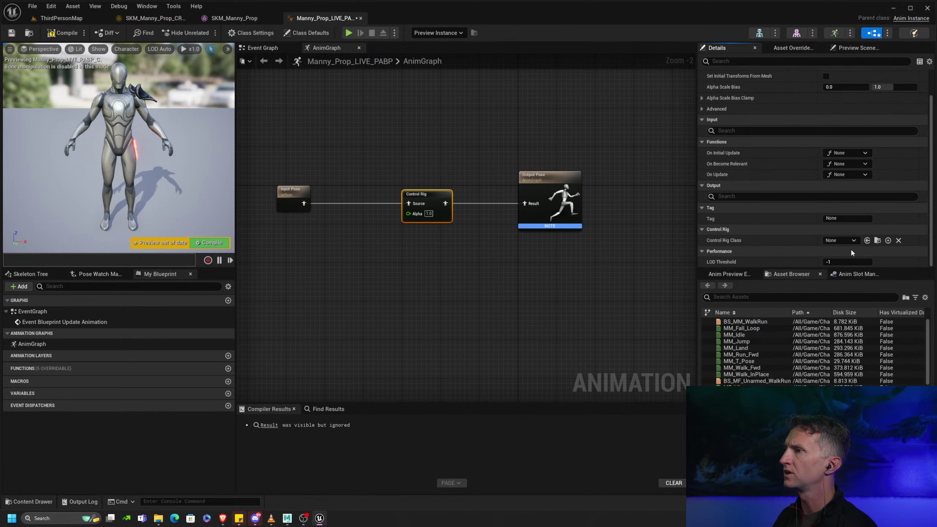
pyautogui.click(853, 240)
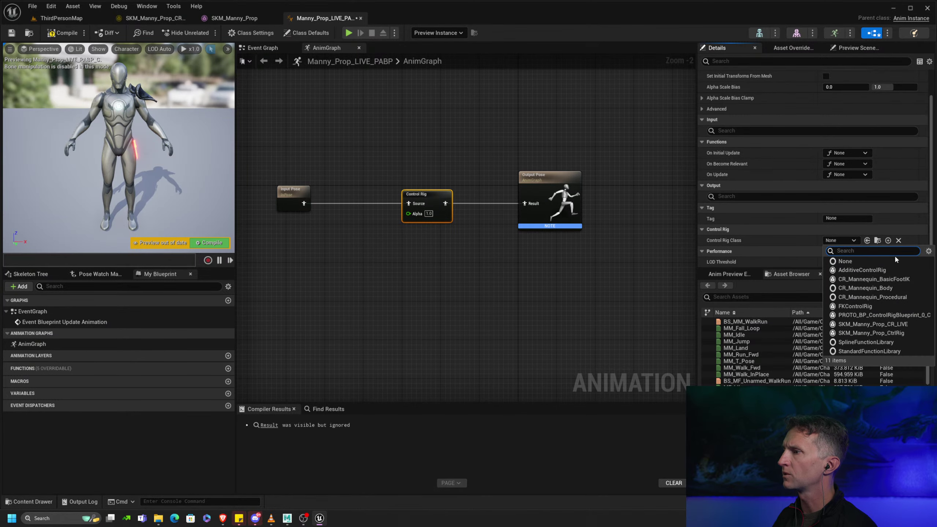
pyautogui.click(914, 324)
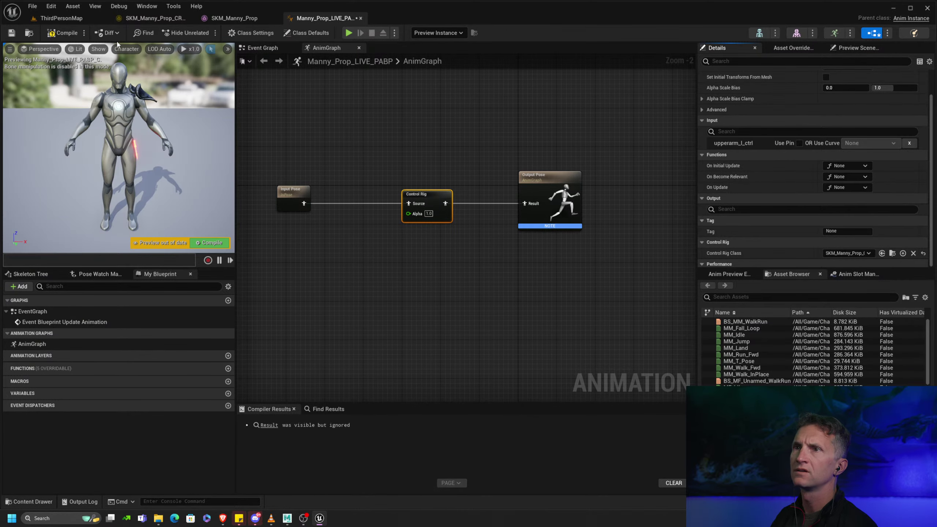
pyautogui.click(62, 32)
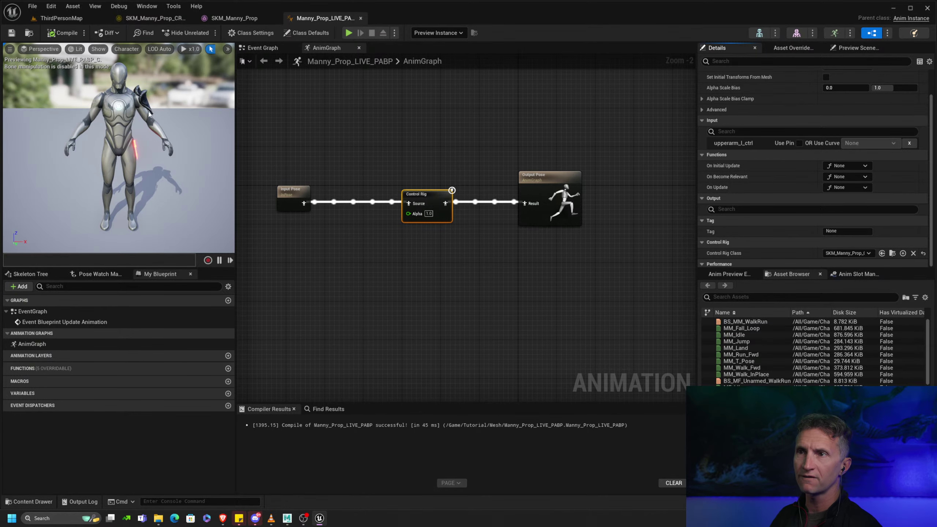
pyautogui.scroll(4, 148, 115)
pyautogui.keyDown('alt'); pyautogui.moveTo(148, 115); pyautogui.dragTo(136, 110); pyautogui.keyUp('alt')
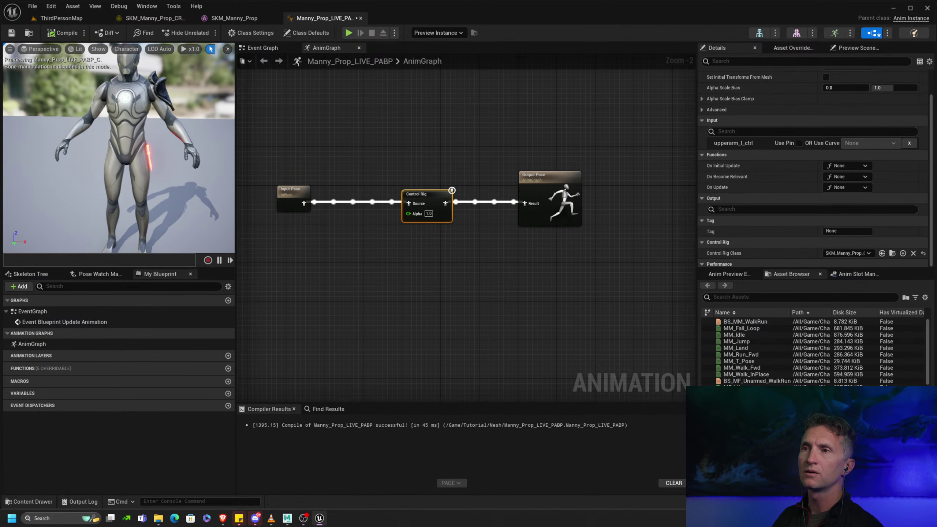
pyautogui.hotkey('alt', 'Tab')
pyautogui.hotkey('alt', 'Tab')
pyautogui.hotkey('alt', 'Tab')
pyautogui.hotkey('alt', 'Tab')
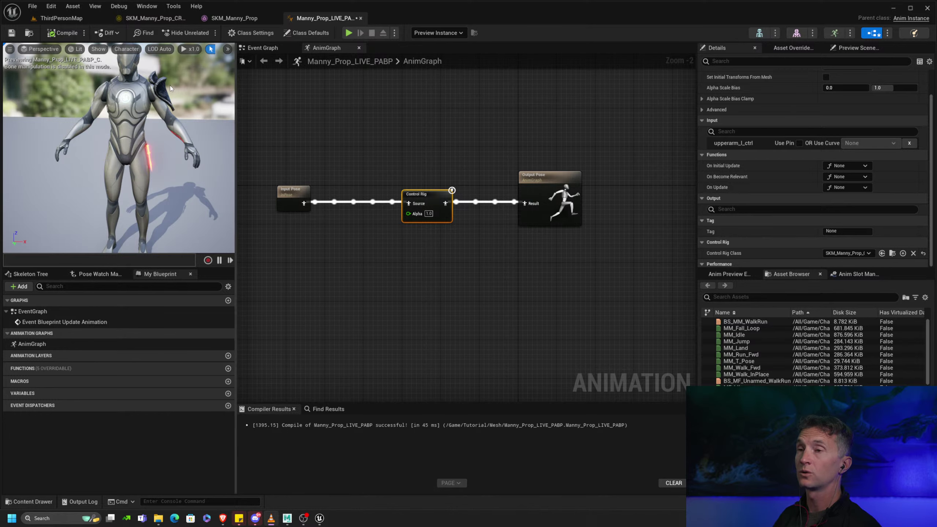
# Step: Play ThirdPersonMap, run the character around briefly to examine the shoulder prop, and stop the session
pyautogui.click(61, 18)
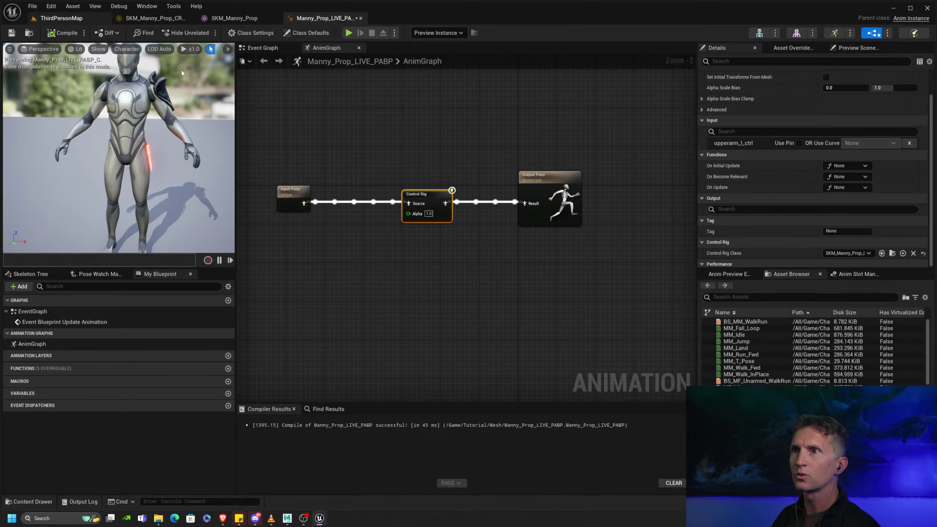
pyautogui.click(209, 33)
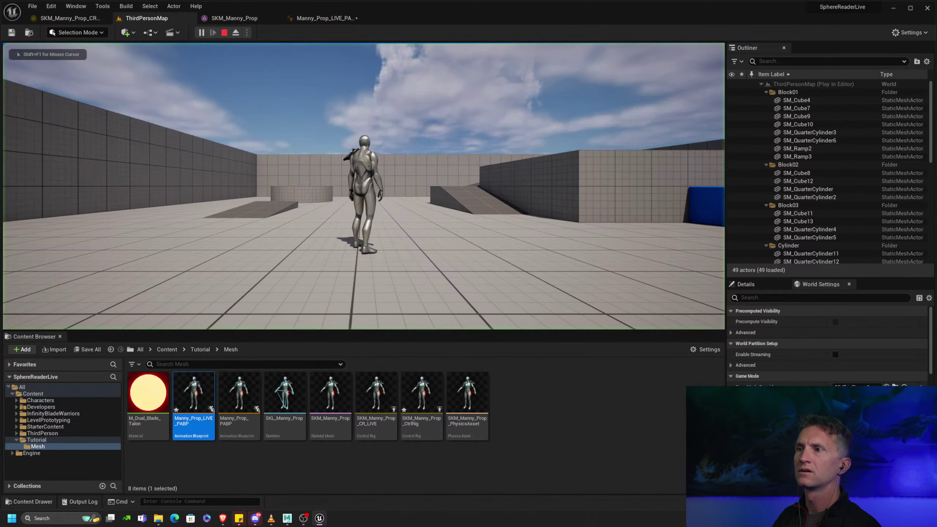
pyautogui.press('d')
pyautogui.press('a')
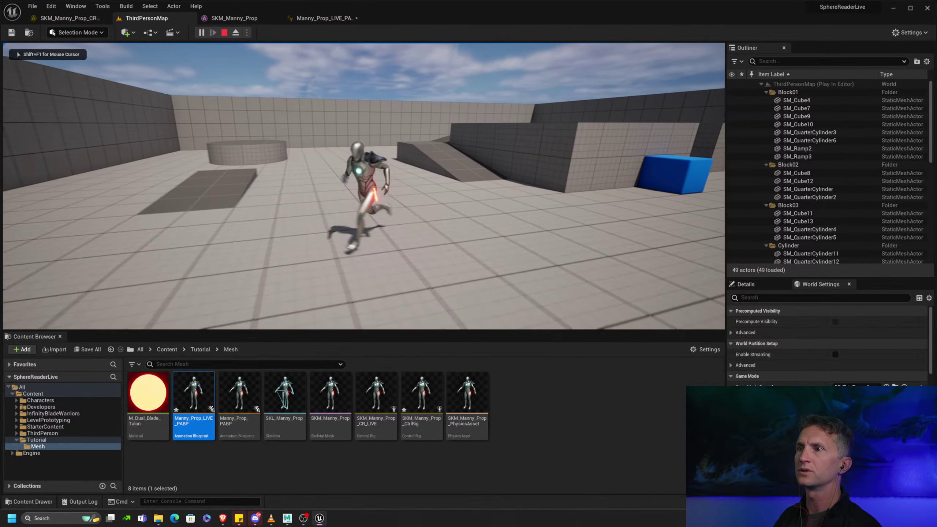
pyautogui.press('s')
pyautogui.press('Escape')
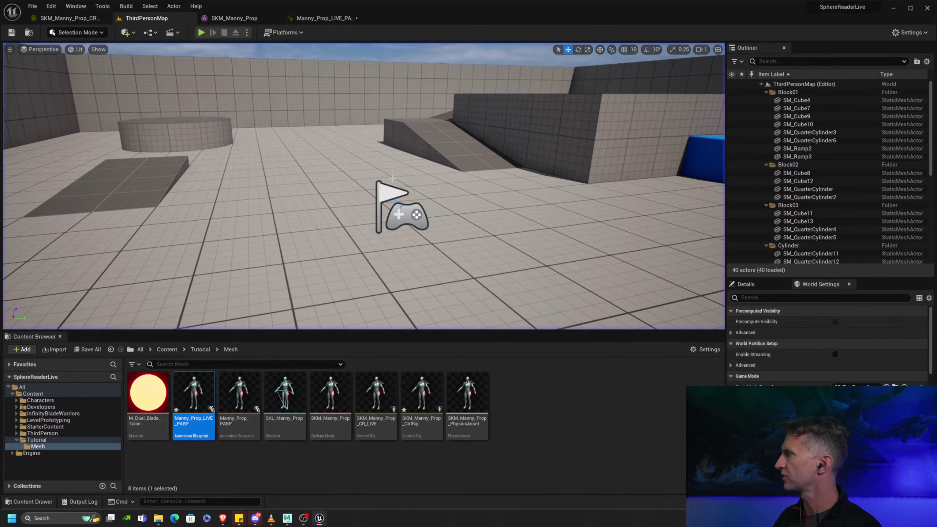
# Step: Assign Manny_Prop_LIVE_PABP as the Post Process Anim Blueprint of the SKM_Manny_Prop skeletal mesh and save the mesh
pyautogui.click(254, 21)
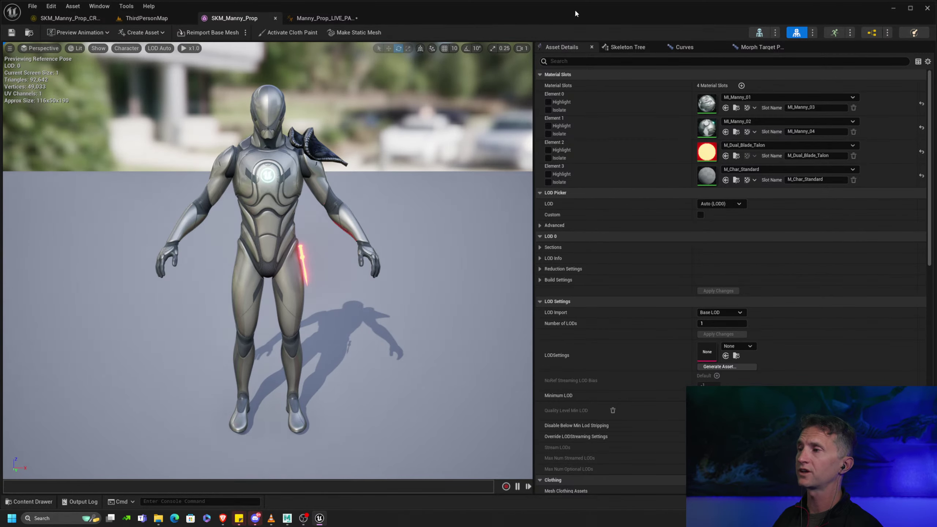
pyautogui.scroll(-3, 642, 160)
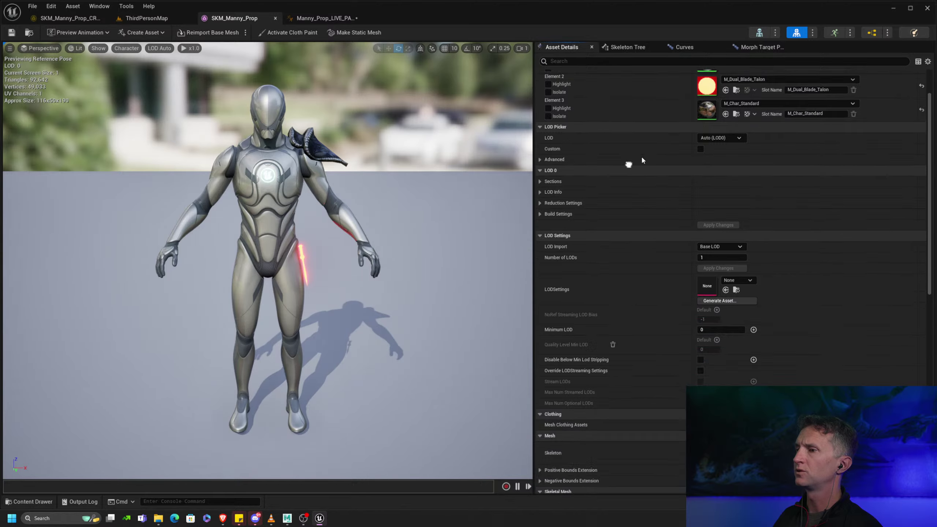
pyautogui.scroll(-12, 642, 160)
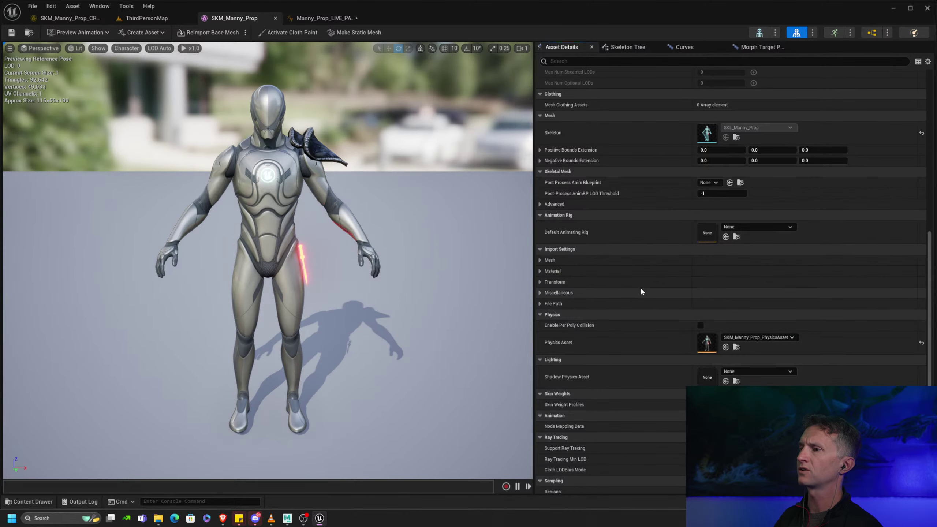
pyautogui.scroll(-4, 638, 292)
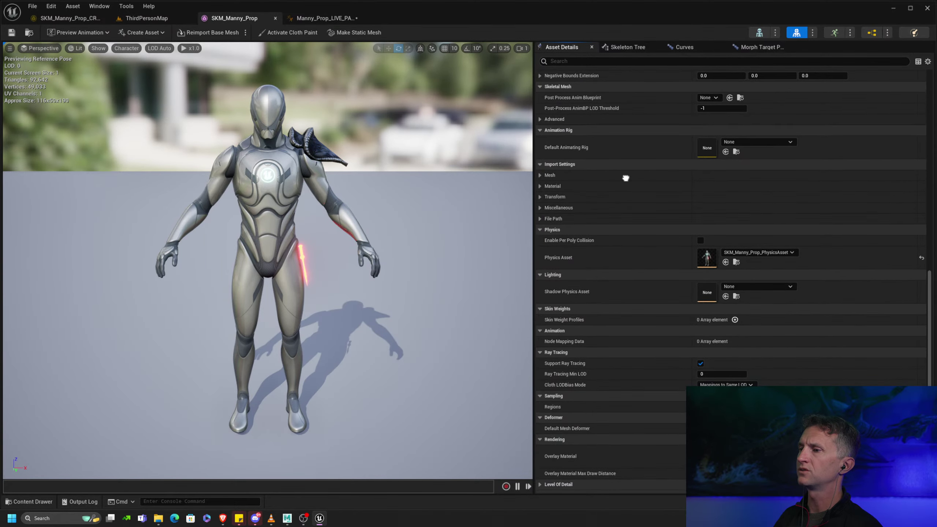
pyautogui.click(644, 61)
pyautogui.write('po')
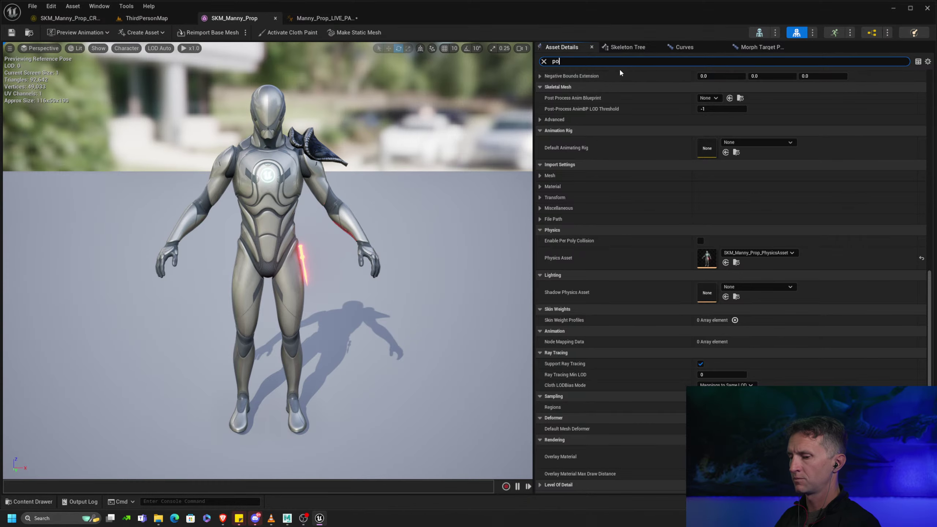
pyautogui.write('st')
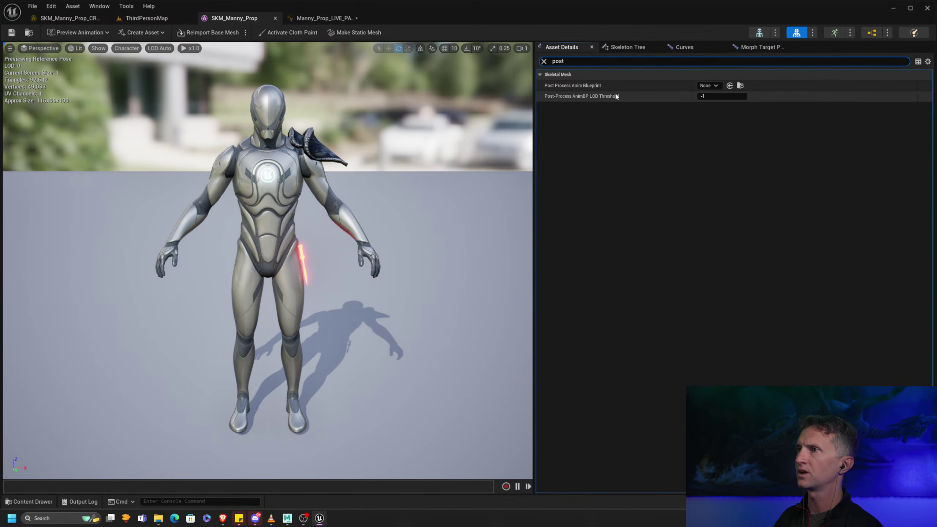
pyautogui.click(716, 87)
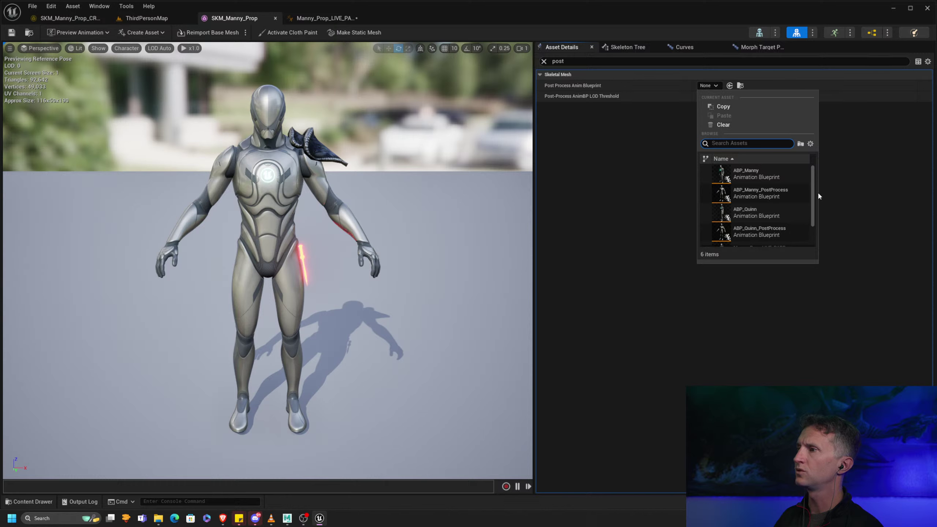
pyautogui.scroll(-2, 805, 207)
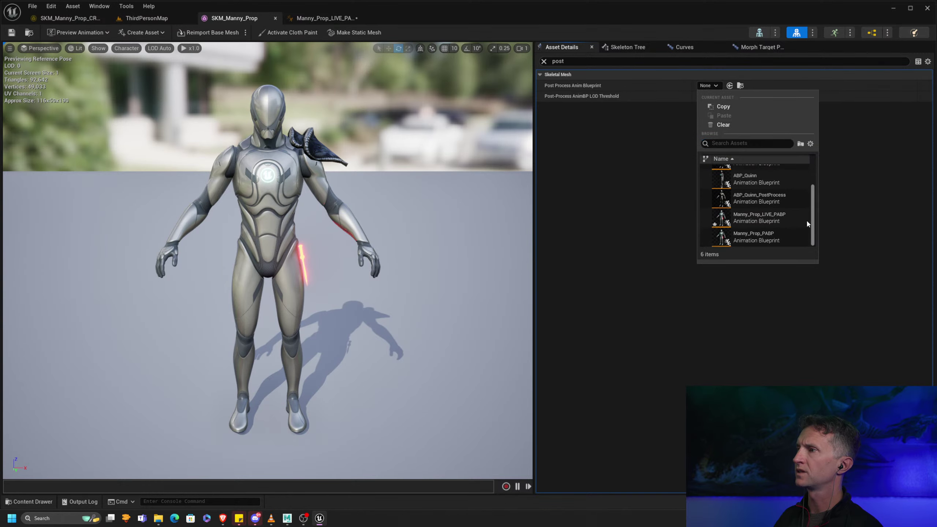
pyautogui.click(773, 219)
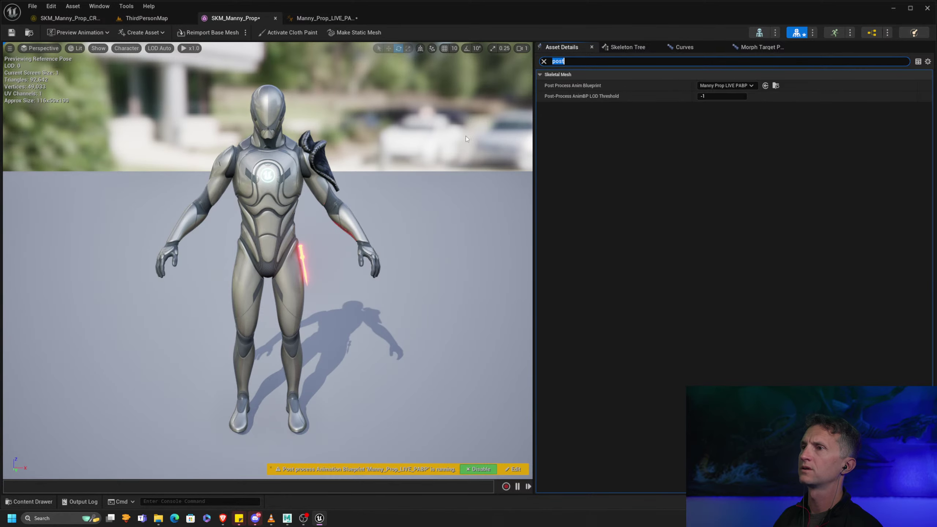
pyautogui.click(11, 33)
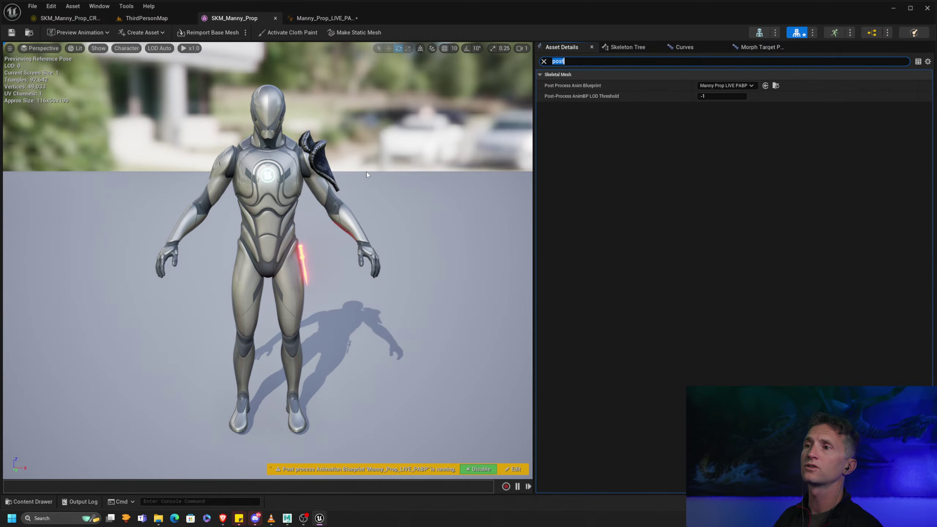
# Step: Play ThirdPersonMap and run the character in all directions to test the shoulder prop with the post-process Animation Blueprint assigned
pyautogui.click(133, 18)
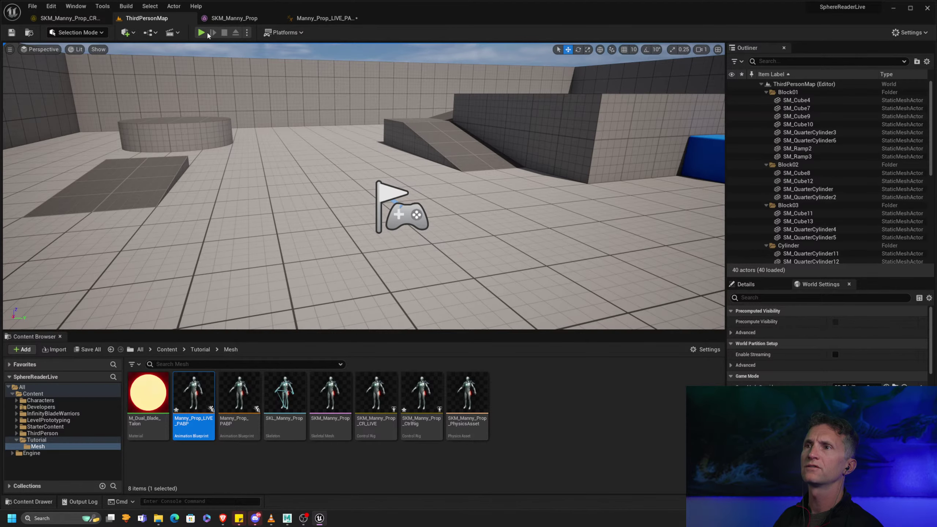
pyautogui.click(201, 33)
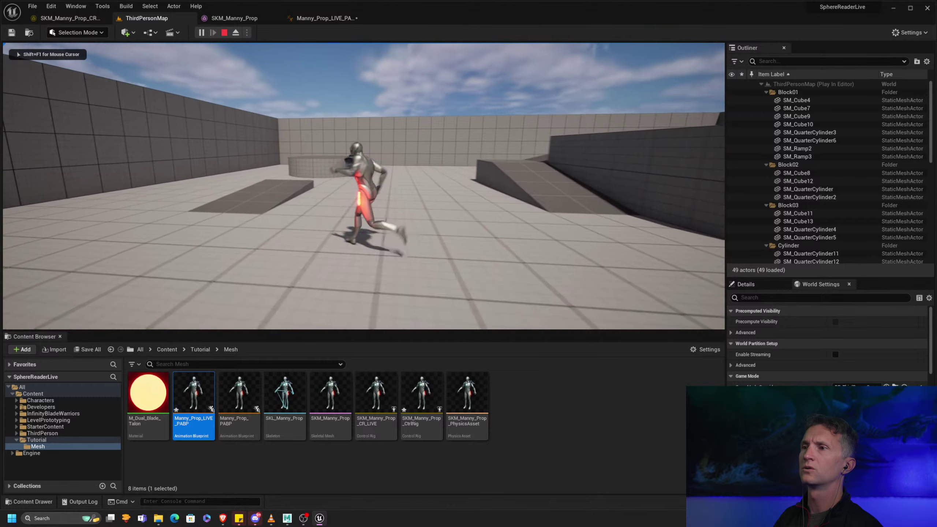
pyautogui.press('s')
pyautogui.press('d')
pyautogui.press('w')
pyautogui.press('a')
pyautogui.press('s')
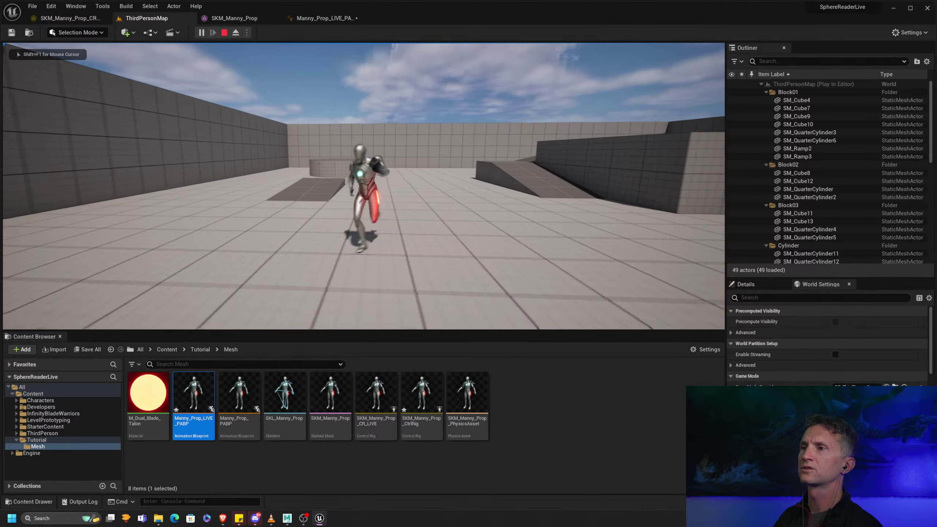
pyautogui.press('d')
pyautogui.press('w')
pyautogui.press('a')
pyautogui.press('s')
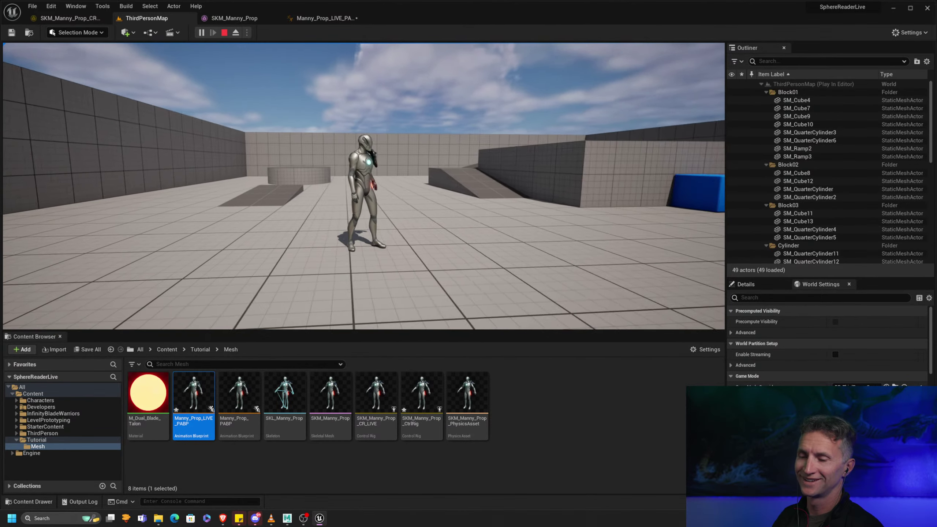
# Step: Stop the play session and move the upperarm_l_ctrl Get Transform and Set Transform - Bone nodes below the execution line in SKM_Manny_Prop_CR_LIVE
pyautogui.press('Escape')
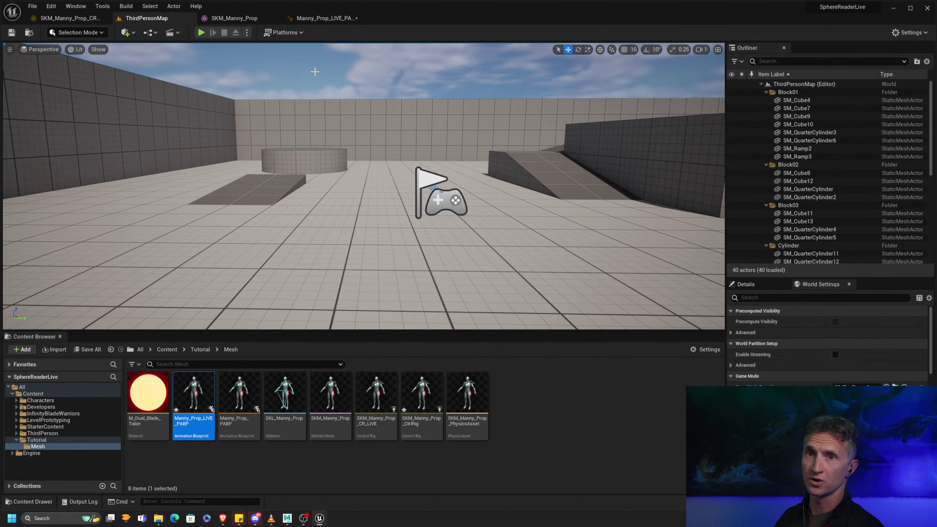
pyautogui.click(69, 18)
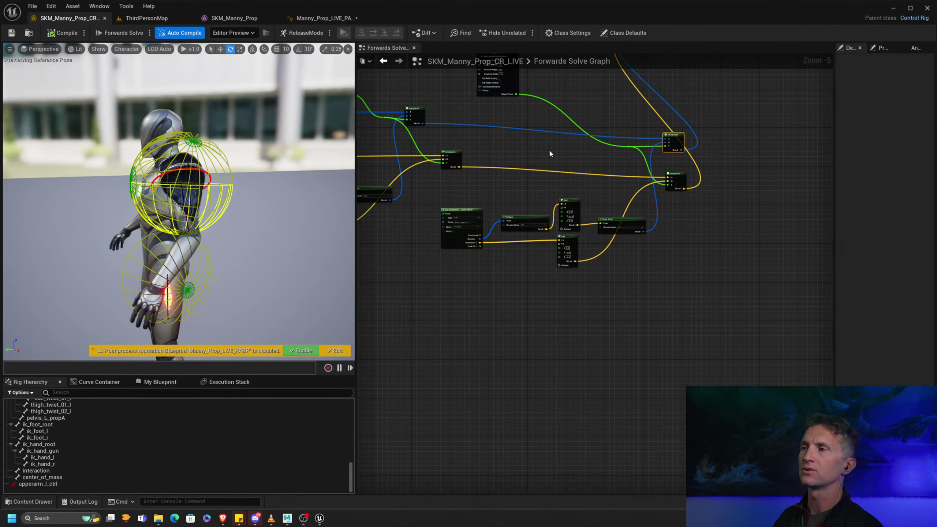
pyautogui.scroll(-3, 537, 149)
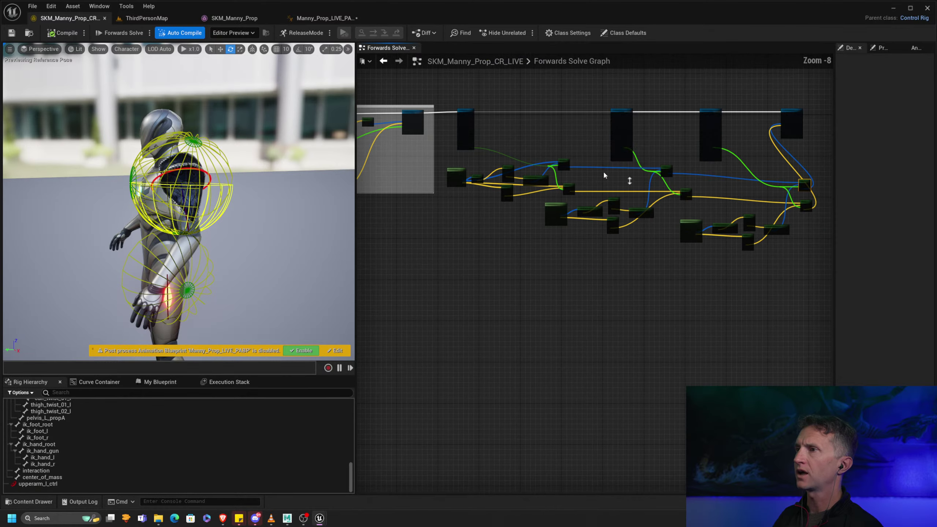
pyautogui.moveTo(603, 169); pyautogui.dragTo(507, 146, button='right')
pyautogui.scroll(6, 547, 180)
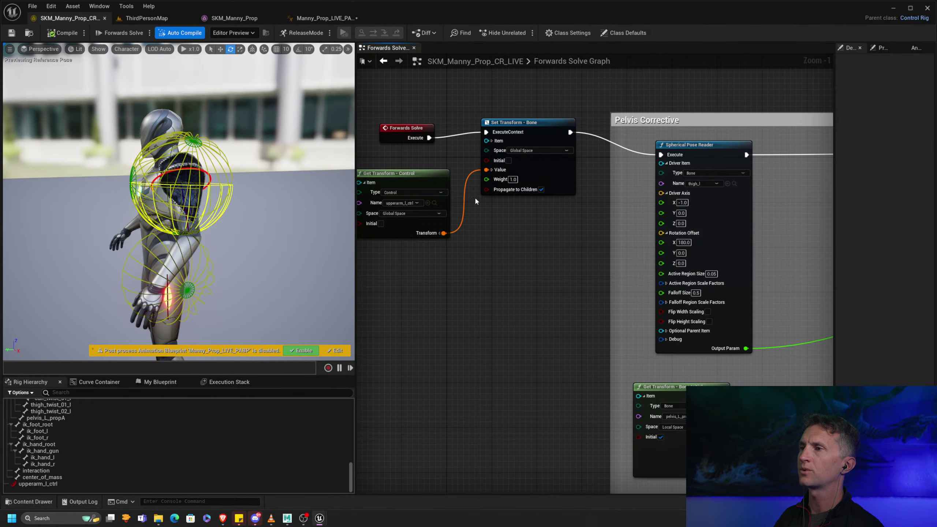
pyautogui.click(535, 125)
pyautogui.moveTo(535, 124); pyautogui.dragTo(521, 208)
pyautogui.click(400, 171)
pyautogui.keyDown('shift'); pyautogui.click(528, 185); pyautogui.keyUp('shift')
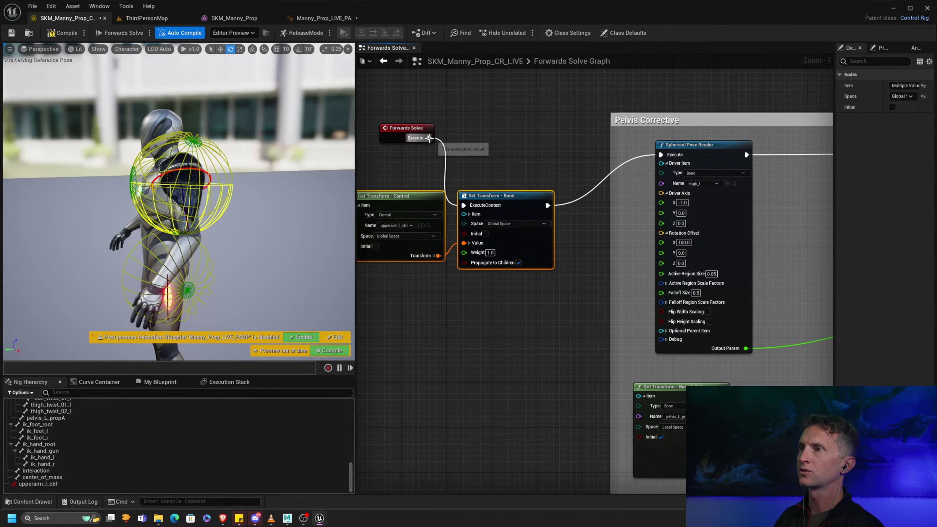
# Step: Connect Forwards Solve's Execute directly to the Pelvis Corrective Spherical Pose Reader, then compile and save the Control Rig and Manny_Prop_LIVE_PABP
pyautogui.moveTo(429, 138); pyautogui.dragTo(666, 149)
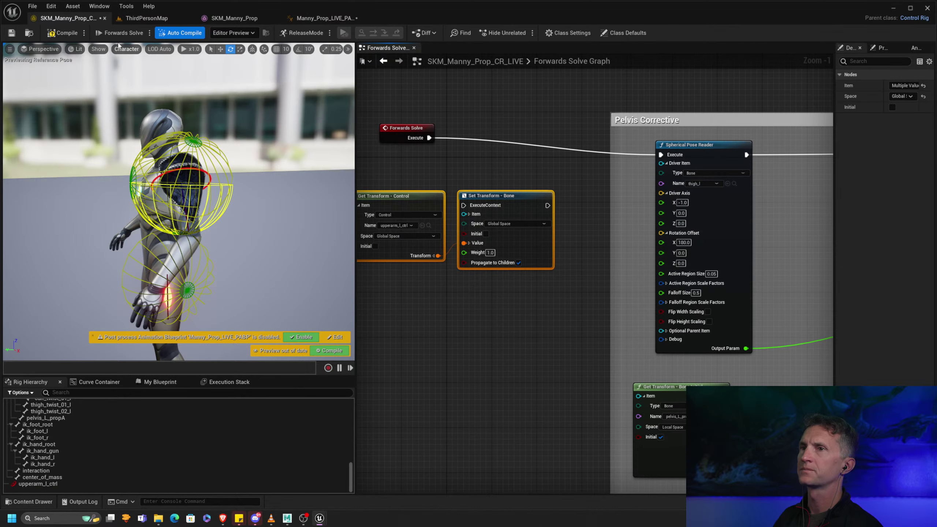
pyautogui.moveTo(476, 200); pyautogui.dragTo(500, 181, button='right')
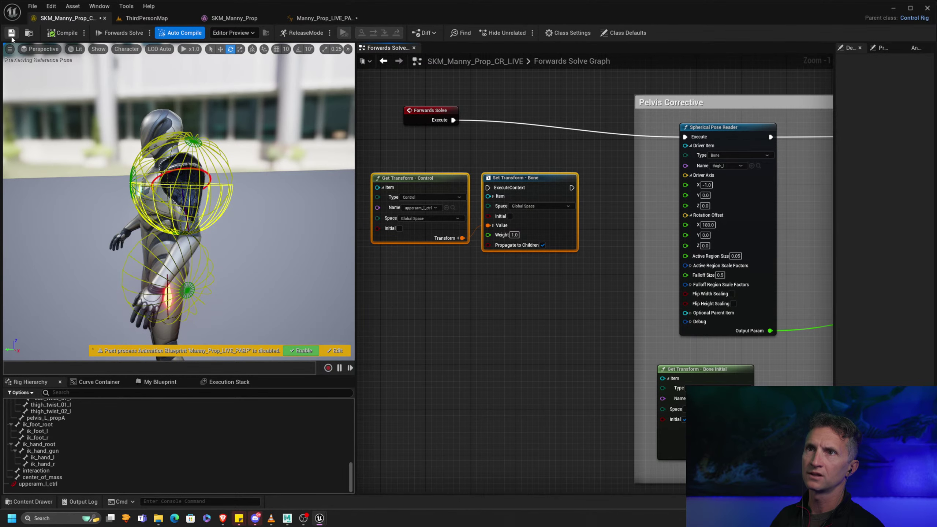
pyautogui.click(323, 19)
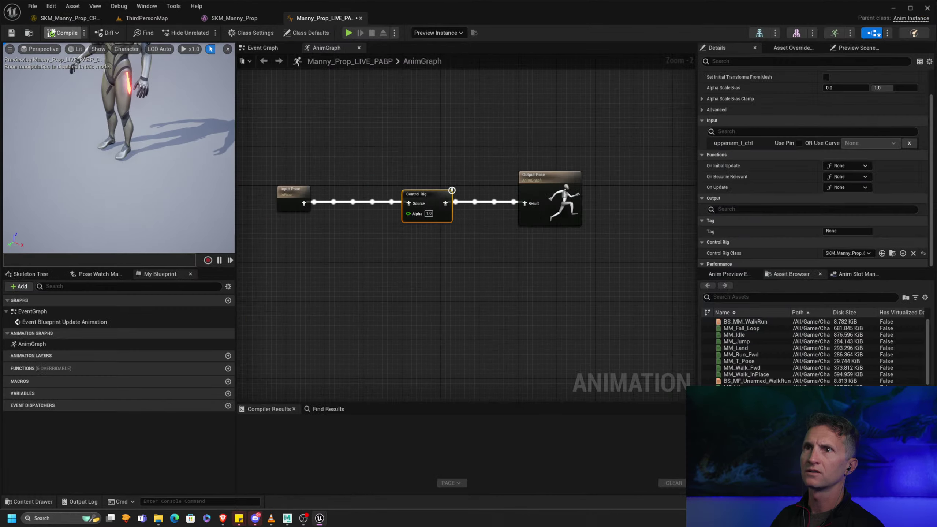
pyautogui.click(11, 33)
# Step: Play ThirdPersonMap and run, turn and jump with the character to examine the shoulder and pelvis props in motion
pyautogui.click(147, 18)
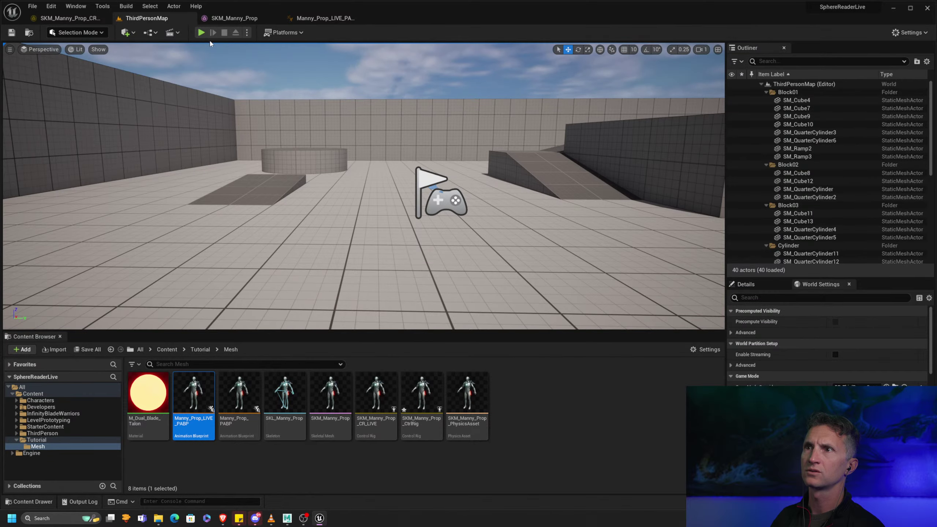
pyautogui.click(208, 32)
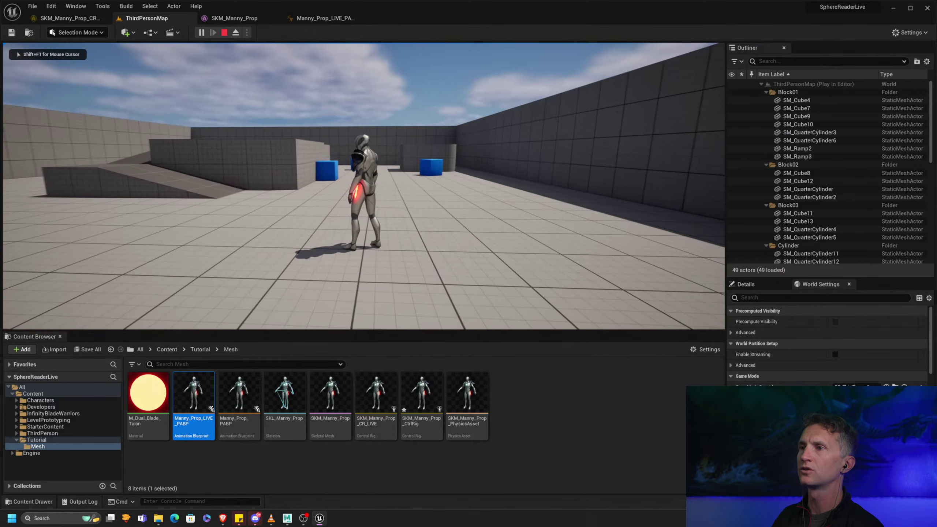
pyautogui.press('w')
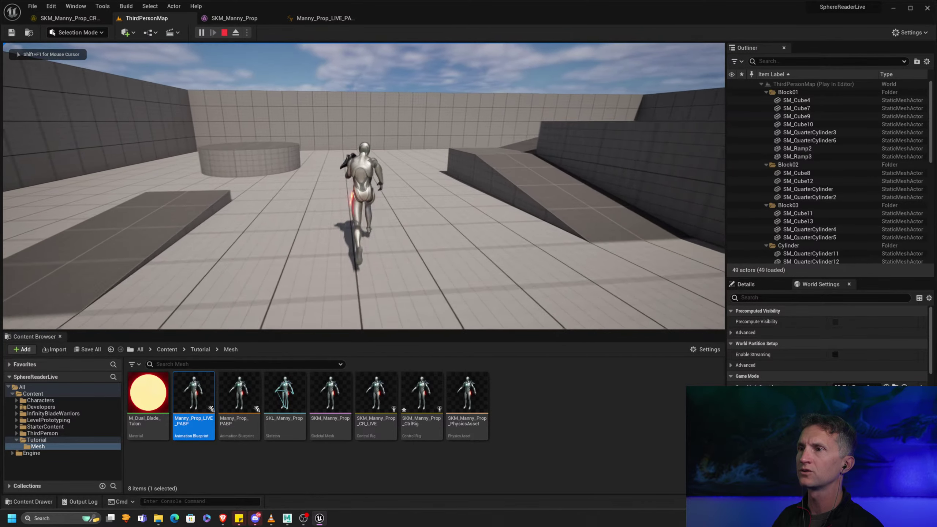
pyautogui.press('s')
pyautogui.press('s')
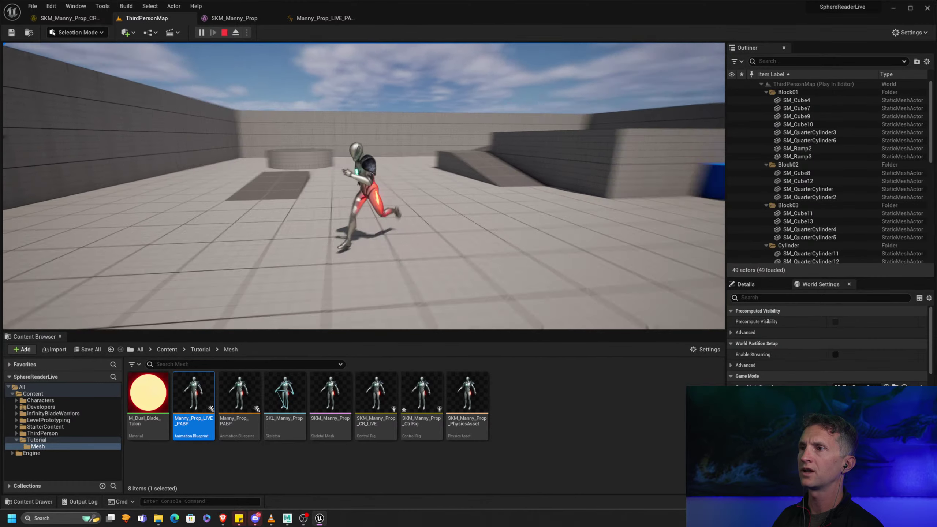
pyautogui.press('space')
pyautogui.press('space')
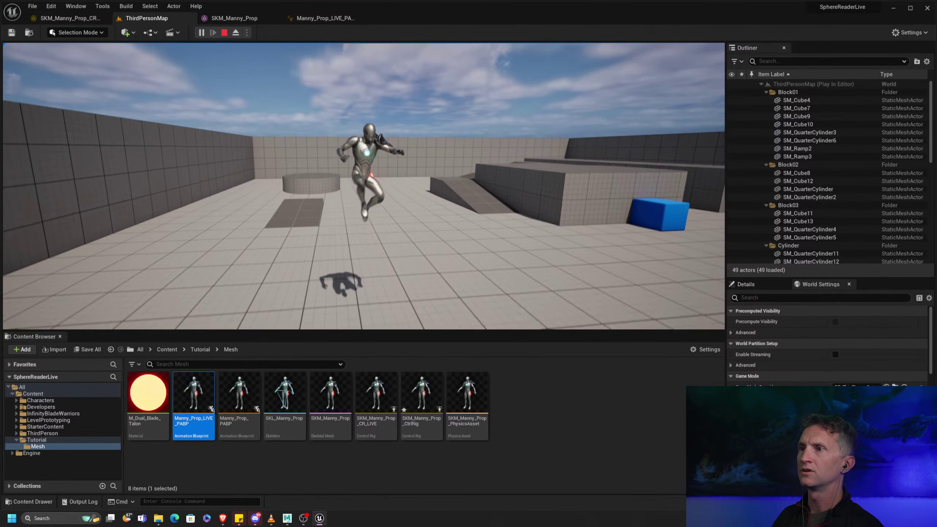
pyautogui.press('space')
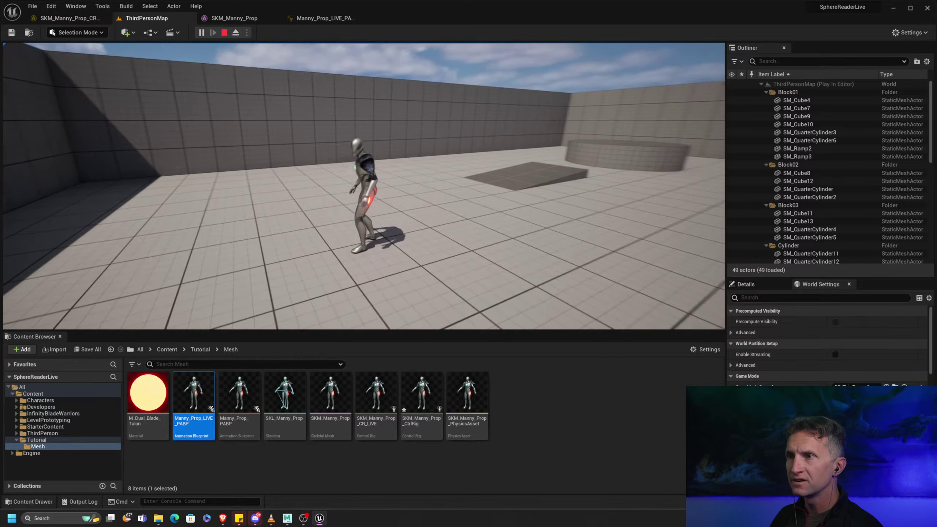
pyautogui.press('s')
pyautogui.press('w')
pyautogui.press('a')
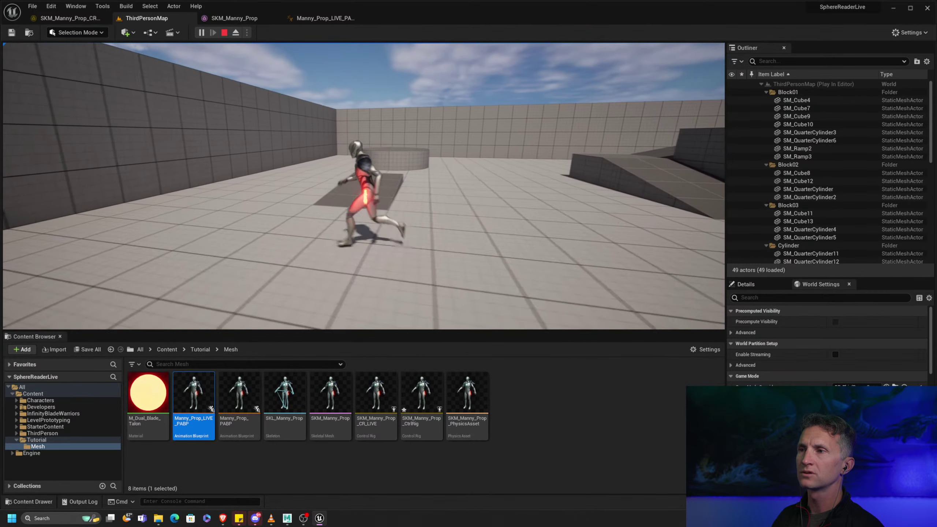
pyautogui.press('d')
pyautogui.press('s')
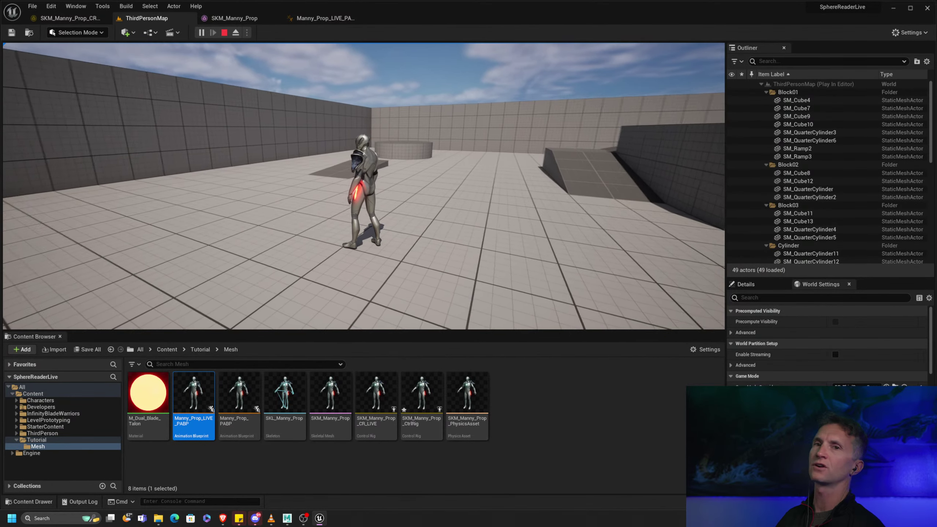
pyautogui.press('d')
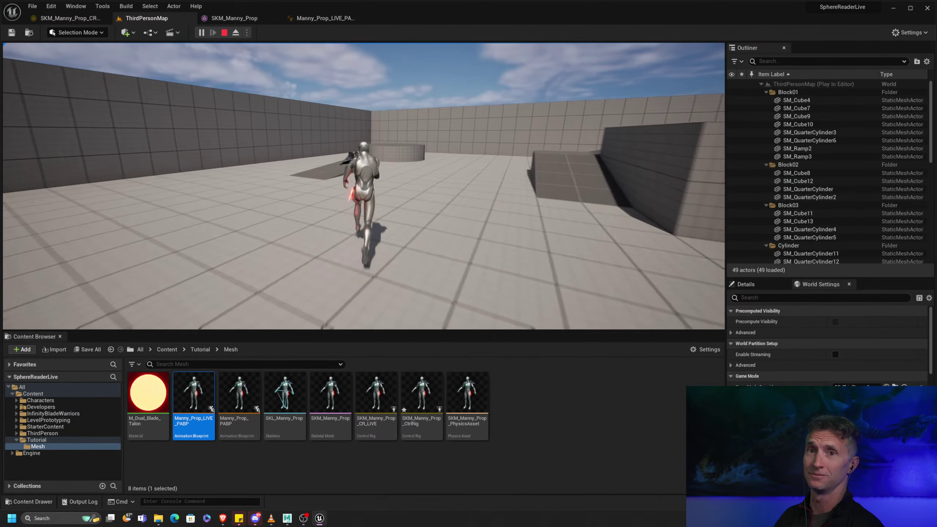
pyautogui.press('s')
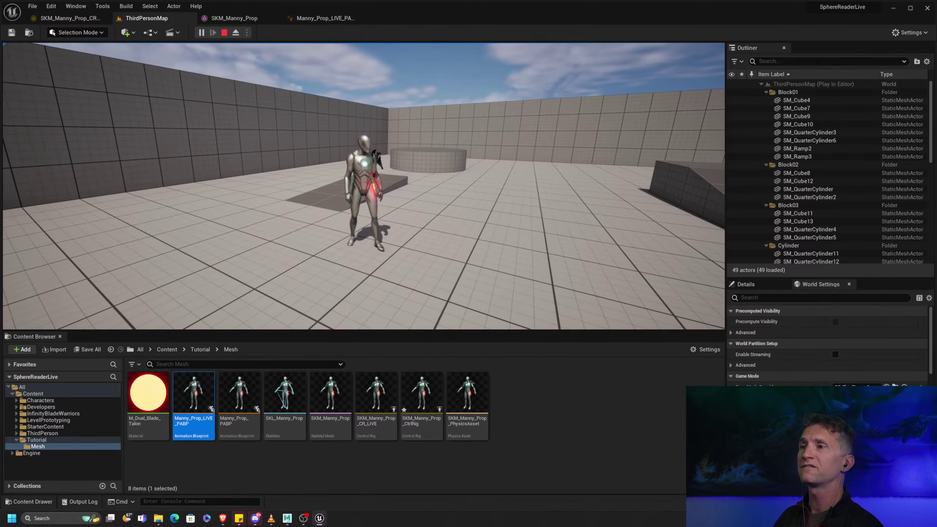